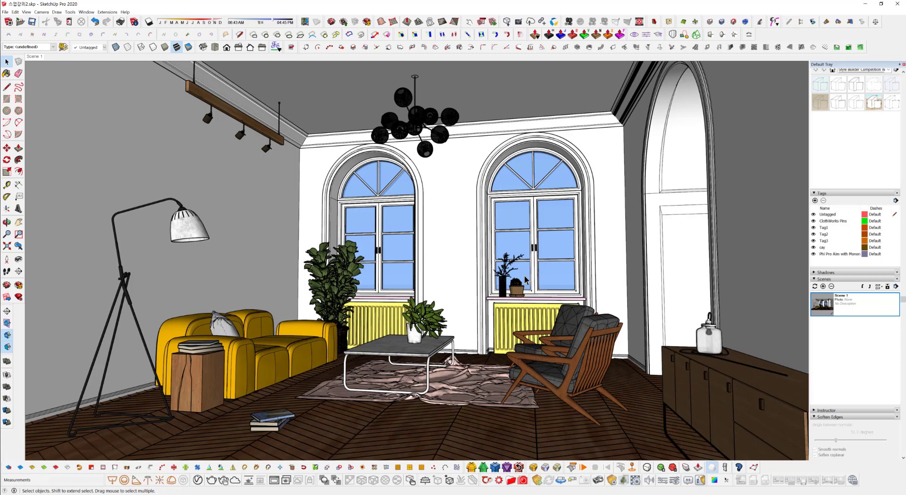
Examine the furnished living-room scene from several slightly different angles
{"action": "middle_click_drag", "start_coordinate": [433, 315], "coordinate": [435, 319]}
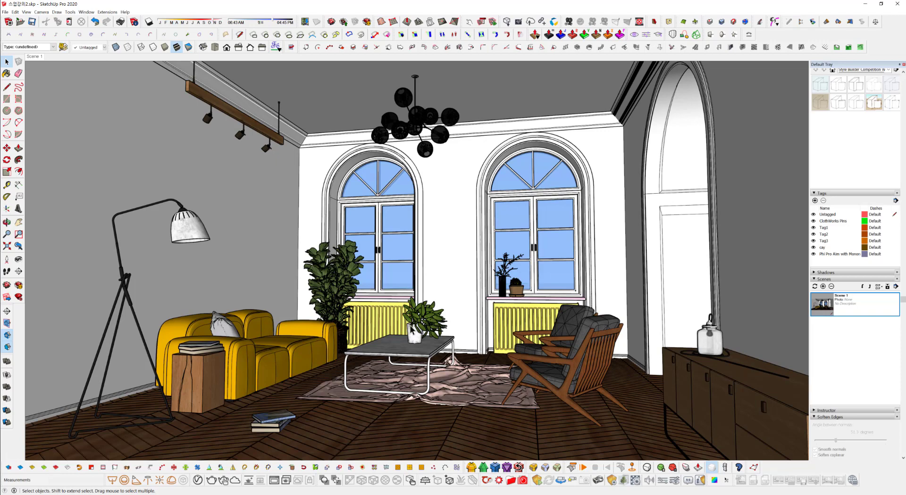
{"action": "middle_click_drag", "start_coordinate": [426, 329], "coordinate": [449, 325]}
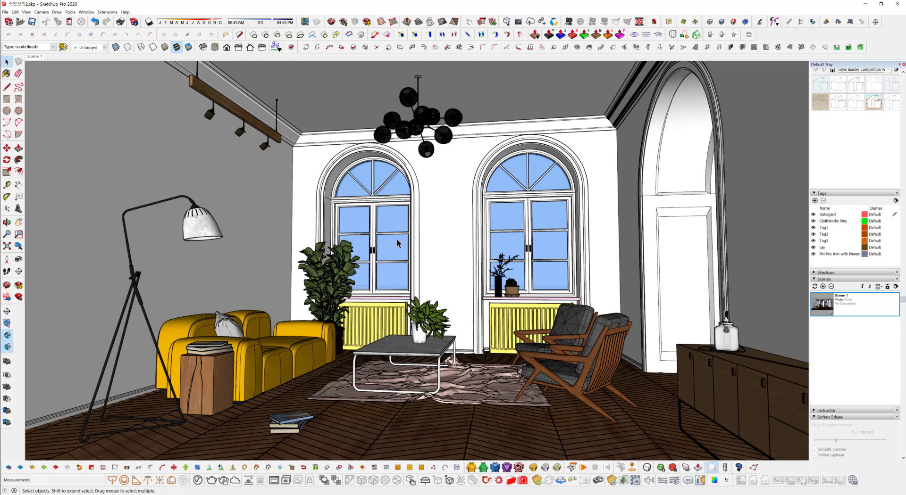
{"action": "middle_click_drag", "start_coordinate": [540, 243], "coordinate": [516, 226]}
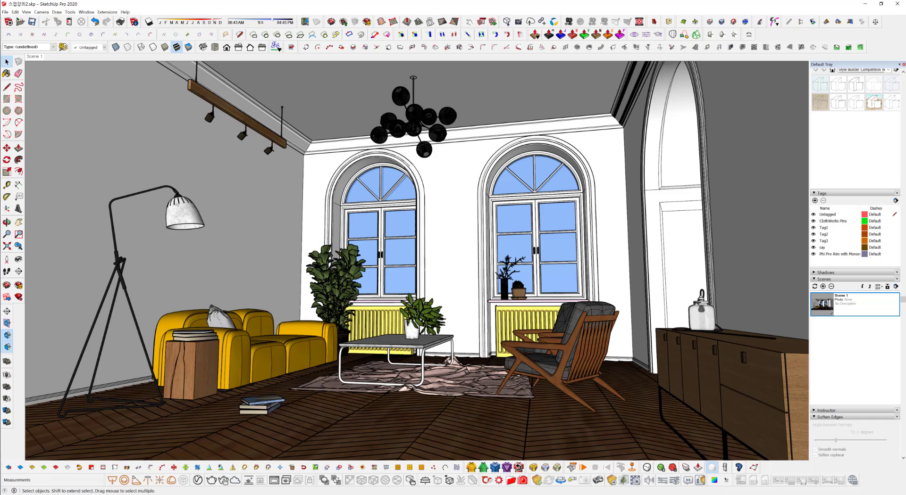
{"action": "middle_click_drag", "start_coordinate": [199, 403], "coordinate": [265, 388]}
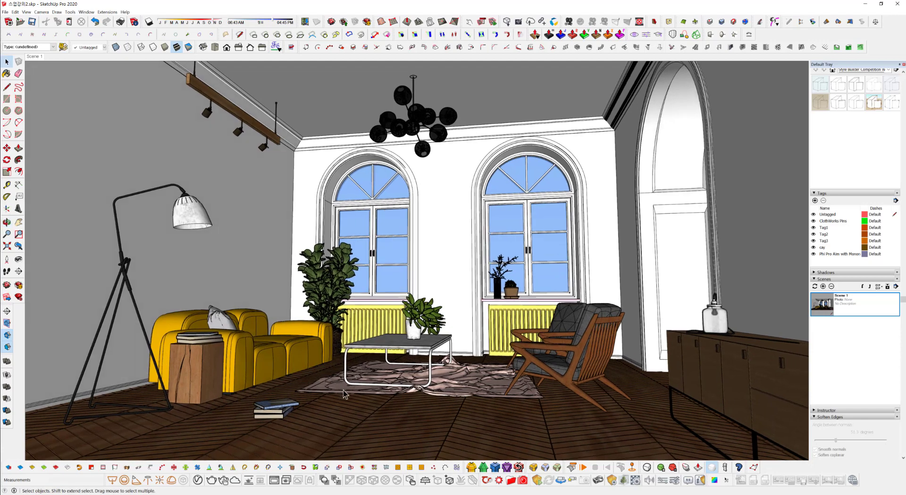
{"action": "middle_click_drag", "start_coordinate": [493, 361], "coordinate": [471, 368]}
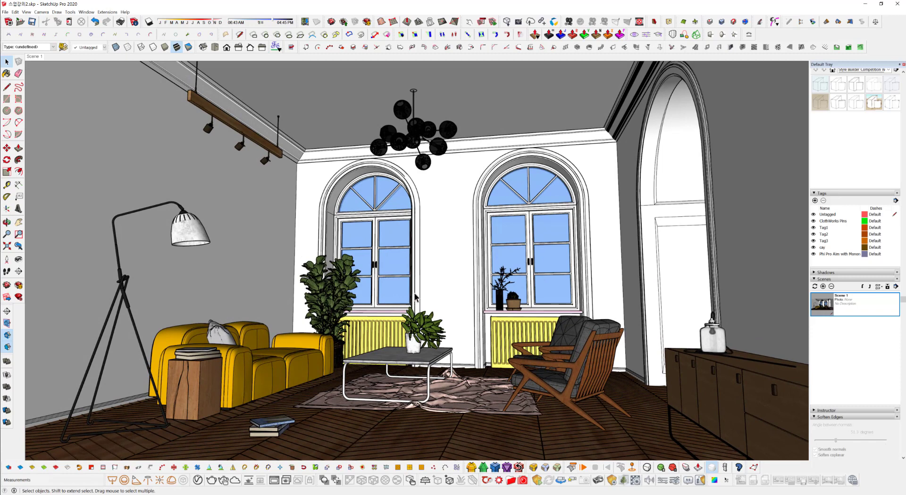
{"action": "middle_click_drag", "start_coordinate": [453, 285], "coordinate": [457, 288]}
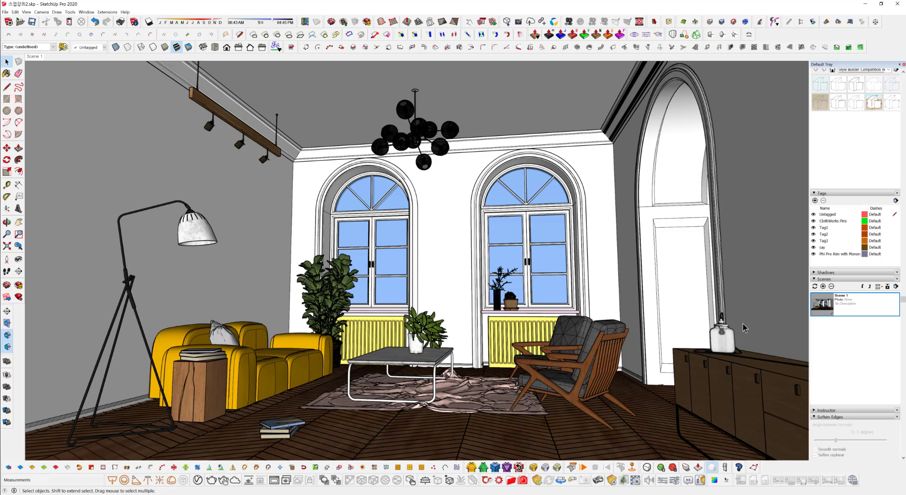
{"action": "middle_click_drag", "start_coordinate": [582, 332], "coordinate": [550, 333]}
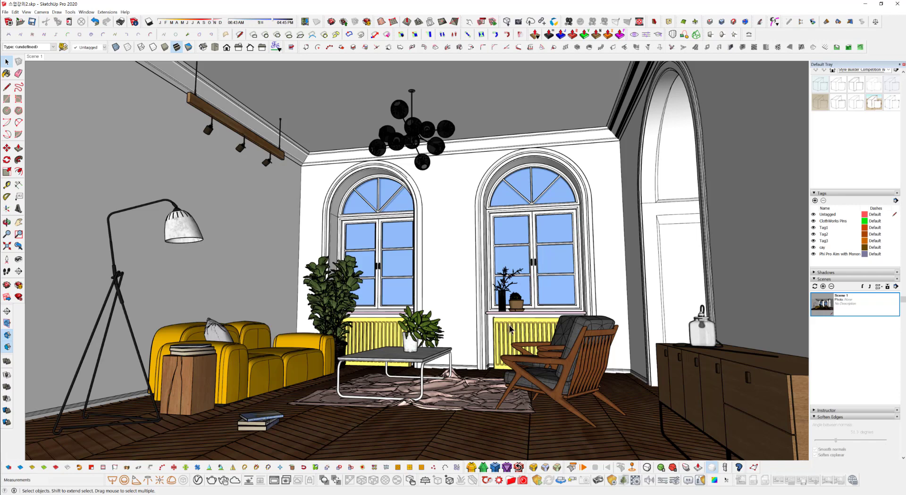
{"action": "mouse_move", "coordinate": [386, 331]}
{"action": "middle_mouse_down"}
{"action": "mouse_move", "coordinate": [399, 333]}
{"action": "mouse_move", "coordinate": [387, 333]}
{"action": "middle_mouse_up"}
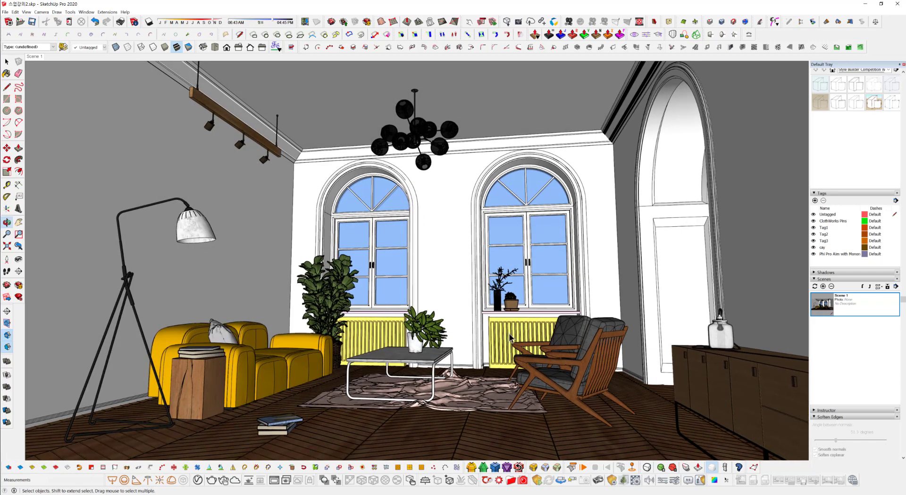
{"action": "middle_click_drag", "start_coordinate": [570, 253], "coordinate": [564, 257]}
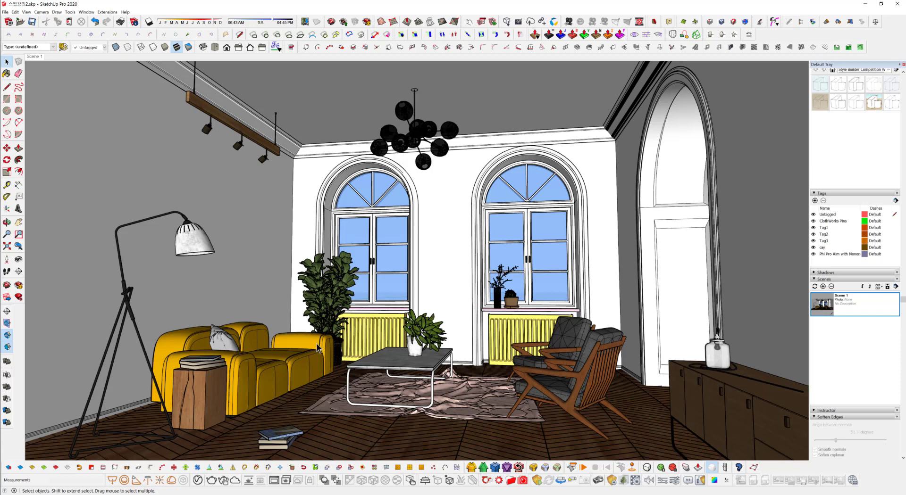
{"action": "middle_click_drag", "start_coordinate": [496, 347], "coordinate": [456, 329]}
Draw a 1400 × 80 mm rectangle on the ground outside the room model, beside its end wall
{"action": "scroll", "coordinate": [497, 338], "scroll_direction": "down", "scroll_amount": 4}
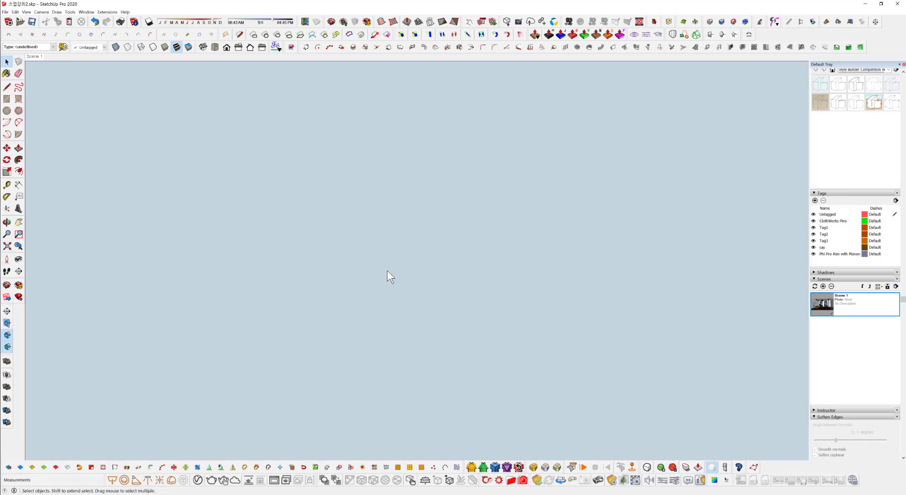
{"action": "key", "text": "shift+z"}
{"action": "middle_click_drag", "start_coordinate": [519, 323], "coordinate": [188, 317]}
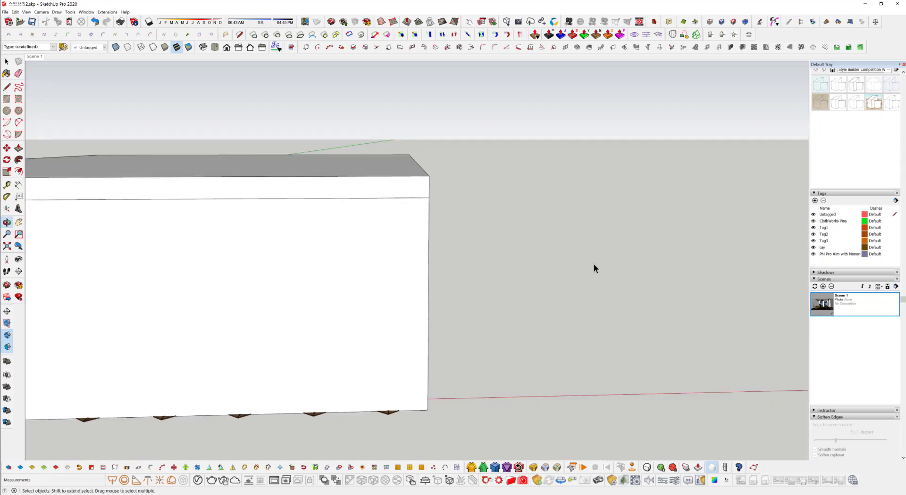
{"action": "scroll", "coordinate": [592, 265], "scroll_direction": "down", "scroll_amount": 2}
{"action": "middle_click_drag", "start_coordinate": [623, 282], "coordinate": [355, 321], "text": "shift"}
{"action": "middle_click_drag", "start_coordinate": [524, 310], "coordinate": [425, 340]}
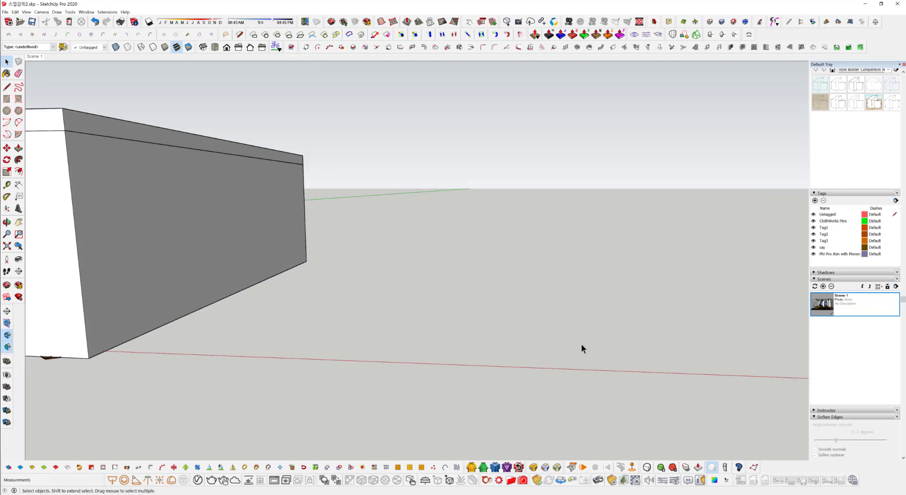
{"action": "key", "text": "r"}
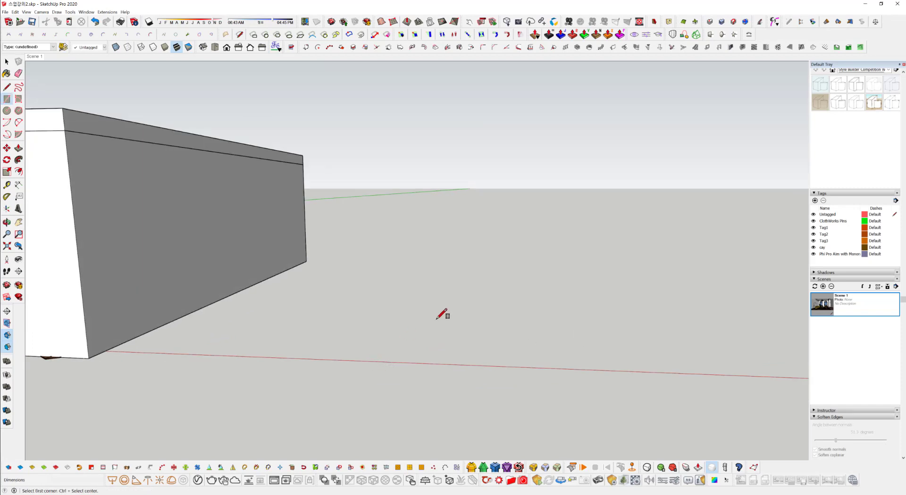
{"action": "left_click", "coordinate": [382, 327]}
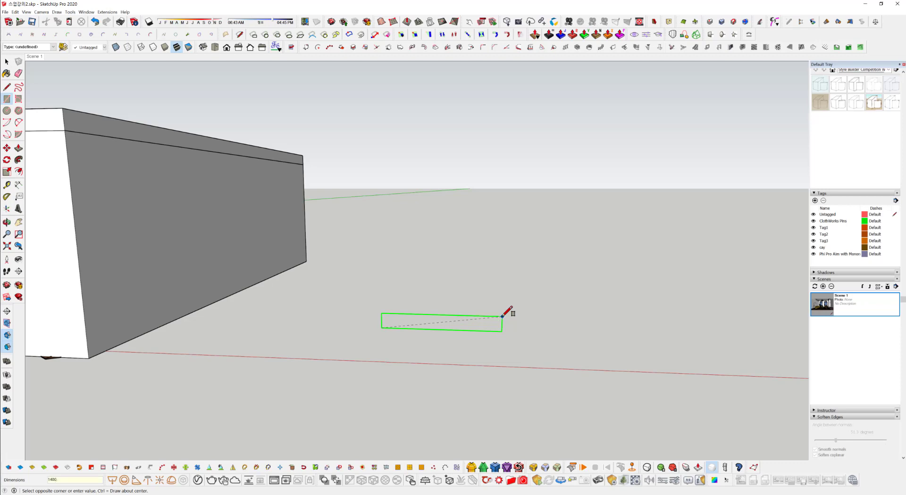
{"action": "left_click", "coordinate": [502, 316]}
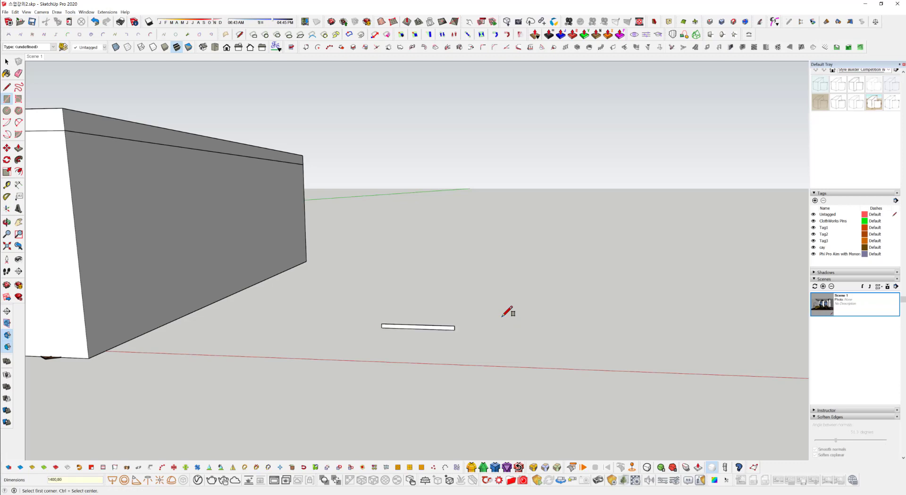
{"action": "scroll", "coordinate": [423, 317], "scroll_direction": "up", "scroll_amount": 3}
{"action": "scroll", "coordinate": [421, 320], "scroll_direction": "up", "scroll_amount": 5}
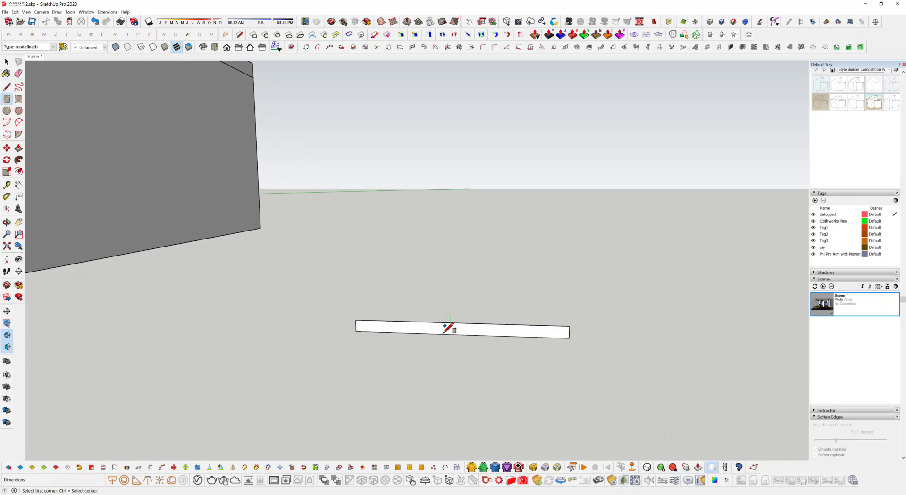
Place a crosswise guide line through the midpoint of the rectangle's long edge, parallel to its short edges
{"action": "key", "text": "space"}
{"action": "middle_click_drag", "start_coordinate": [463, 319], "coordinate": [420, 305]}
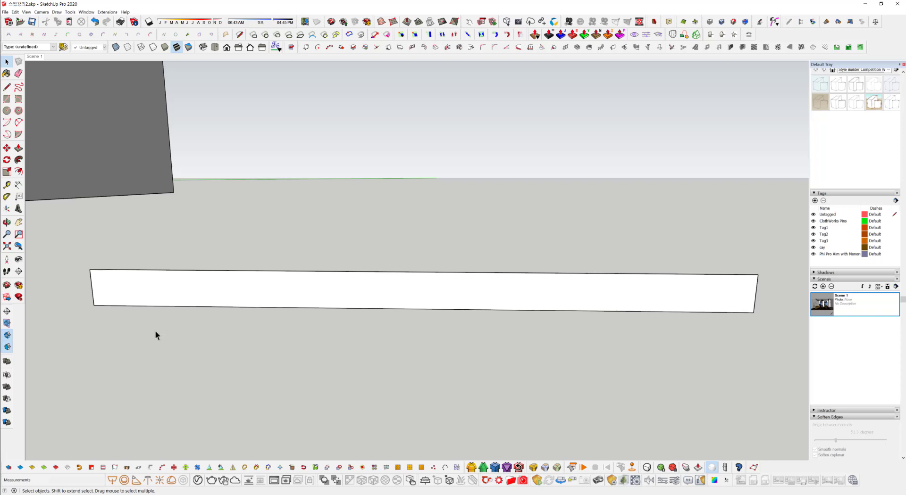
{"action": "key", "text": "t"}
{"action": "left_click", "coordinate": [91, 288]}
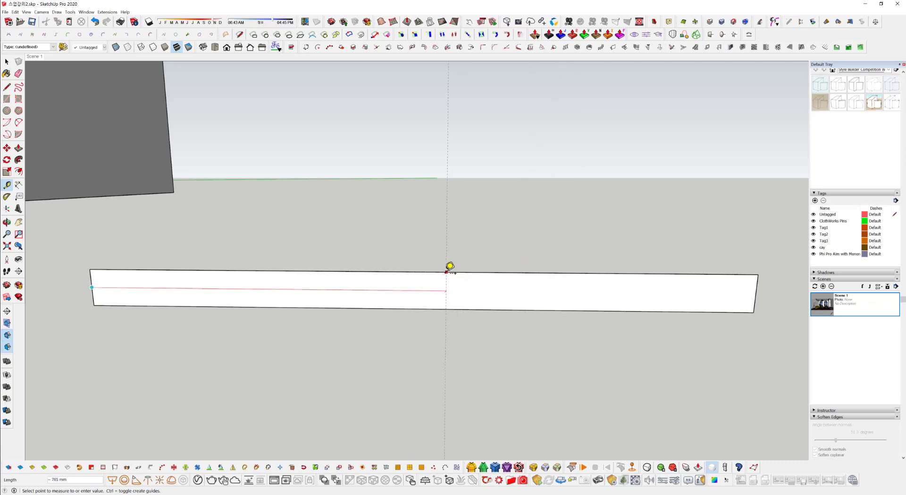
{"action": "left_click", "coordinate": [414, 271]}
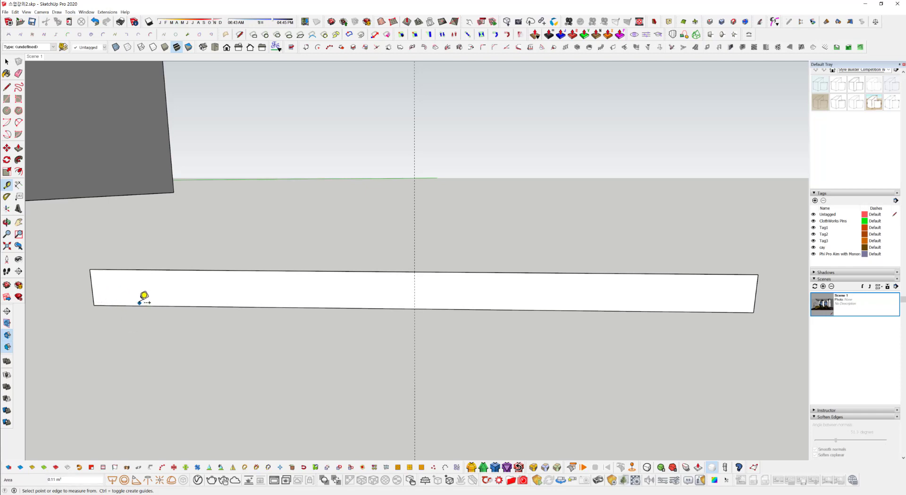
{"action": "key", "text": "space"}
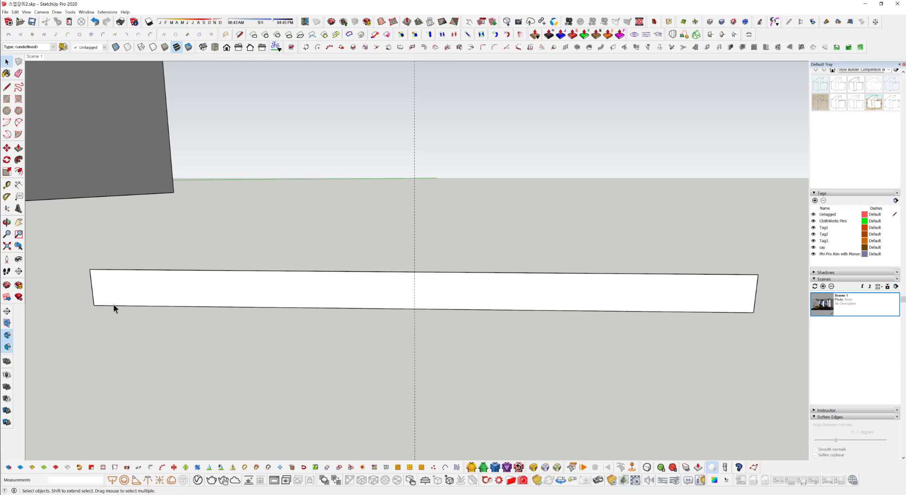
Place a lengthwise guide line inside the rectangle, offset inward from its front long edge
{"action": "middle_click_drag", "start_coordinate": [155, 301], "coordinate": [260, 285]}
{"action": "middle_click_drag", "start_coordinate": [192, 316], "coordinate": [197, 290]}
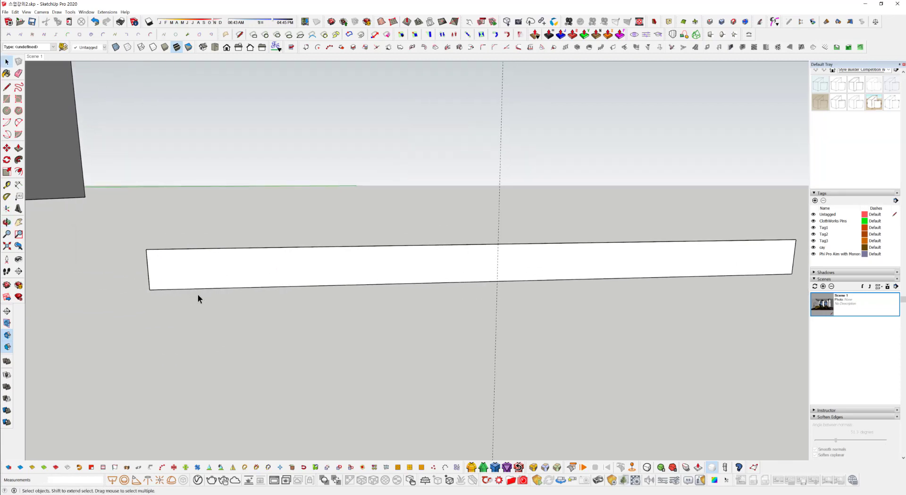
{"action": "key", "text": "t"}
{"action": "left_click", "coordinate": [286, 286]}
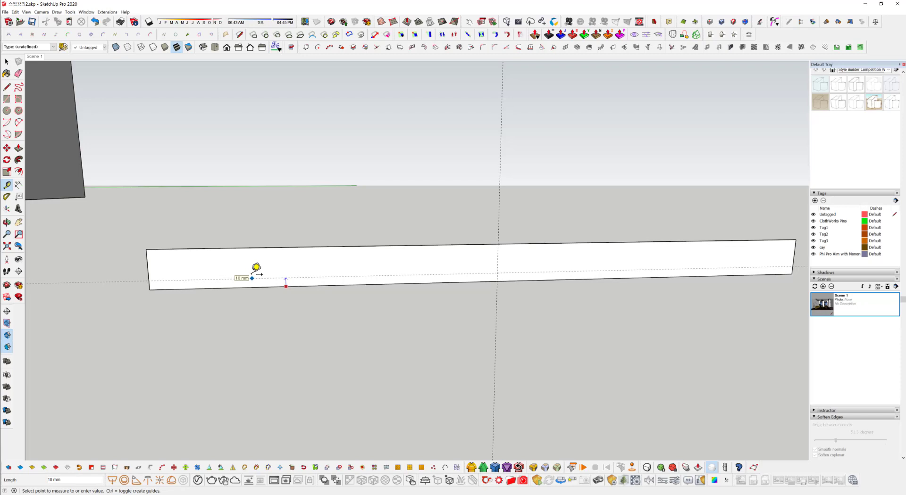
{"action": "left_click", "coordinate": [255, 266]}
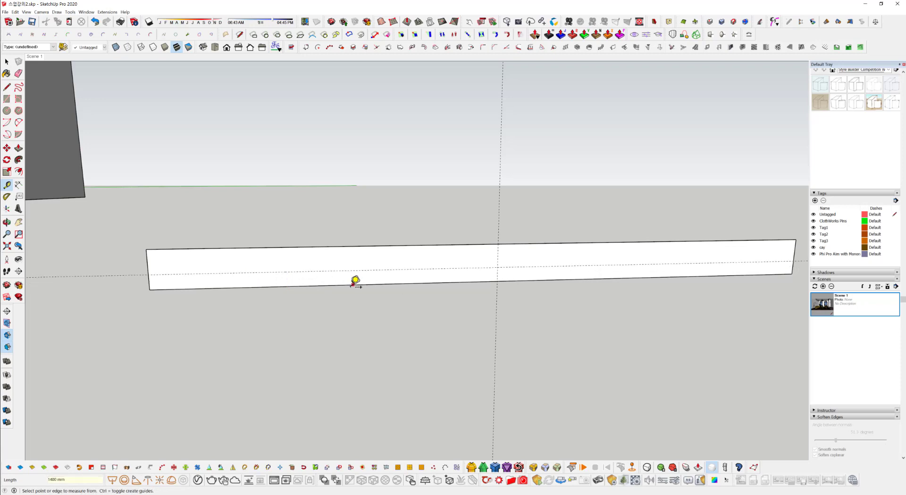
Place crosswise guide lines slightly inward from the rectangle's two short edges
{"action": "middle_click_drag", "start_coordinate": [354, 281], "coordinate": [254, 281]}
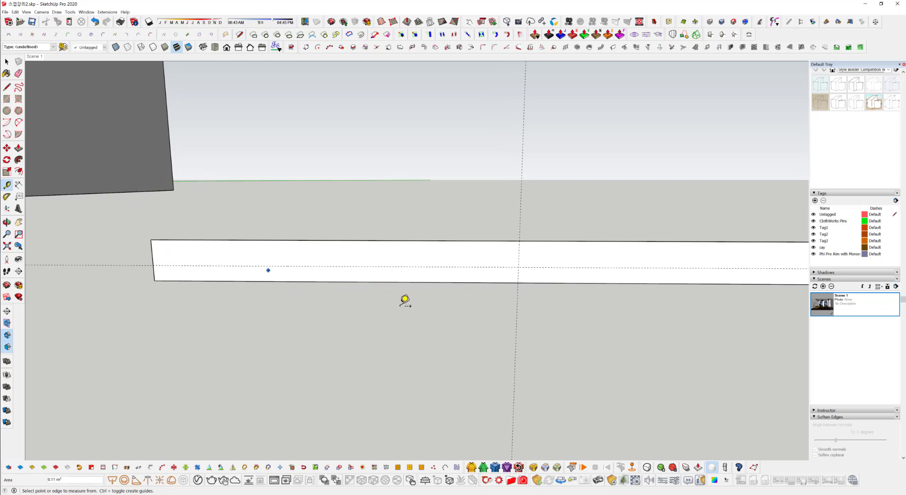
{"action": "middle_click_drag", "start_coordinate": [404, 299], "coordinate": [188, 297]}
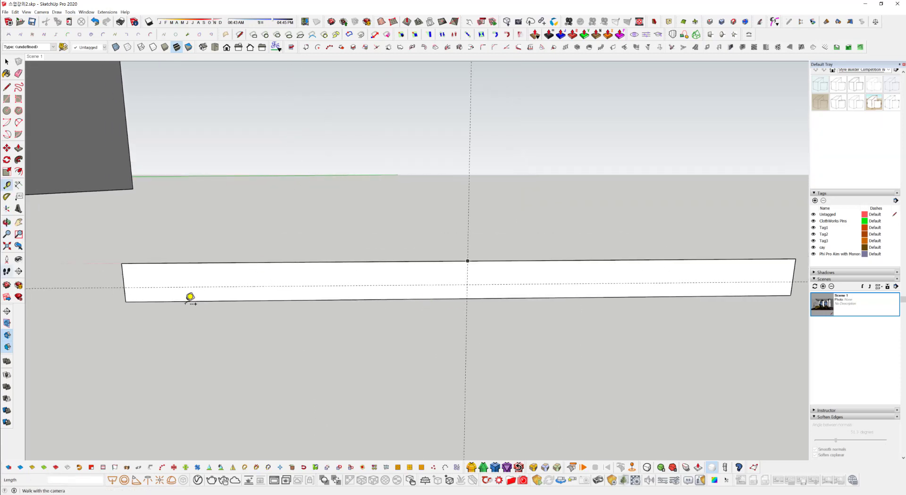
{"action": "left_click", "coordinate": [124, 293]}
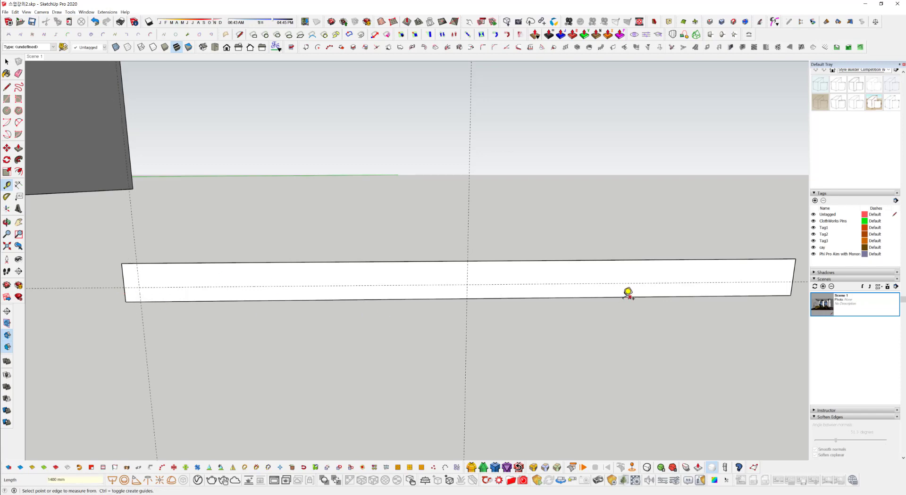
{"action": "middle_click_drag", "start_coordinate": [630, 294], "coordinate": [732, 271]}
{"action": "left_click", "coordinate": [734, 274]}
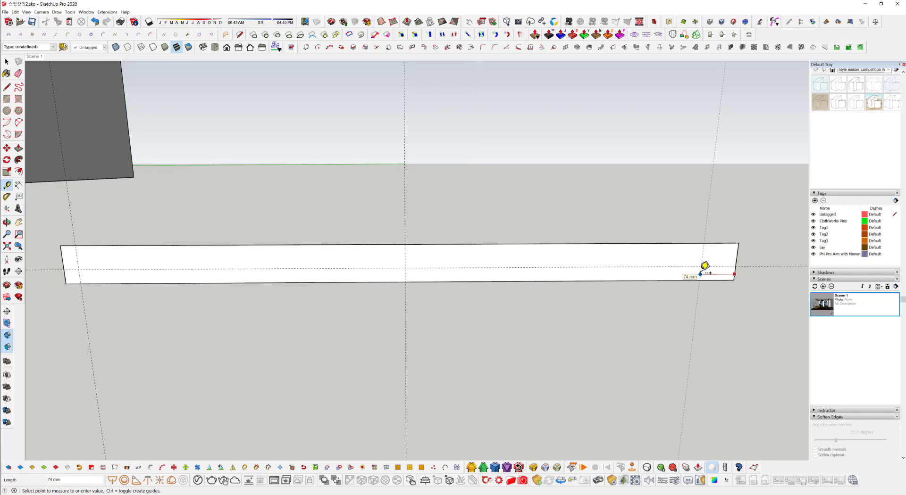
{"action": "key", "text": "Escape"}
Place a second lengthwise guide line between the existing lengthwise guide and the rectangle's front edge
{"action": "middle_click_drag", "start_coordinate": [170, 299], "coordinate": [220, 264]}
{"action": "left_click", "coordinate": [219, 270]}
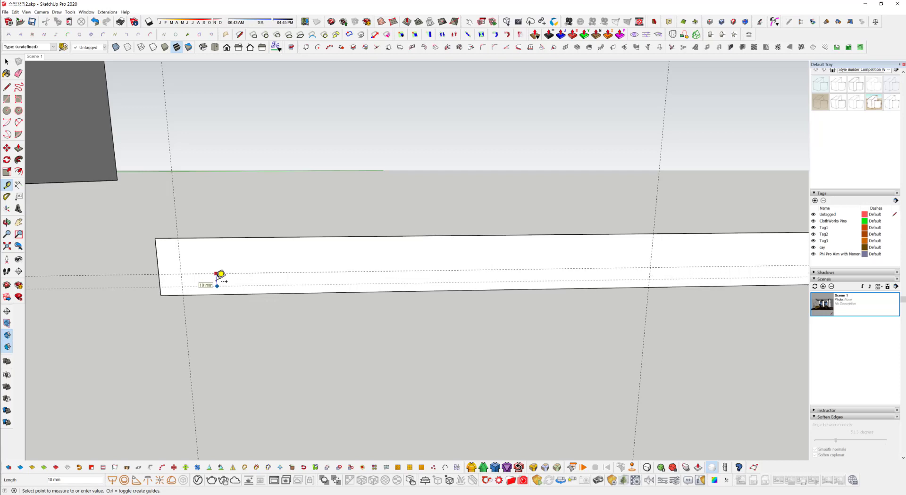
{"action": "left_click", "coordinate": [220, 274]}
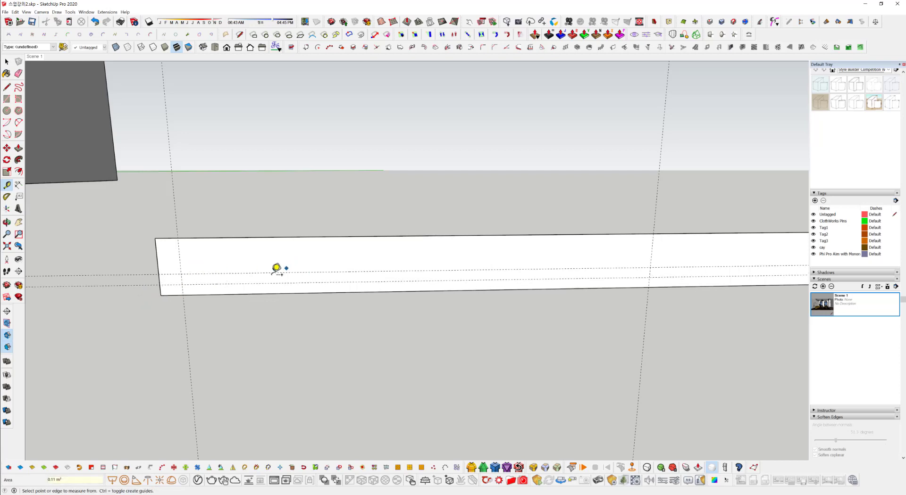
{"action": "scroll", "coordinate": [141, 307], "scroll_direction": "up", "scroll_amount": 2}
{"action": "key", "text": "space"}
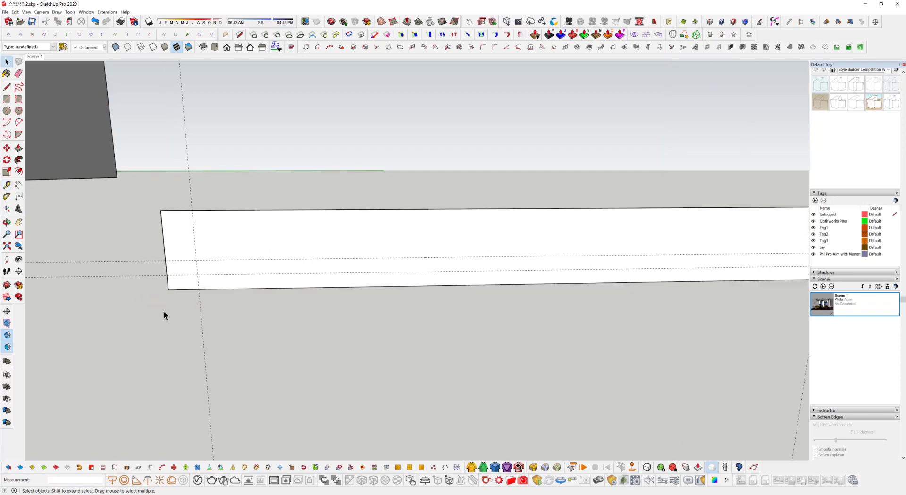
Draw a short line along the left crosswise guide, connecting its intersections with the two lengthwise guides
{"action": "scroll", "coordinate": [182, 295], "scroll_direction": "up", "scroll_amount": 2}
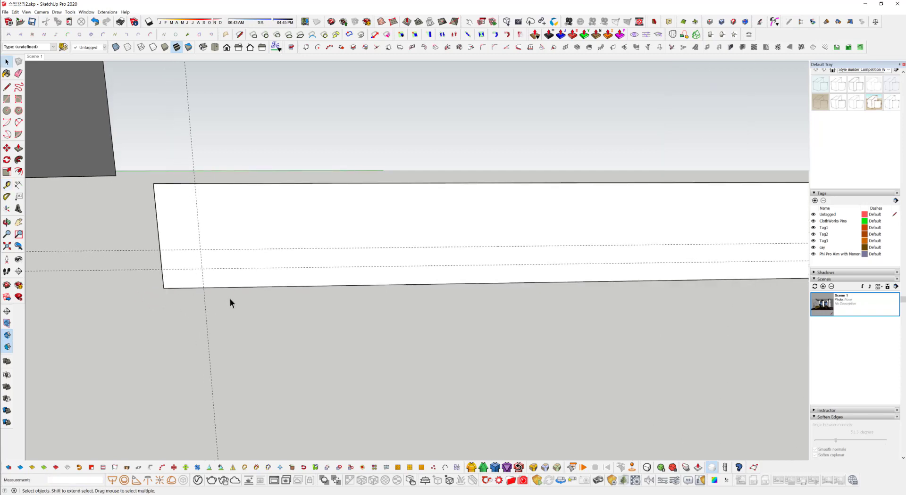
{"action": "key", "text": "l"}
{"action": "left_click", "coordinate": [201, 250]}
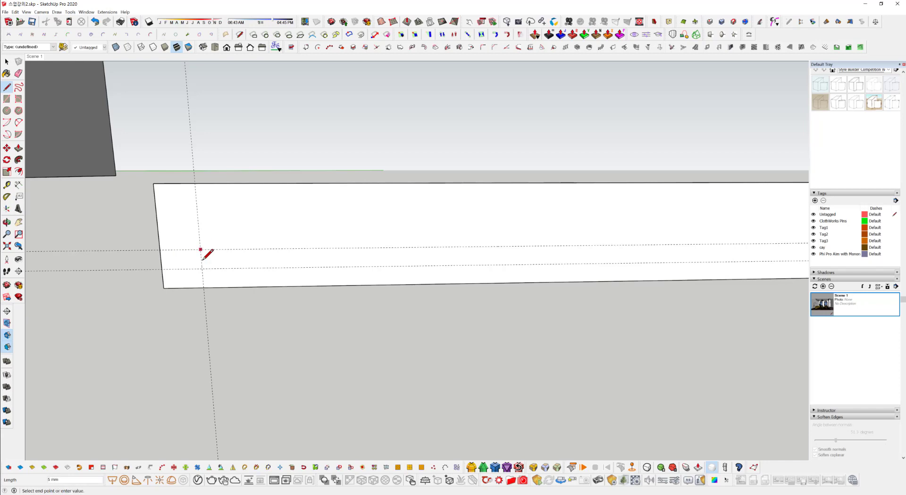
{"action": "left_click", "coordinate": [201, 269]}
{"action": "key", "text": "space"}
Draw a two-point arc from the rectangle's front-left corner to the front end of the short line, bulging about 3 mm
{"action": "key", "text": "z"}
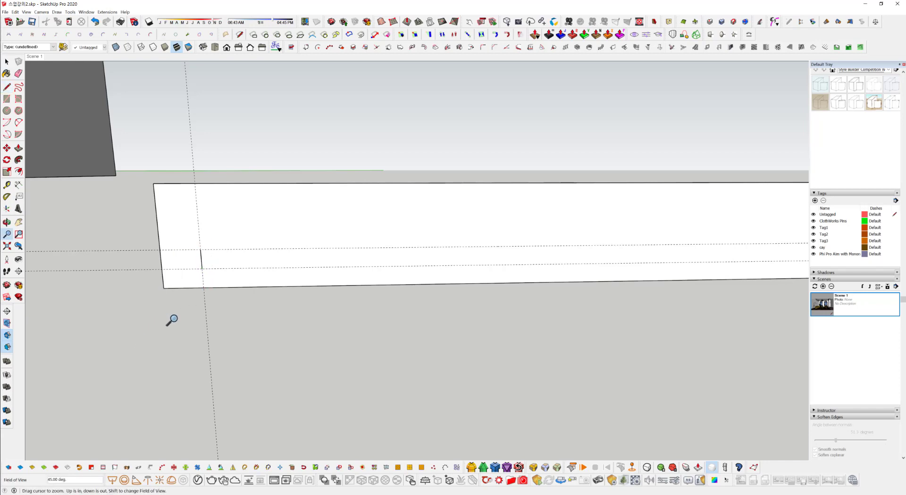
{"action": "key", "text": "a"}
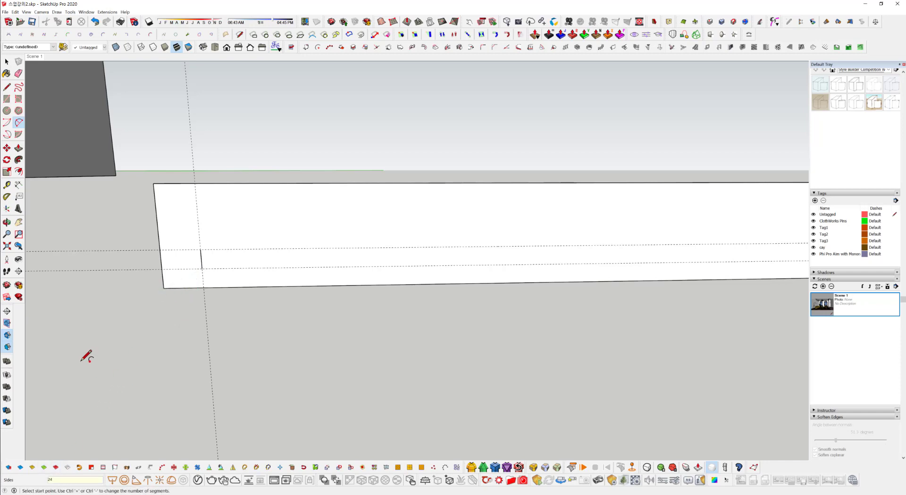
{"action": "left_click", "coordinate": [163, 288]}
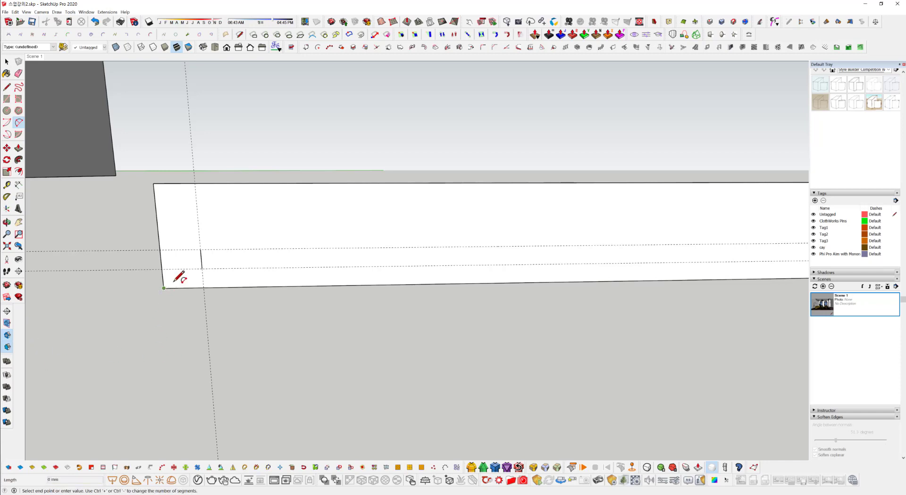
{"action": "left_click", "coordinate": [202, 268]}
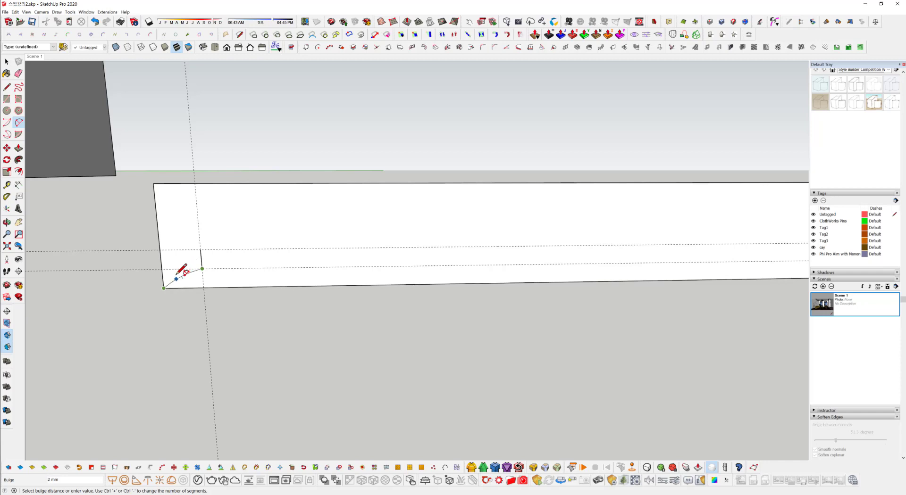
{"action": "left_click", "coordinate": [178, 275]}
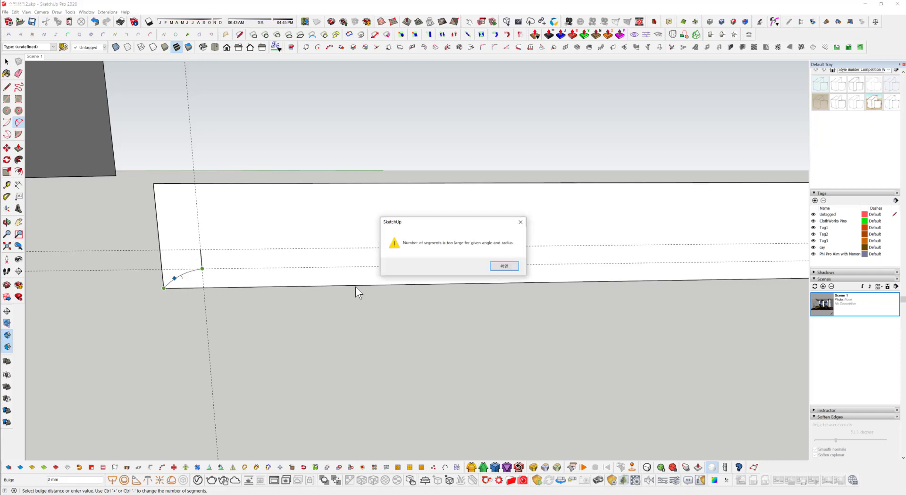
{"action": "left_click", "coordinate": [498, 265]}
Mirror the corner arc and the short line across the middle crosswise guide to the rectangle's other end
{"action": "mouse_move", "coordinate": [178, 299]}
{"action": "middle_mouse_down"}
{"action": "mouse_move", "coordinate": [312, 327]}
{"action": "mouse_move", "coordinate": [134, 310]}
{"action": "middle_mouse_up"}
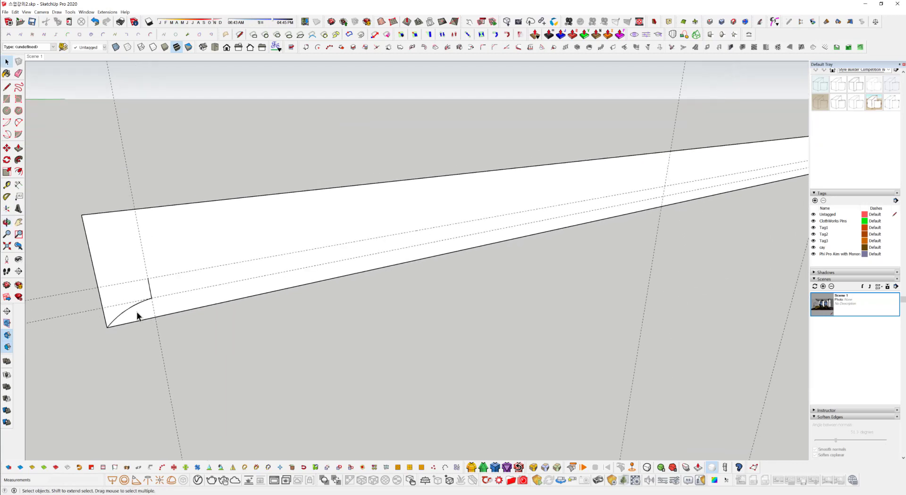
{"action": "left_click", "coordinate": [133, 307]}
{"action": "left_click", "coordinate": [150, 292], "text": "shift"}
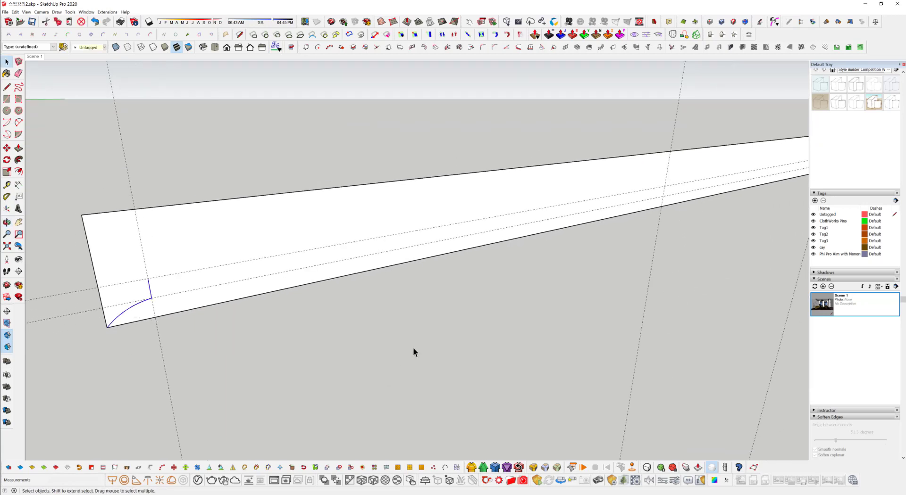
{"action": "scroll", "coordinate": [414, 349], "scroll_direction": "down", "scroll_amount": 2}
{"action": "middle_click_drag", "start_coordinate": [631, 253], "coordinate": [590, 233]}
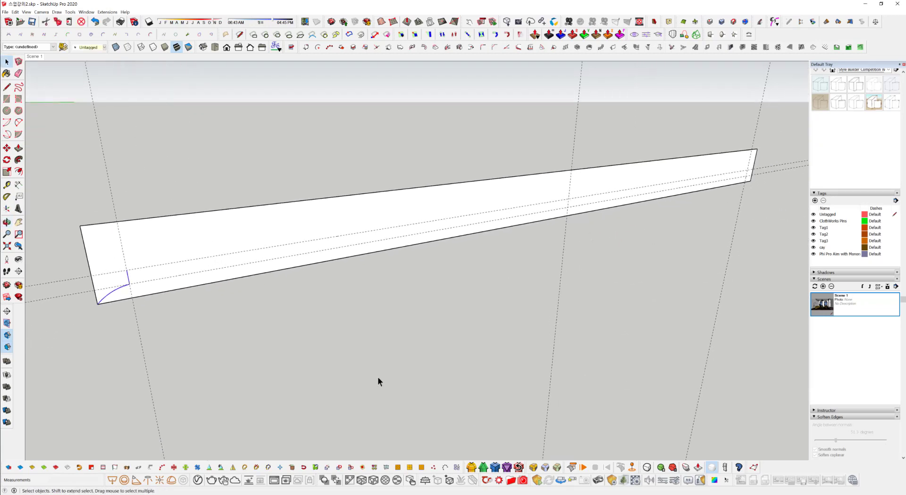
{"action": "left_click", "coordinate": [233, 472]}
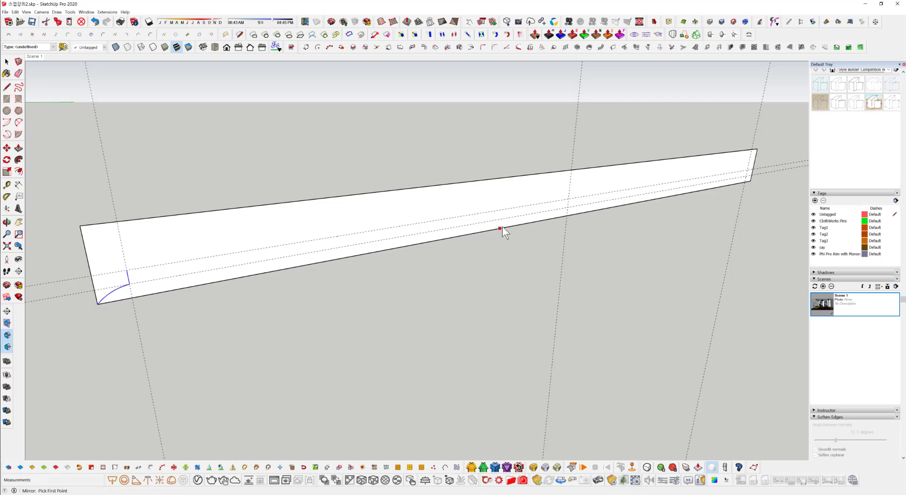
{"action": "left_click", "coordinate": [567, 216]}
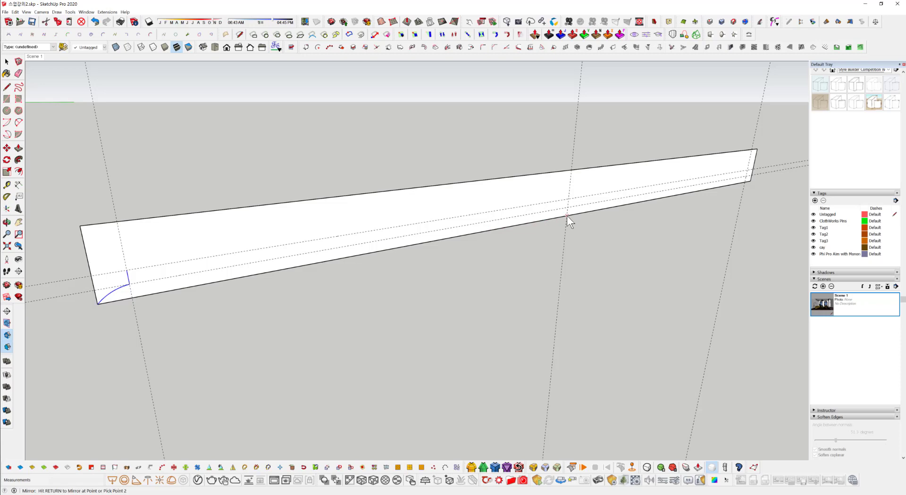
{"action": "left_click", "coordinate": [561, 300]}
{"action": "key", "text": "Return"}
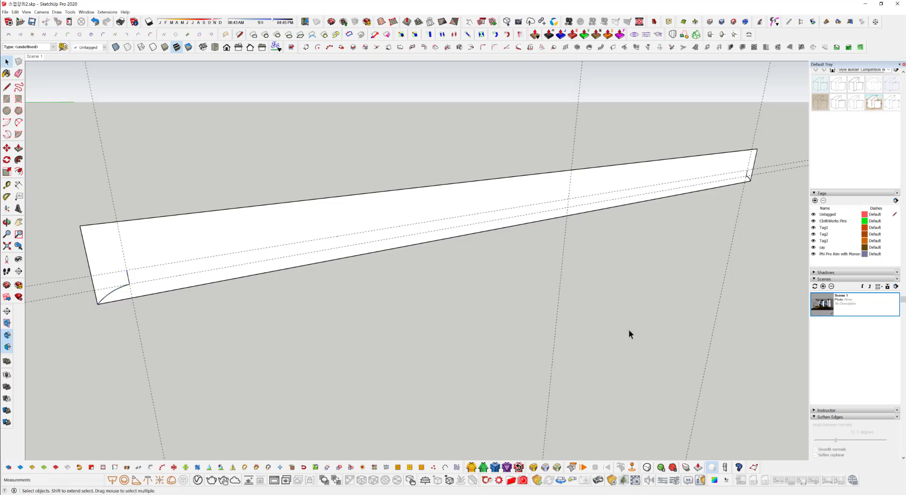
Draw a long arc between the inner ends of both short lines, bulging to the middle guide's intersection with the back edge
{"action": "mouse_move", "coordinate": [628, 329]}
{"action": "middle_mouse_down"}
{"action": "mouse_move", "coordinate": [688, 216]}
{"action": "mouse_move", "coordinate": [366, 245]}
{"action": "mouse_move", "coordinate": [473, 243]}
{"action": "middle_mouse_up"}
{"action": "scroll", "coordinate": [474, 244], "scroll_direction": "down", "scroll_amount": 2}
{"action": "middle_click_drag", "start_coordinate": [381, 269], "coordinate": [390, 267]}
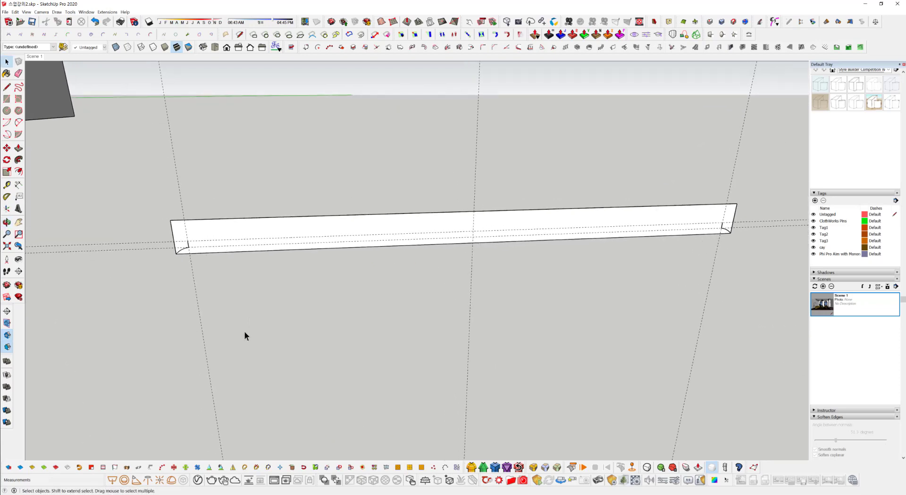
{"action": "key", "text": "a"}
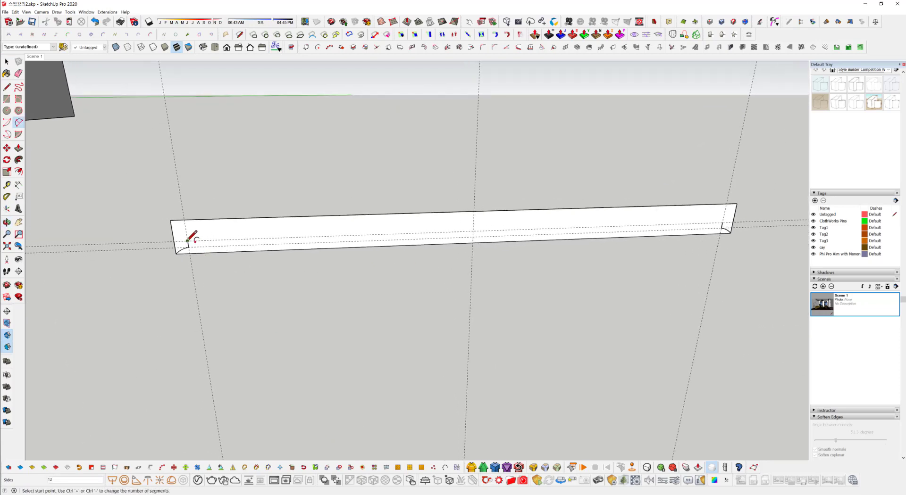
{"action": "left_click", "coordinate": [187, 241]}
{"action": "left_click", "coordinate": [722, 223]}
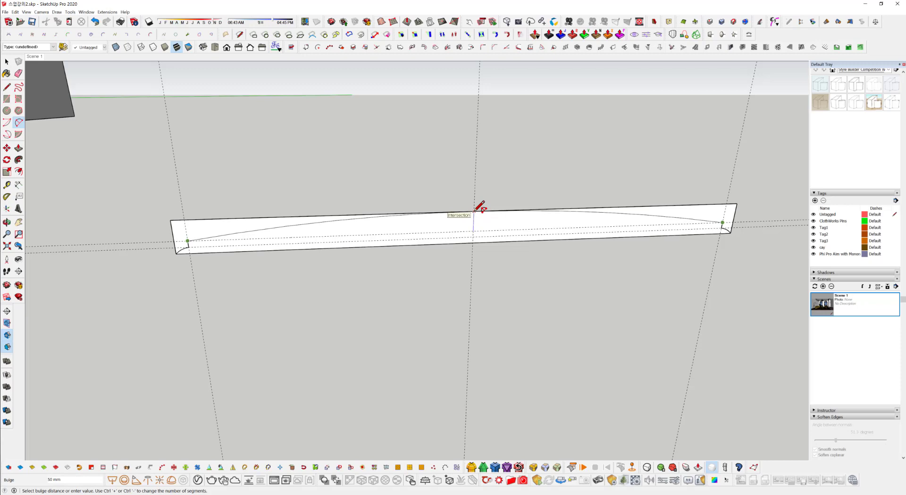
{"action": "left_click", "coordinate": [474, 211]}
{"action": "middle_click_drag", "start_coordinate": [568, 273], "coordinate": [478, 243]}
{"action": "key", "text": "space"}
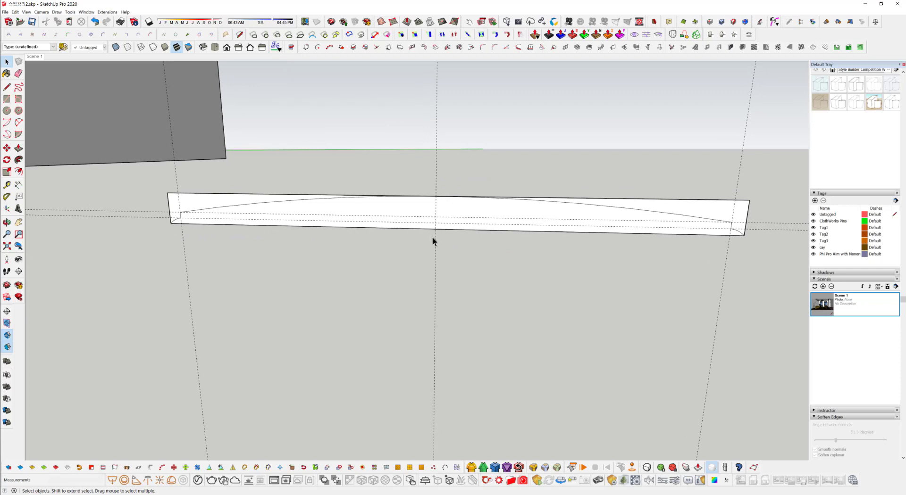
Draw an 80 mm line along the middle guide from the rectangle's back edge to its front edge
{"action": "key", "text": "l"}
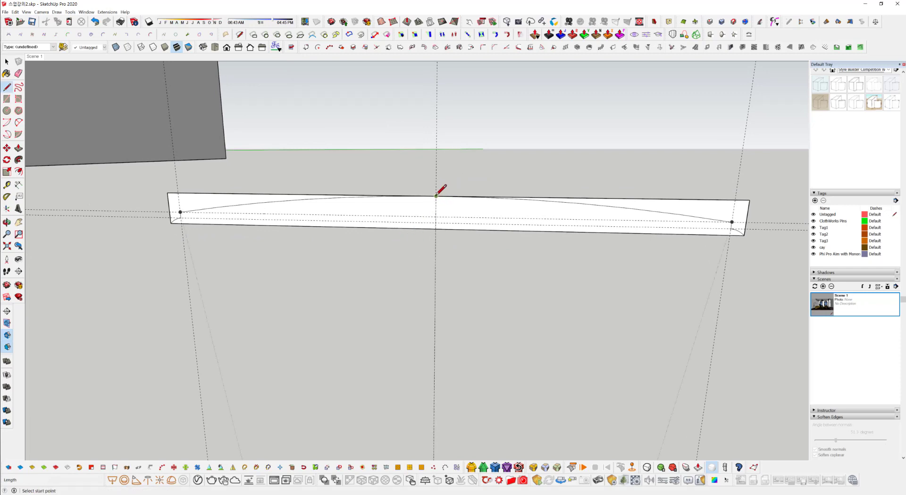
{"action": "left_click", "coordinate": [436, 196]}
{"action": "left_click", "coordinate": [435, 229]}
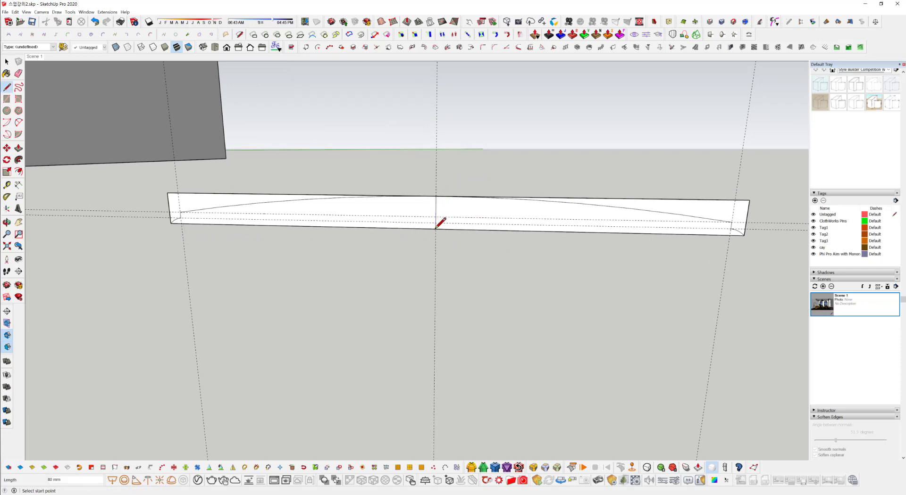
{"action": "key", "text": "space"}
Delete everything in the left half of the rectangle, including its arcs, edges and guides
{"action": "middle_click_drag", "start_coordinate": [281, 285], "coordinate": [328, 317]}
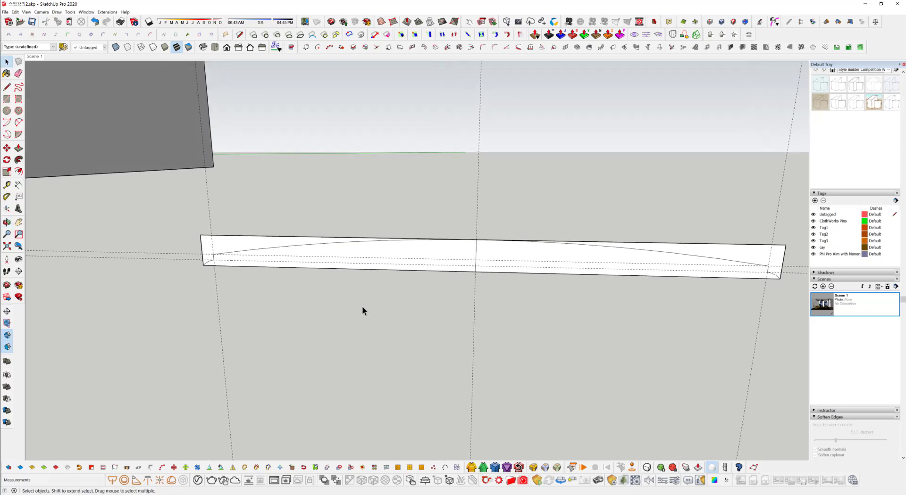
{"action": "left_click_drag", "start_coordinate": [184, 229], "coordinate": [185, 224]}
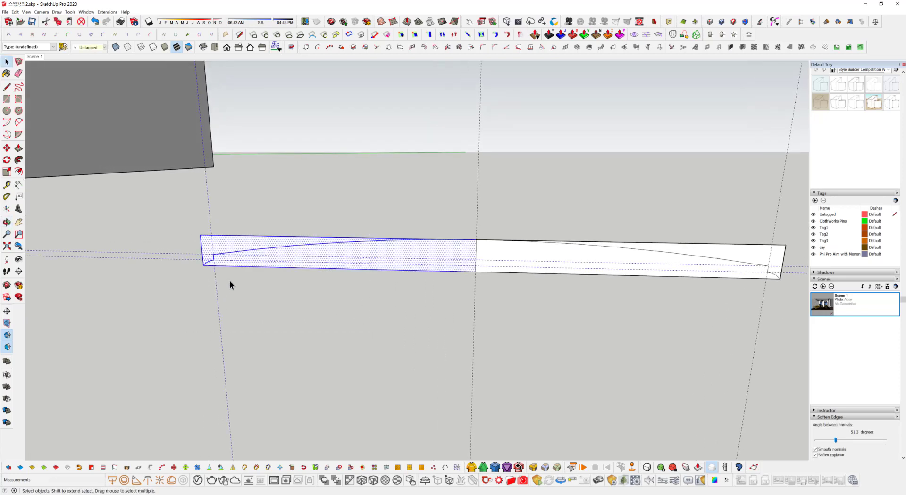
{"action": "key", "text": "Delete"}
Try deleting the back and right outer edges behind the long arc, and undo the deletion
{"action": "middle_click_drag", "start_coordinate": [479, 273], "coordinate": [204, 283]}
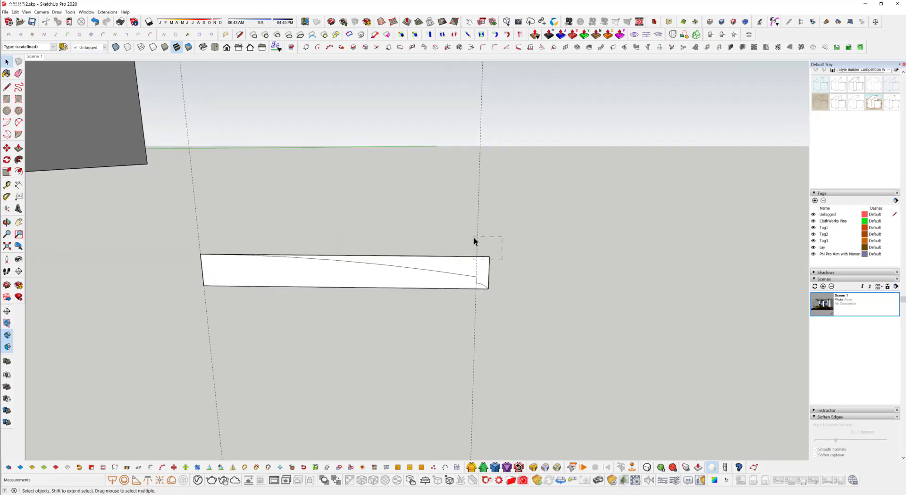
{"action": "left_click_drag", "start_coordinate": [474, 238], "coordinate": [474, 238]}
{"action": "key", "text": "Delete"}
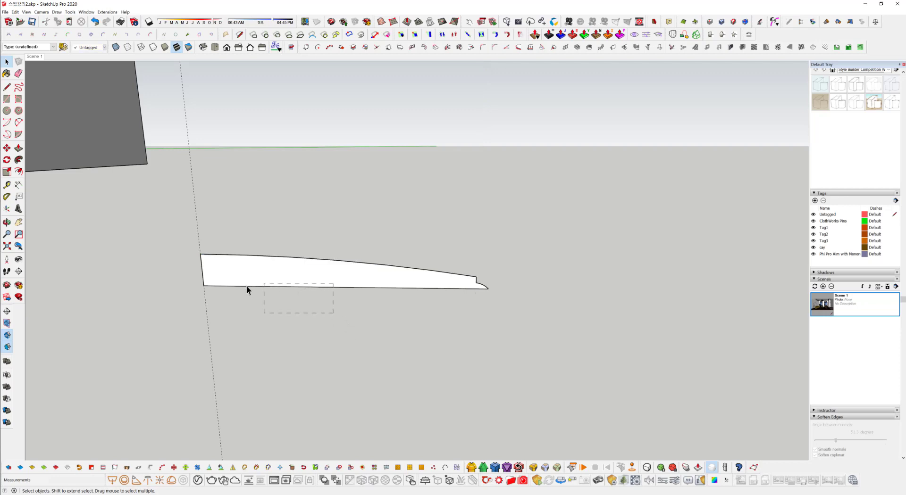
{"action": "left_click_drag", "start_coordinate": [246, 288], "coordinate": [434, 342]}
{"action": "key", "text": "ctrl+z"}
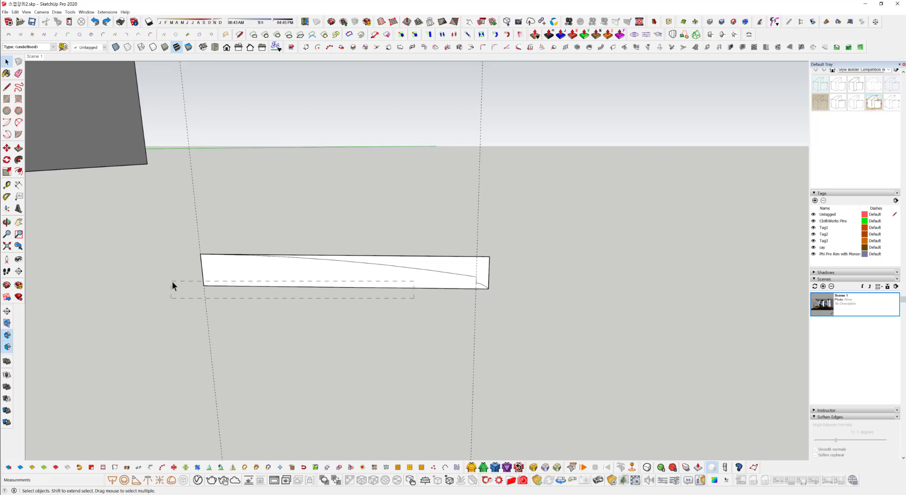
Delete the area in front of the long arc with its middle and front edges, and select the remaining pointed face
{"action": "left_click_drag", "start_coordinate": [198, 277], "coordinate": [199, 278]}
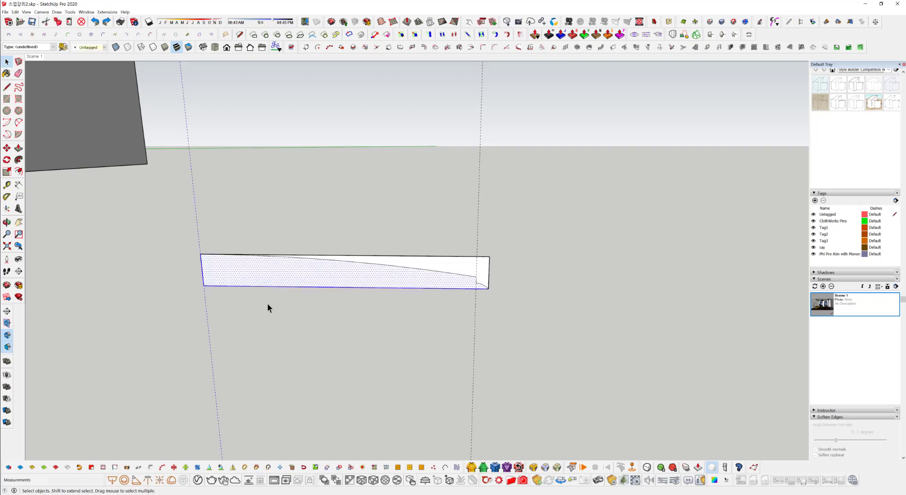
{"action": "middle_click_drag", "start_coordinate": [267, 303], "coordinate": [474, 267]}
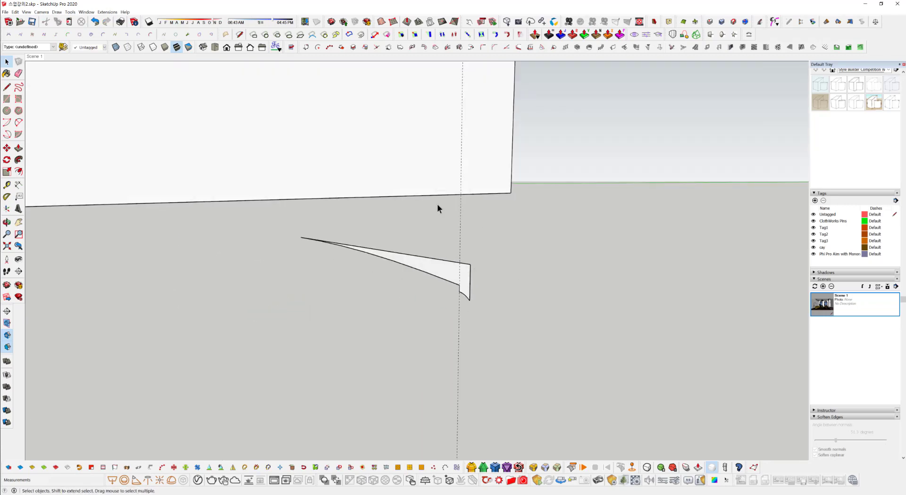
{"action": "middle_click_drag", "start_coordinate": [288, 296], "coordinate": [181, 264]}
{"action": "scroll", "coordinate": [102, 234], "scroll_direction": "up", "scroll_amount": 4}
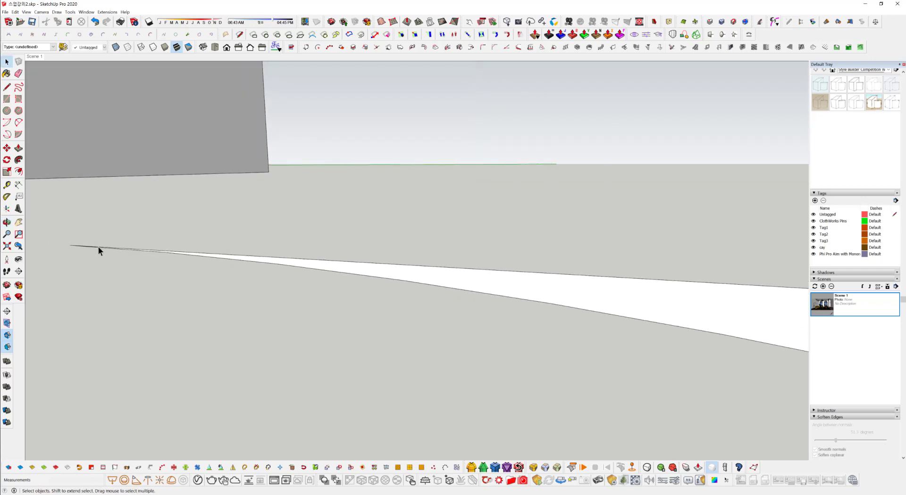
{"action": "scroll", "coordinate": [170, 259], "scroll_direction": "down", "scroll_amount": 2}
{"action": "left_click", "coordinate": [385, 270]}
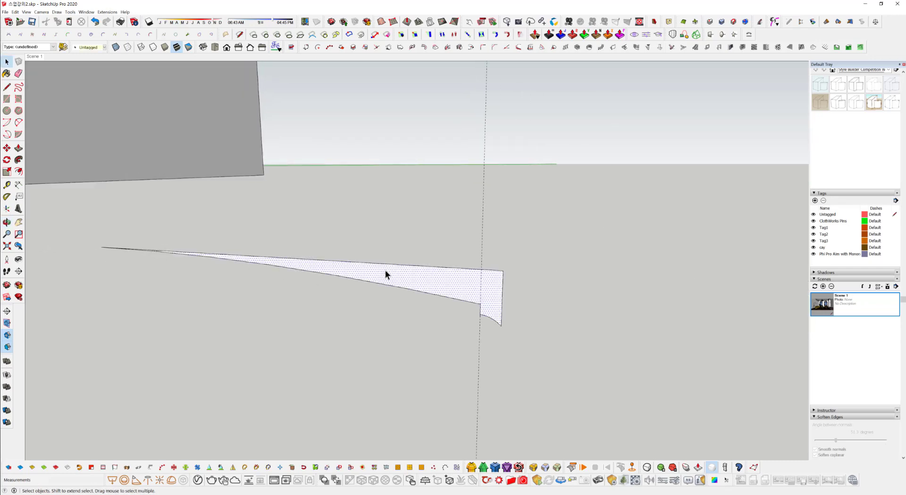
{"action": "middle_click_drag", "start_coordinate": [385, 270], "coordinate": [325, 178]}
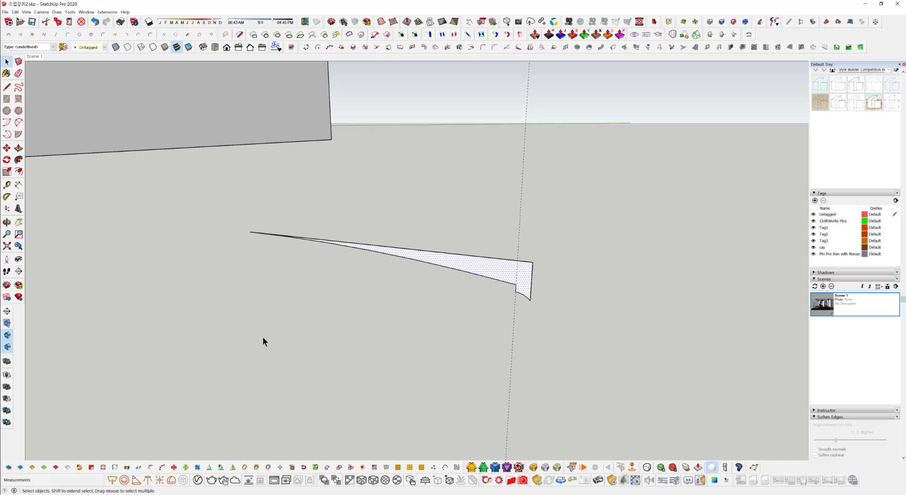
{"action": "middle_click_drag", "start_coordinate": [353, 302], "coordinate": [389, 252]}
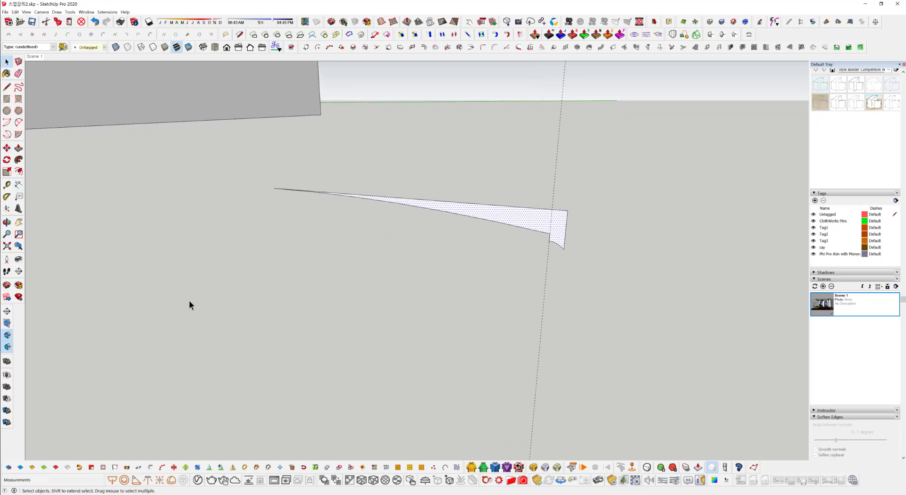
Try a freehand circle with a radius of about 95 mm in front of the pointed profile, and delete it
{"action": "key", "text": "c"}
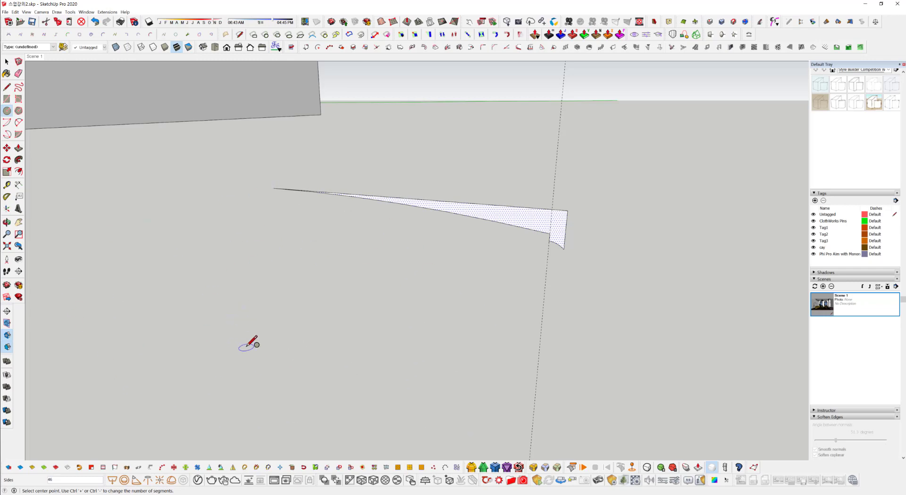
{"action": "type", "text": "2"}
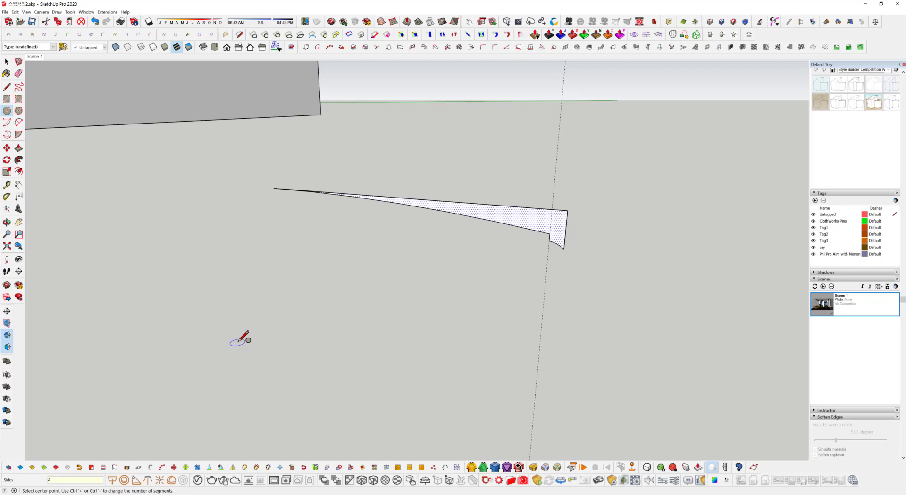
{"action": "left_click", "coordinate": [235, 365]}
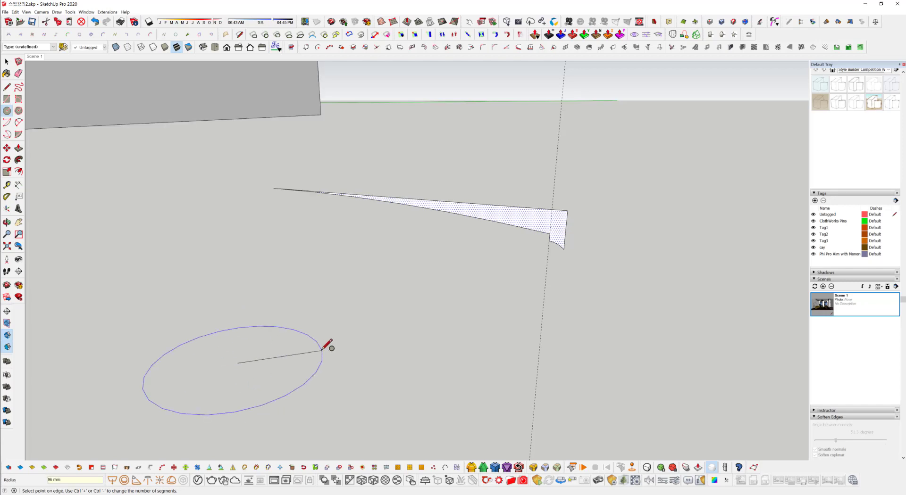
{"action": "left_click", "coordinate": [323, 356]}
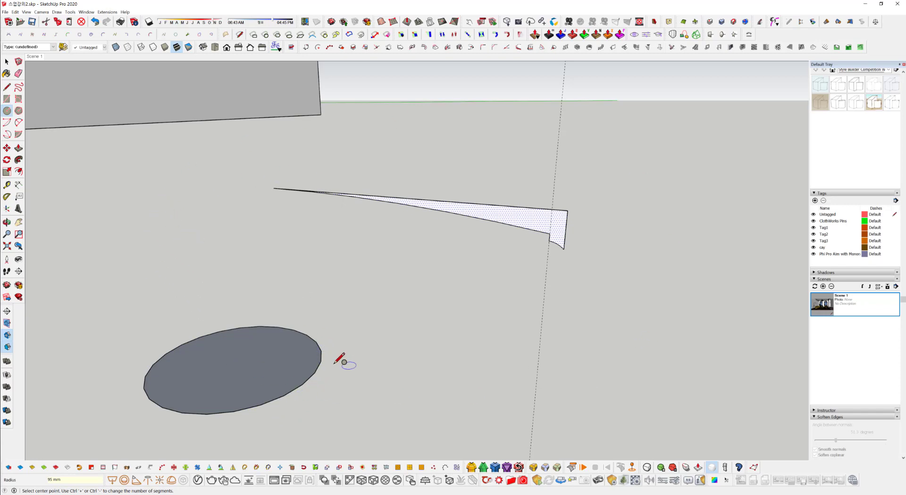
{"action": "key", "text": "space"}
{"action": "left_click", "coordinate": [235, 378]}
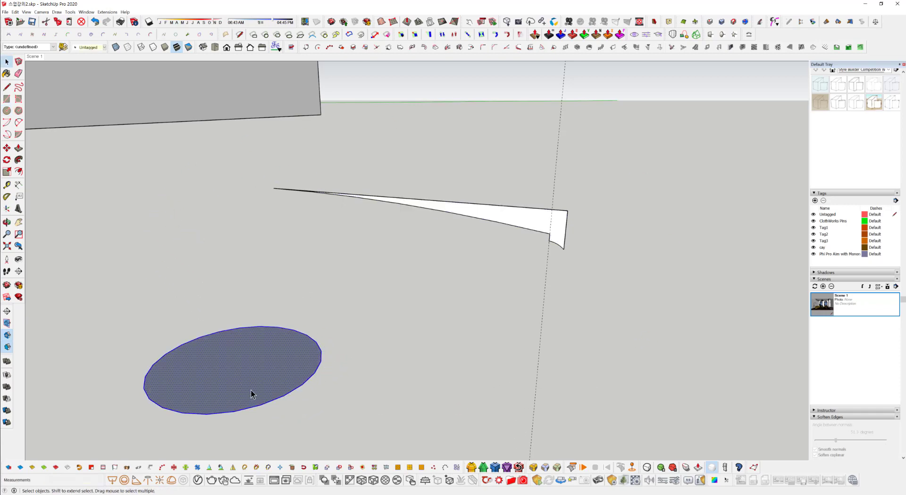
{"action": "key", "text": "Delete"}
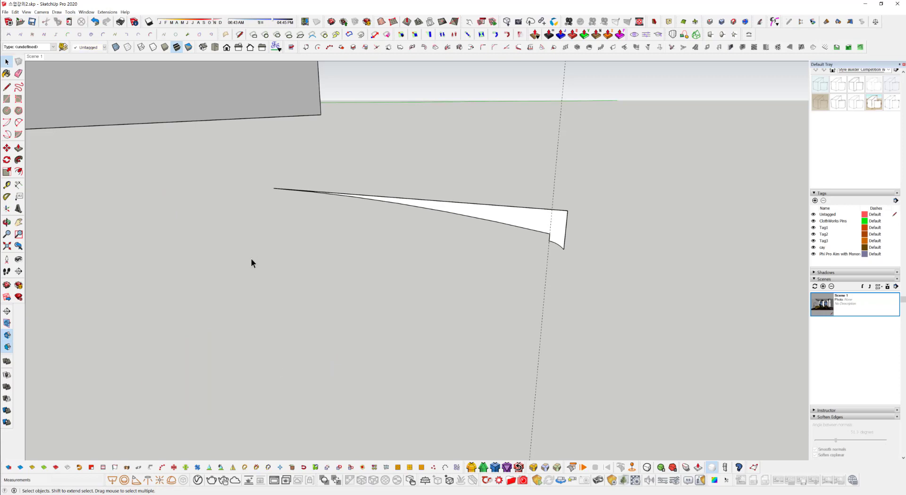
Draw a freehand circle with a radius of about 260 mm directly beneath the tip of the pointed profile
{"action": "key", "text": "c"}
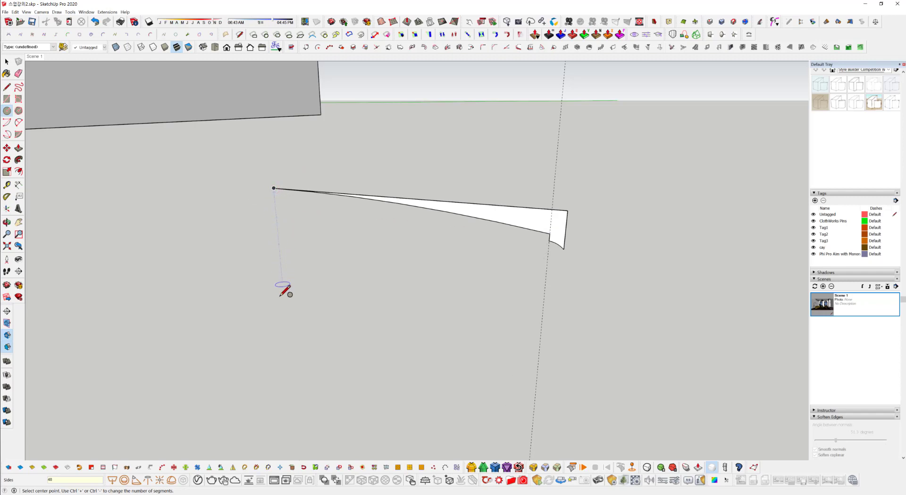
{"action": "left_click", "coordinate": [285, 314]}
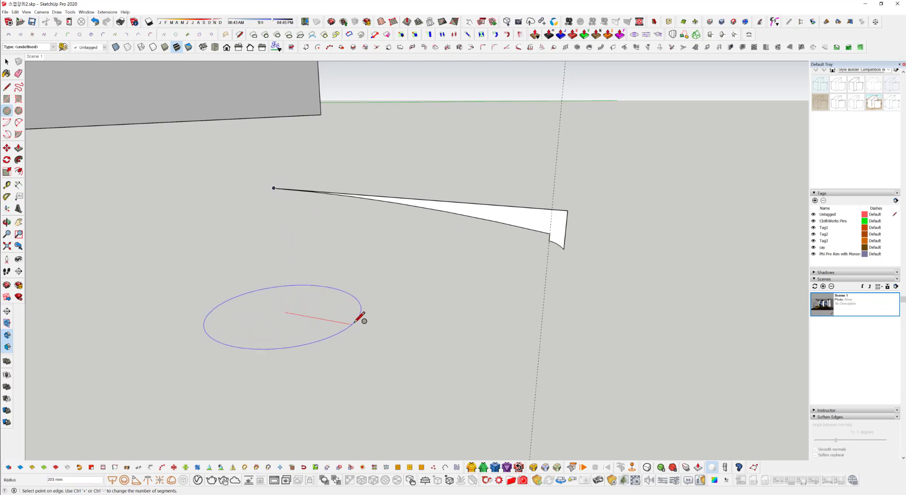
{"action": "left_click", "coordinate": [379, 320]}
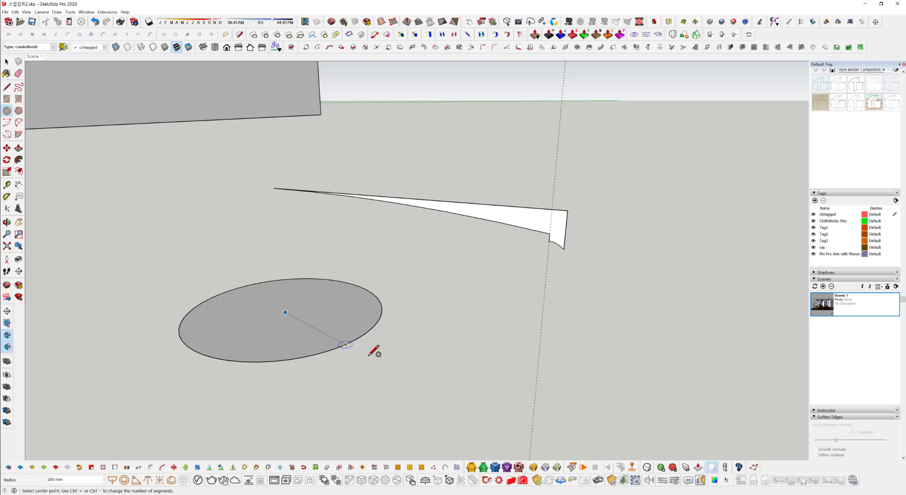
{"action": "key", "text": "space"}
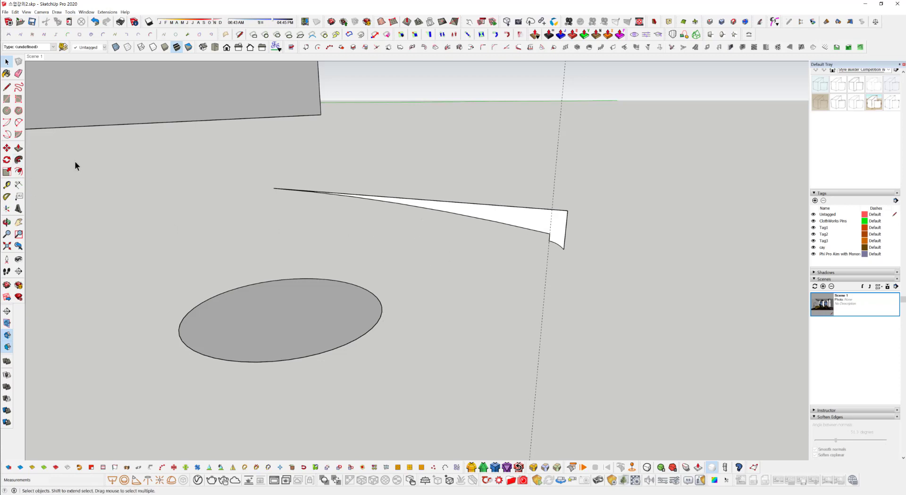
Try sweeping the pointed profile around the circle with Follow Me, and undo the sweep
{"action": "left_click", "coordinate": [19, 162]}
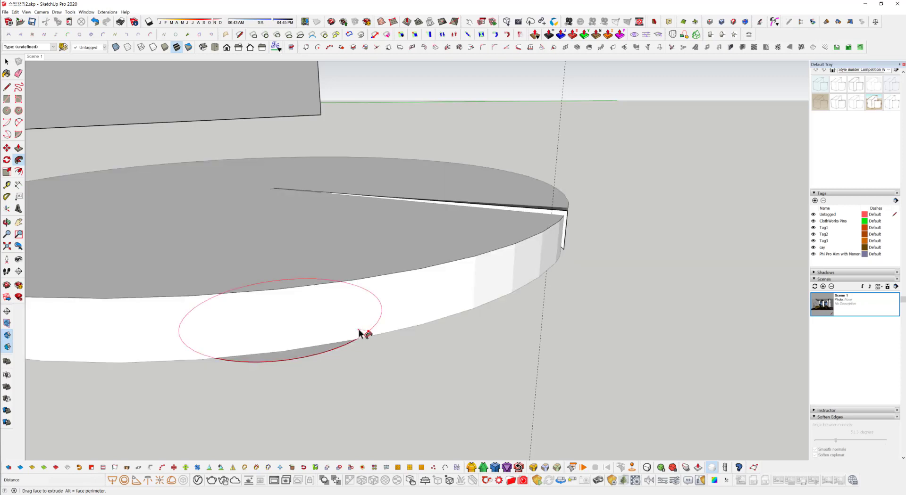
{"action": "middle_click_drag", "start_coordinate": [431, 304], "coordinate": [412, 357]}
{"action": "key", "text": "ctrl+z"}
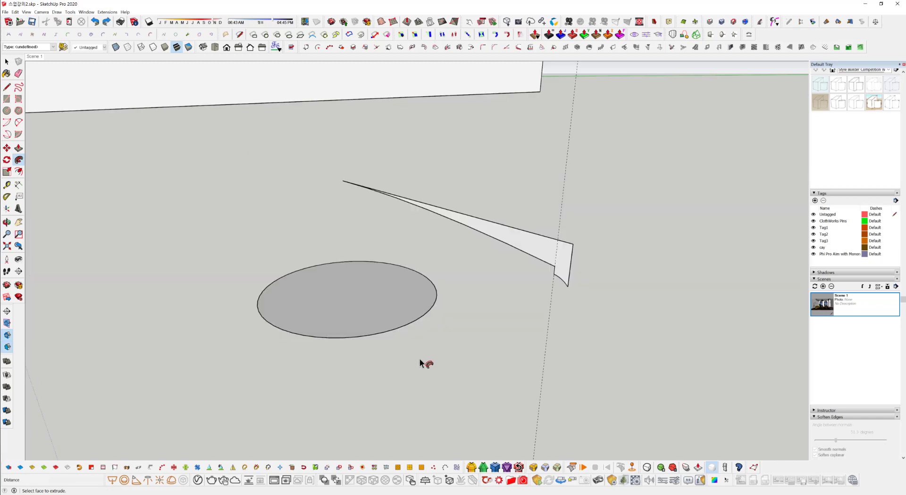
Delete the circle beneath the pointed profile together with its face and edge
{"action": "key", "text": "space"}
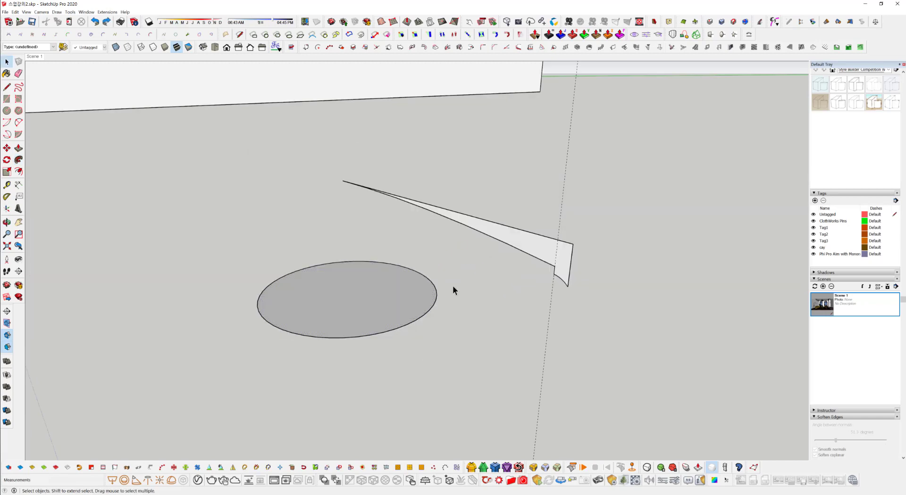
{"action": "left_click", "coordinate": [437, 302]}
{"action": "middle_click_drag", "start_coordinate": [461, 318], "coordinate": [570, 303]}
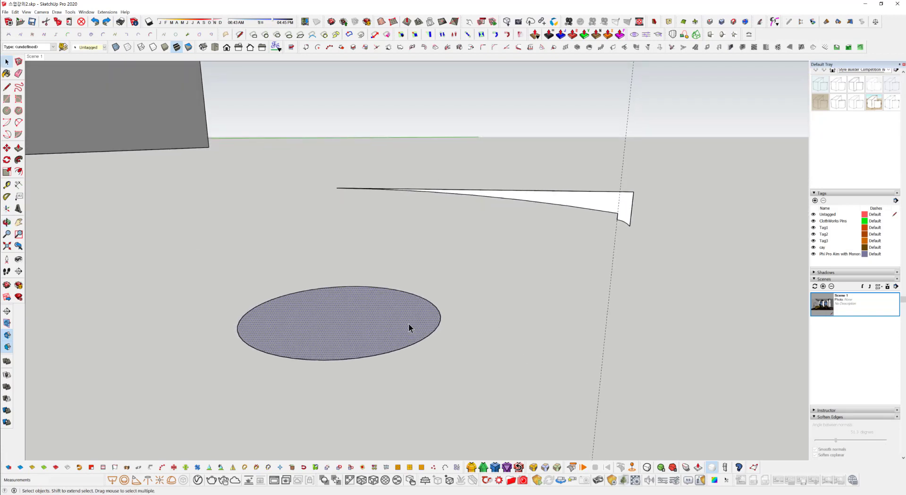
{"action": "key", "text": "Delete"}
{"action": "mouse_move", "coordinate": [409, 327]}
{"action": "middle_mouse_down"}
{"action": "mouse_move", "coordinate": [486, 339]}
{"action": "mouse_move", "coordinate": [422, 333]}
{"action": "middle_mouse_up"}
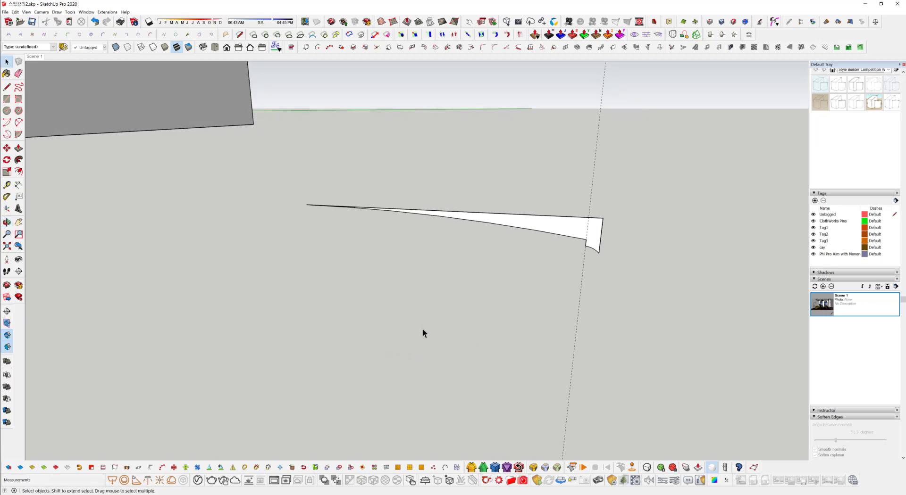
{"action": "key", "text": "ctrl+z"}
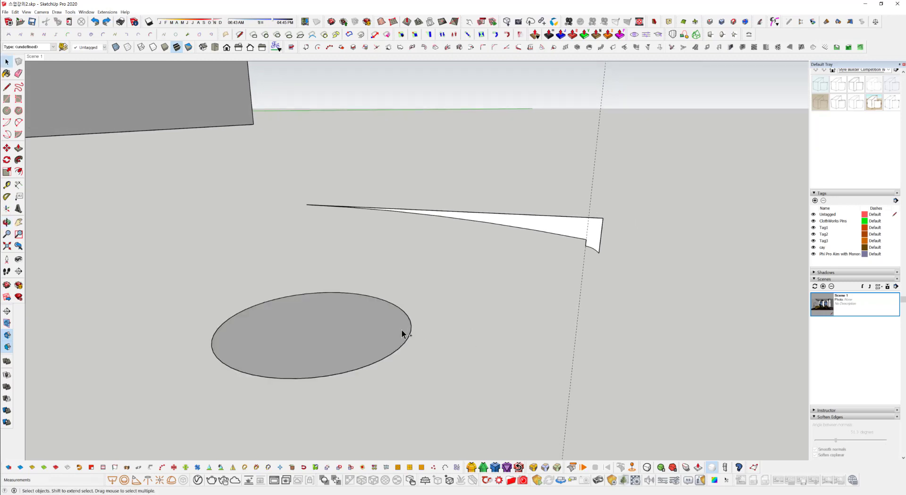
{"action": "left_click", "coordinate": [389, 336]}
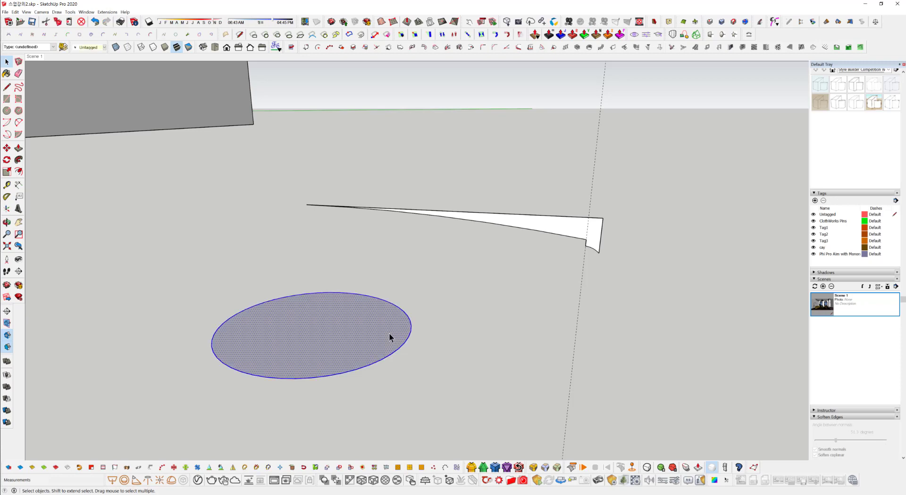
{"action": "key", "text": "Delete"}
{"action": "middle_click_drag", "start_coordinate": [390, 344], "coordinate": [406, 228]}
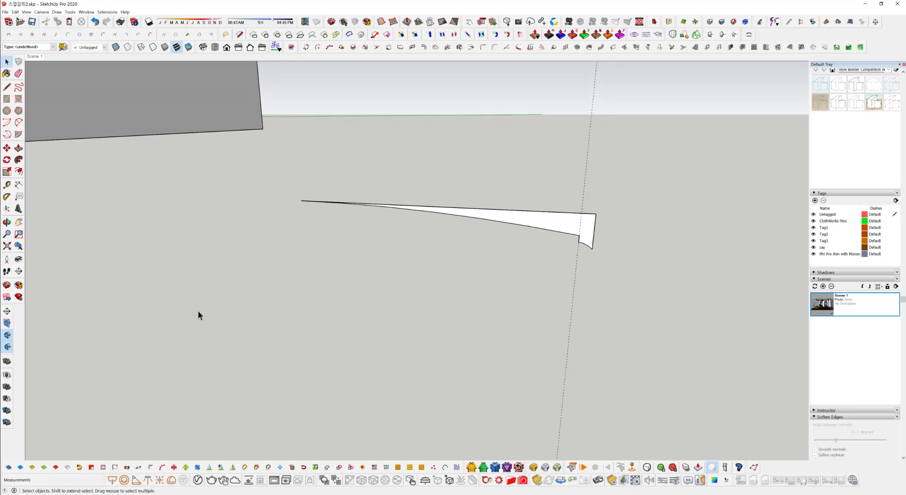
Draw a much larger freehand circle, centred further below the tip of the pointed profile
{"action": "key", "text": "c"}
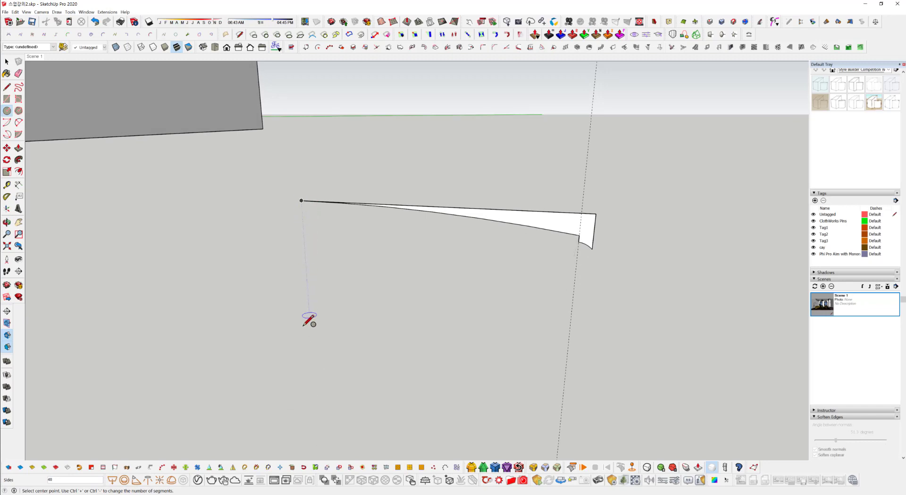
{"action": "left_click", "coordinate": [317, 420]}
{"action": "left_click", "coordinate": [544, 381]}
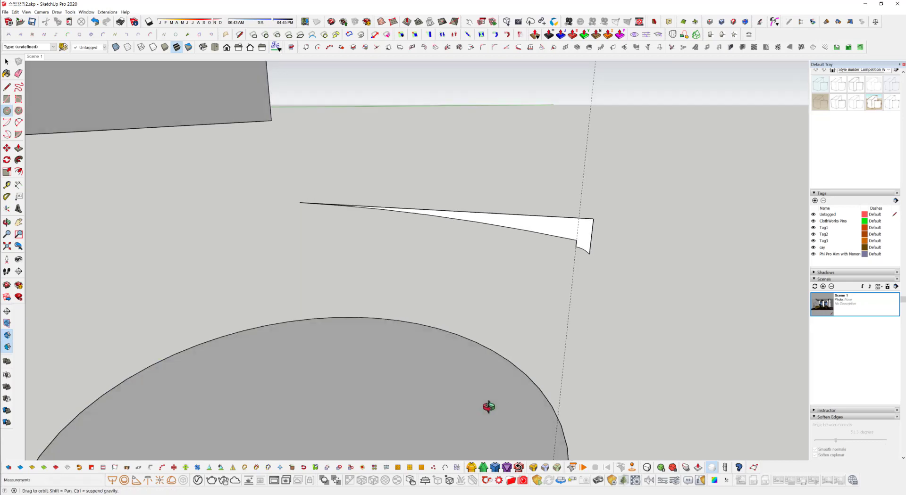
{"action": "middle_click_drag", "start_coordinate": [489, 404], "coordinate": [558, 336]}
{"action": "scroll", "coordinate": [575, 293], "scroll_direction": "down", "scroll_amount": 3}
Sweep the pointed profile around the large circle's edge with Follow Me to form a round disc
{"action": "key", "text": "space"}
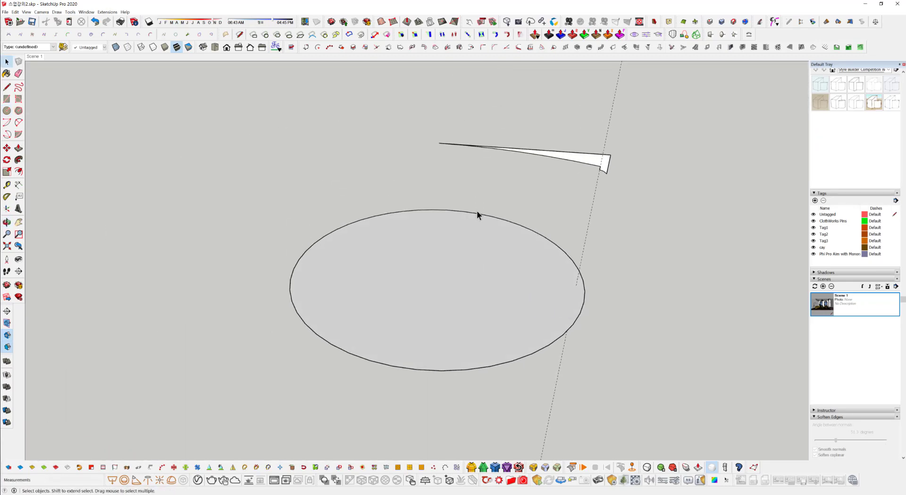
{"action": "left_click", "coordinate": [475, 215]}
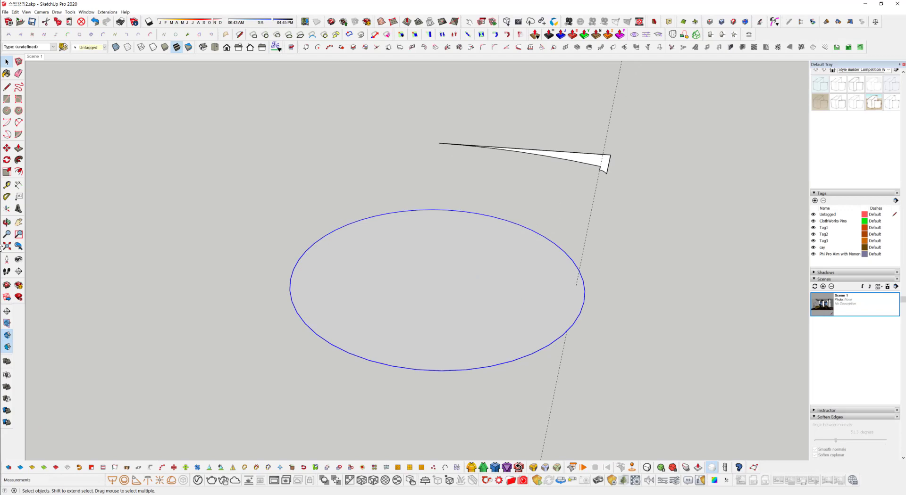
{"action": "left_click", "coordinate": [18, 159]}
{"action": "left_click", "coordinate": [590, 159]}
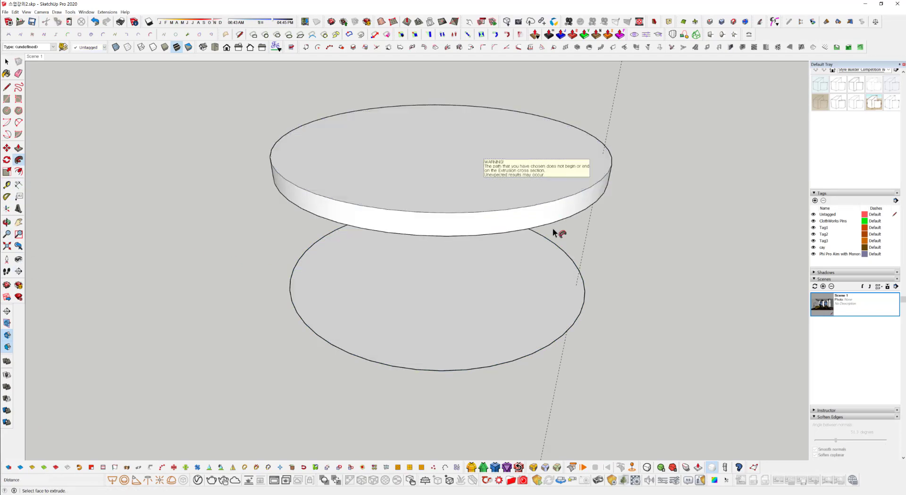
{"action": "middle_click_drag", "start_coordinate": [472, 252], "coordinate": [457, 269]}
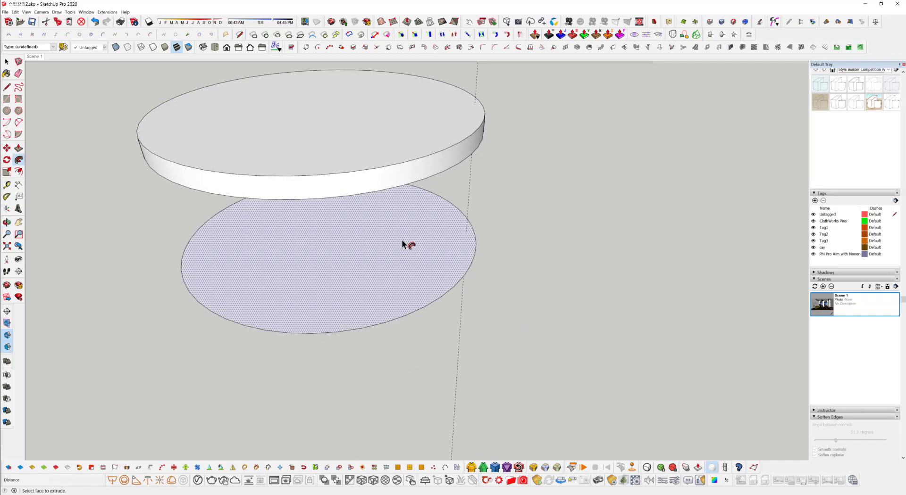
Delete the path circle beneath the disc, including its face and edge
{"action": "key", "text": "space"}
{"action": "double_click", "coordinate": [380, 288]}
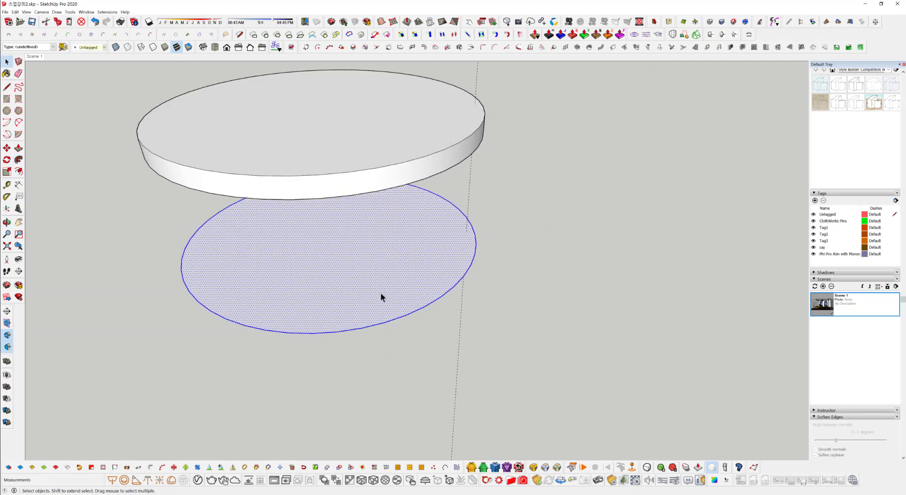
{"action": "key", "text": "Delete"}
{"action": "middle_click_drag", "start_coordinate": [380, 306], "coordinate": [344, 264]}
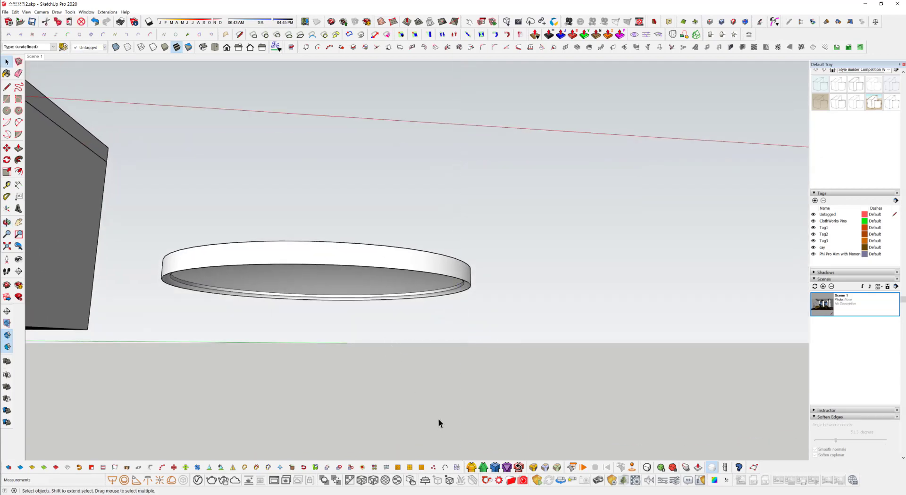
Try selecting the lower outer rim edge of the disc through its side band, and clear the selection
{"action": "middle_click_drag", "start_coordinate": [438, 418], "coordinate": [492, 217]}
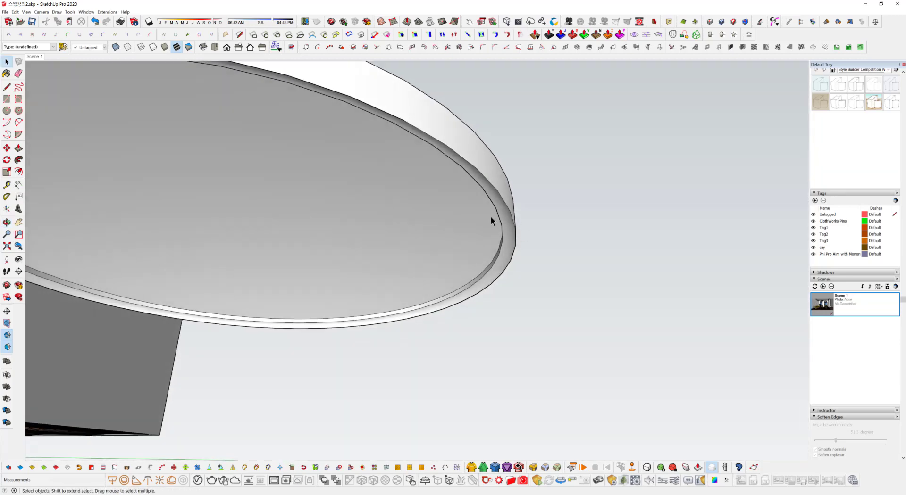
{"action": "middle_click_drag", "start_coordinate": [482, 166], "coordinate": [478, 222]}
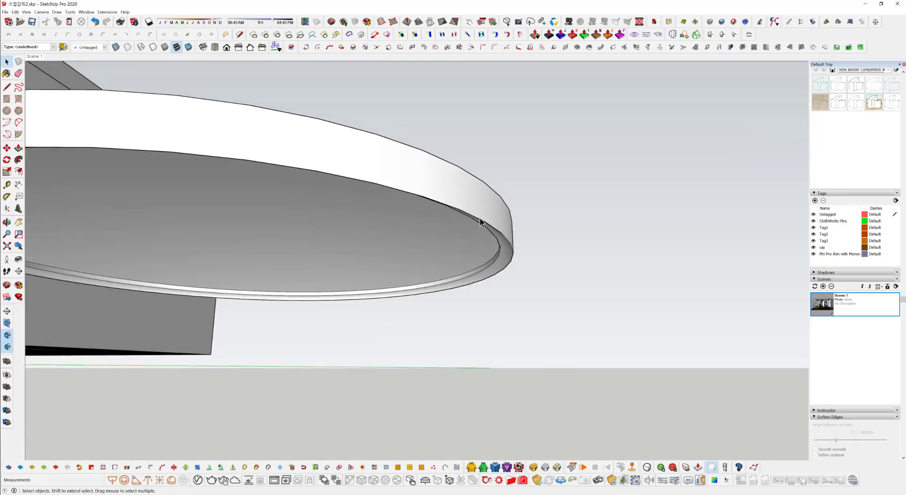
{"action": "left_click", "coordinate": [493, 222]}
{"action": "left_click", "coordinate": [498, 229]}
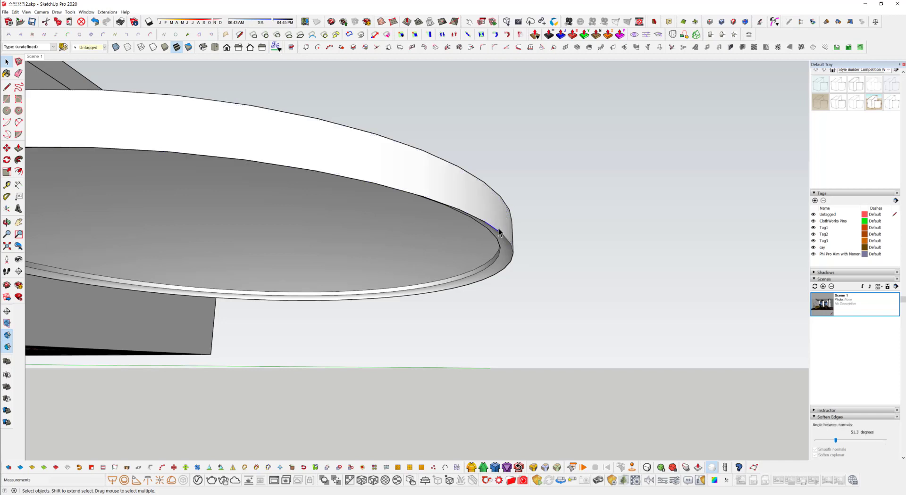
{"action": "middle_click_drag", "start_coordinate": [498, 229], "coordinate": [434, 180]}
{"action": "left_click", "coordinate": [434, 179]}
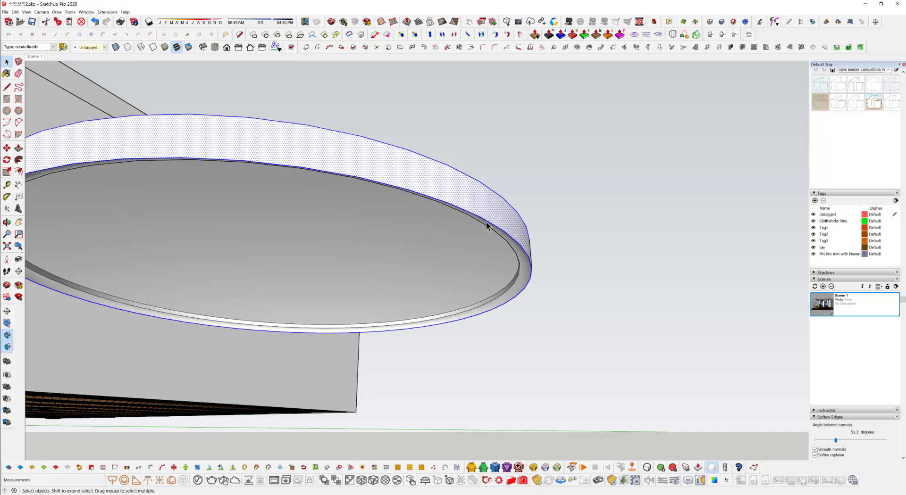
{"action": "middle_click_drag", "start_coordinate": [473, 211], "coordinate": [494, 255]}
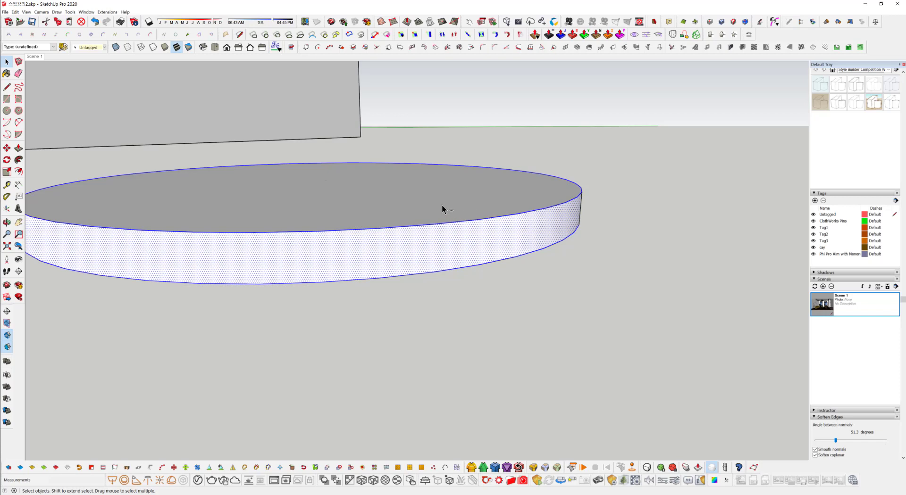
{"action": "key", "text": "ctrl+t"}
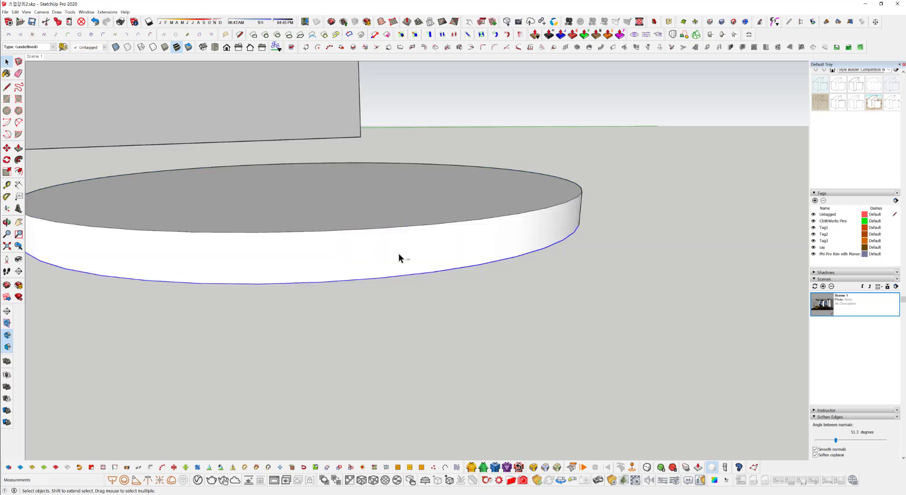
Select the disc's side band with its edges, and deselect the face and upper edge to keep only the lower outer rim
{"action": "left_click", "coordinate": [479, 238]}
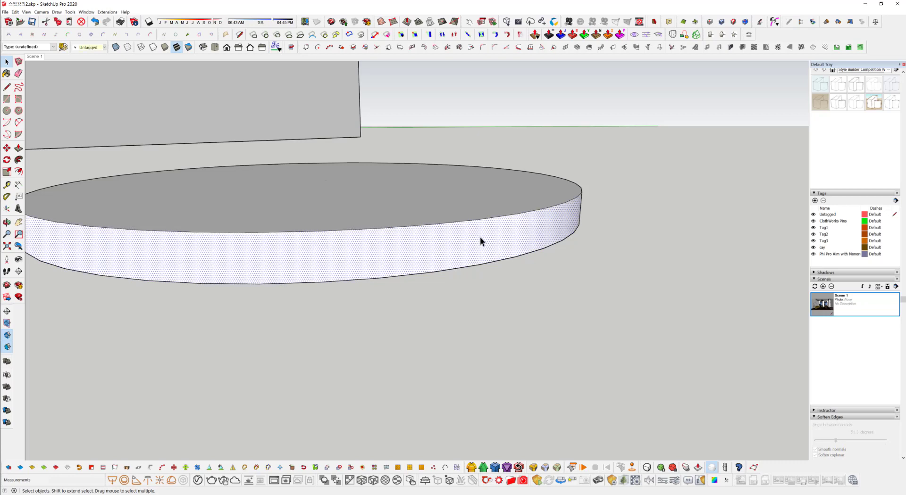
{"action": "double_click", "coordinate": [476, 239]}
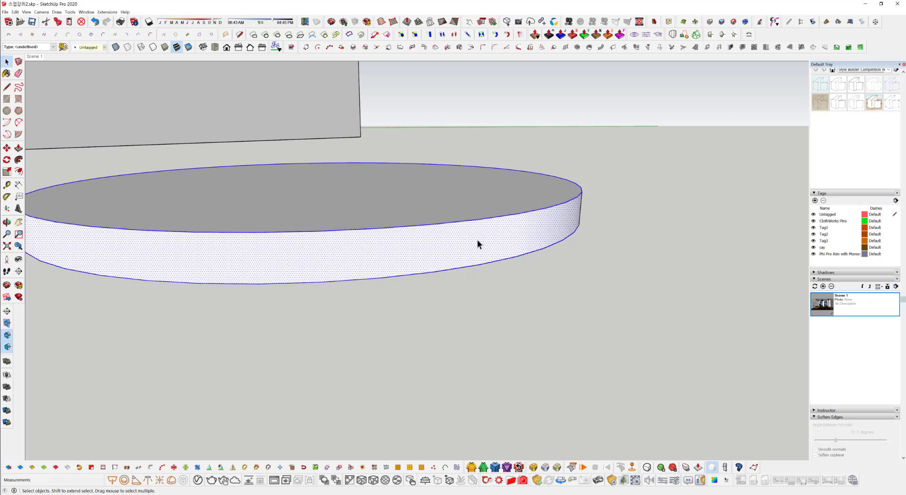
{"action": "left_click", "coordinate": [441, 213], "text": "shift"}
{"action": "left_click", "coordinate": [443, 231], "text": "shift"}
{"action": "middle_click_drag", "start_coordinate": [469, 307], "coordinate": [473, 115]}
{"action": "middle_click_drag", "start_coordinate": [398, 199], "coordinate": [627, 242]}
{"action": "middle_click_drag", "start_coordinate": [521, 187], "coordinate": [631, 252]}
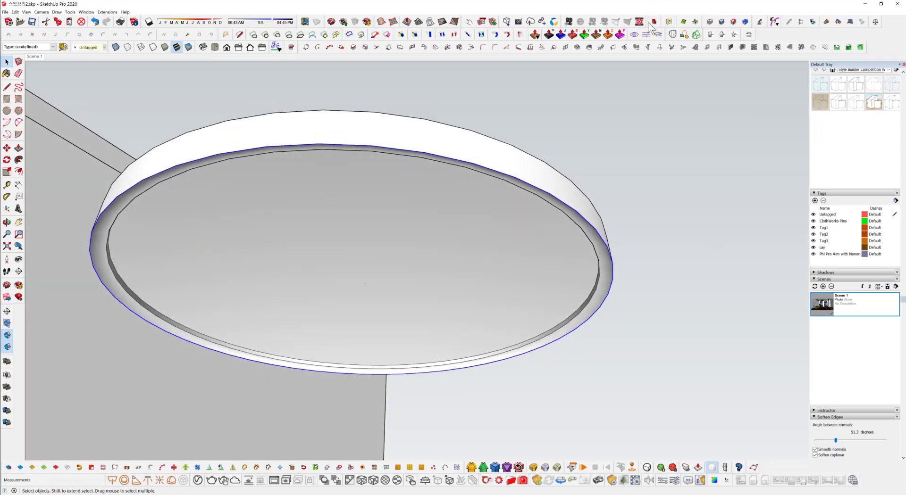
Open Profile Builder for the selected rim, keep the Crown.plb library and choose the Crown20 profile
{"action": "left_click_drag", "start_coordinate": [647, 22], "coordinate": [600, 136]}
{"action": "left_click", "coordinate": [601, 136]}
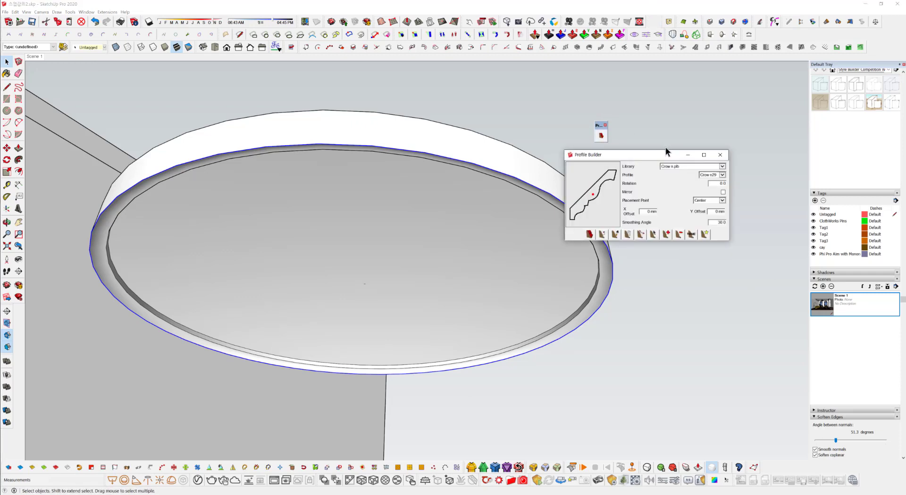
{"action": "left_click", "coordinate": [698, 158]}
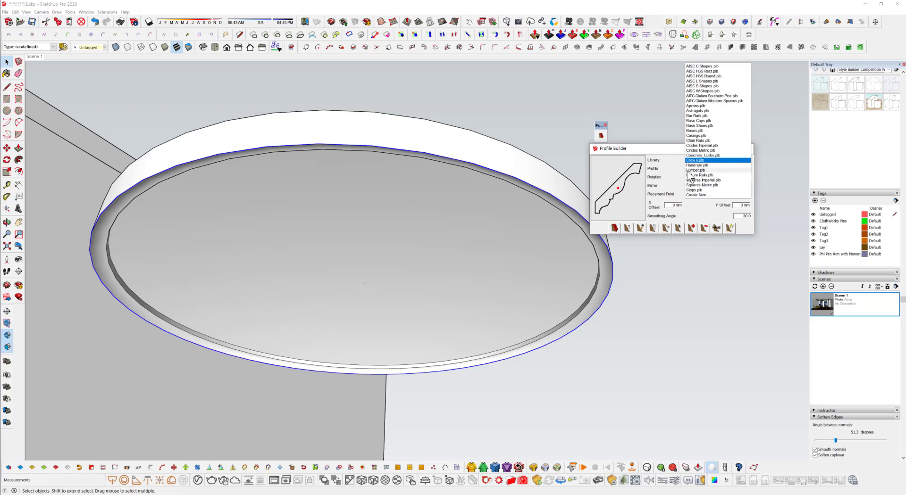
{"action": "left_click", "coordinate": [711, 161]}
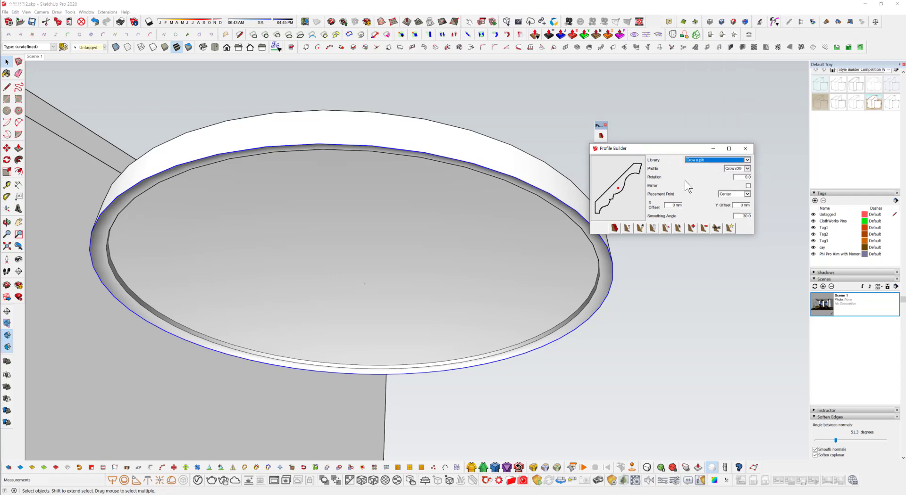
{"action": "left_click", "coordinate": [738, 169]}
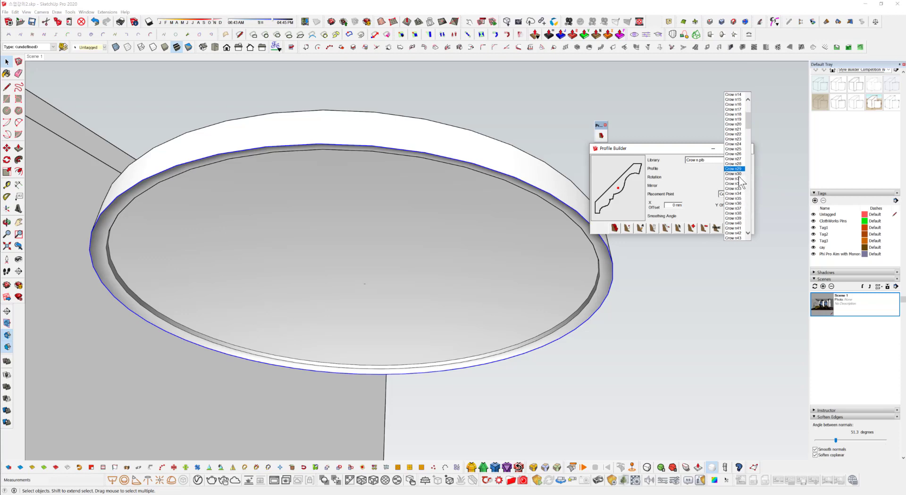
{"action": "left_click", "coordinate": [738, 124]}
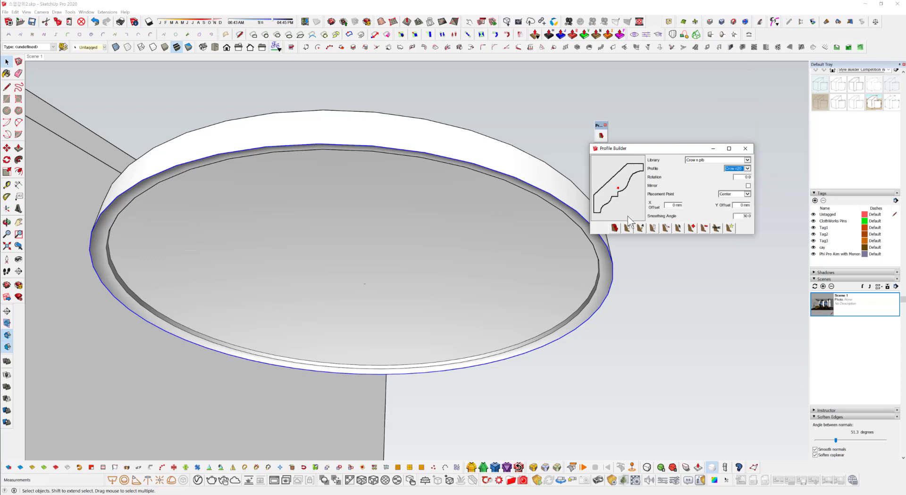
Browse the Crown library's profiles and choose the Crown29 profile
{"action": "key", "text": "Down"}
{"action": "key", "text": "Down"}
{"action": "key", "text": "Down"}
{"action": "key", "text": "Down"}
{"action": "key", "text": "Down"}
{"action": "key", "text": "Down"}
{"action": "key", "text": "Down"}
{"action": "key", "text": "Down"}
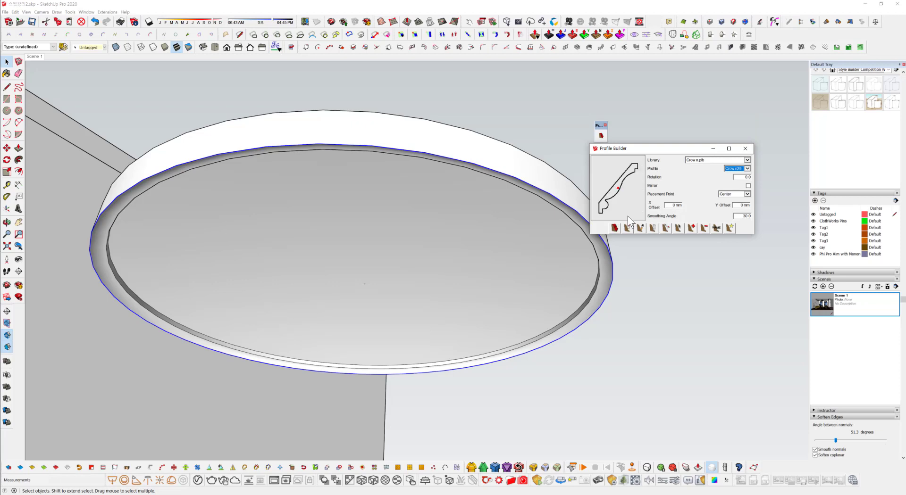
{"action": "key", "text": "Down"}
{"action": "key", "text": "Down"}
{"action": "key", "text": "Down"}
{"action": "key", "text": "Down"}
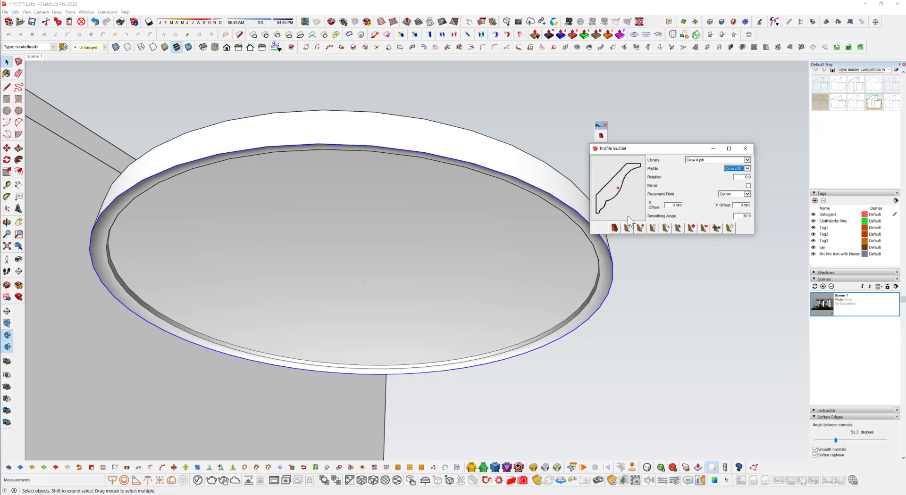
{"action": "key", "text": "Up"}
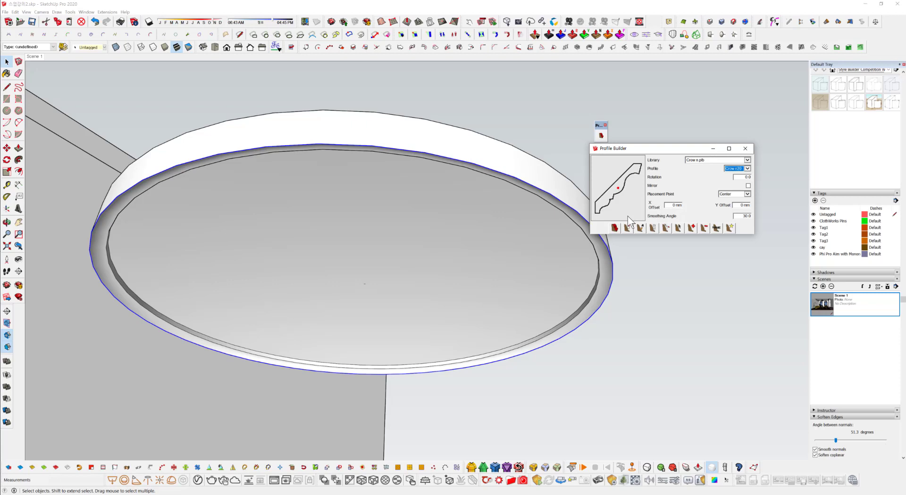
{"action": "key", "text": "Down"}
{"action": "key", "text": "Up"}
Build the crown moulding along the selected rim with Bottom-Left placement, keep the path direction unreversed, and close Profile Builder
{"action": "left_click", "coordinate": [742, 200]}
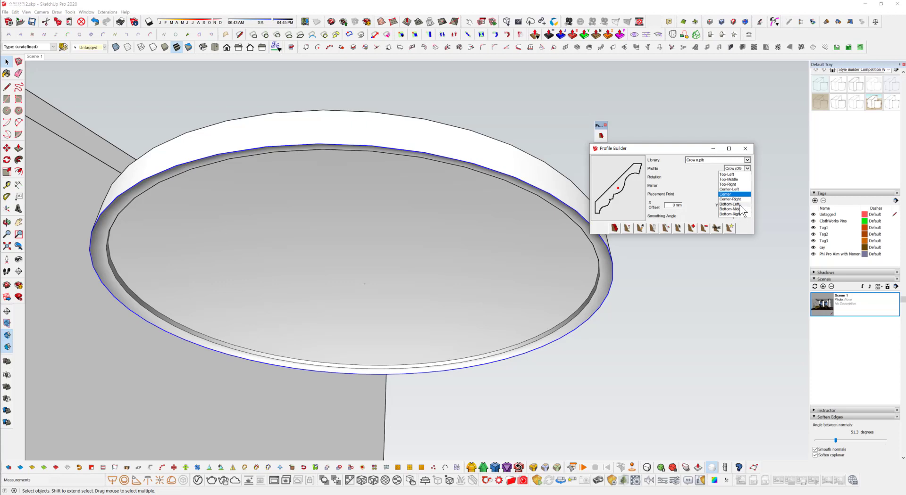
{"action": "left_click", "coordinate": [729, 204]}
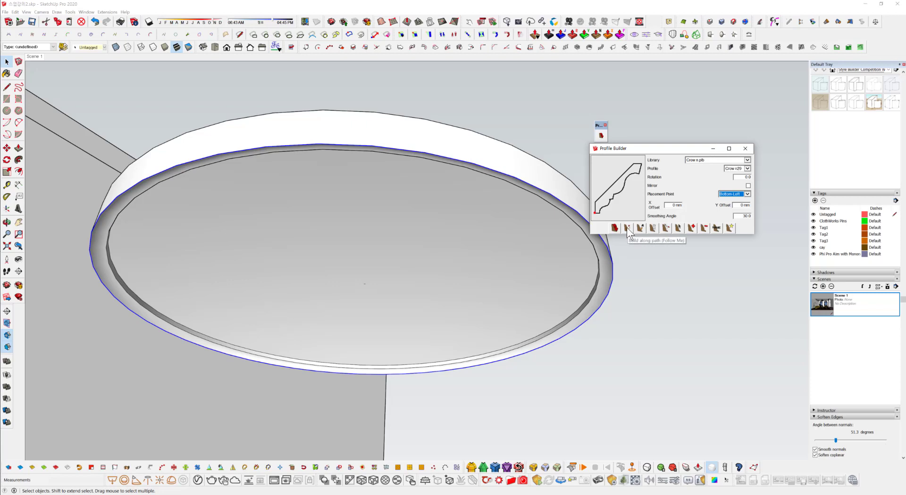
{"action": "left_click", "coordinate": [626, 227]}
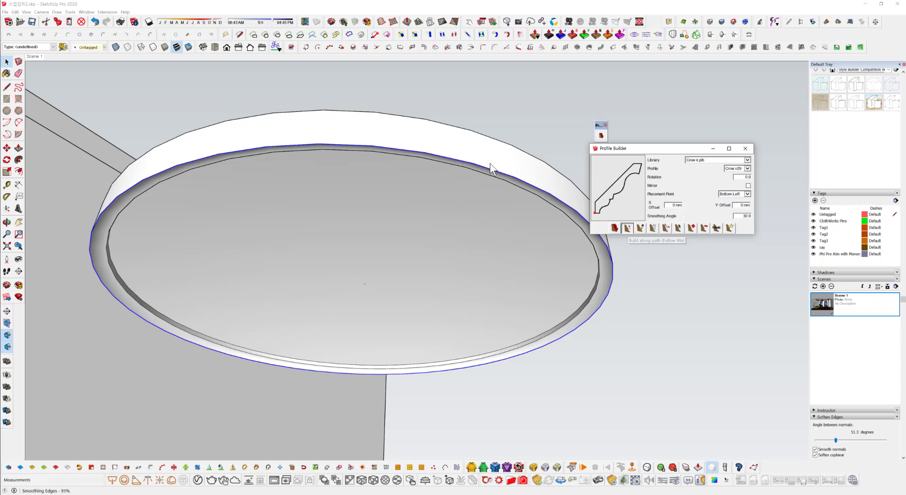
{"action": "left_click", "coordinate": [452, 150]}
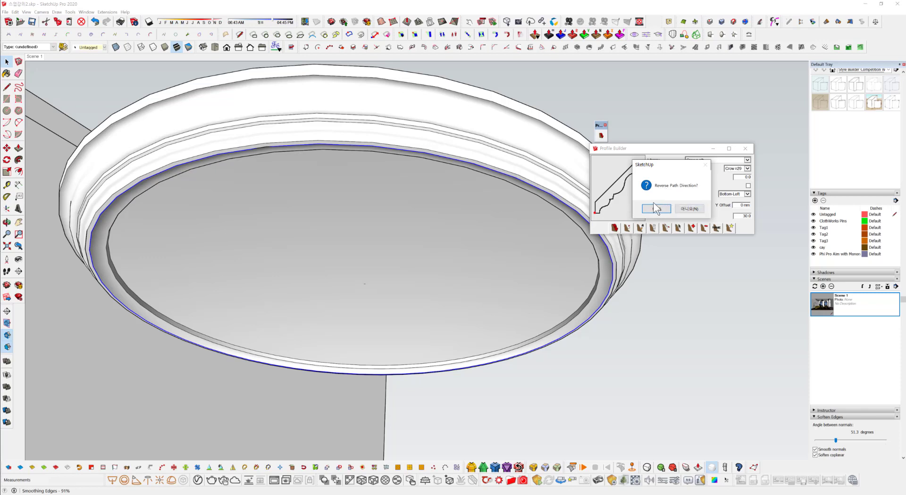
{"action": "left_click", "coordinate": [688, 209]}
{"action": "middle_click_drag", "start_coordinate": [539, 311], "coordinate": [522, 350]}
{"action": "middle_click_drag", "start_coordinate": [561, 387], "coordinate": [491, 260]}
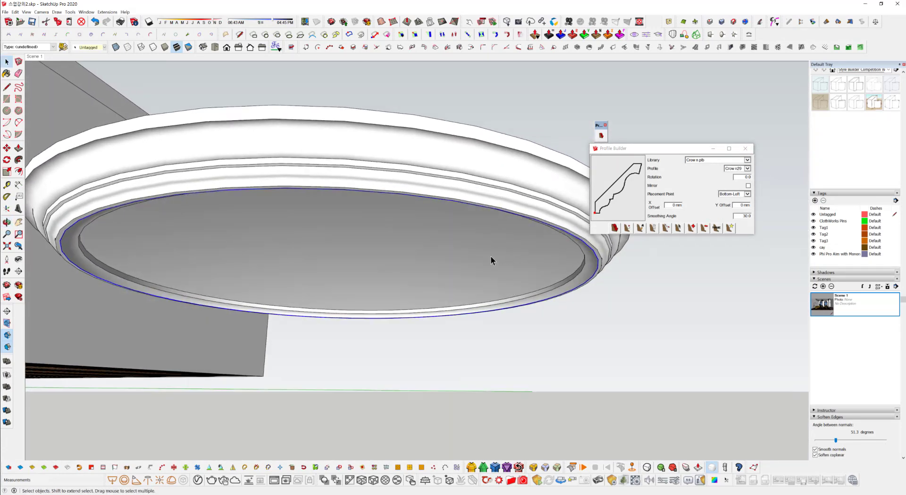
{"action": "middle_click_drag", "start_coordinate": [364, 221], "coordinate": [490, 222]}
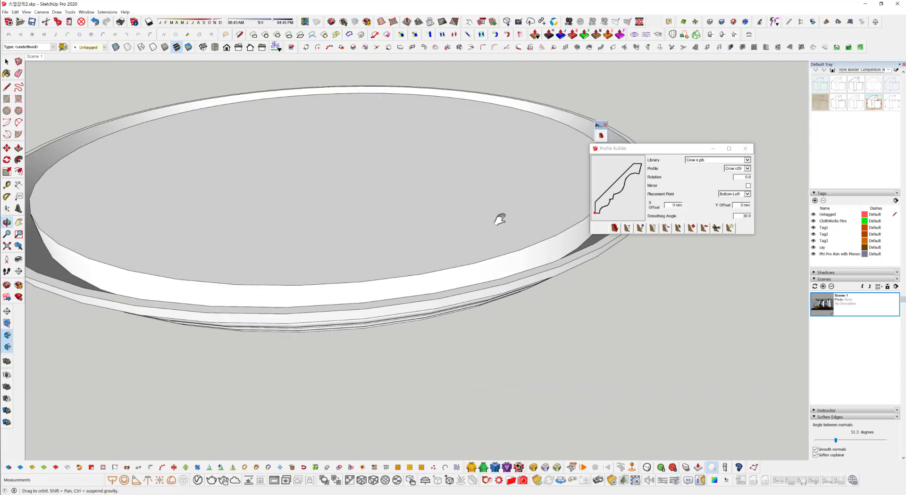
{"action": "left_click", "coordinate": [745, 148]}
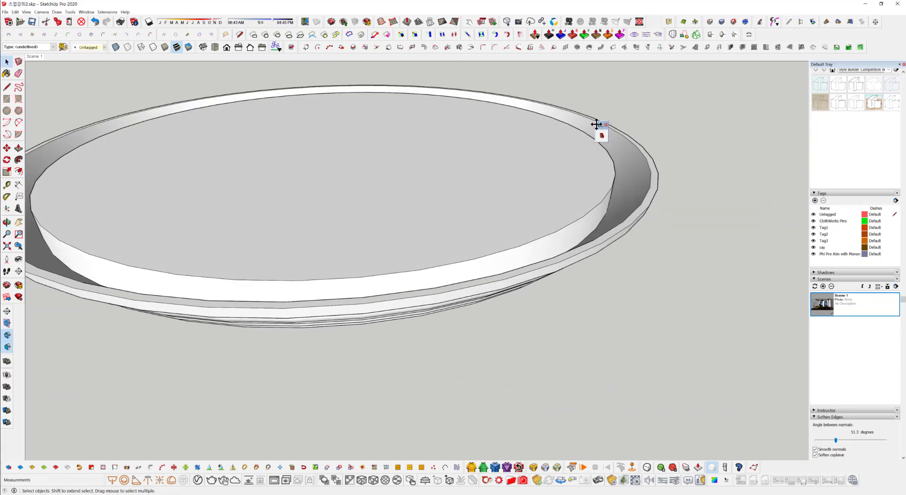
{"action": "left_click_drag", "start_coordinate": [596, 124], "coordinate": [653, 21]}
Select the disc together with its crown moulding and make them one group
{"action": "middle_click_drag", "start_coordinate": [610, 243], "coordinate": [521, 166]}
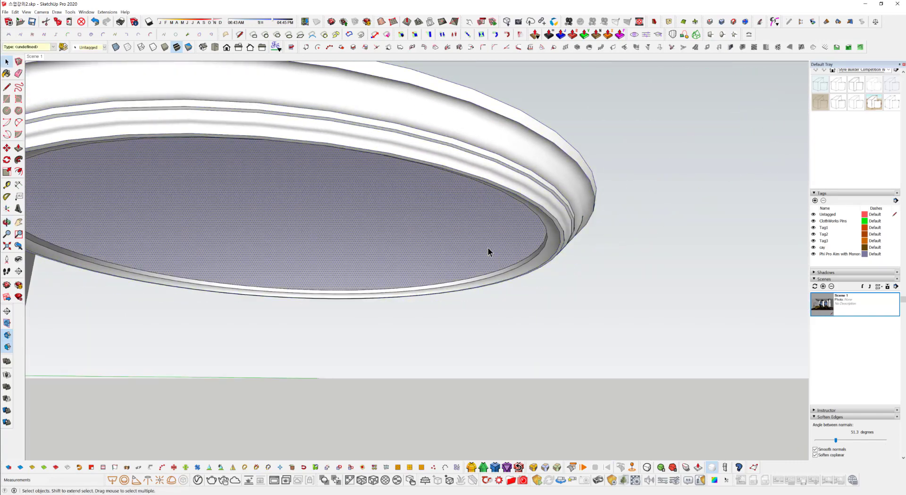
{"action": "middle_click_drag", "start_coordinate": [488, 248], "coordinate": [594, 291]}
{"action": "left_click", "coordinate": [566, 298]}
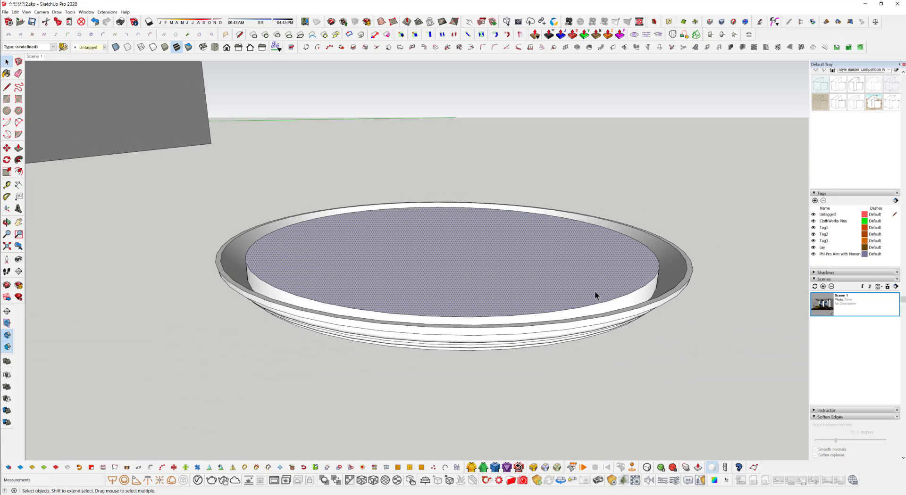
{"action": "left_click_drag", "start_coordinate": [681, 355], "coordinate": [278, 157]}
{"action": "left_click_drag", "start_coordinate": [204, 163], "coordinate": [205, 162]}
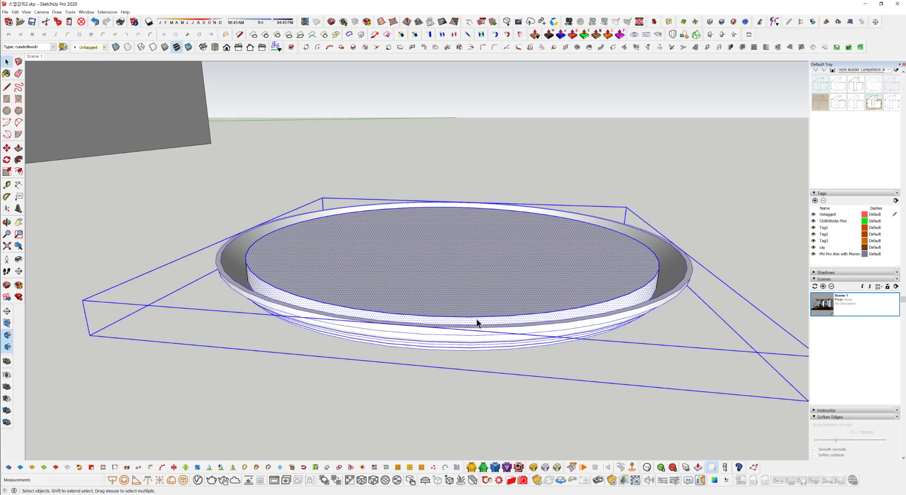
{"action": "right_click", "coordinate": [498, 270]}
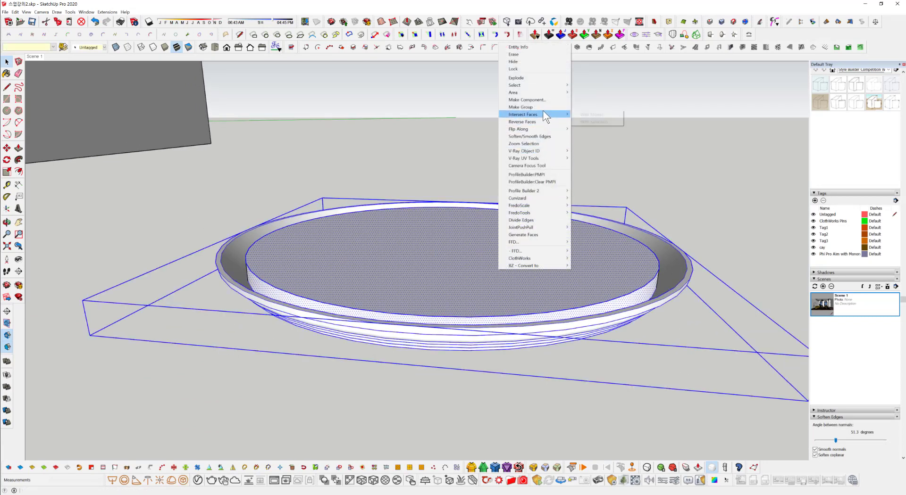
{"action": "left_click", "coordinate": [550, 122]}
Open the new group, explode the moulding group nested inside it, and leave the group
{"action": "middle_click_drag", "start_coordinate": [537, 217], "coordinate": [507, 275]}
{"action": "double_click", "coordinate": [507, 271]}
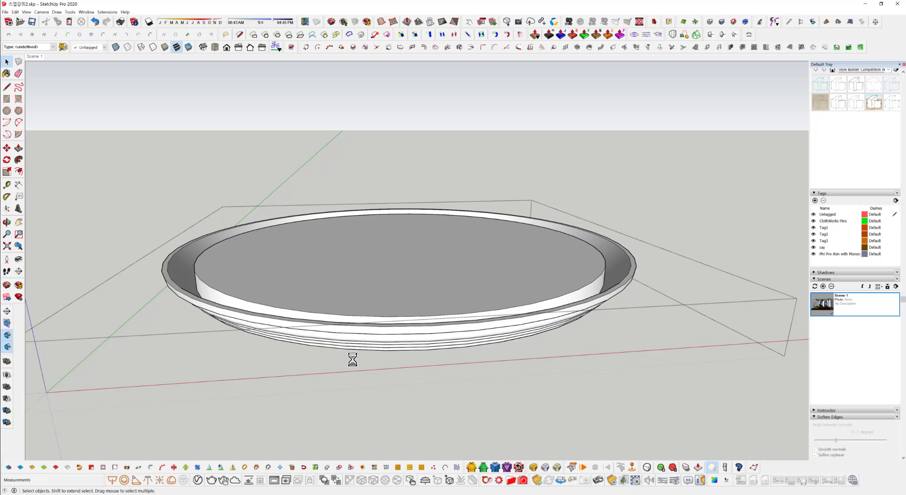
{"action": "middle_click_drag", "start_coordinate": [385, 310], "coordinate": [421, 254]}
{"action": "right_click", "coordinate": [391, 228]}
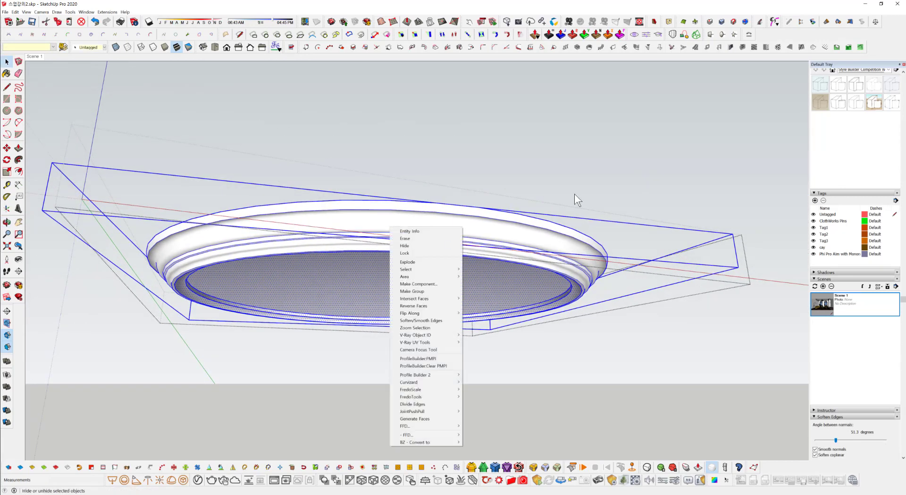
{"action": "mouse_move", "coordinate": [424, 300]}
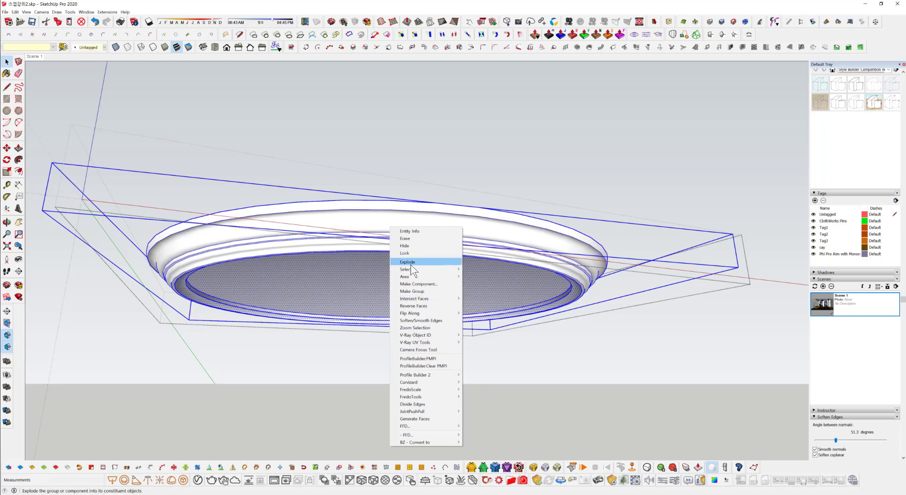
{"action": "left_click", "coordinate": [425, 263]}
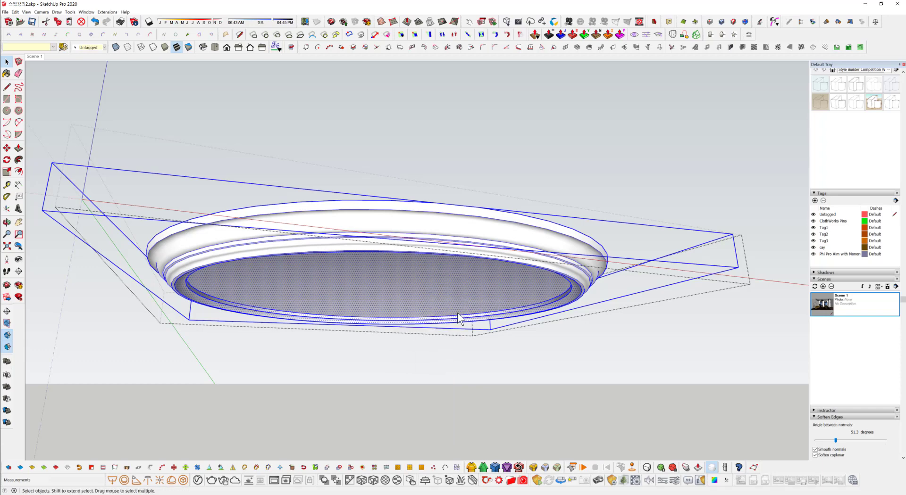
{"action": "left_click", "coordinate": [524, 376]}
Move the round moulded group about 2,570 mm vertically up toward the living room's ceiling
{"action": "middle_click_drag", "start_coordinate": [496, 249], "coordinate": [562, 383]}
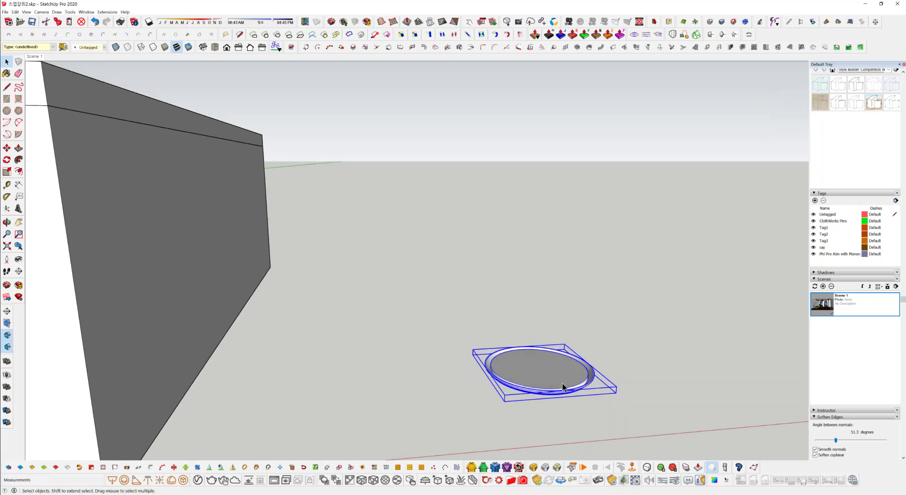
{"action": "key", "text": "m"}
{"action": "left_click", "coordinate": [553, 369]}
{"action": "middle_click_drag", "start_coordinate": [115, 321], "coordinate": [325, 312]}
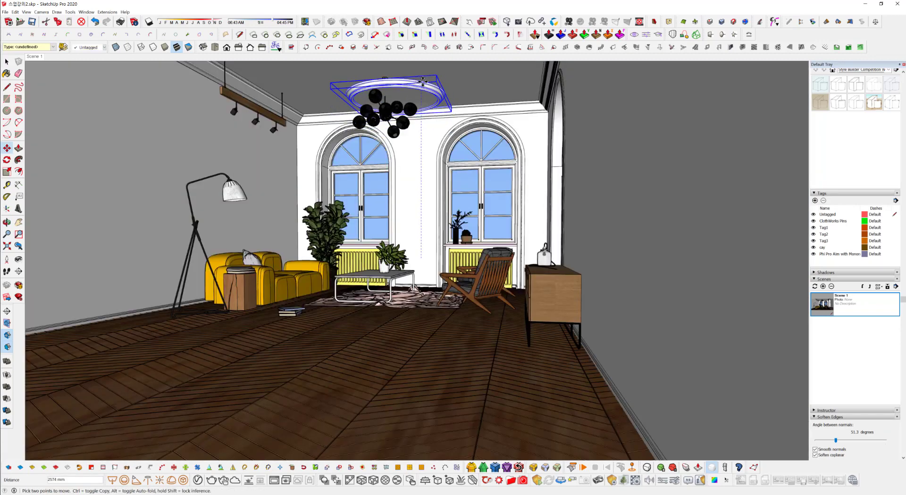
{"action": "left_click", "coordinate": [422, 78]}
Move the round group about 280 mm further so it meets the ceiling at the chandelier's mounting plate
{"action": "scroll", "coordinate": [422, 182], "scroll_direction": "up", "scroll_amount": 6}
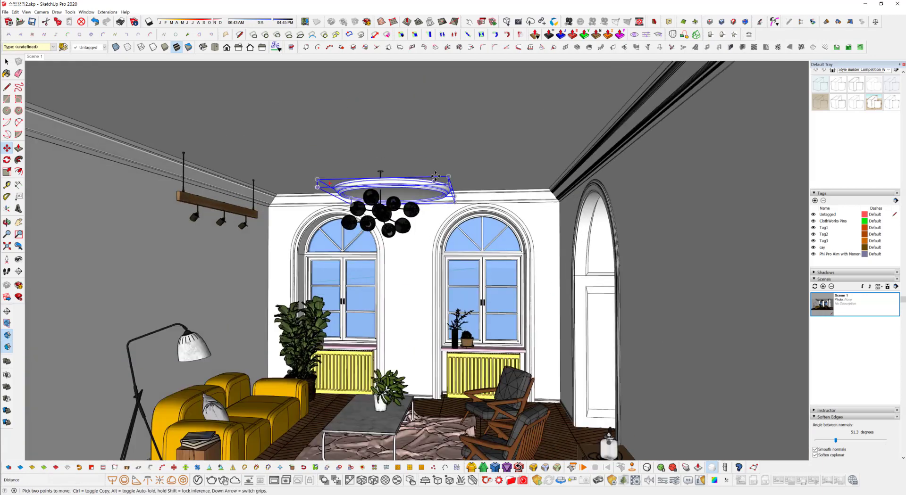
{"action": "middle_click_drag", "start_coordinate": [422, 182], "coordinate": [399, 261]}
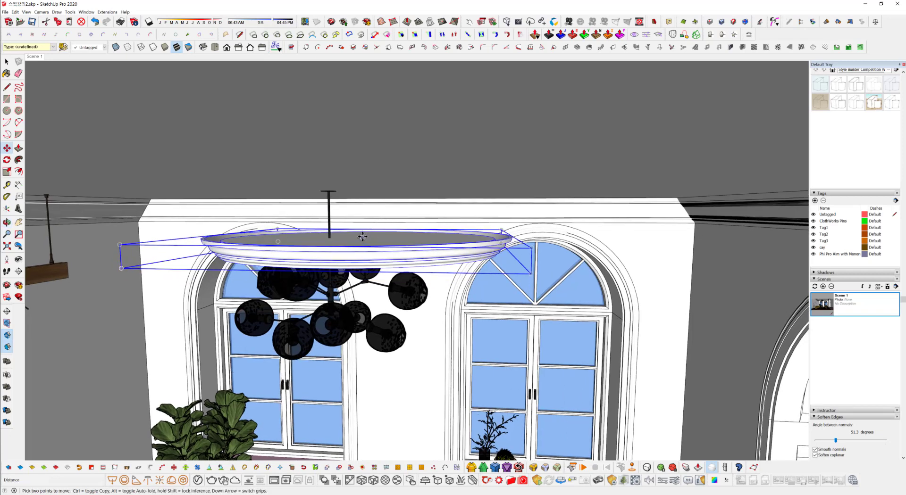
{"action": "middle_click_drag", "start_coordinate": [363, 236], "coordinate": [348, 131]}
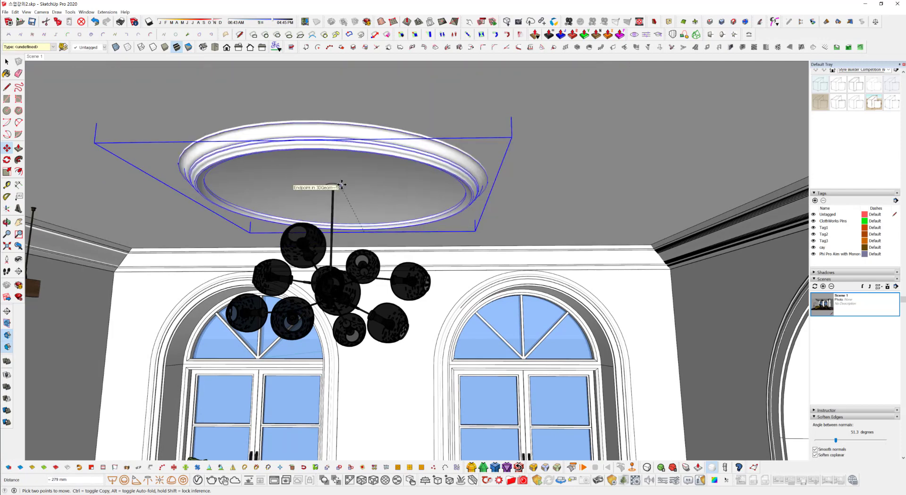
{"action": "left_click", "coordinate": [342, 184]}
Move the chandelier 2 mm along the blue axis at the ceiling disc
{"action": "middle_click_drag", "start_coordinate": [381, 200], "coordinate": [356, 196]}
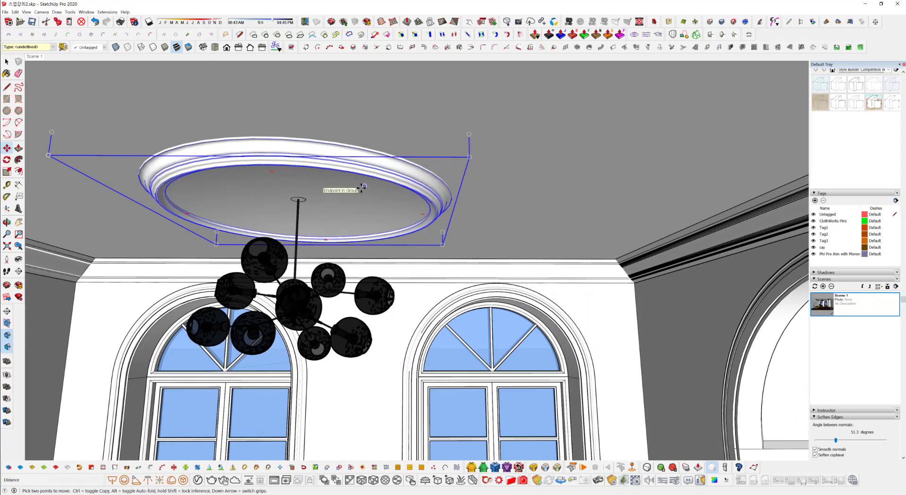
{"action": "left_click", "coordinate": [304, 301]}
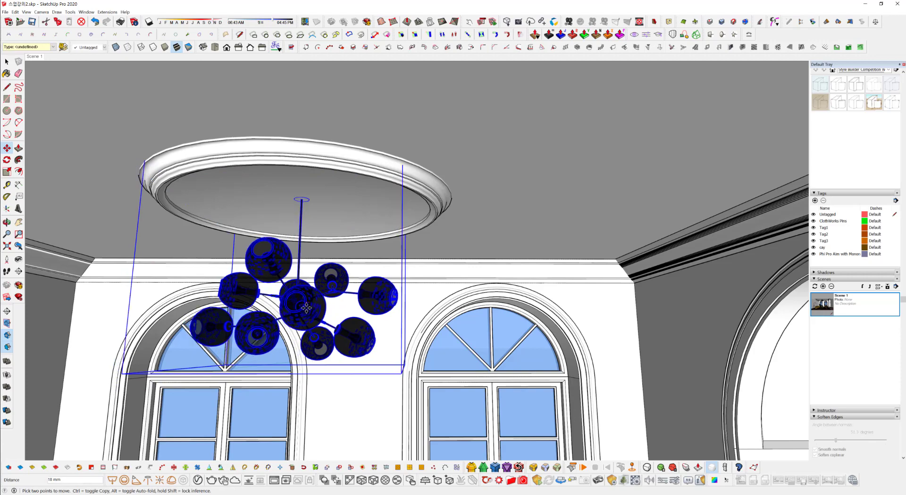
{"action": "type", "text": "2"}
{"action": "key", "text": "Return"}
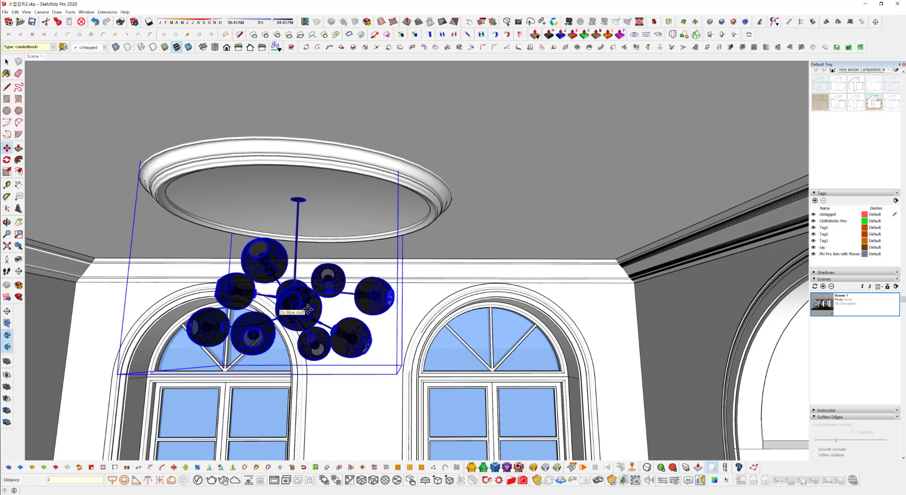
{"action": "key", "text": "space"}
Draw a 900 by 550 mm upright rectangle on the wall above the yellow sofa
{"action": "middle_click_drag", "start_coordinate": [449, 253], "coordinate": [190, 311]}
{"action": "scroll", "coordinate": [437, 277], "scroll_direction": "down", "scroll_amount": 2}
{"action": "scroll", "coordinate": [248, 326], "scroll_direction": "down", "scroll_amount": 3}
{"action": "scroll", "coordinate": [291, 248], "scroll_direction": "up", "scroll_amount": 3}
{"action": "left_click", "coordinate": [330, 244]}
{"action": "scroll", "coordinate": [316, 236], "scroll_direction": "up", "scroll_amount": 3}
{"action": "key", "text": "r"}
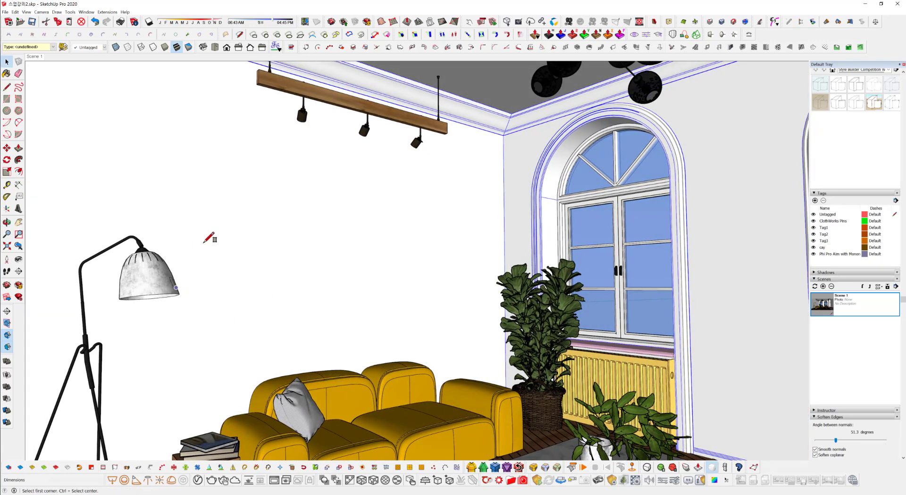
{"action": "left_click", "coordinate": [250, 207]}
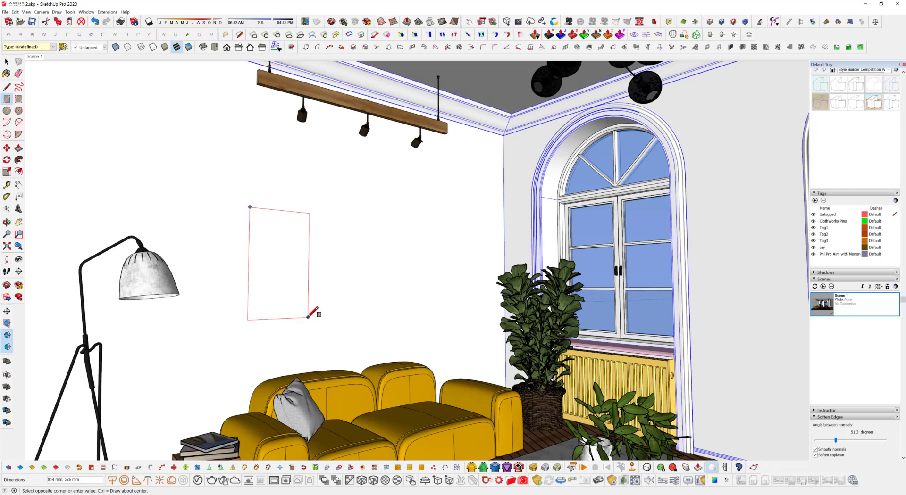
{"action": "type", "text": "900"}
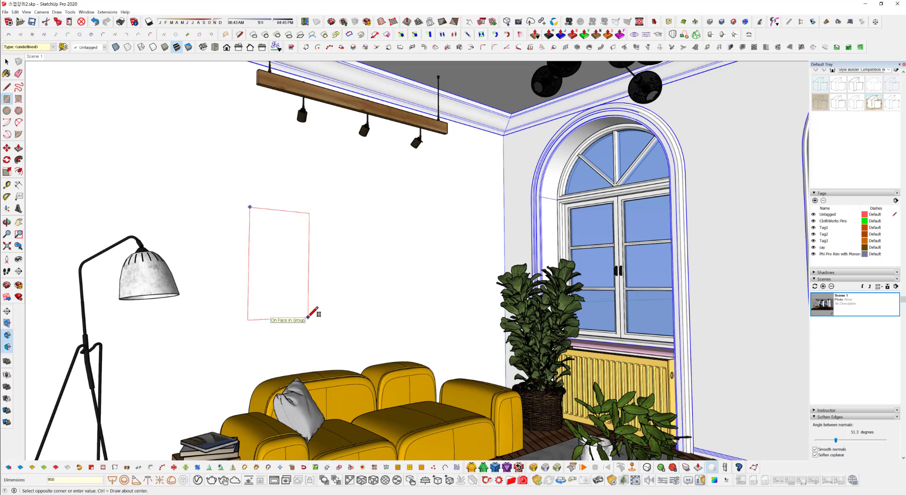
{"action": "type", "text": ",550"}
{"action": "key", "text": "Return"}
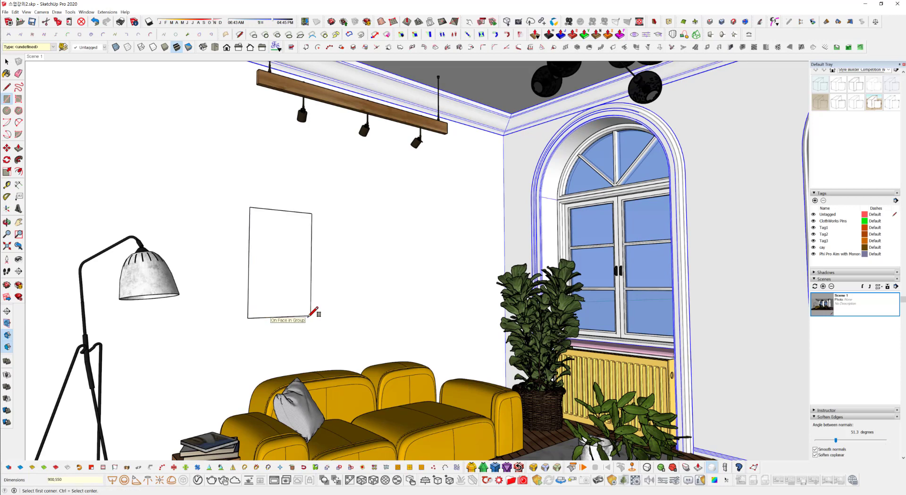
{"action": "key", "text": "space"}
{"action": "scroll", "coordinate": [286, 283], "scroll_direction": "up", "scroll_amount": 3}
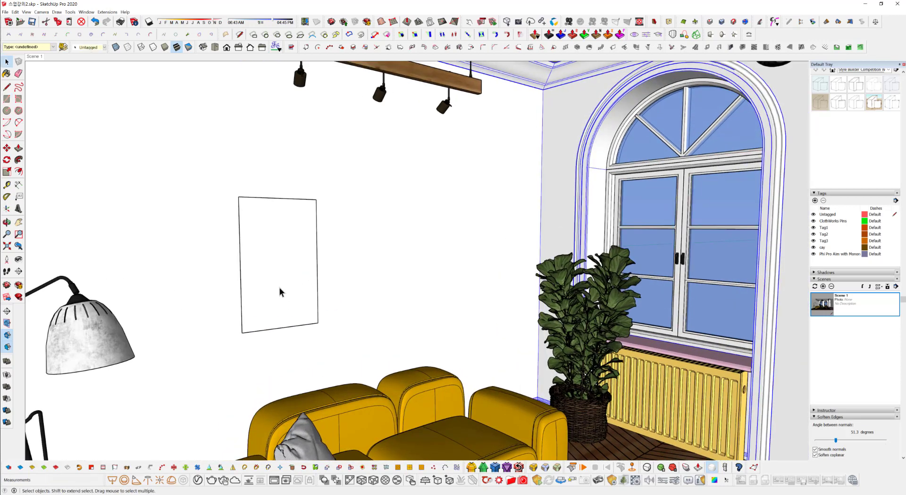
{"action": "left_click", "coordinate": [279, 287]}
{"action": "scroll", "coordinate": [283, 298], "scroll_direction": "up", "scroll_amount": 5}
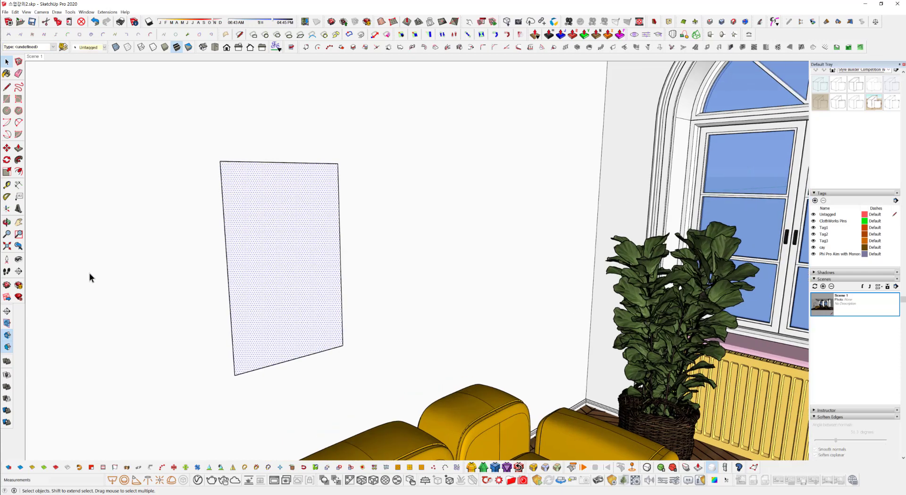
{"action": "left_click", "coordinate": [89, 273]}
{"action": "triple_click", "coordinate": [298, 298]}
{"action": "middle_click_drag", "start_coordinate": [299, 298], "coordinate": [271, 301]}
{"action": "scroll", "coordinate": [301, 354], "scroll_direction": "up", "scroll_amount": 2}
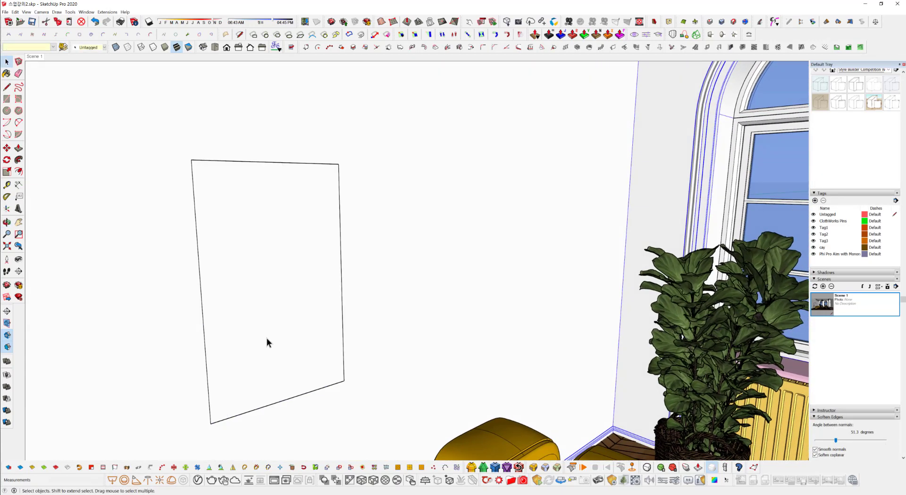
{"action": "left_click", "coordinate": [265, 264]}
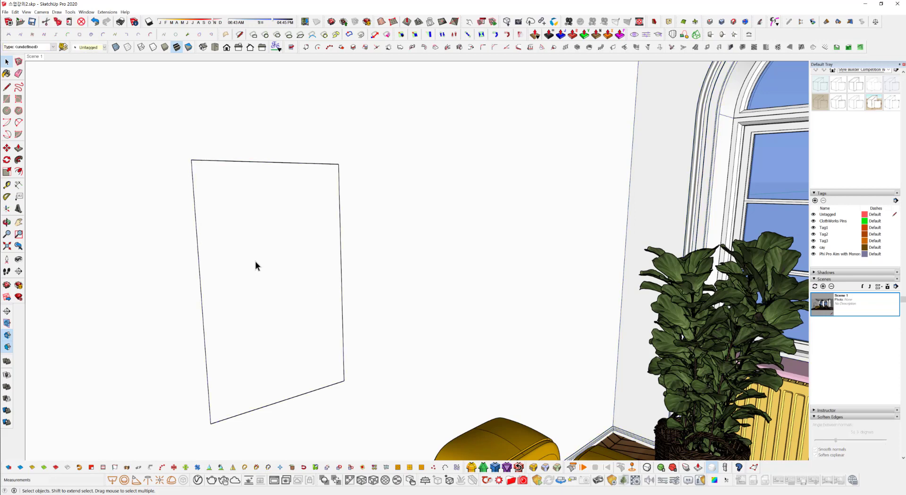
Open the yellow sofa group and the wall group for editing in turn, checking how the rest of the model is displayed, and leave them
{"action": "left_click", "coordinate": [493, 440]}
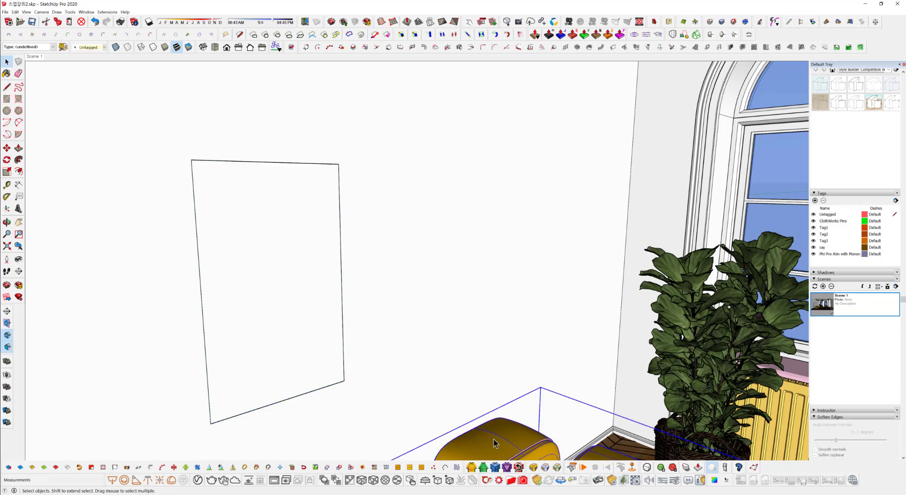
{"action": "double_click", "coordinate": [494, 440]}
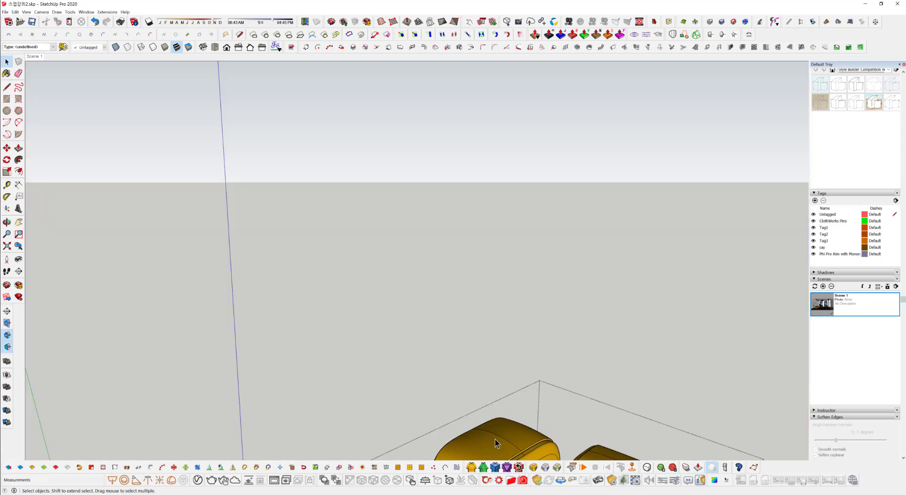
{"action": "left_click", "coordinate": [433, 311]}
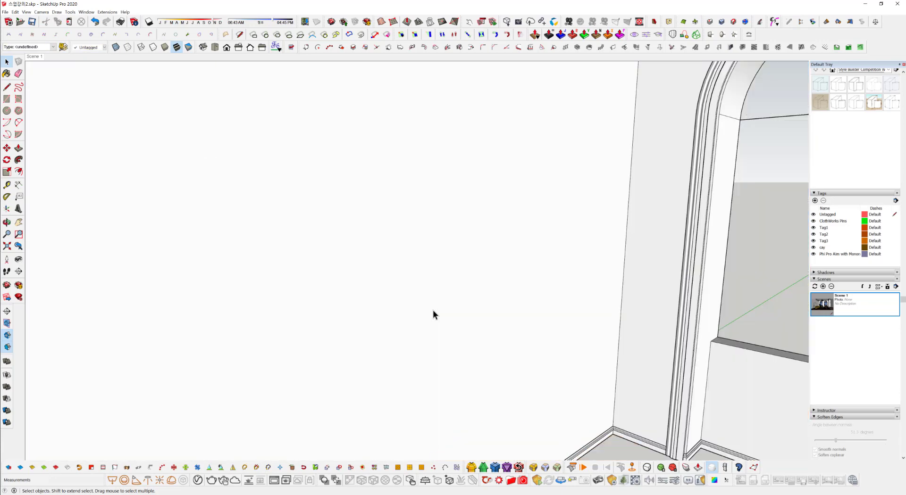
{"action": "double_click", "coordinate": [539, 353]}
{"action": "scroll", "coordinate": [556, 396], "scroll_direction": "down", "scroll_amount": 2}
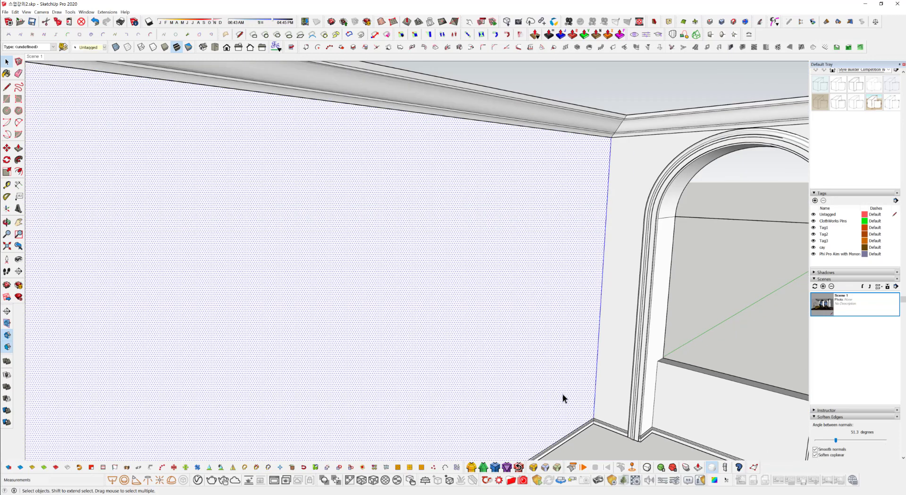
{"action": "left_click", "coordinate": [712, 303]}
{"action": "scroll", "coordinate": [717, 303], "scroll_direction": "down", "scroll_amount": 2}
{"action": "left_click", "coordinate": [619, 125]}
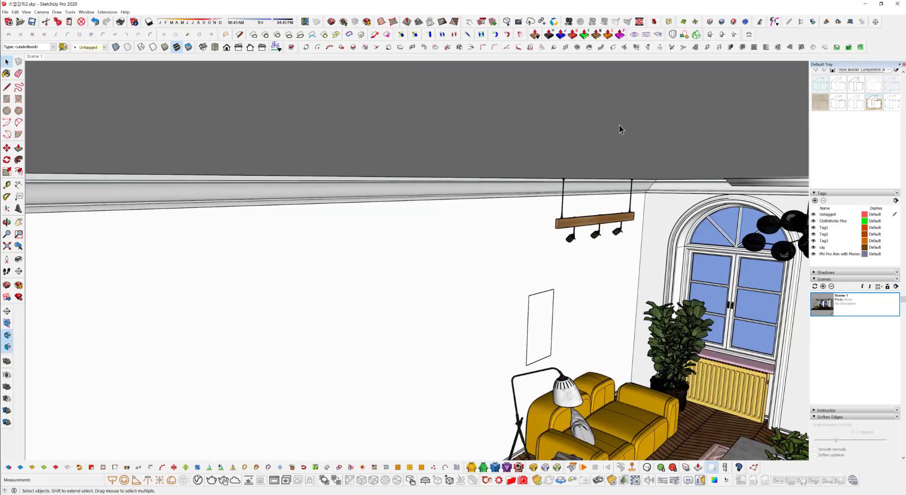
Review the component and group editing settings in Model Info, including the option to hide the rest of the model
{"action": "left_click", "coordinate": [86, 12]}
{"action": "mouse_move", "coordinate": [107, 11]}
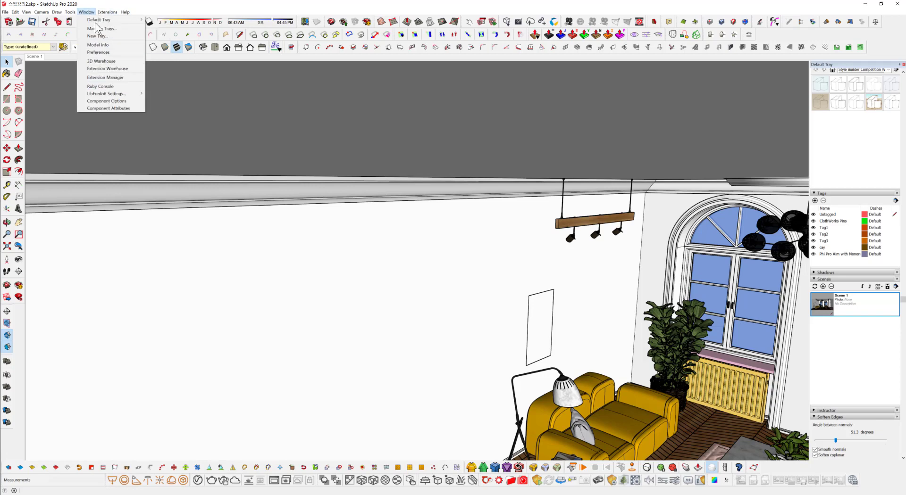
{"action": "left_click", "coordinate": [126, 46]}
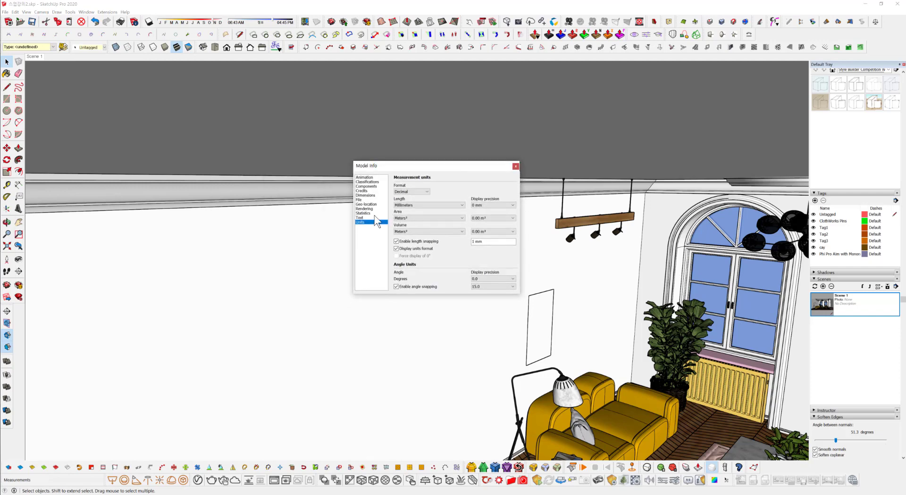
{"action": "left_click", "coordinate": [375, 217]}
{"action": "left_click", "coordinate": [375, 209]}
{"action": "left_click", "coordinate": [370, 218]}
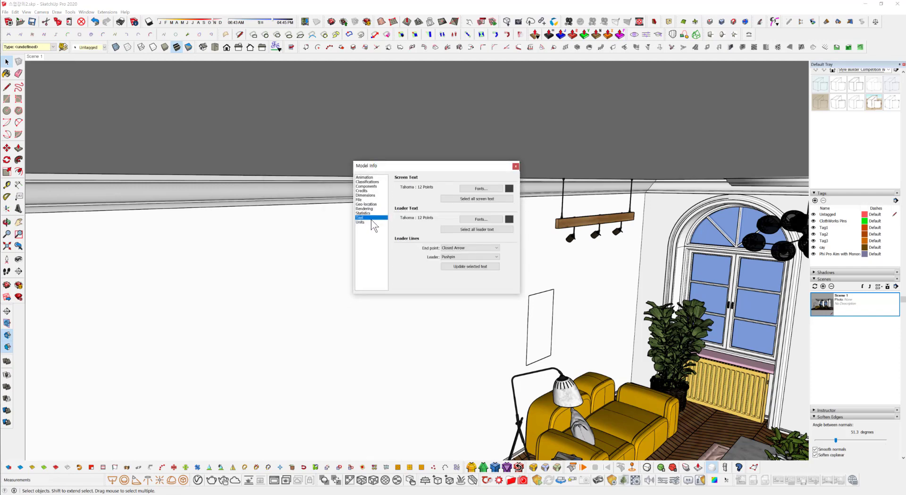
{"action": "left_click", "coordinate": [373, 222]}
{"action": "left_click", "coordinate": [372, 196]}
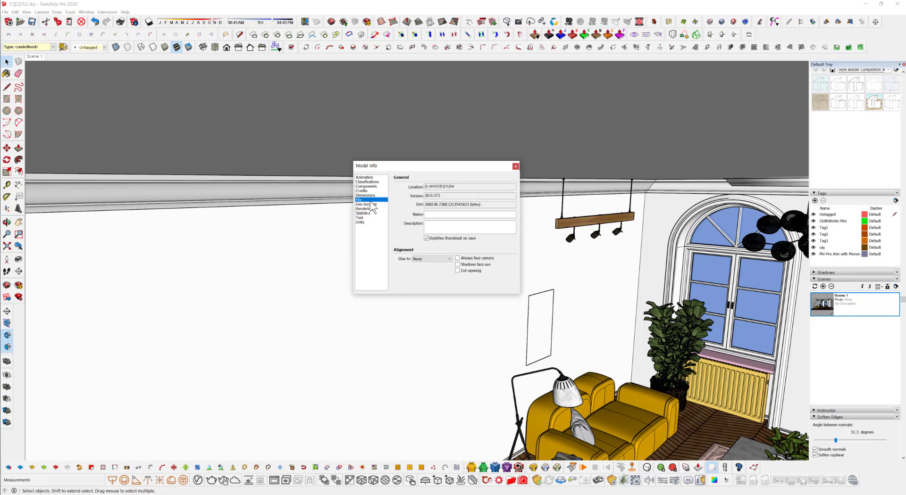
{"action": "left_click", "coordinate": [374, 190]}
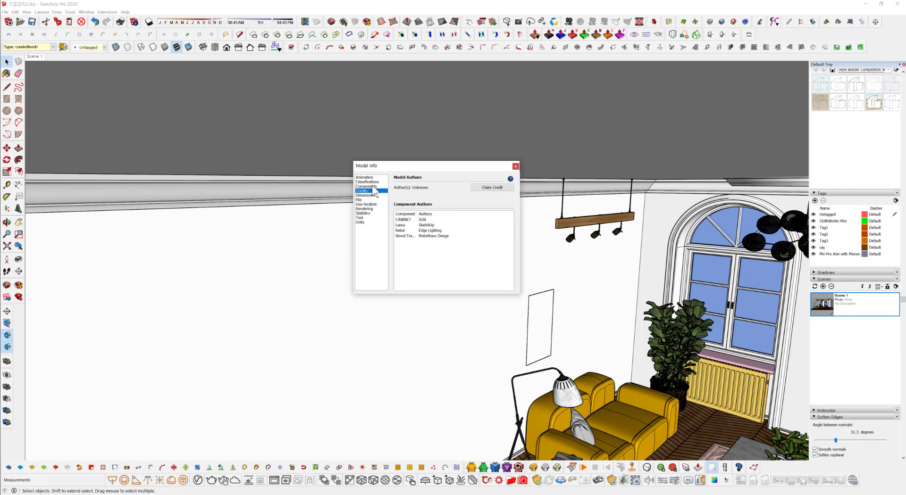
{"action": "left_click", "coordinate": [374, 186]}
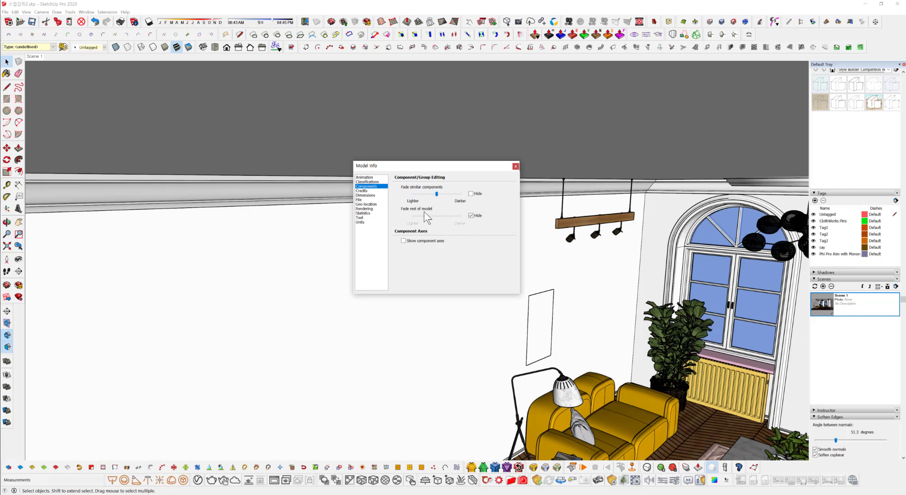
{"action": "left_click", "coordinate": [472, 216]}
{"action": "left_click", "coordinate": [472, 216]}
{"action": "left_click", "coordinate": [515, 166]}
Group the face and edges of the rectangle above the sofa and open the group for editing
{"action": "scroll", "coordinate": [503, 336], "scroll_direction": "up", "scroll_amount": 6}
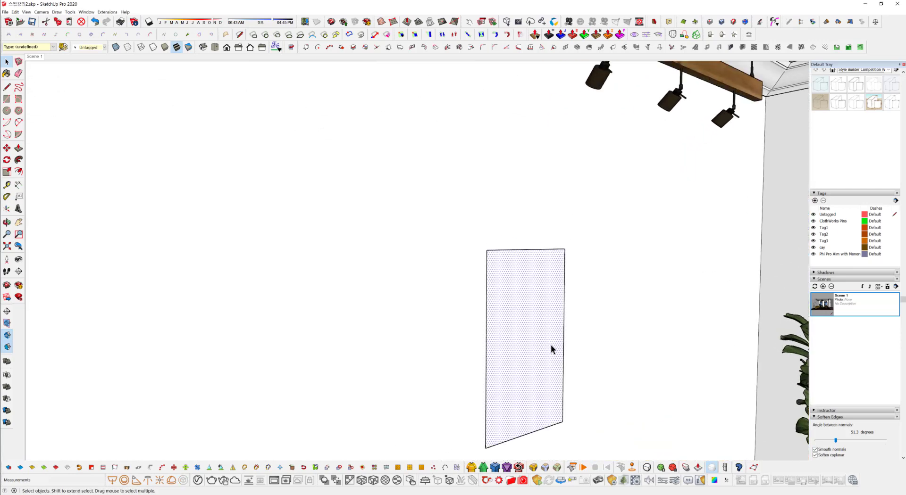
{"action": "middle_click_drag", "start_coordinate": [548, 345], "coordinate": [514, 337]}
{"action": "right_click", "coordinate": [514, 338]}
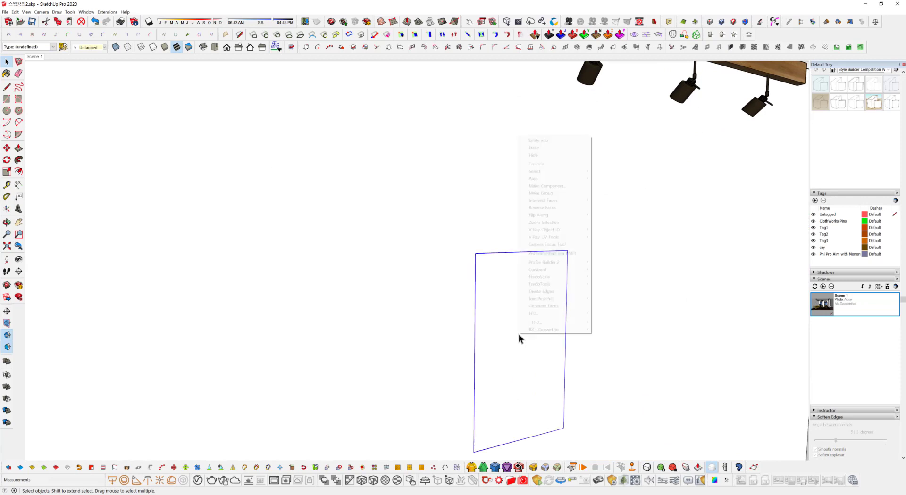
{"action": "left_click", "coordinate": [481, 298]}
{"action": "middle_click_drag", "start_coordinate": [481, 298], "coordinate": [469, 327]}
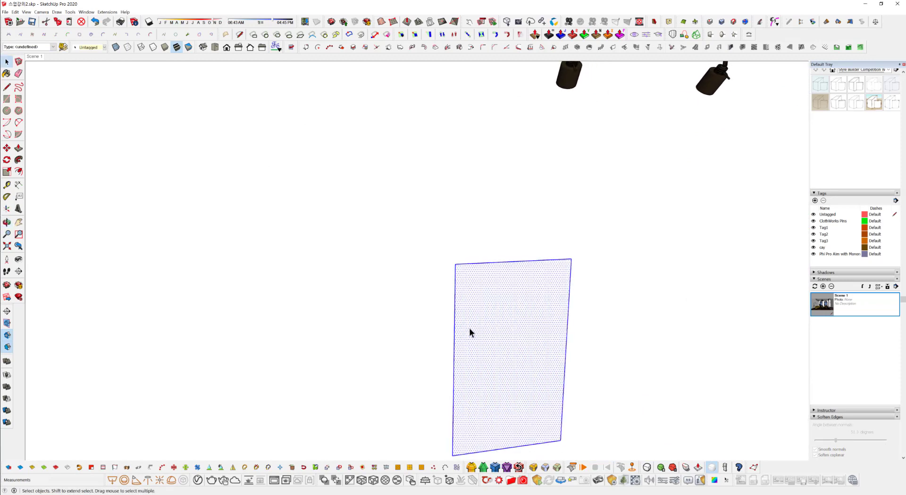
{"action": "right_click", "coordinate": [477, 322]}
{"action": "left_click", "coordinate": [526, 180]}
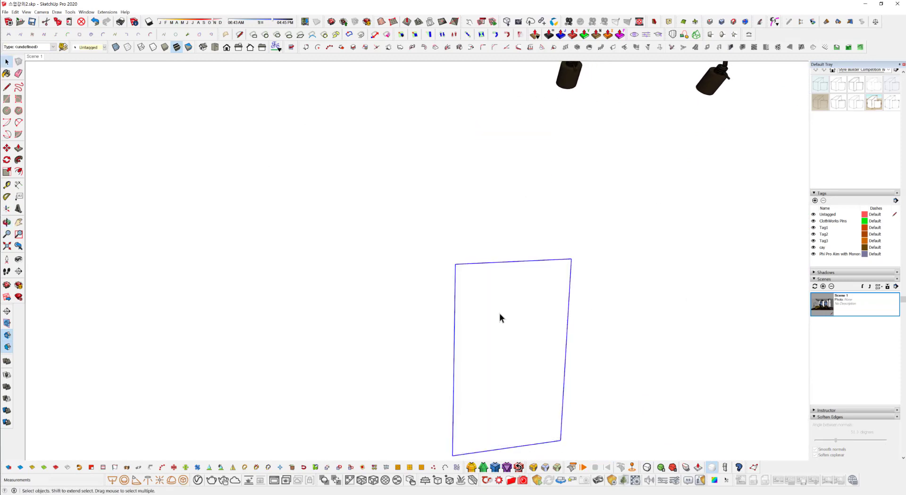
{"action": "middle_click_drag", "start_coordinate": [500, 313], "coordinate": [471, 302]}
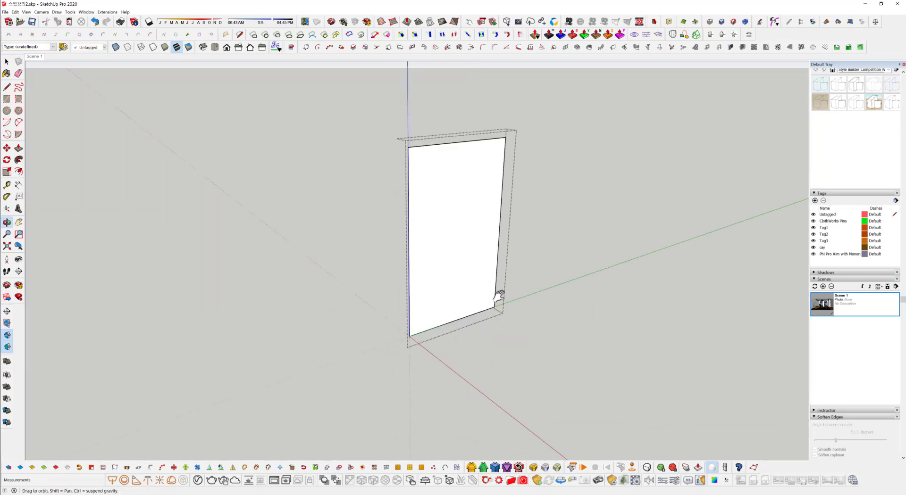
Offset the rectangle's outline inward to form a narrow frame border
{"action": "scroll", "coordinate": [437, 293], "scroll_direction": "up", "scroll_amount": 5}
{"action": "middle_click_drag", "start_coordinate": [384, 264], "coordinate": [351, 270]}
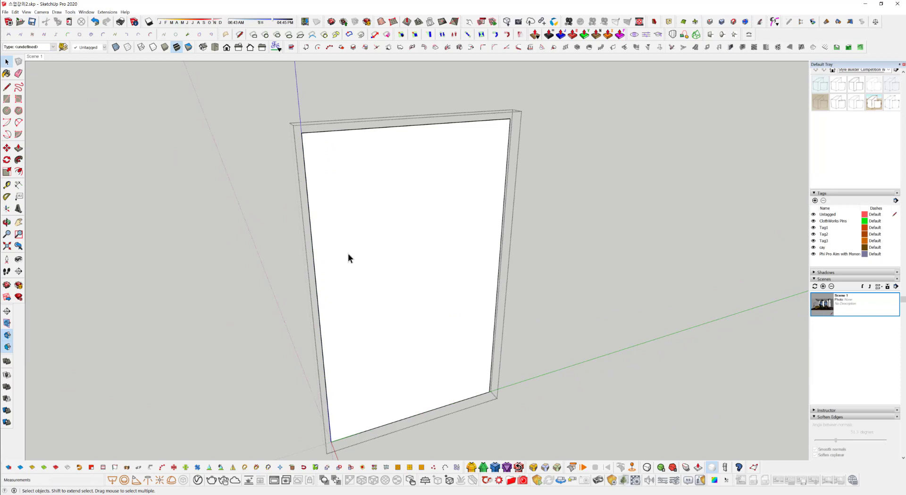
{"action": "middle_click_drag", "start_coordinate": [349, 257], "coordinate": [343, 202]}
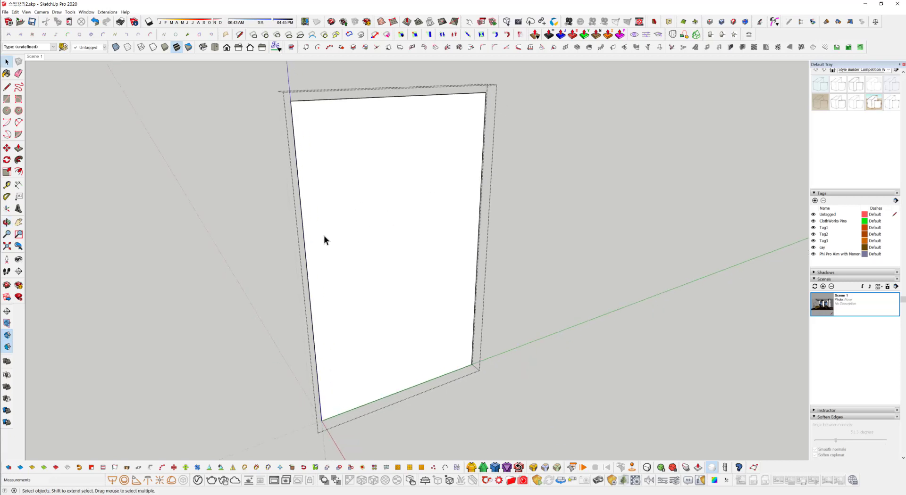
{"action": "key", "text": "f"}
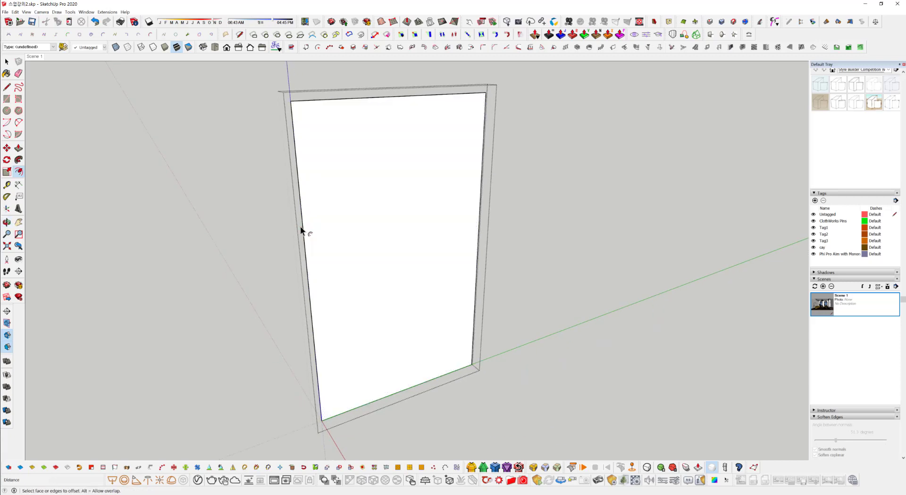
{"action": "left_click", "coordinate": [306, 228]}
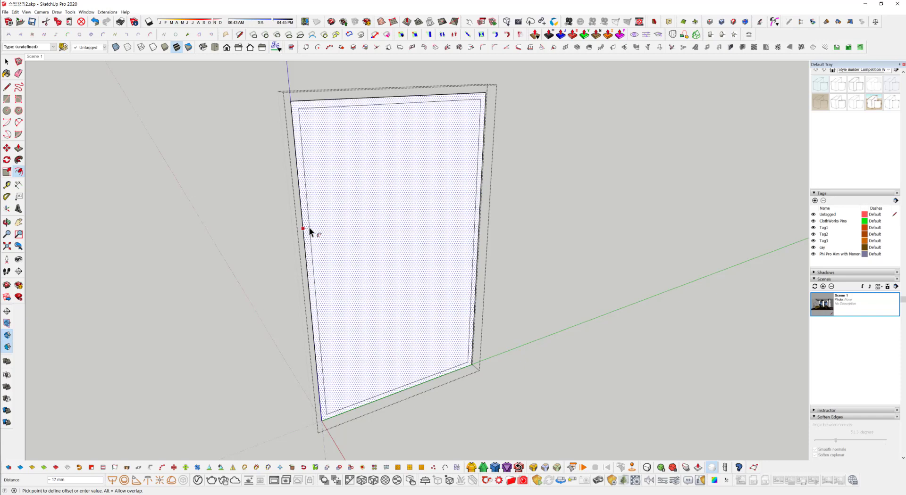
{"action": "left_click", "coordinate": [310, 227]}
{"action": "key", "text": "space"}
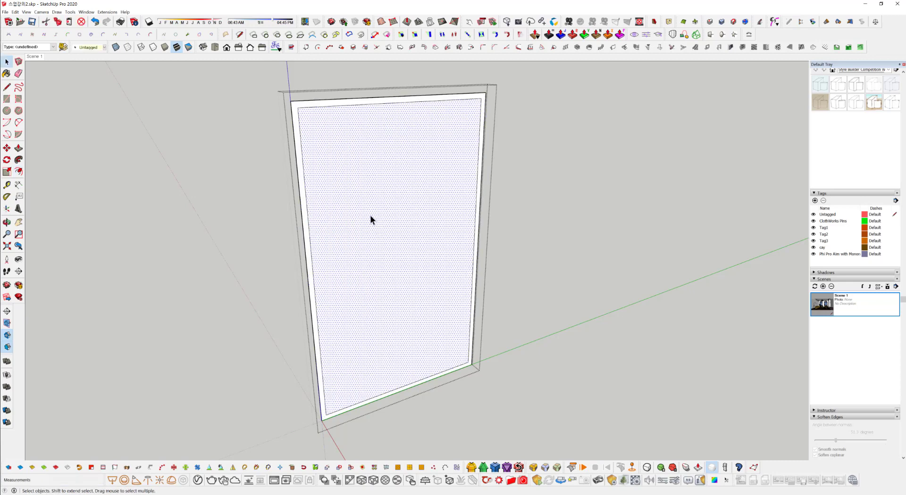
Extrude the frame border outward by 30 mm with Push/Pull
{"action": "scroll", "coordinate": [336, 211], "scroll_direction": "up", "scroll_amount": 3}
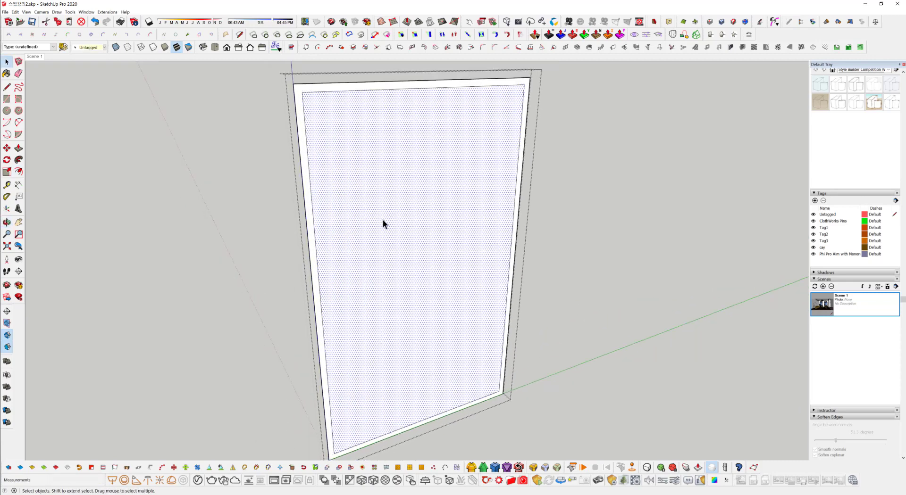
{"action": "middle_click_drag", "start_coordinate": [392, 276], "coordinate": [400, 290]}
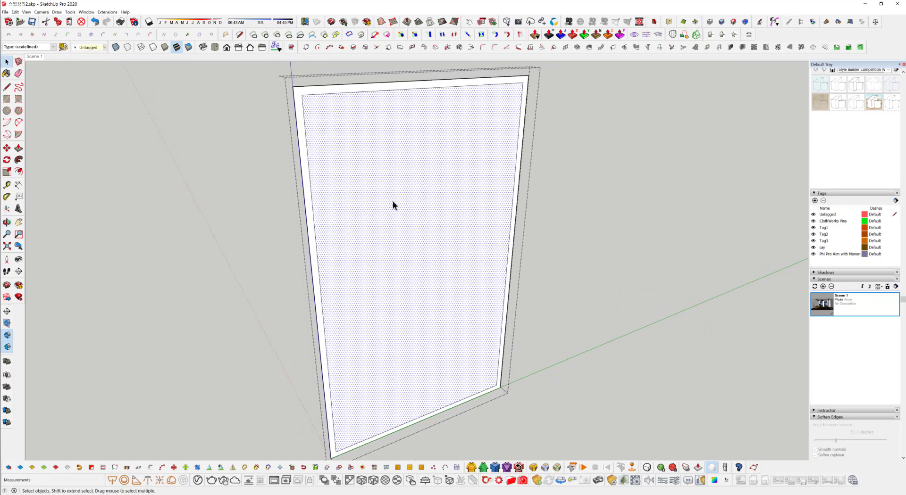
{"action": "left_click", "coordinate": [309, 197]}
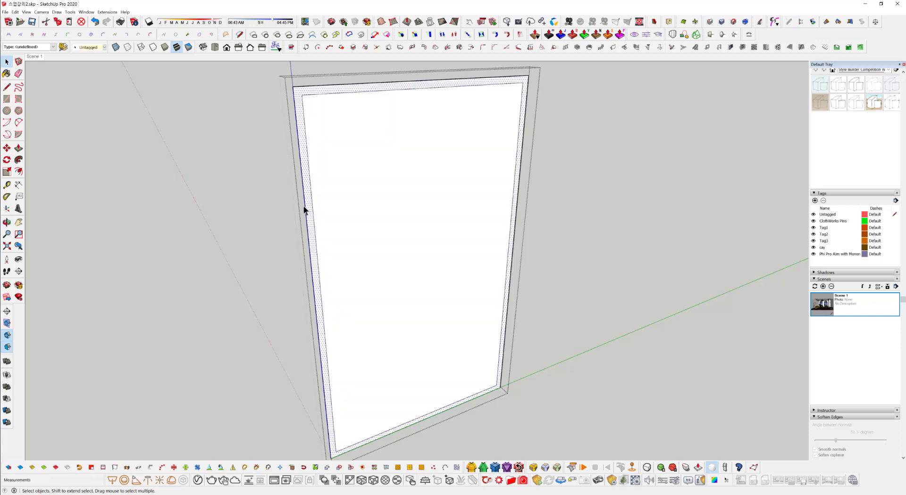
{"action": "key", "text": "p"}
{"action": "double_click", "coordinate": [309, 212]}
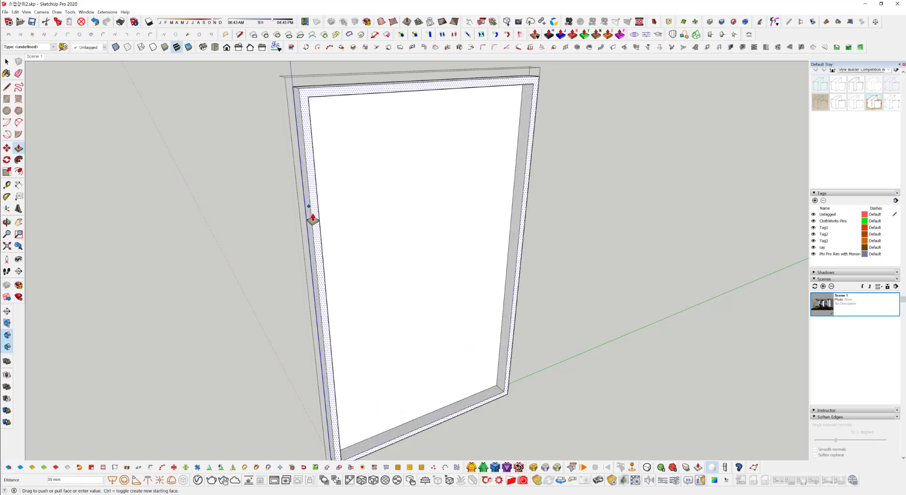
{"action": "left_click", "coordinate": [313, 220]}
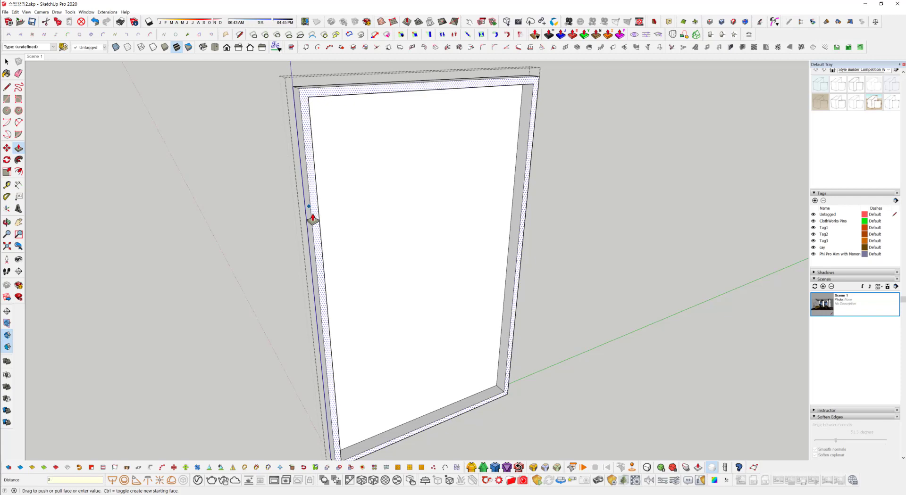
{"action": "middle_click_drag", "start_coordinate": [327, 236], "coordinate": [430, 255]}
{"action": "scroll", "coordinate": [406, 264], "scroll_direction": "up", "scroll_amount": 2}
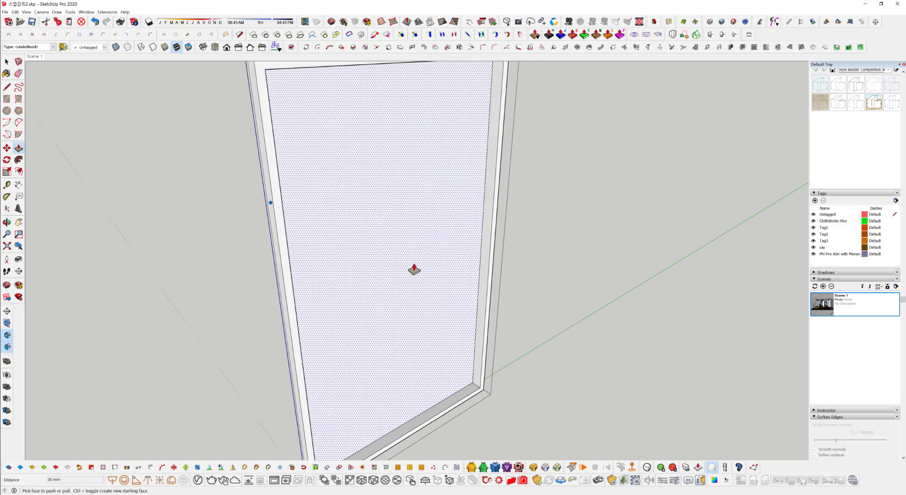
{"action": "key", "text": "space"}
Group the rectangular face inside the frame border together with its edges
{"action": "middle_click_drag", "start_coordinate": [412, 285], "coordinate": [394, 343]}
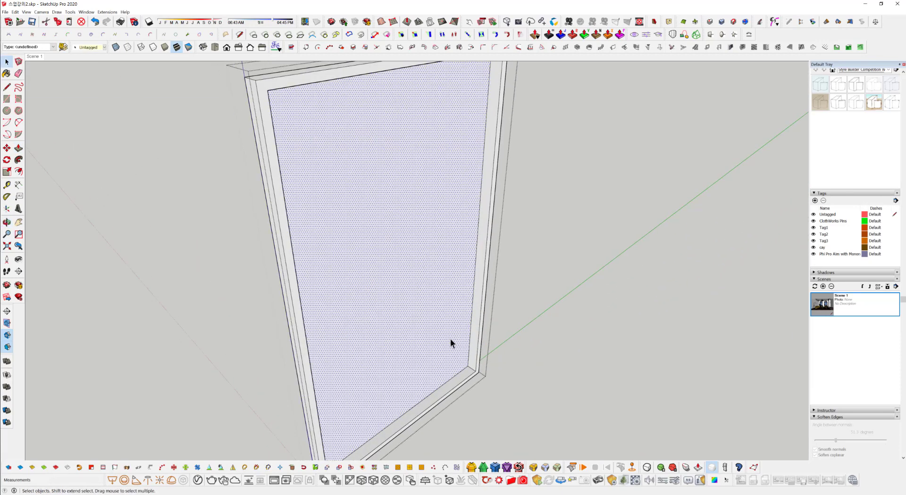
{"action": "scroll", "coordinate": [449, 340], "scroll_direction": "down", "scroll_amount": 3}
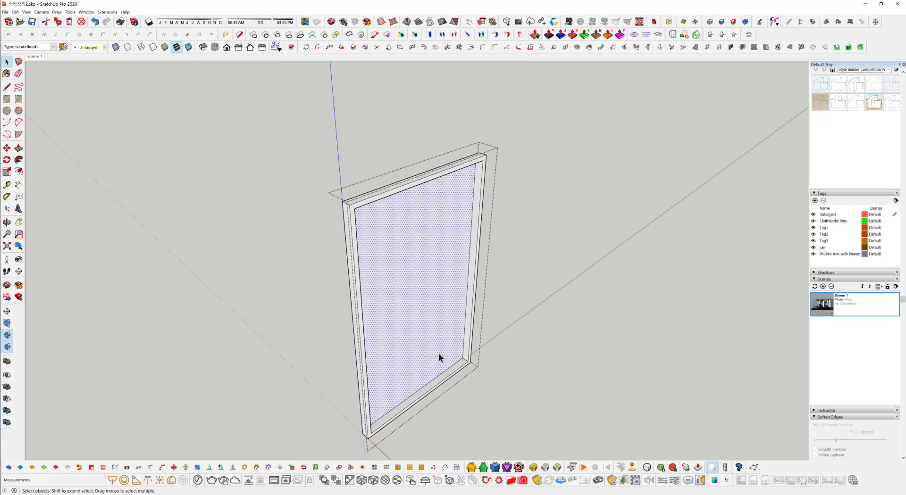
{"action": "middle_click_drag", "start_coordinate": [438, 353], "coordinate": [449, 182]}
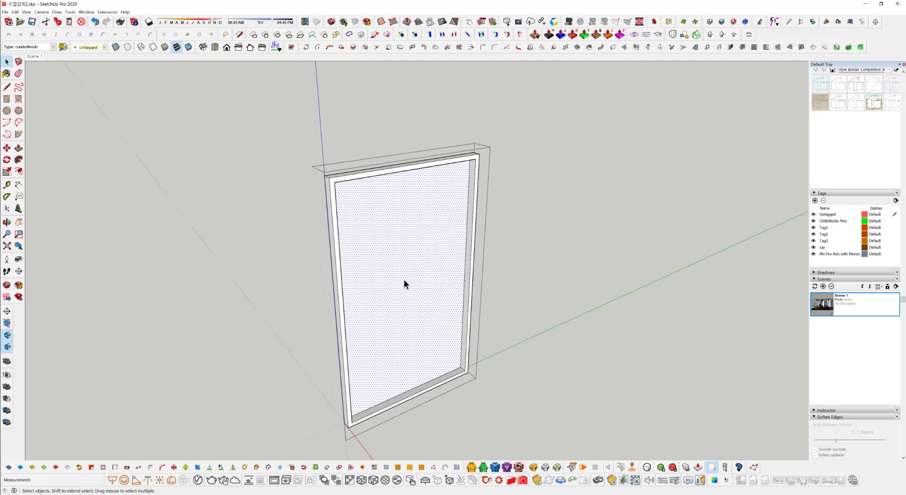
{"action": "right_click", "coordinate": [421, 250]}
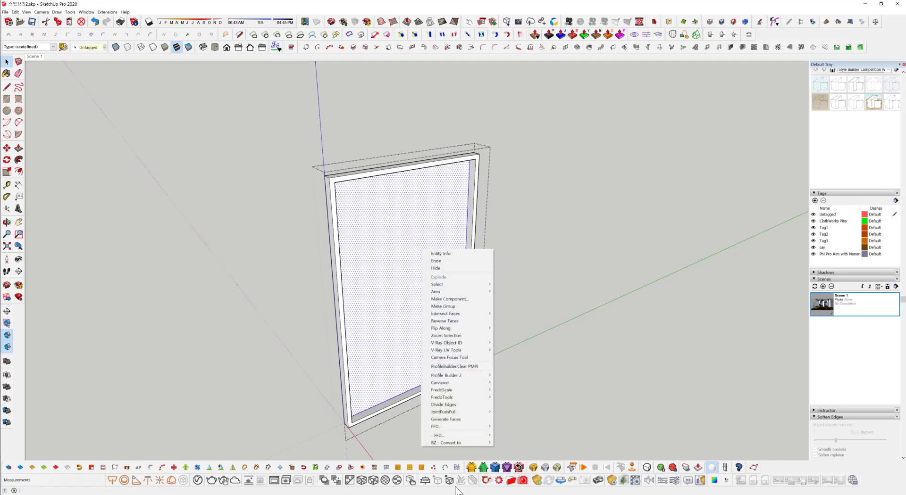
{"action": "left_click", "coordinate": [456, 306]}
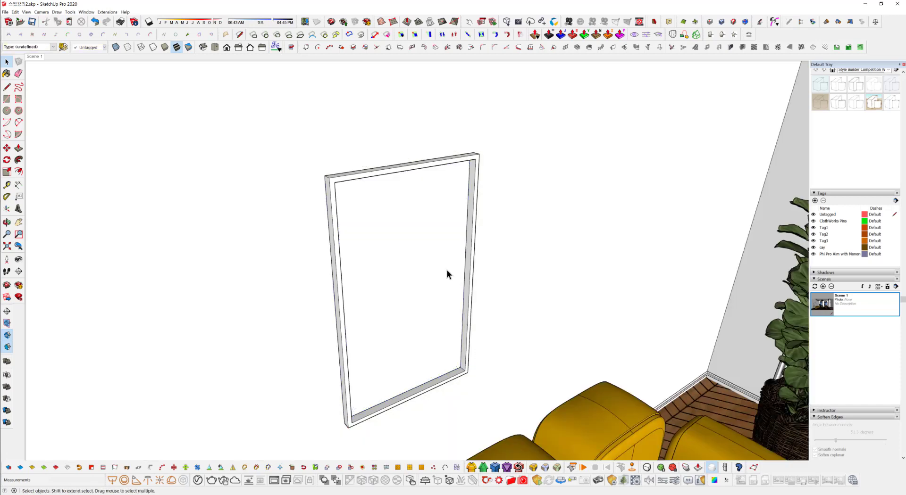
Reopen the frame group, copy the inner panel group and close the frame group
{"action": "left_click", "coordinate": [355, 180]}
{"action": "double_click", "coordinate": [384, 228]}
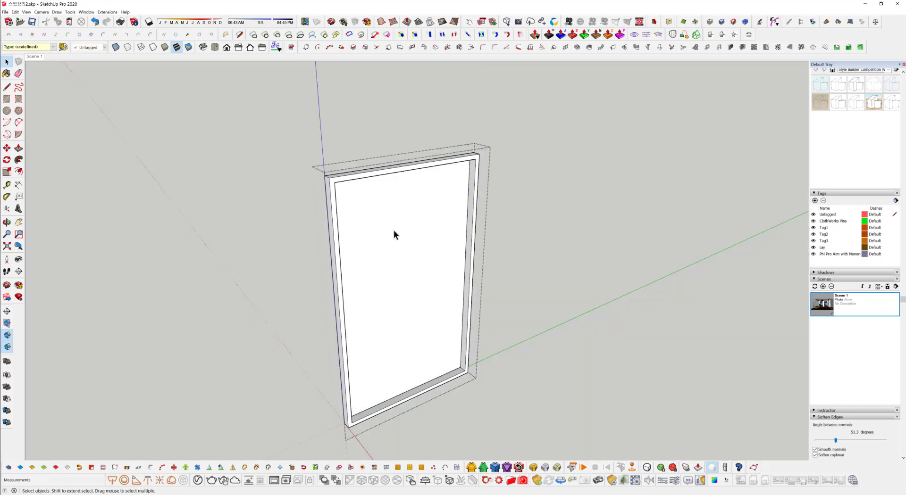
{"action": "left_click", "coordinate": [357, 177]}
{"action": "left_click", "coordinate": [414, 251]}
{"action": "middle_click_drag", "start_coordinate": [415, 251], "coordinate": [414, 286]}
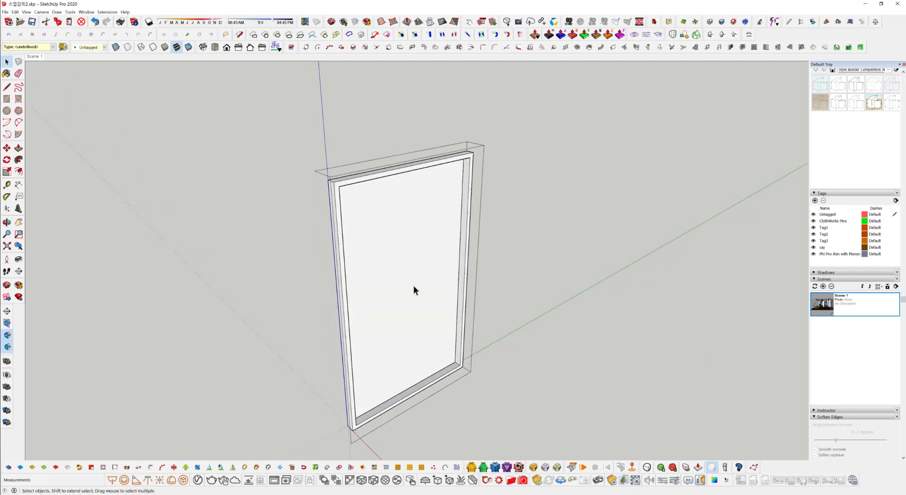
{"action": "left_click", "coordinate": [409, 284]}
{"action": "key", "text": "Escape"}
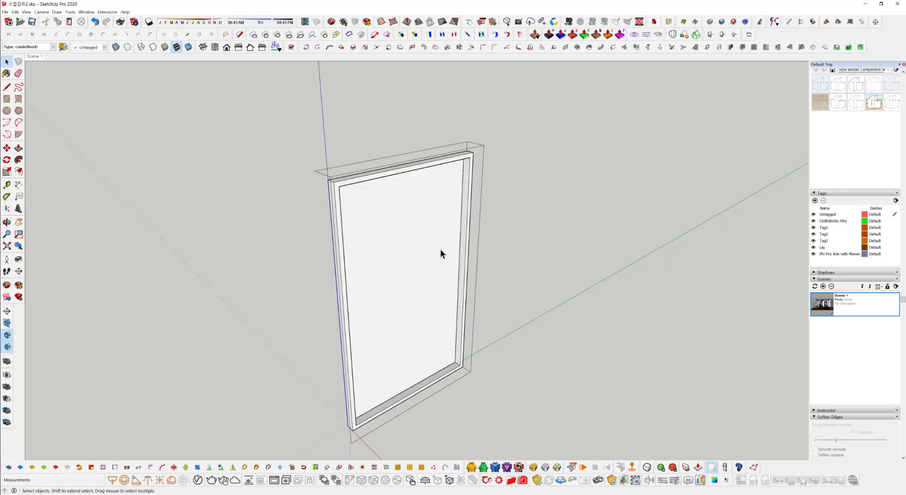
{"action": "left_click", "coordinate": [440, 249]}
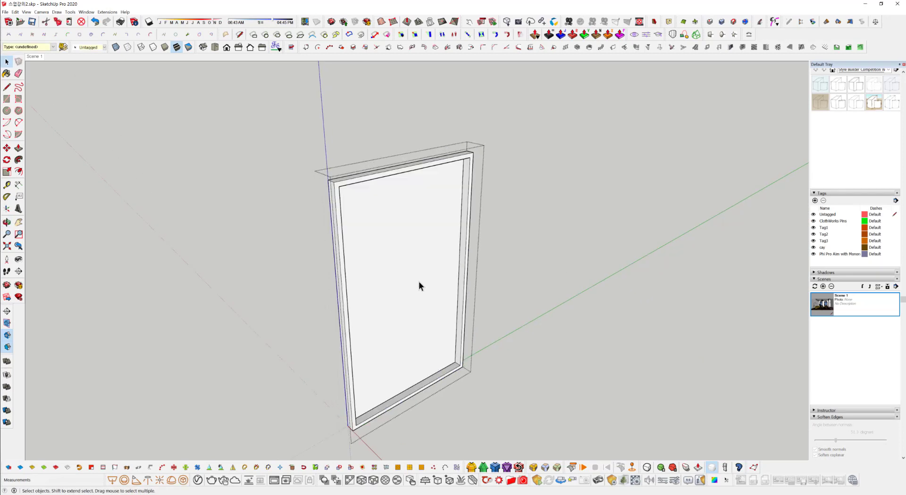
{"action": "scroll", "coordinate": [418, 281], "scroll_direction": "up", "scroll_amount": 2}
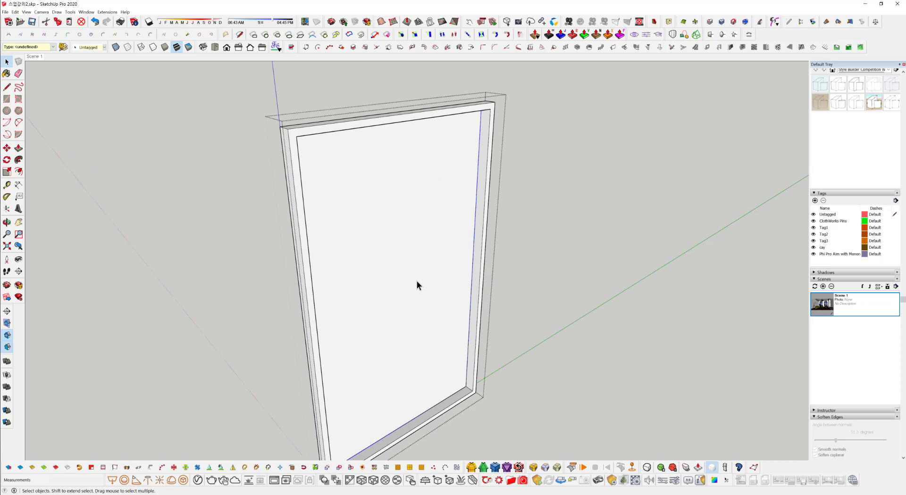
{"action": "left_click", "coordinate": [672, 172]}
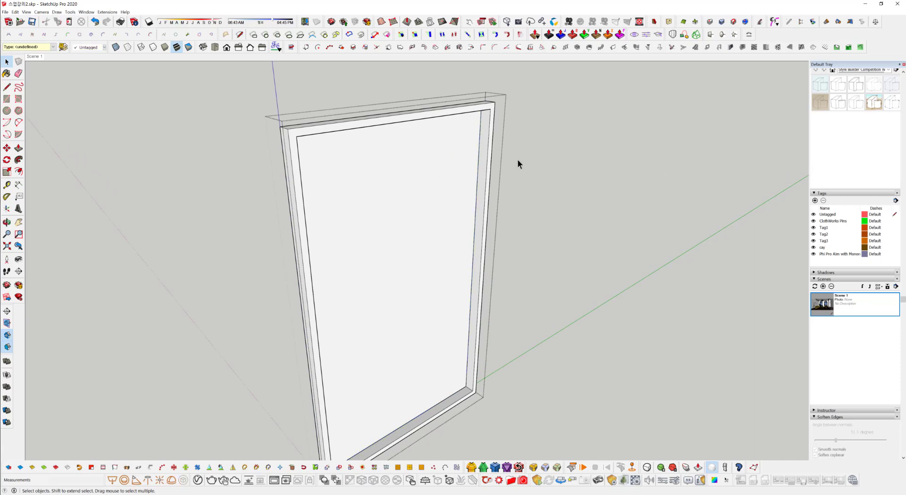
{"action": "left_click", "coordinate": [549, 154]}
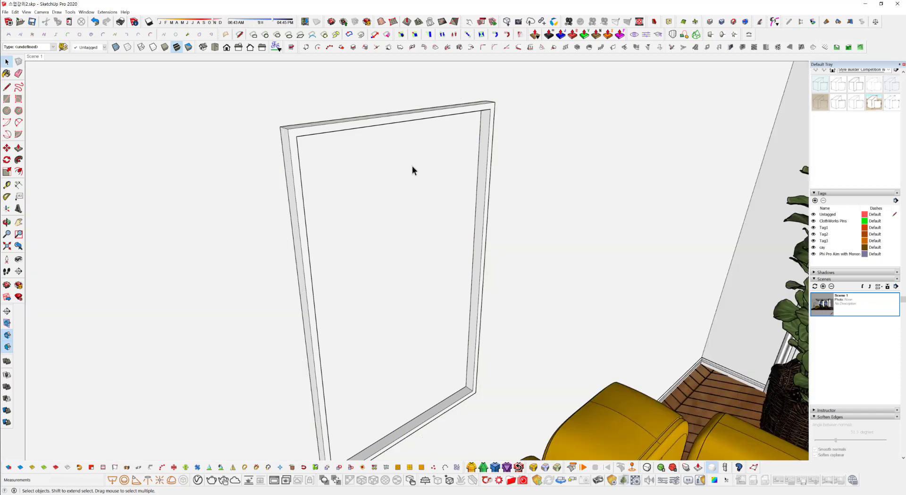
Paste the panel outside the frame group and place it at the frame's inner front corner
{"action": "key", "text": "o"}
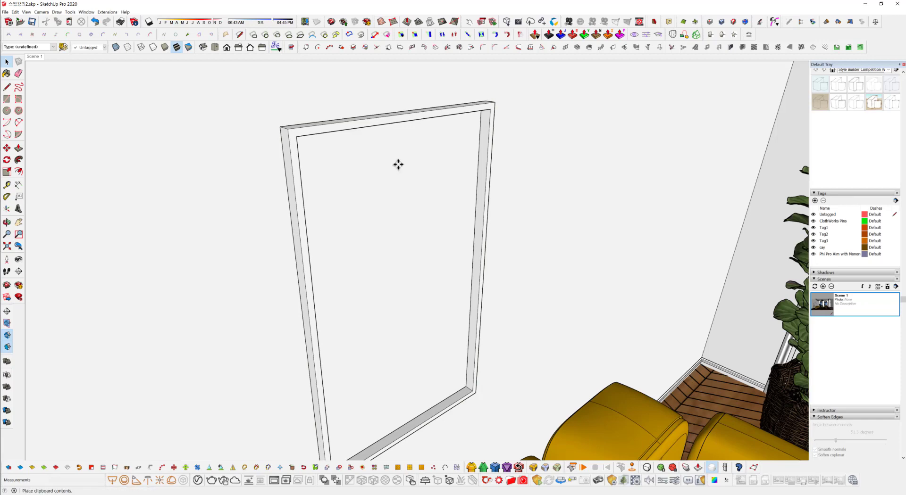
{"action": "middle_click_drag", "start_coordinate": [344, 382], "coordinate": [323, 259], "text": "shift"}
{"action": "key", "text": "ctrl+v"}
{"action": "left_click", "coordinate": [299, 392]}
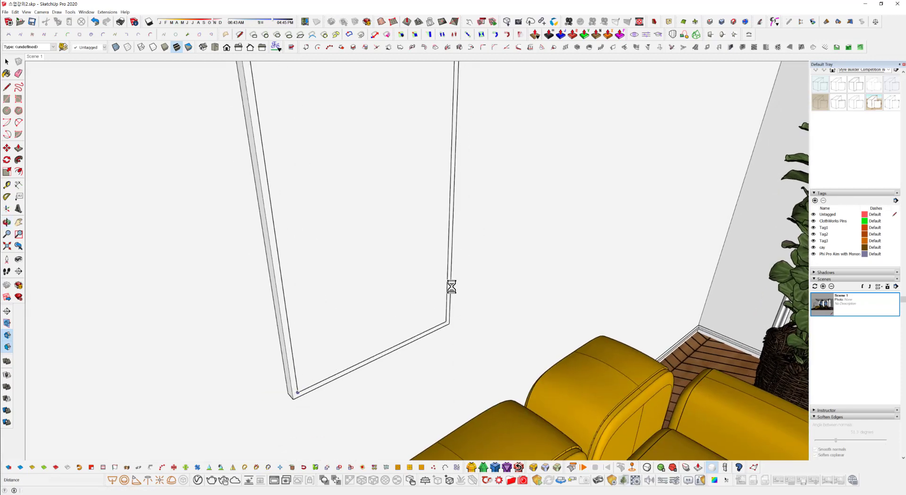
Move the pasted panel from its lower corner 15 mm back into the frame's depth
{"action": "scroll", "coordinate": [439, 321], "scroll_direction": "up", "scroll_amount": 1}
{"action": "left_click", "coordinate": [439, 321]}
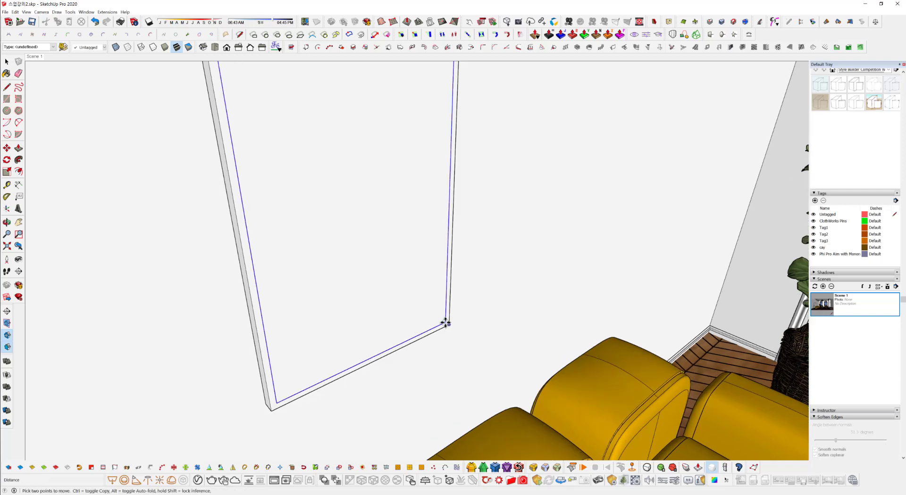
{"action": "type", "text": "30"}
{"action": "key", "text": "Return"}
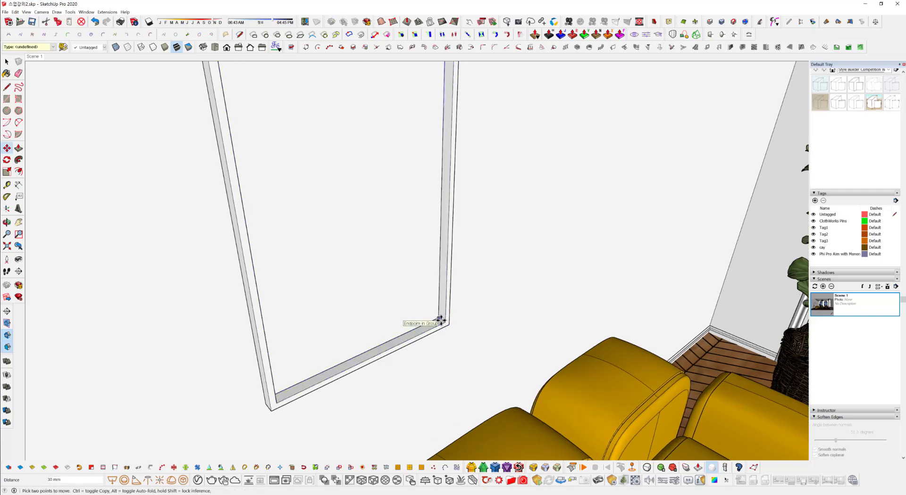
{"action": "left_click", "coordinate": [440, 321]}
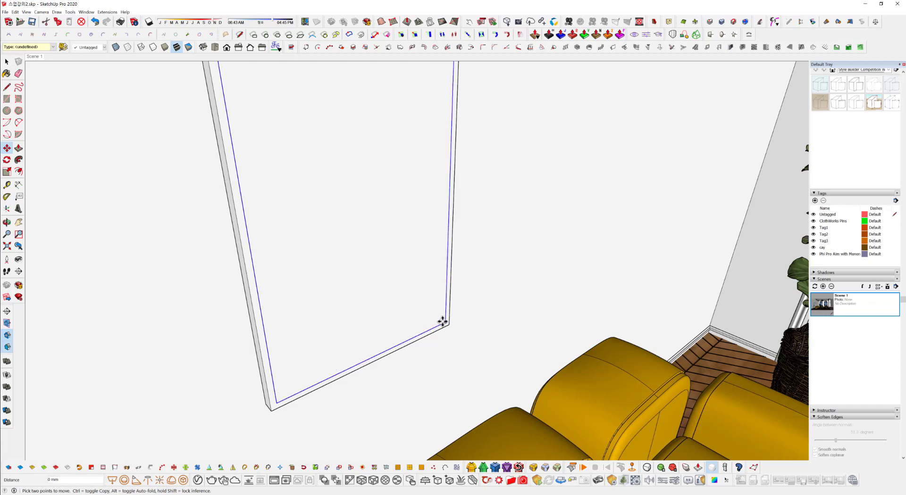
{"action": "key", "text": "Escape"}
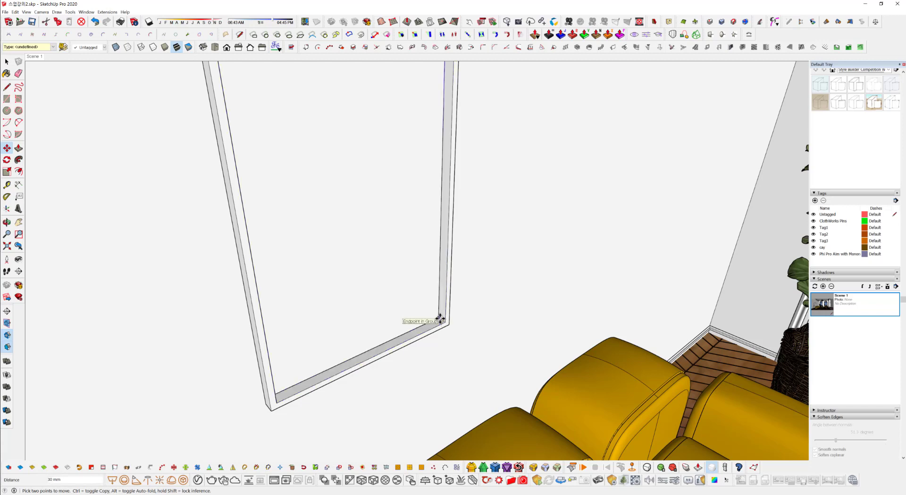
{"action": "type", "text": "15"}
{"action": "key", "text": "Return"}
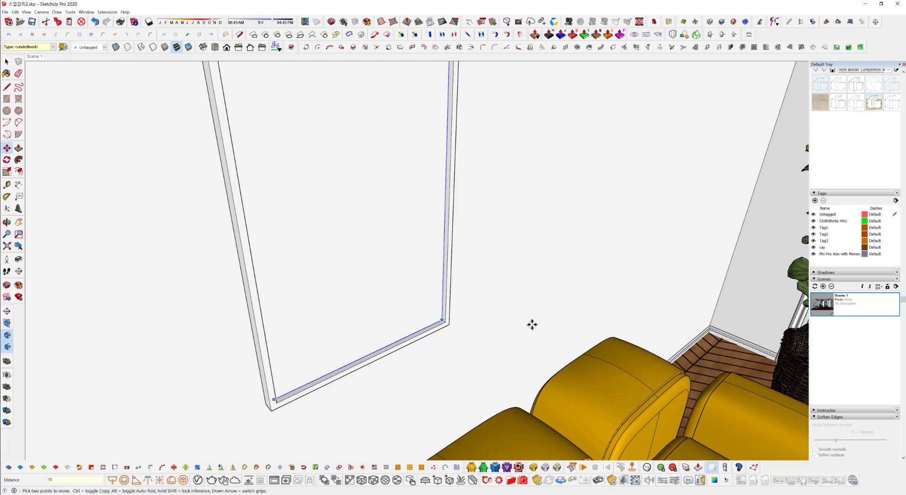
Open the panel group and try extruding its face by 5 mm
{"action": "middle_click_drag", "start_coordinate": [426, 282], "coordinate": [406, 283]}
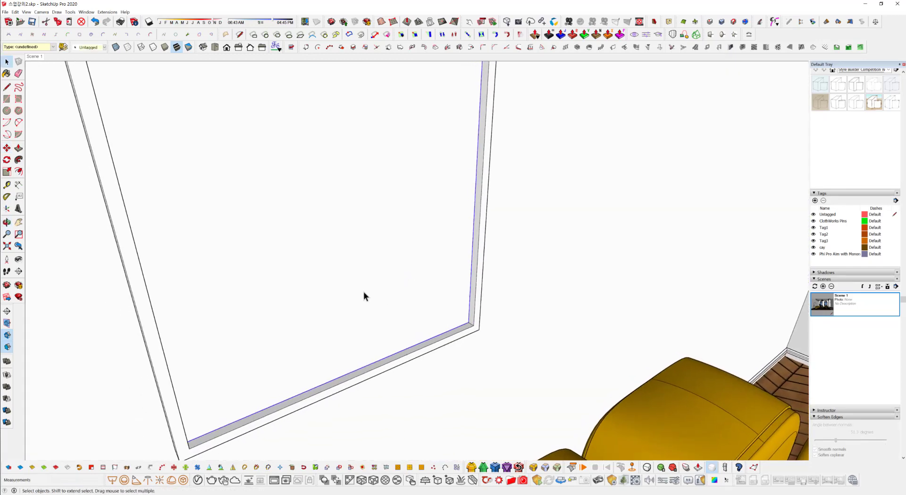
{"action": "mouse_move", "coordinate": [330, 259]}
{"action": "middle_mouse_down"}
{"action": "mouse_move", "coordinate": [345, 270]}
{"action": "mouse_move", "coordinate": [360, 250]}
{"action": "mouse_move", "coordinate": [335, 253]}
{"action": "middle_mouse_up"}
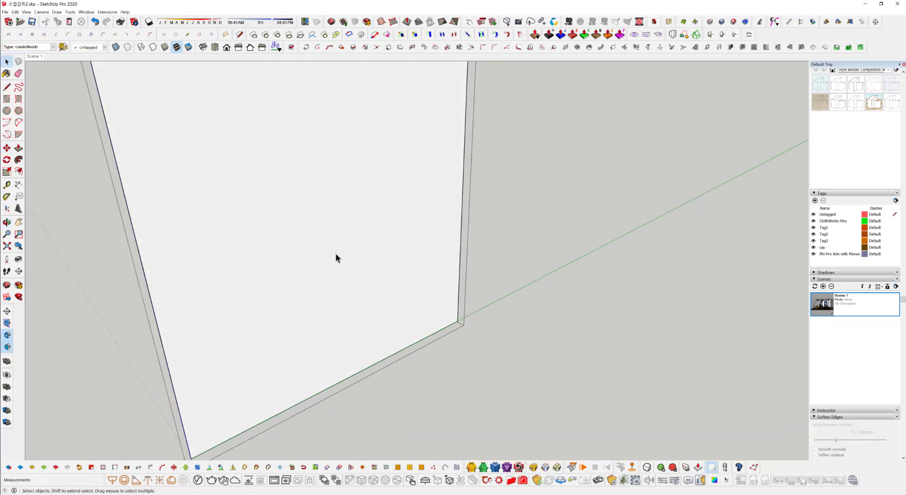
{"action": "key", "text": "p"}
{"action": "left_click", "coordinate": [339, 259]}
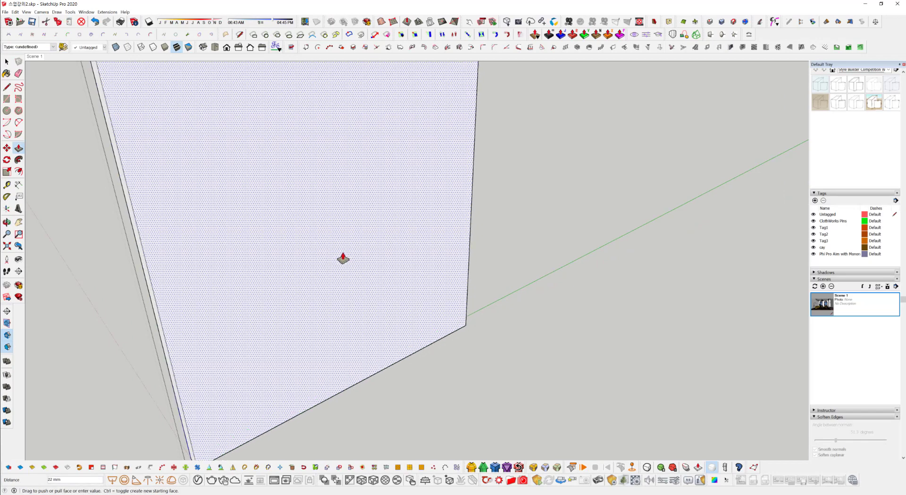
{"action": "type", "text": "5"}
{"action": "key", "text": "Return"}
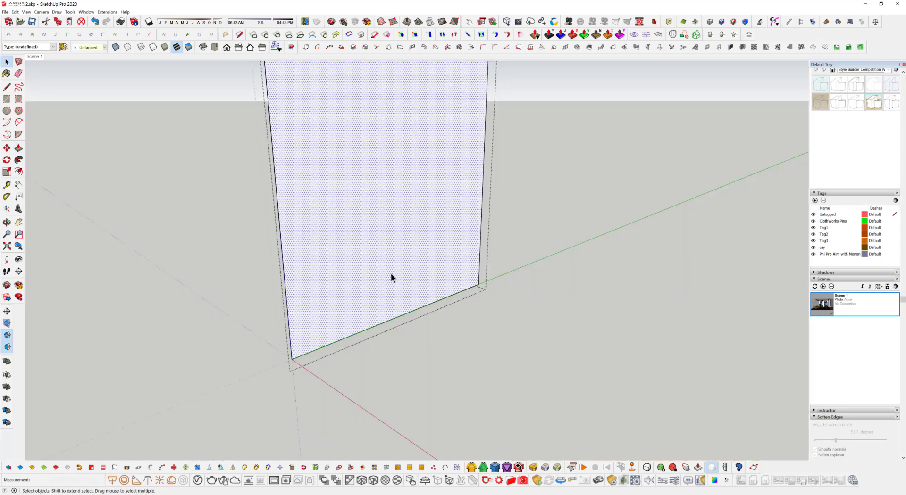
Extrude the panel face by 3 mm with Push/Pull and leave the panel group
{"action": "key", "text": "p"}
{"action": "left_click", "coordinate": [389, 270]}
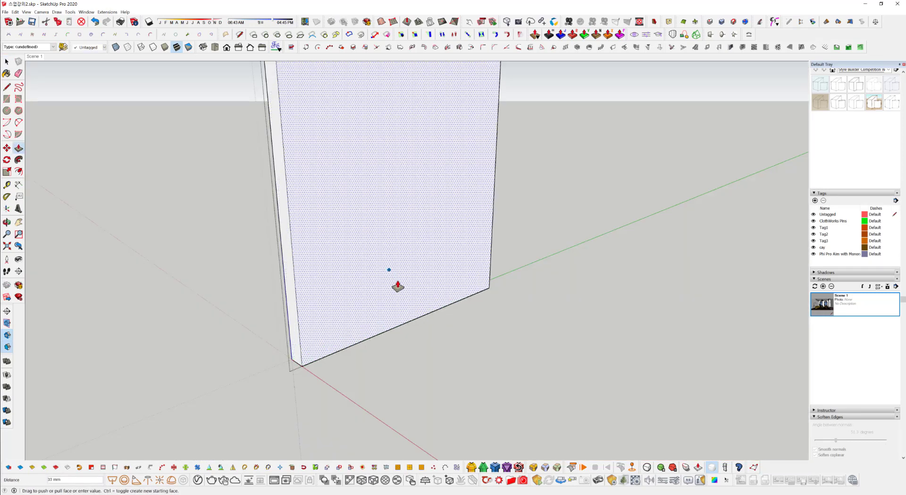
{"action": "type", "text": "3"}
{"action": "key", "text": "Return"}
{"action": "key", "text": "space"}
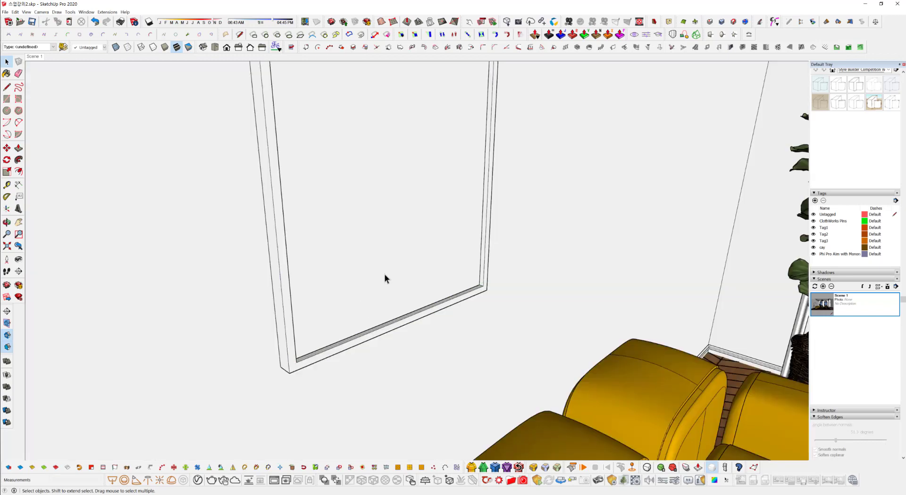
Paint the panel group with Translucent Glass Blue from the Glass and Mirrors materials
{"action": "middle_click_drag", "start_coordinate": [497, 256], "coordinate": [409, 226]}
{"action": "scroll", "coordinate": [863, 147], "scroll_direction": "up", "scroll_amount": 5}
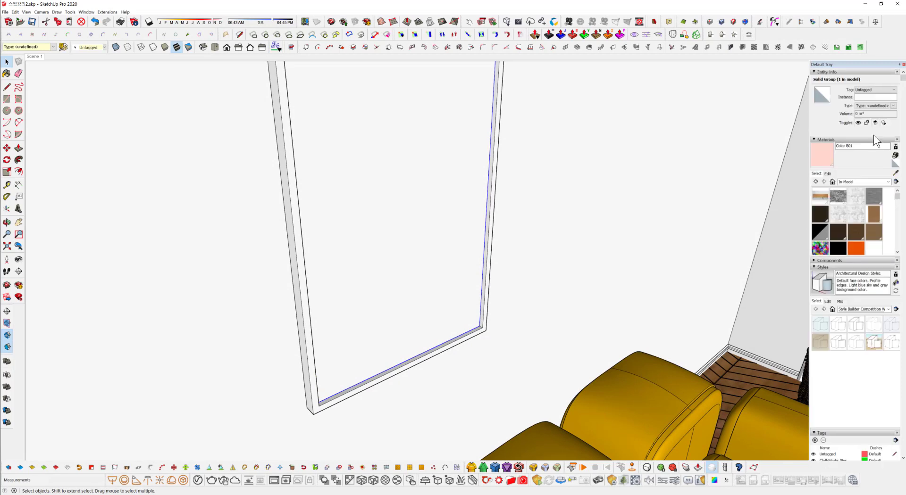
{"action": "left_click", "coordinate": [861, 182]}
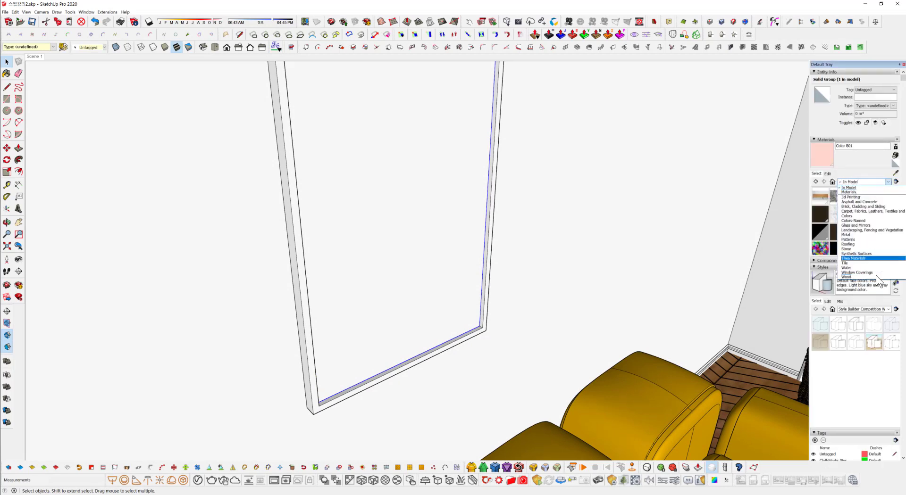
{"action": "left_click", "coordinate": [874, 226]}
{"action": "left_click", "coordinate": [873, 198]}
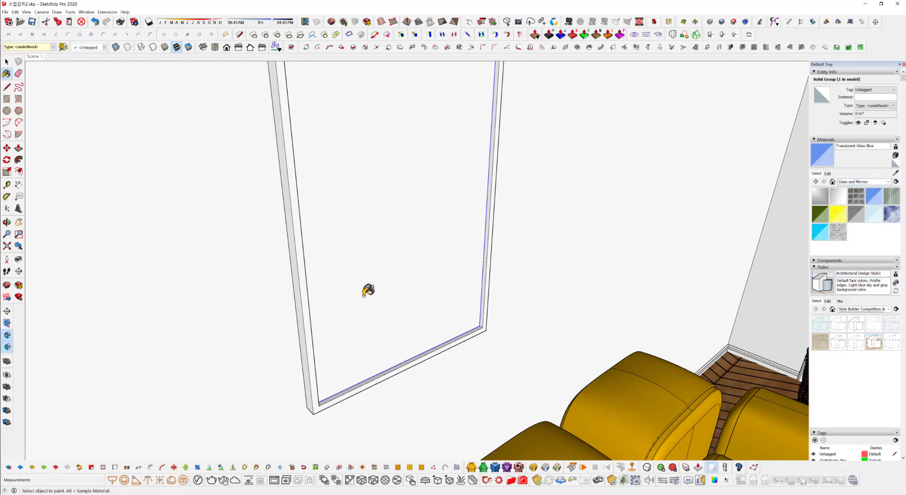
{"action": "left_click", "coordinate": [393, 274]}
{"action": "mouse_move", "coordinate": [400, 400]}
{"action": "middle_mouse_down"}
{"action": "mouse_move", "coordinate": [354, 411]}
{"action": "mouse_move", "coordinate": [406, 338]}
{"action": "mouse_move", "coordinate": [396, 299]}
{"action": "mouse_move", "coordinate": [422, 314]}
{"action": "mouse_move", "coordinate": [319, 281]}
{"action": "mouse_move", "coordinate": [338, 292]}
{"action": "middle_mouse_up"}
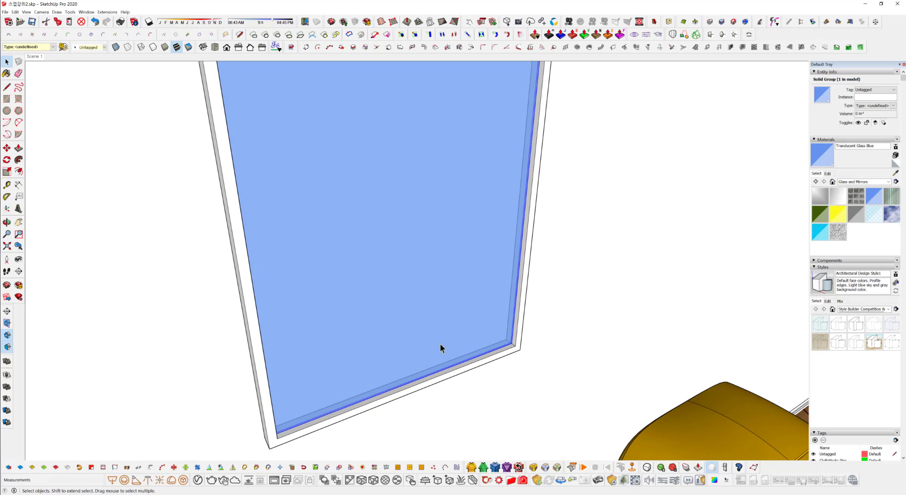
Move the glass pane about 5 mm toward the front of the frame
{"action": "middle_click_drag", "start_coordinate": [440, 345], "coordinate": [509, 336]}
{"action": "scroll", "coordinate": [506, 333], "scroll_direction": "up", "scroll_amount": 4}
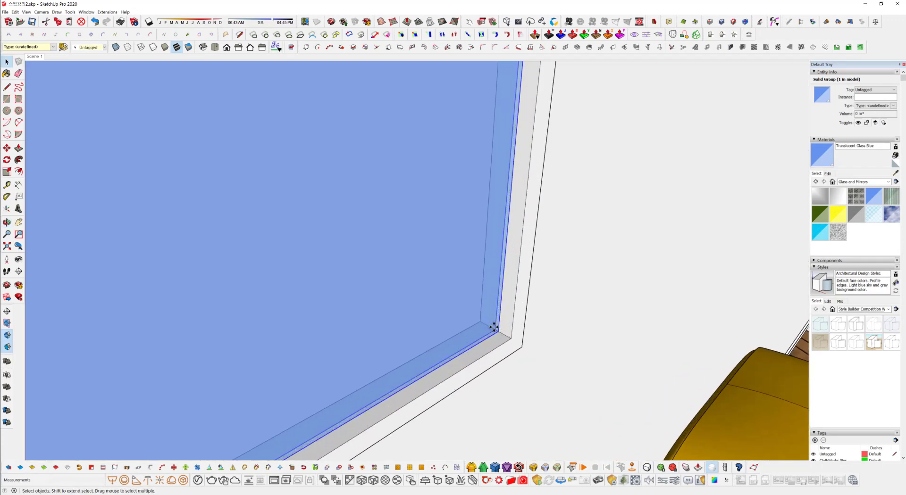
{"action": "key", "text": "m"}
{"action": "left_click", "coordinate": [497, 332]}
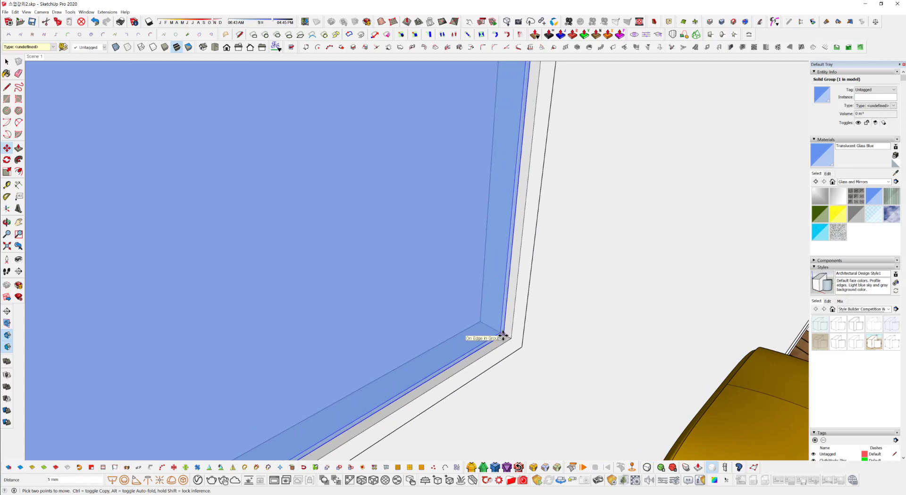
{"action": "middle_click_drag", "start_coordinate": [514, 357], "coordinate": [499, 330]}
{"action": "key", "text": "space"}
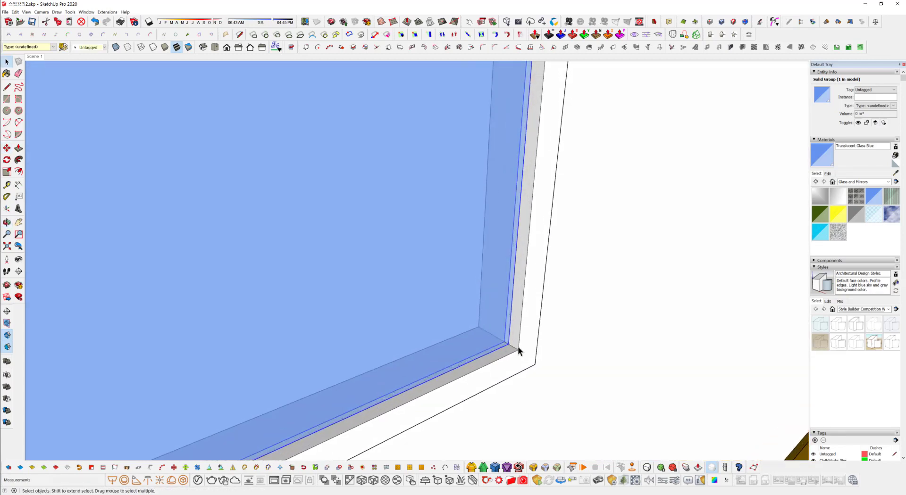
Open the frame group and copy the four inner front edges a few millimetres back along the depth of the opening
{"action": "double_click", "coordinate": [523, 336]}
{"action": "left_click", "coordinate": [520, 347]}
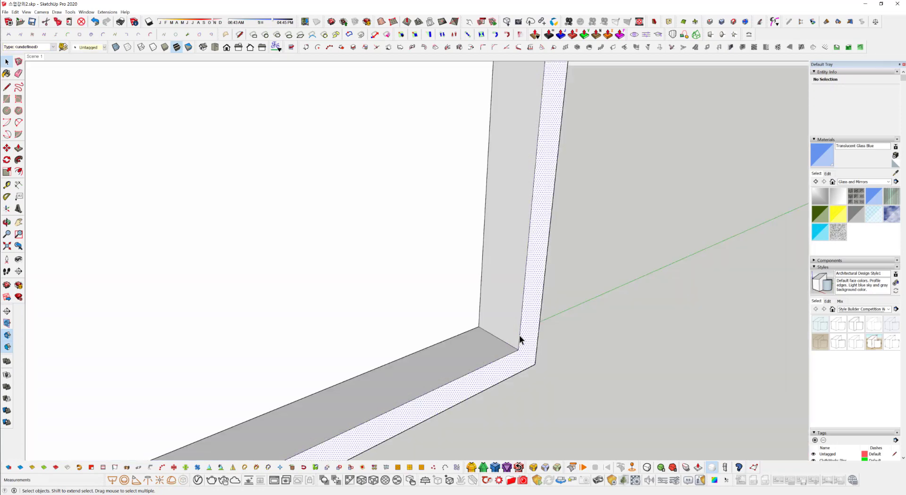
{"action": "left_click", "coordinate": [521, 337]}
{"action": "left_click", "coordinate": [515, 354], "text": "shift"}
{"action": "middle_click_drag", "start_coordinate": [514, 358], "coordinate": [553, 304]}
{"action": "scroll", "coordinate": [552, 304], "scroll_direction": "down", "scroll_amount": 4}
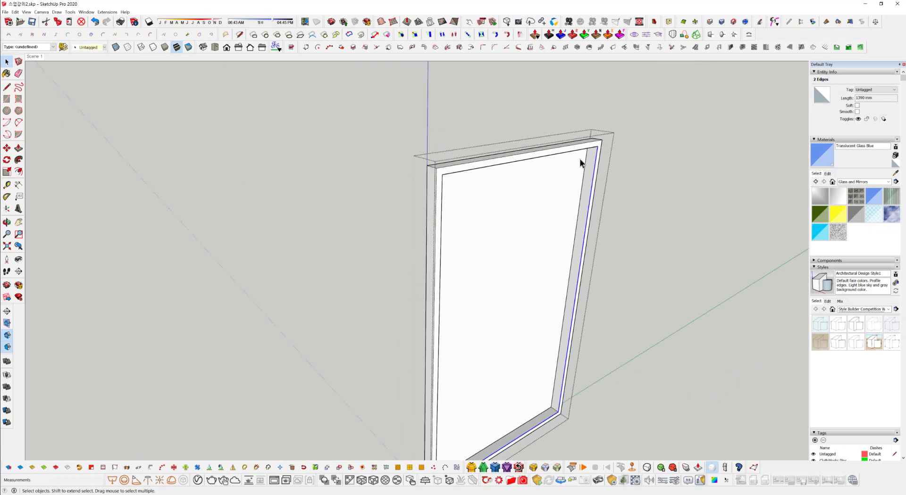
{"action": "scroll", "coordinate": [585, 160], "scroll_direction": "up", "scroll_amount": 2}
{"action": "scroll", "coordinate": [591, 167], "scroll_direction": "up", "scroll_amount": 3}
{"action": "left_click", "coordinate": [588, 151], "text": "shift"}
{"action": "middle_click_drag", "start_coordinate": [140, 366], "coordinate": [256, 295]}
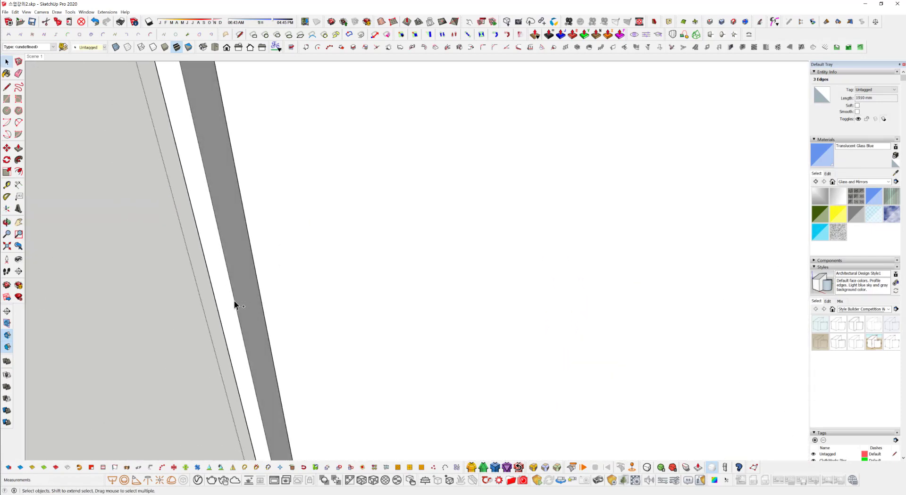
{"action": "left_click", "coordinate": [235, 302], "text": "ctrl"}
{"action": "middle_click_drag", "start_coordinate": [341, 324], "coordinate": [467, 362]}
{"action": "scroll", "coordinate": [516, 349], "scroll_direction": "up", "scroll_amount": 2}
{"action": "middle_click_drag", "start_coordinate": [479, 415], "coordinate": [453, 347]}
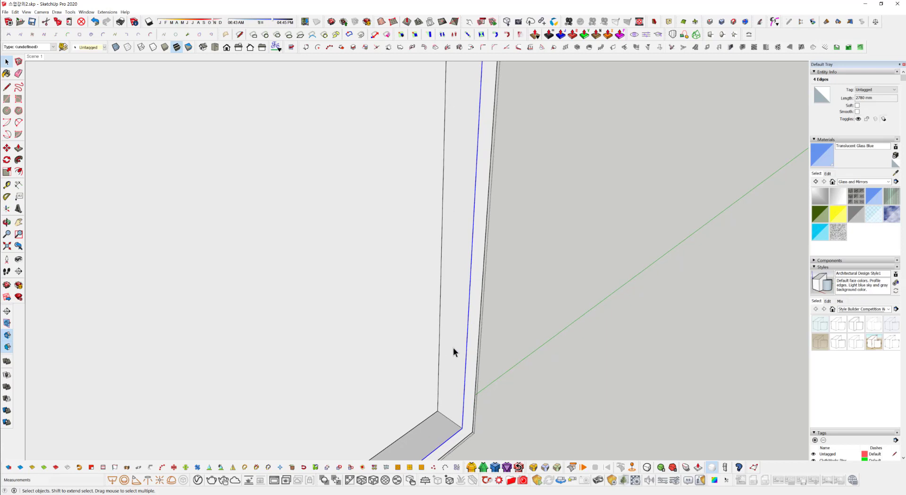
{"action": "key", "text": "m"}
{"action": "key", "text": "ctrl"}
{"action": "left_click", "coordinate": [460, 428]}
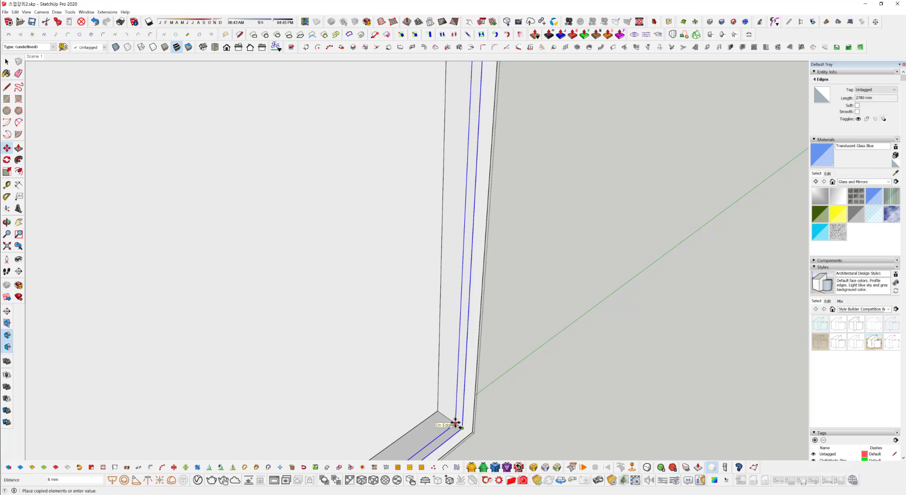
{"action": "left_click", "coordinate": [455, 423]}
{"action": "key", "text": "space"}
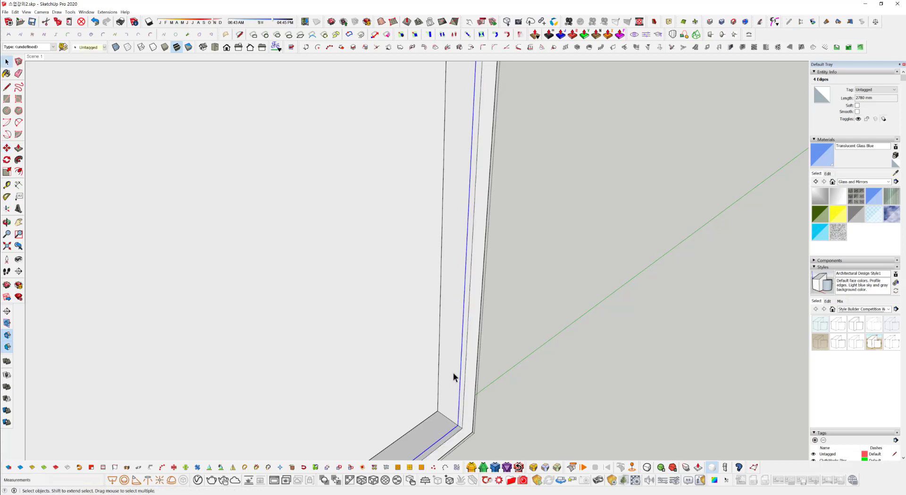
Push/Pull the narrow front strip on one inner side of the frame by 2 mm to form a lip
{"action": "left_click", "coordinate": [450, 370]}
{"action": "middle_click_drag", "start_coordinate": [432, 390], "coordinate": [517, 288]}
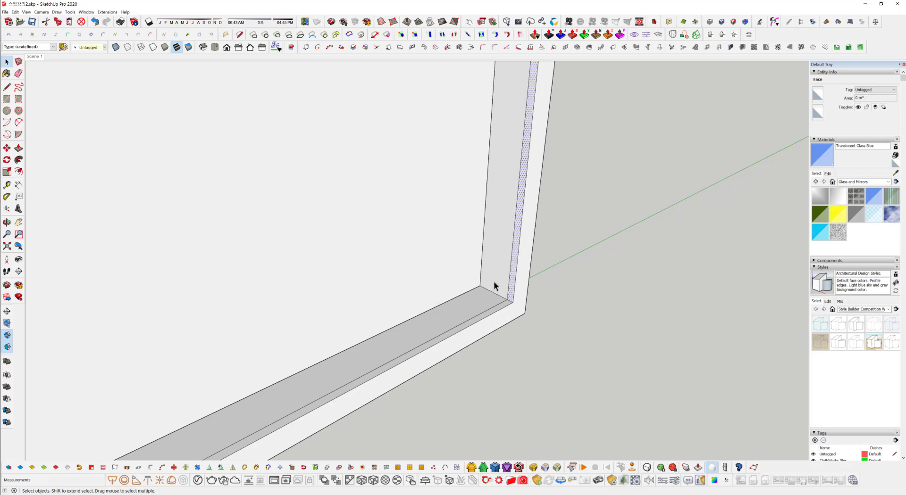
{"action": "key", "text": "p"}
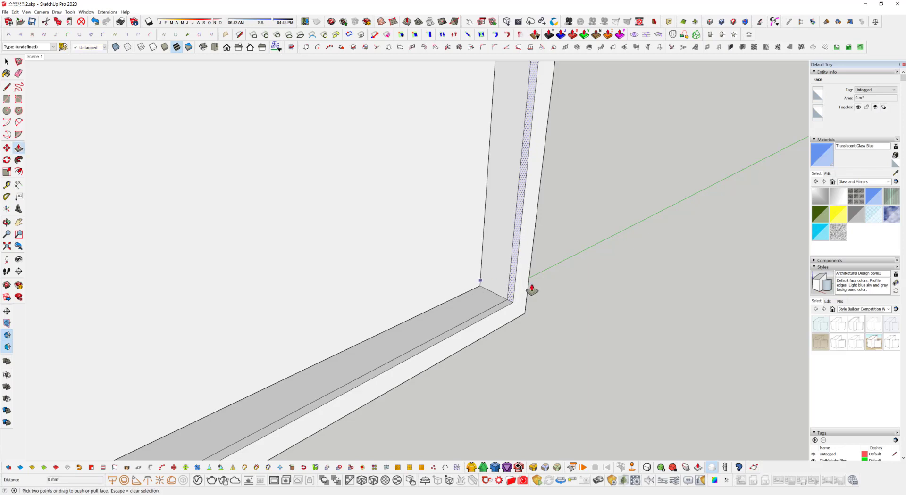
{"action": "left_click", "coordinate": [506, 290]}
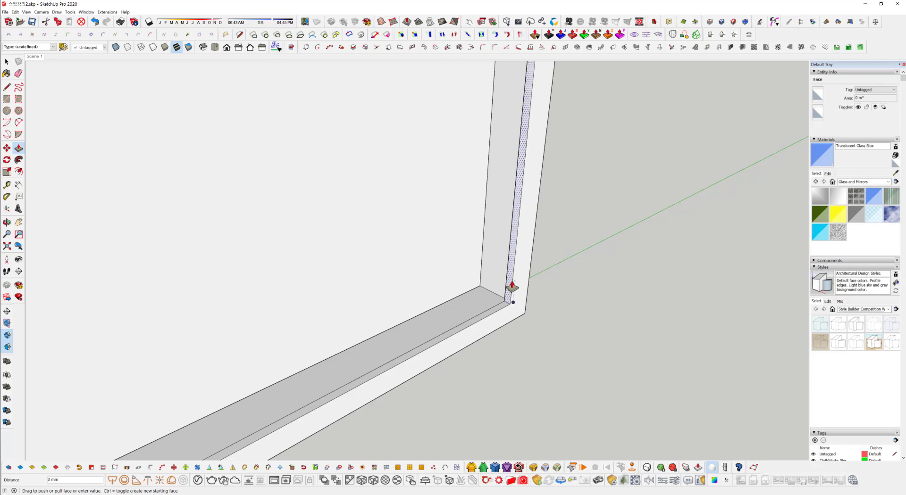
{"action": "type", "text": "2"}
{"action": "key", "text": "Return"}
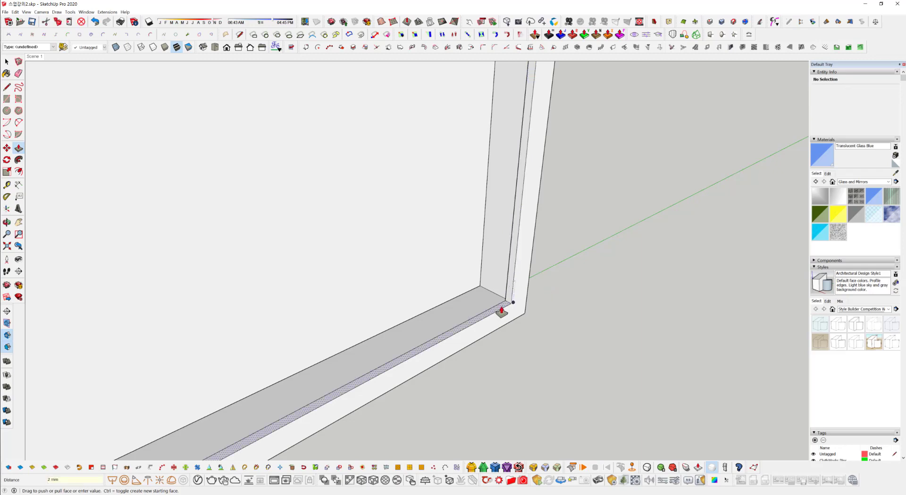
Extrude the remaining inner front strips of the frame by the same 2 mm and leave the frame group
{"action": "middle_click_drag", "start_coordinate": [317, 312], "coordinate": [217, 304]}
{"action": "middle_click_drag", "start_coordinate": [217, 304], "coordinate": [491, 480], "text": "shift"}
{"action": "scroll", "coordinate": [431, 278], "scroll_direction": "up", "scroll_amount": 1}
{"action": "middle_click_drag", "start_coordinate": [491, 479], "coordinate": [464, 488]}
{"action": "scroll", "coordinate": [451, 192], "scroll_direction": "down", "scroll_amount": 3}
{"action": "middle_click_drag", "start_coordinate": [450, 192], "coordinate": [533, 156]}
{"action": "middle_click_drag", "start_coordinate": [533, 156], "coordinate": [526, 421], "text": "shift"}
{"action": "middle_click_drag", "start_coordinate": [527, 421], "coordinate": [584, 251]}
{"action": "scroll", "coordinate": [627, 261], "scroll_direction": "up", "scroll_amount": 6}
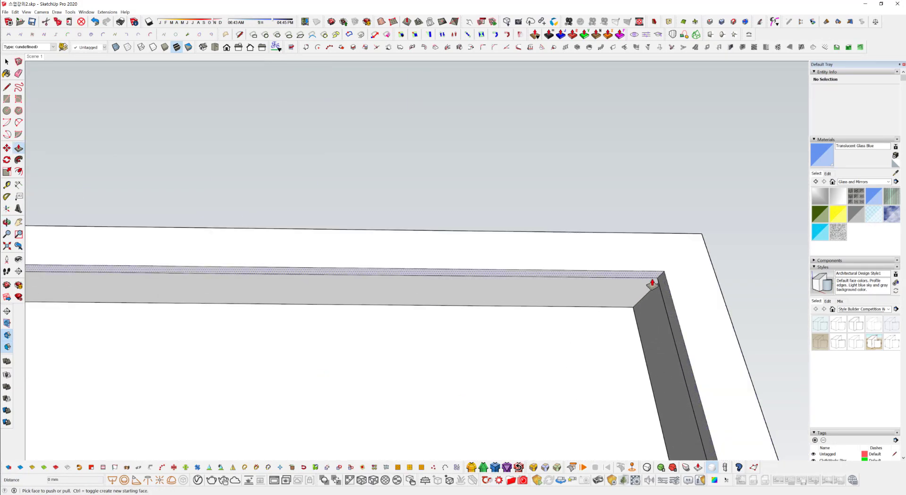
{"action": "left_click", "coordinate": [647, 278]}
{"action": "left_click", "coordinate": [633, 310]}
{"action": "middle_click_drag", "start_coordinate": [633, 312], "coordinate": [614, 388]}
{"action": "middle_click_drag", "start_coordinate": [614, 387], "coordinate": [677, 233], "text": "shift"}
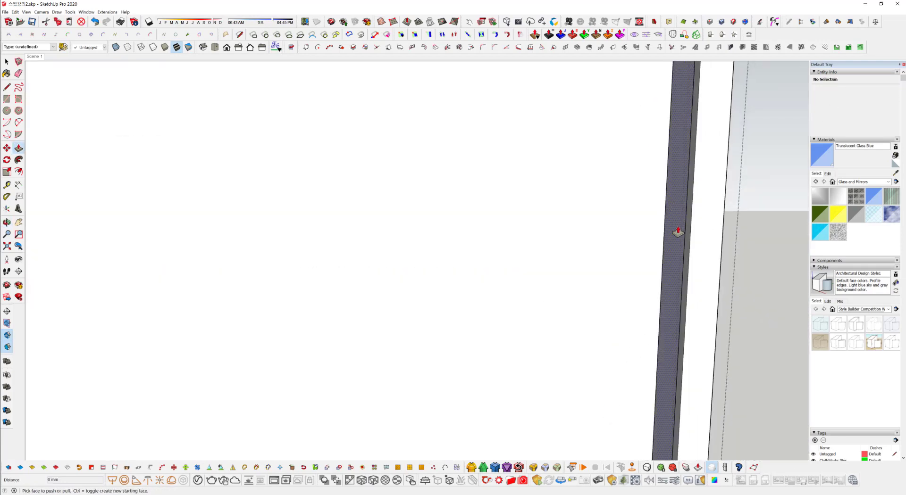
{"action": "scroll", "coordinate": [678, 232], "scroll_direction": "down", "scroll_amount": 3}
{"action": "key", "text": "space"}
{"action": "left_click", "coordinate": [726, 284]}
{"action": "middle_click_drag", "start_coordinate": [526, 293], "coordinate": [566, 363]}
{"action": "middle_click_drag", "start_coordinate": [566, 363], "coordinate": [711, 244], "text": "shift"}
{"action": "scroll", "coordinate": [711, 244], "scroll_direction": "down", "scroll_amount": 2}
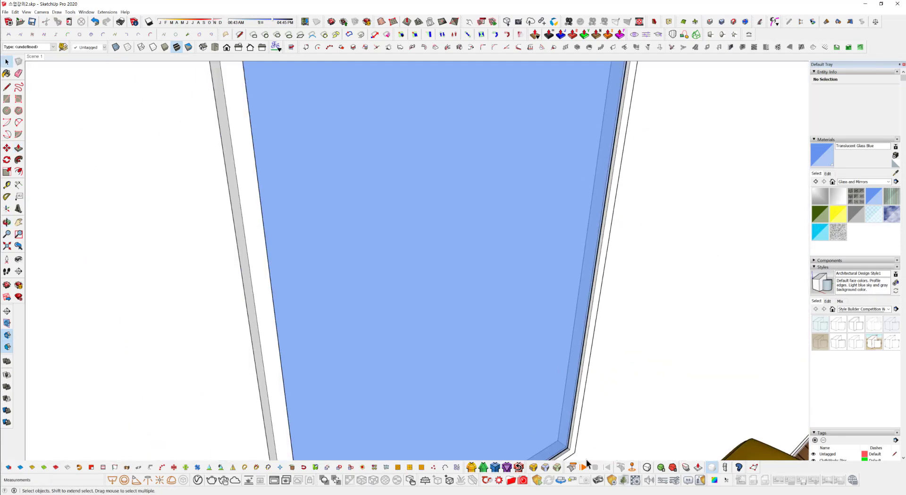
Move the glass pane about 2 mm along the frame's depth, snapping its corner to the inner edge of the lip
{"action": "scroll", "coordinate": [586, 459], "scroll_direction": "up", "scroll_amount": 4}
{"action": "middle_click_drag", "start_coordinate": [517, 442], "coordinate": [572, 457]}
{"action": "middle_click_drag", "start_coordinate": [574, 418], "coordinate": [607, 404]}
{"action": "scroll", "coordinate": [577, 432], "scroll_direction": "up", "scroll_amount": 1}
{"action": "left_click", "coordinate": [537, 421]}
{"action": "key", "text": "m"}
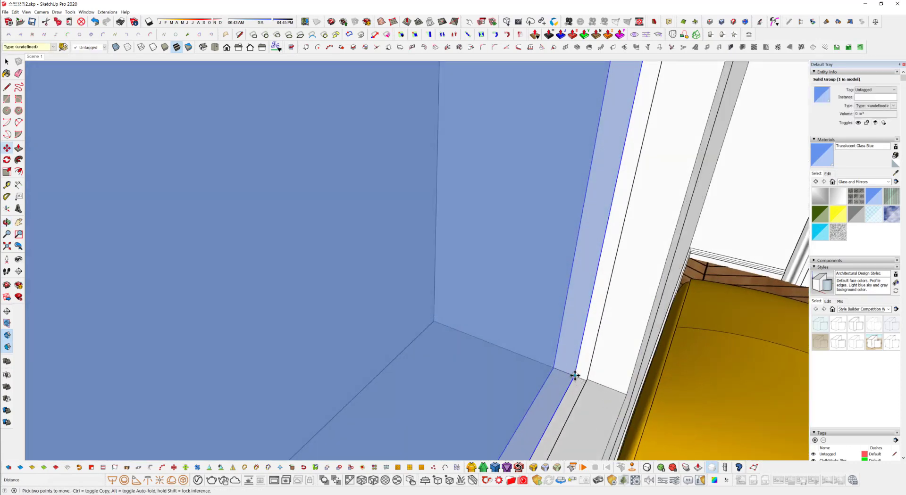
{"action": "left_click", "coordinate": [582, 377]}
{"action": "scroll", "coordinate": [583, 378], "scroll_direction": "up", "scroll_amount": 6}
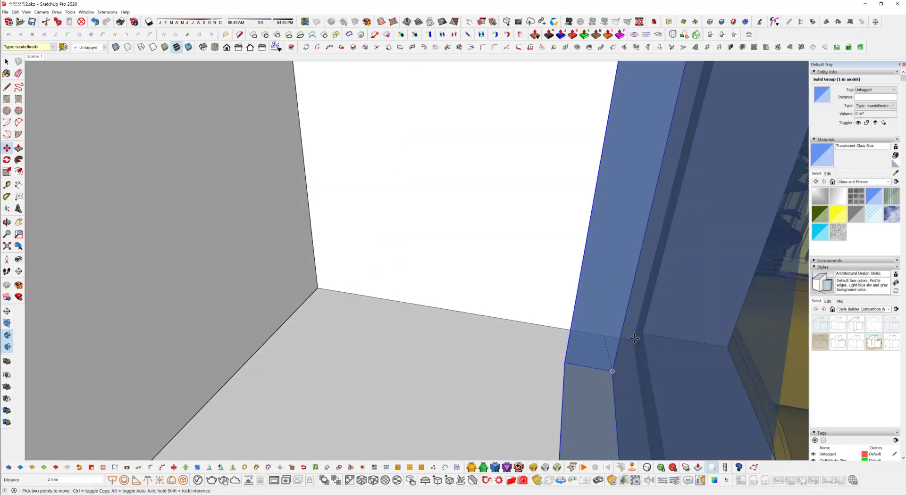
{"action": "left_click", "coordinate": [632, 338]}
{"action": "middle_click_drag", "start_coordinate": [632, 338], "coordinate": [426, 320]}
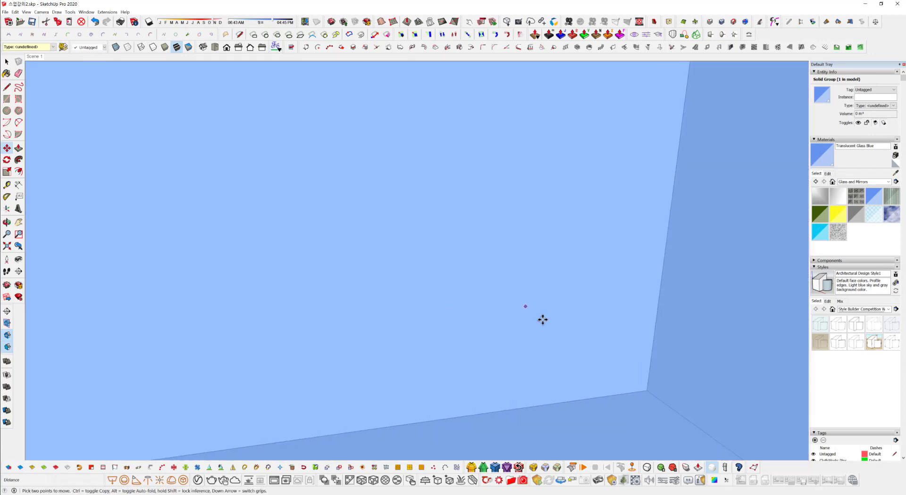
{"action": "scroll", "coordinate": [576, 327], "scroll_direction": "down", "scroll_amount": 8}
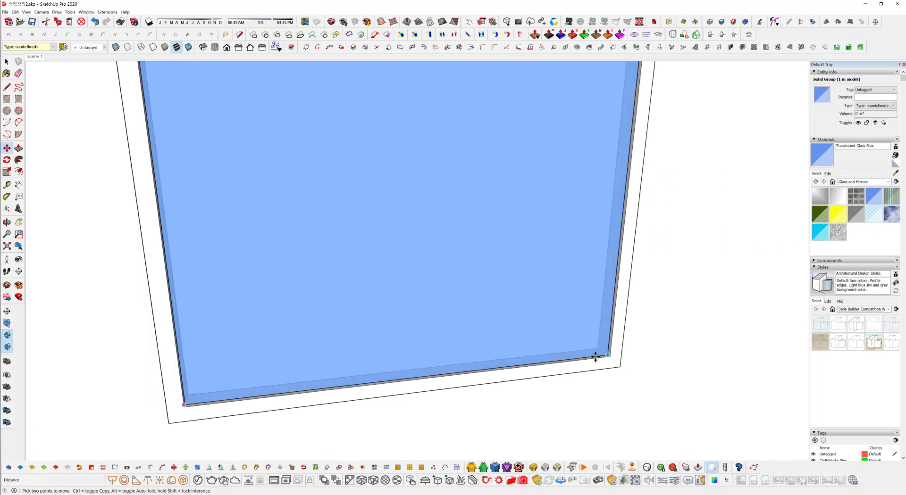
{"action": "scroll", "coordinate": [595, 357], "scroll_direction": "down", "scroll_amount": 4}
{"action": "mouse_move", "coordinate": [550, 326]}
{"action": "middle_mouse_down"}
{"action": "mouse_move", "coordinate": [532, 410]}
{"action": "mouse_move", "coordinate": [550, 398]}
{"action": "mouse_move", "coordinate": [517, 349]}
{"action": "mouse_move", "coordinate": [537, 335]}
{"action": "middle_mouse_up"}
Open the frame group, select all its geometry and create a new material based on Color M07 from the Colors collection
{"action": "left_click", "coordinate": [530, 342]}
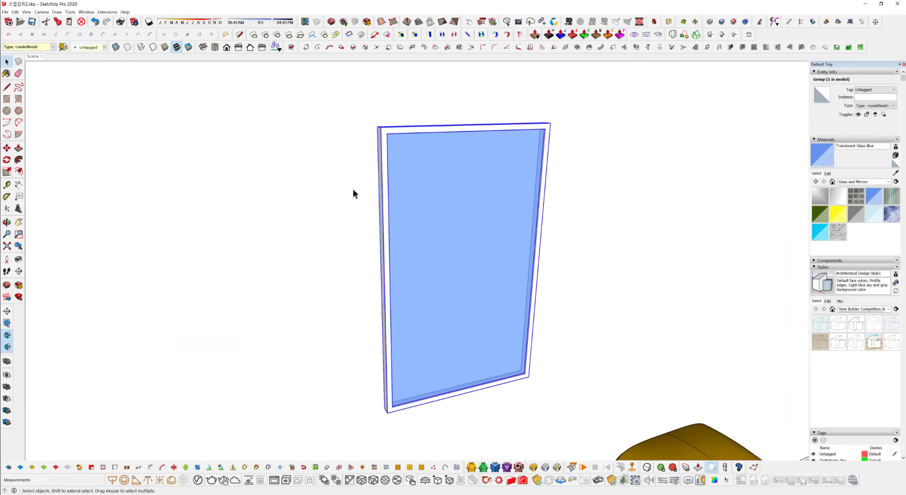
{"action": "double_click", "coordinate": [381, 140]}
{"action": "triple_click", "coordinate": [385, 140]}
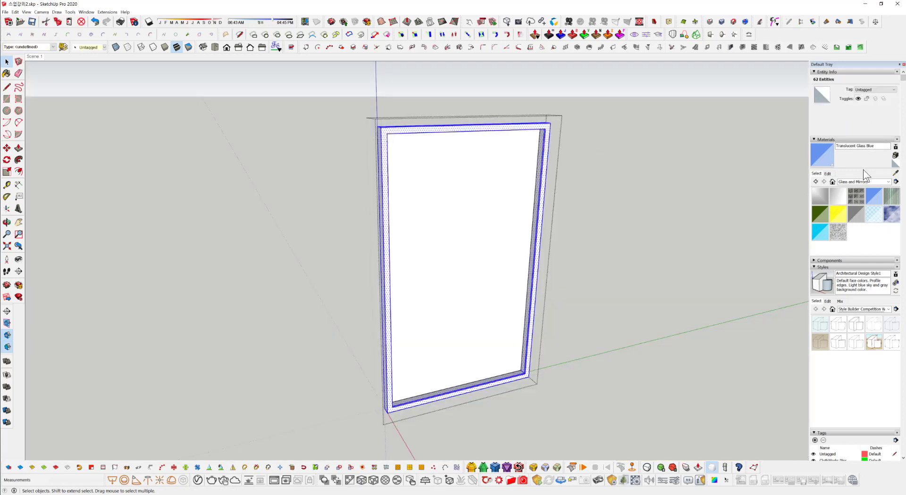
{"action": "left_click", "coordinate": [863, 181]}
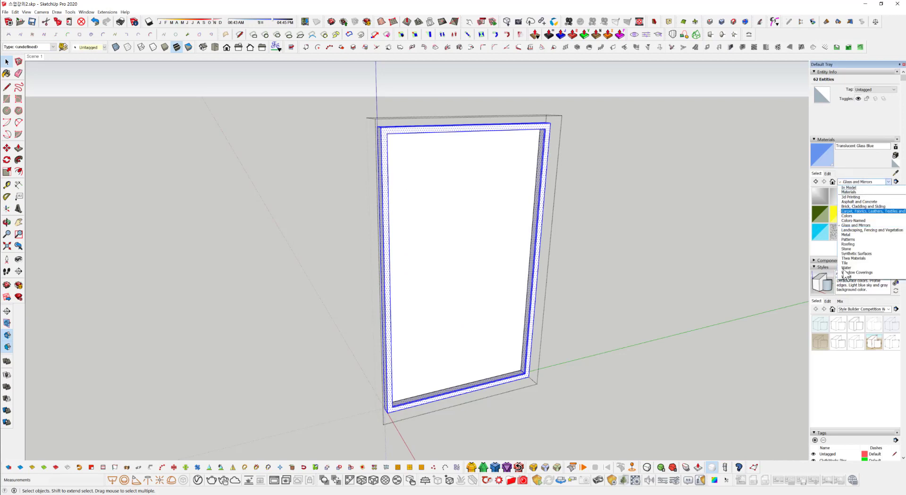
{"action": "left_click", "coordinate": [863, 216]}
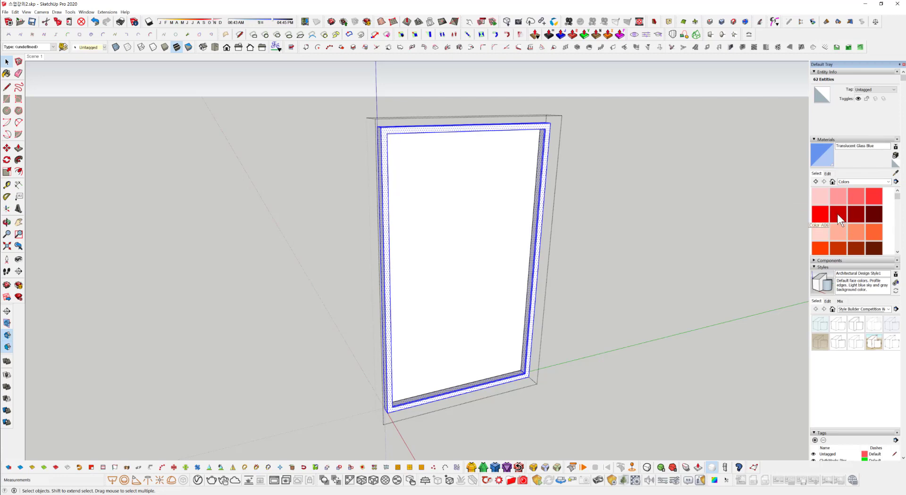
{"action": "scroll", "coordinate": [840, 224], "scroll_direction": "down", "scroll_amount": 8}
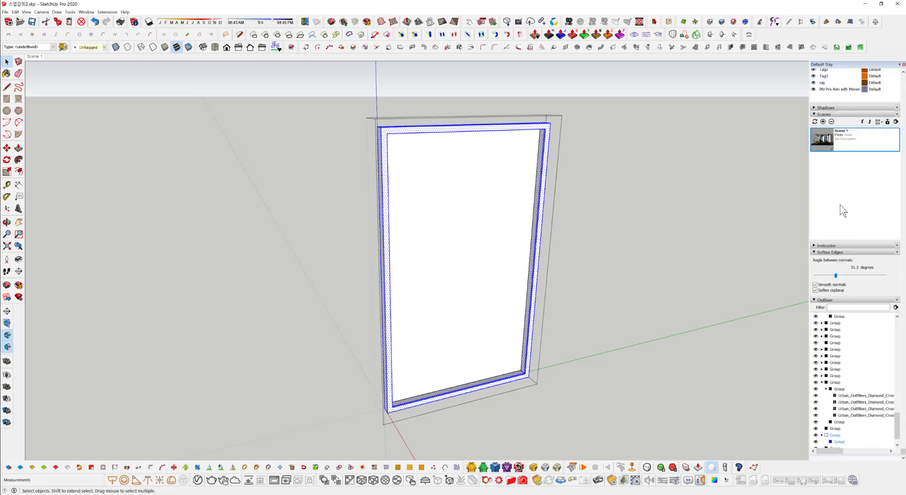
{"action": "scroll", "coordinate": [842, 211], "scroll_direction": "up", "scroll_amount": 8}
{"action": "scroll", "coordinate": [869, 200], "scroll_direction": "up", "scroll_amount": 2}
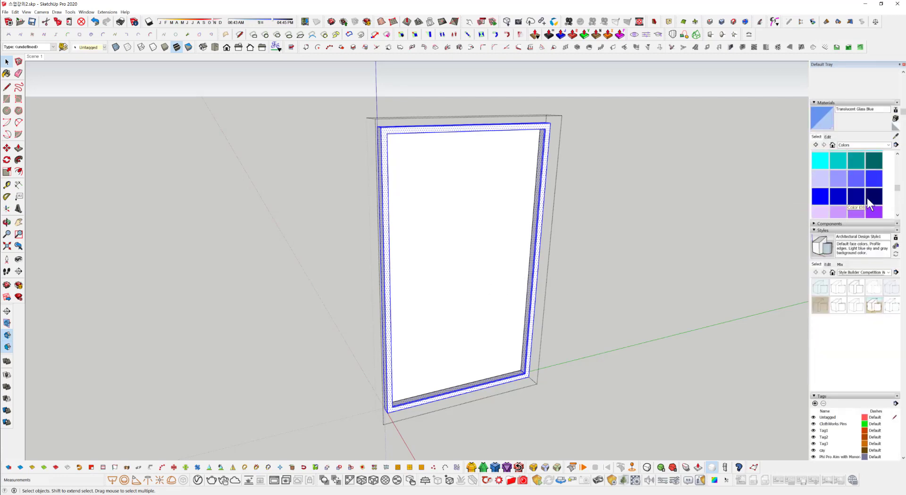
{"action": "scroll", "coordinate": [866, 196], "scroll_direction": "down", "scroll_amount": 4}
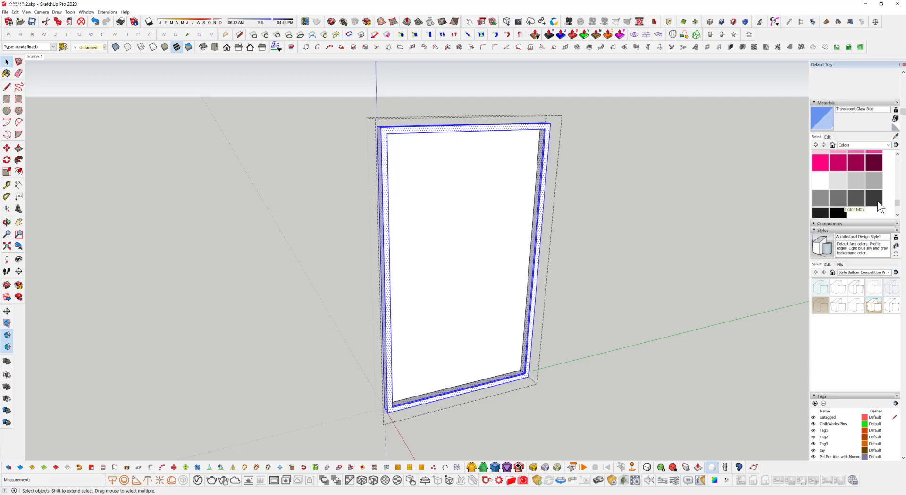
{"action": "left_click", "coordinate": [876, 199]}
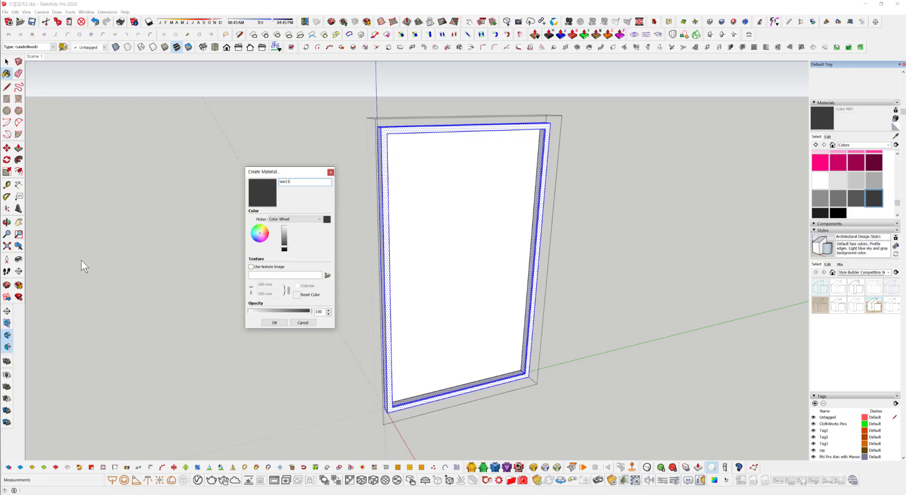
{"action": "left_click", "coordinate": [279, 322]}
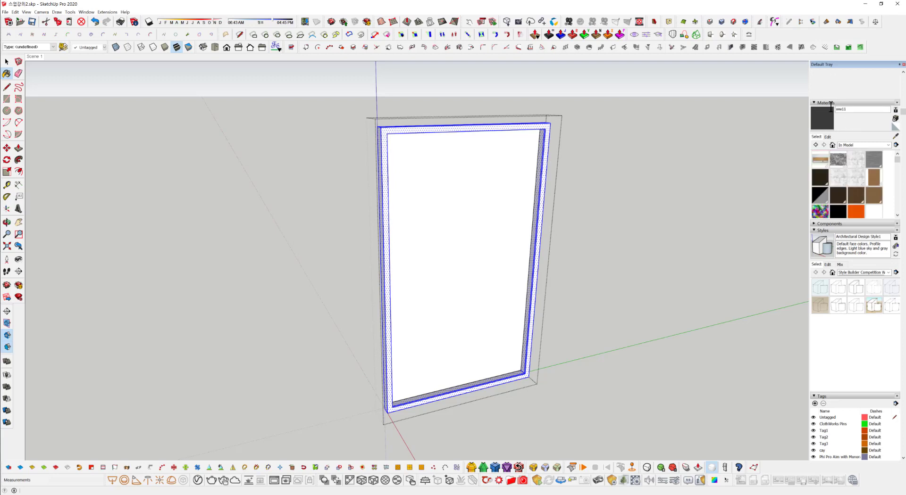
Paint the selected frame geometry with the new dark grey material and clear the selection
{"action": "left_click", "coordinate": [542, 228]}
{"action": "middle_click_drag", "start_coordinate": [540, 324], "coordinate": [531, 324]}
{"action": "key", "text": "space"}
{"action": "left_click", "coordinate": [654, 347]}
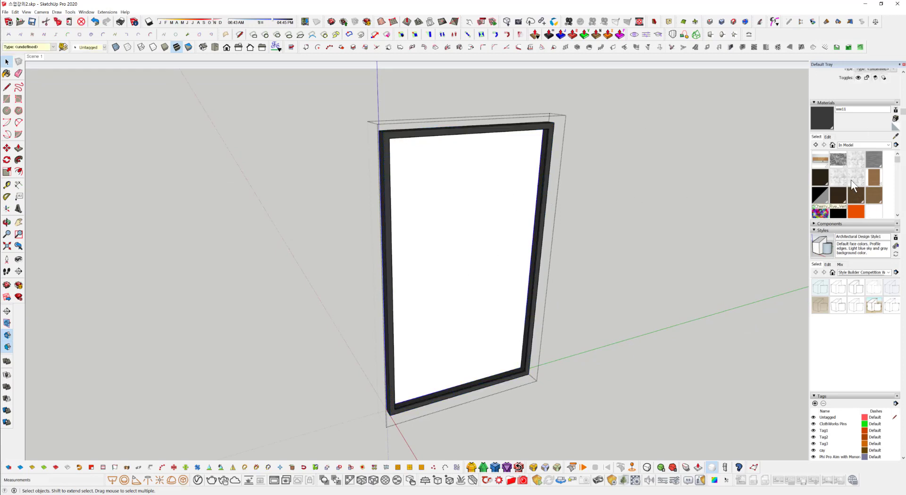
Create a material using the black-and-white ink portrait image from the 재질001 folder as texture and paint the frame's white back panel with it
{"action": "left_click", "coordinate": [895, 118]}
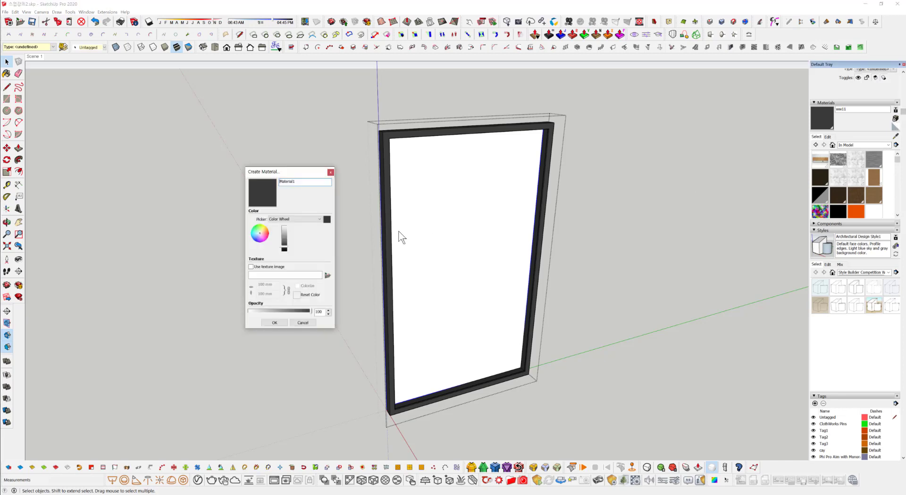
{"action": "left_click_drag", "start_coordinate": [305, 182], "coordinate": [277, 182]}
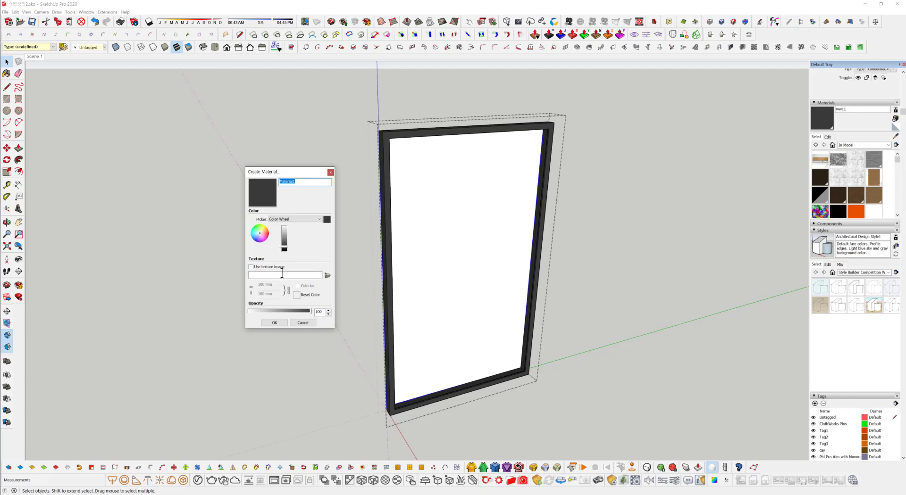
{"action": "left_click", "coordinate": [257, 268]}
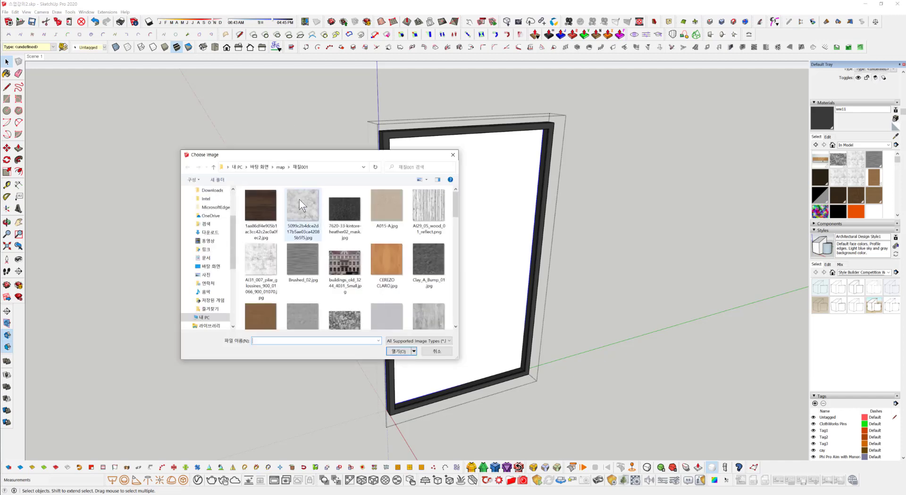
{"action": "scroll", "coordinate": [366, 260], "scroll_direction": "down", "scroll_amount": 1}
{"action": "scroll", "coordinate": [366, 259], "scroll_direction": "down", "scroll_amount": 4}
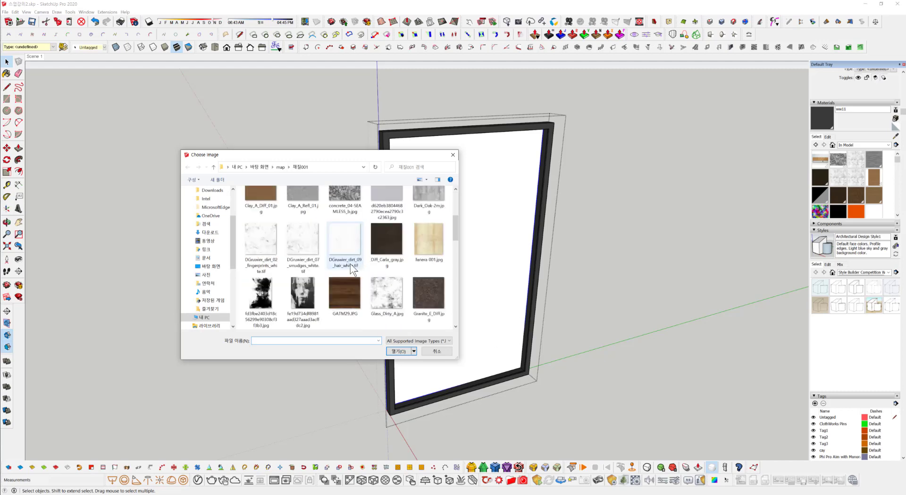
{"action": "left_click", "coordinate": [302, 294]}
{"action": "left_click", "coordinate": [262, 297]}
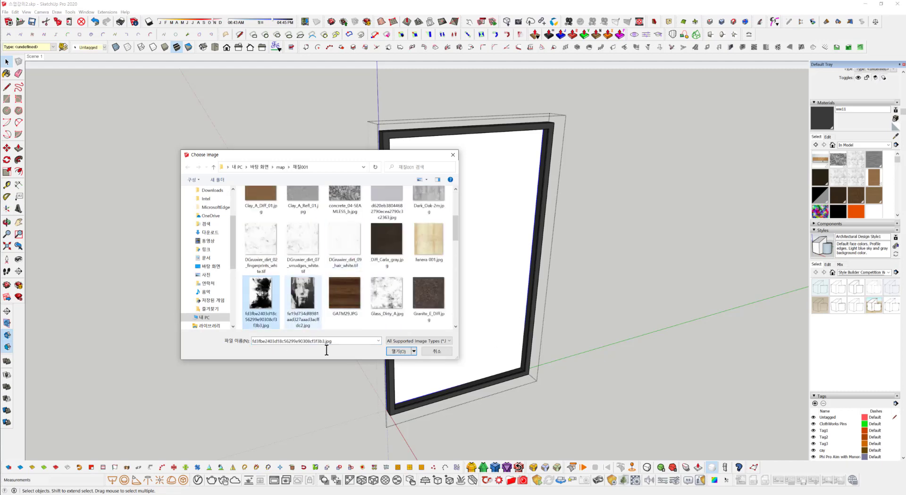
{"action": "left_click", "coordinate": [398, 352]}
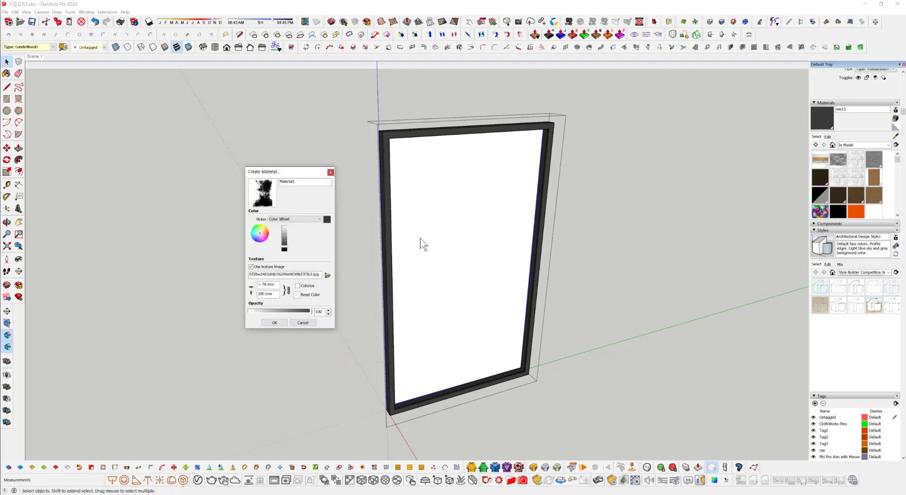
{"action": "left_click", "coordinate": [267, 323]}
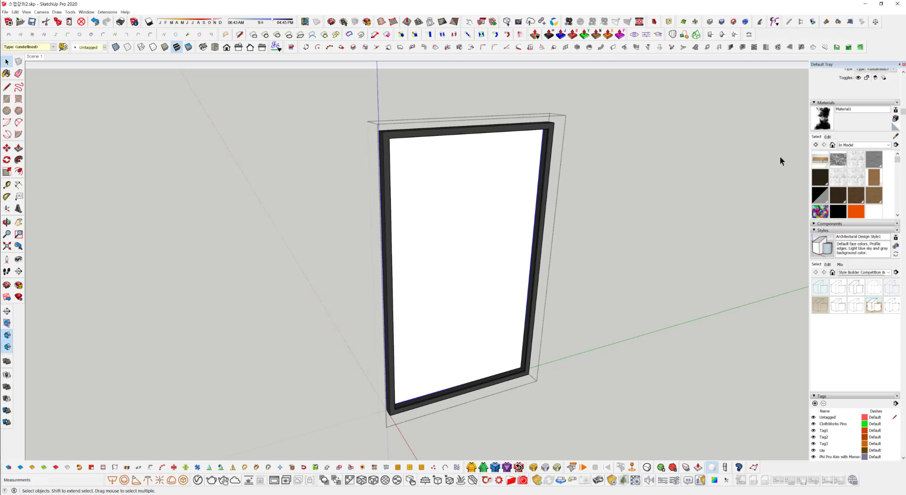
{"action": "left_click", "coordinate": [513, 237]}
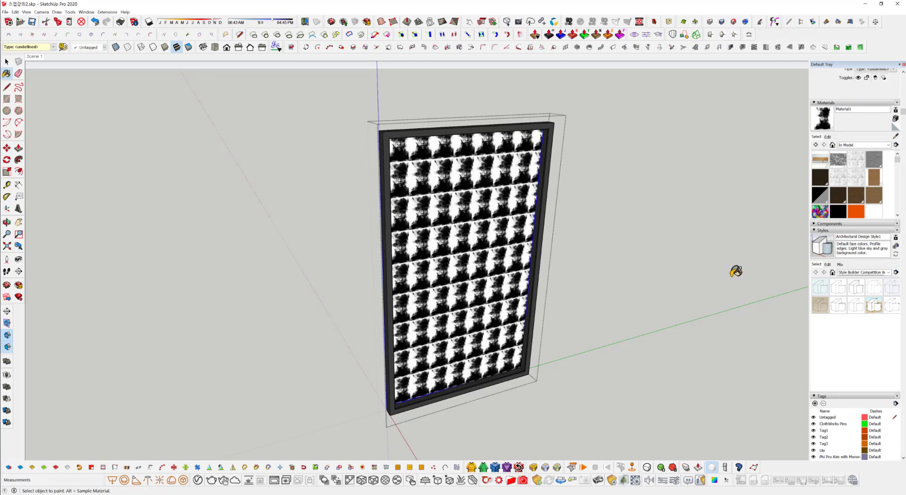
Set the portrait material's texture height to 1000 mm, keeping its proportions
{"action": "mouse_move", "coordinate": [492, 326]}
{"action": "middle_mouse_down"}
{"action": "mouse_move", "coordinate": [469, 294]}
{"action": "mouse_move", "coordinate": [461, 347]}
{"action": "middle_mouse_up"}
{"action": "scroll", "coordinate": [462, 322], "scroll_direction": "up", "scroll_amount": 3}
{"action": "key", "text": "space"}
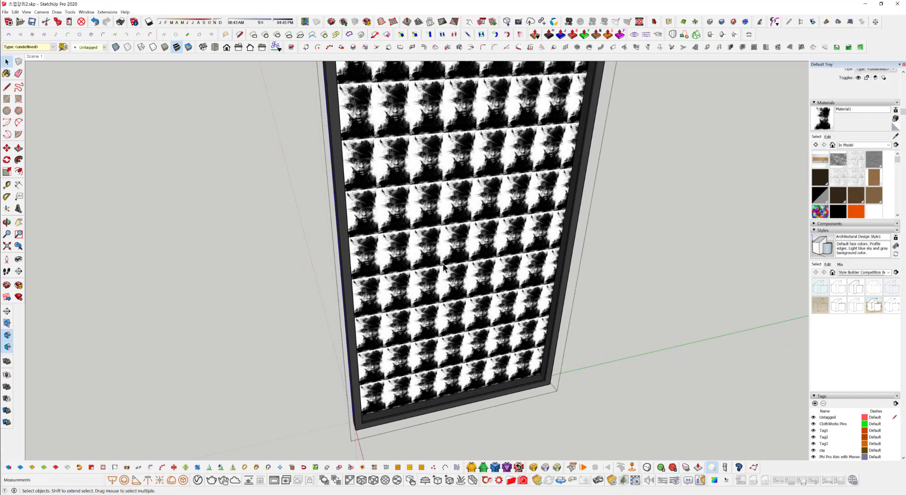
{"action": "middle_click_drag", "start_coordinate": [455, 250], "coordinate": [402, 276]}
{"action": "scroll", "coordinate": [397, 268], "scroll_direction": "down", "scroll_amount": 2}
{"action": "scroll", "coordinate": [395, 276], "scroll_direction": "up", "scroll_amount": 5}
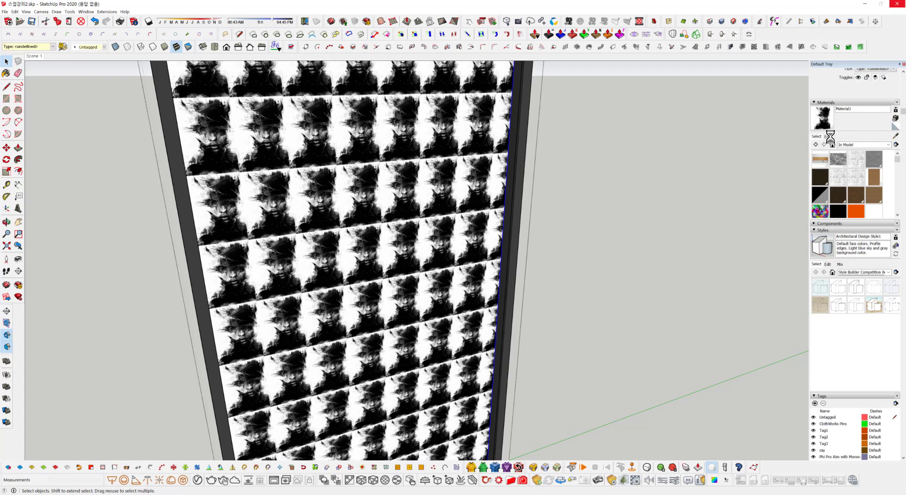
{"action": "left_click", "coordinate": [830, 136]}
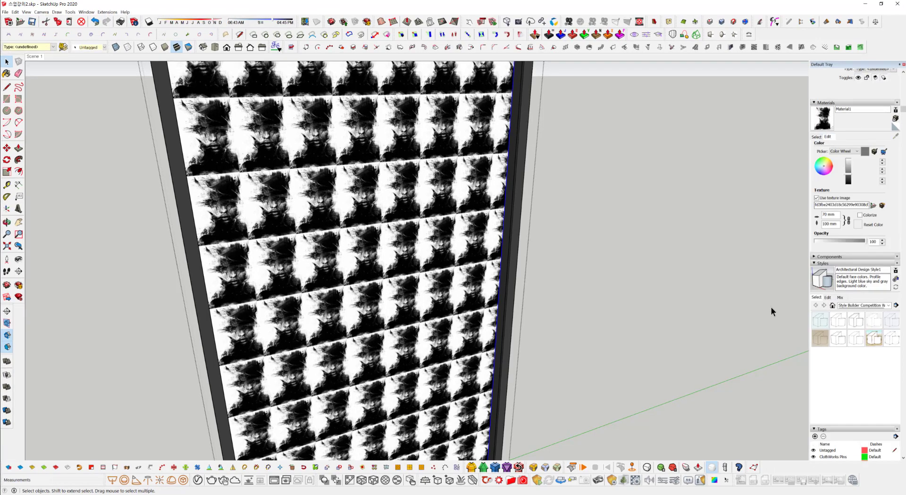
{"action": "double_click", "coordinate": [828, 215]}
{"action": "double_click", "coordinate": [828, 224]}
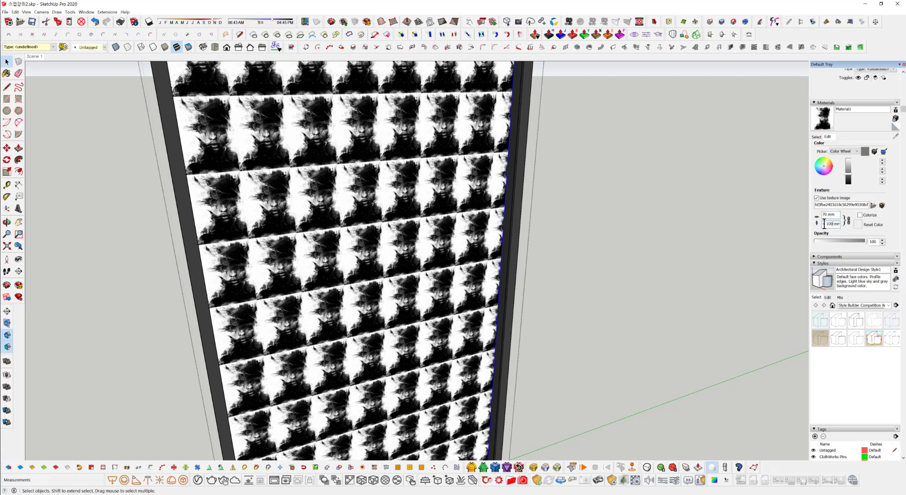
{"action": "type", "text": "1"}
{"action": "type", "text": "0"}
{"action": "key", "text": "Return"}
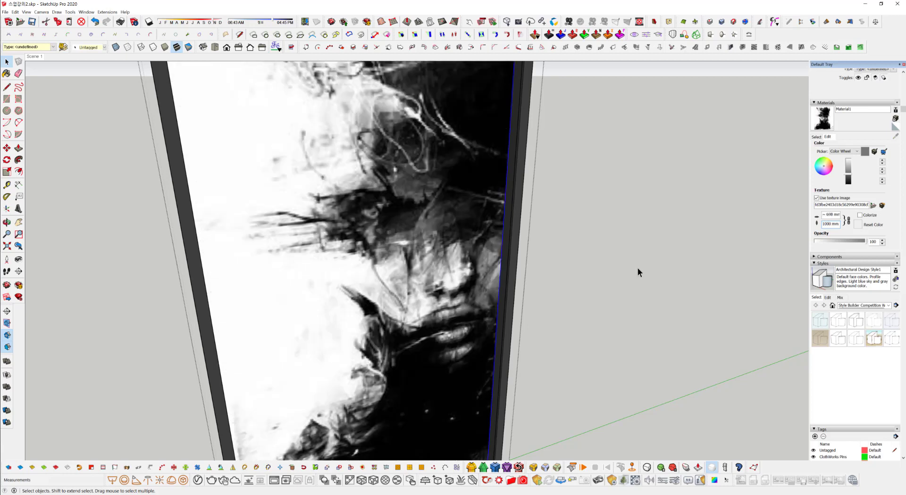
Open the picture's back panel group, select only its portrait face and make its texture unique
{"action": "scroll", "coordinate": [510, 243], "scroll_direction": "down", "scroll_amount": 4}
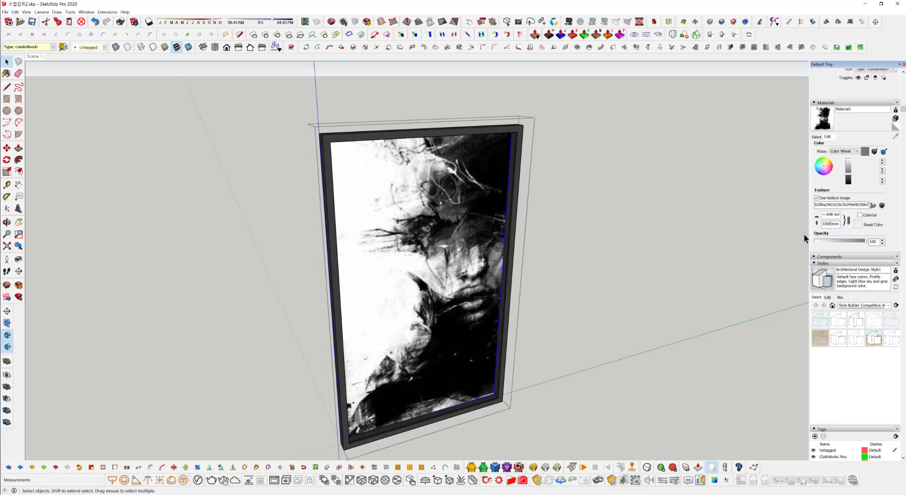
{"action": "middle_click_drag", "start_coordinate": [454, 282], "coordinate": [429, 276]}
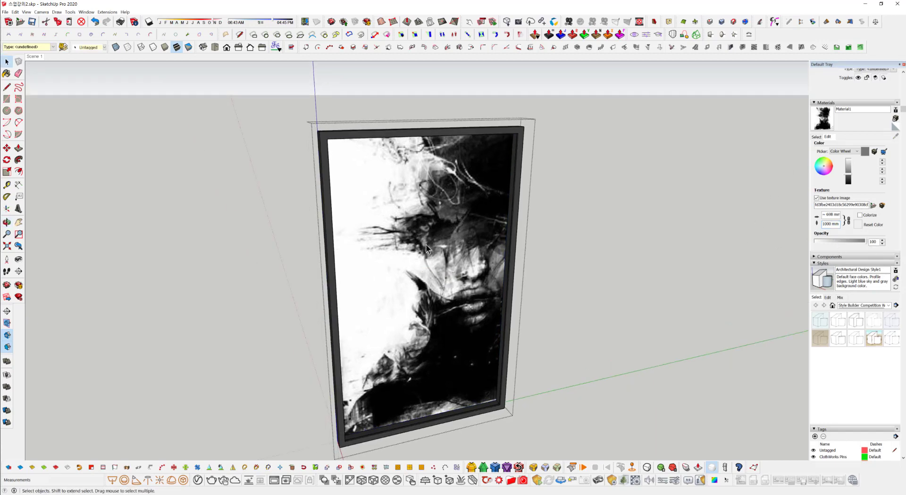
{"action": "middle_click_drag", "start_coordinate": [426, 245], "coordinate": [428, 261]}
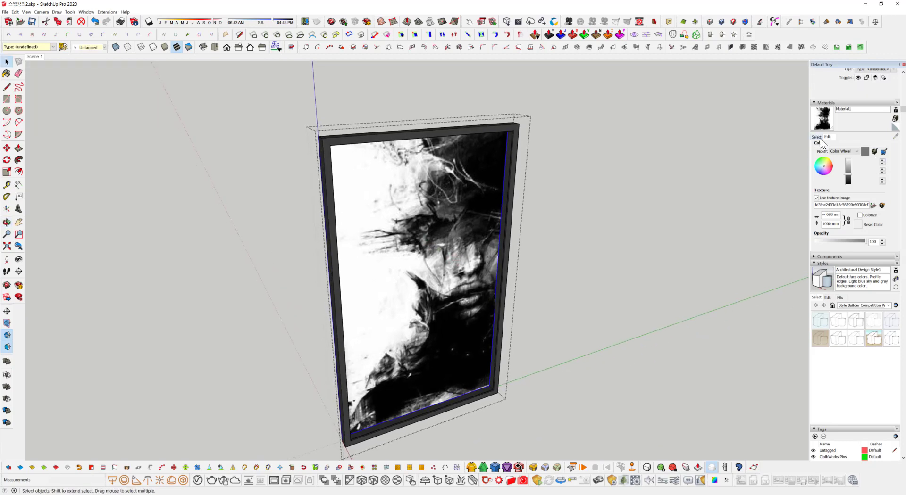
{"action": "left_click", "coordinate": [818, 137]}
{"action": "double_click", "coordinate": [436, 257]}
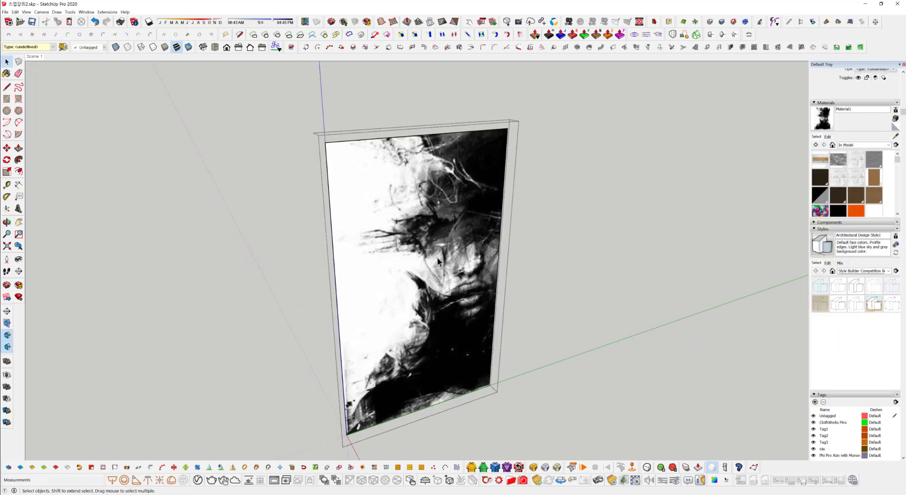
{"action": "left_click", "coordinate": [436, 257]}
{"action": "right_click", "coordinate": [462, 251]}
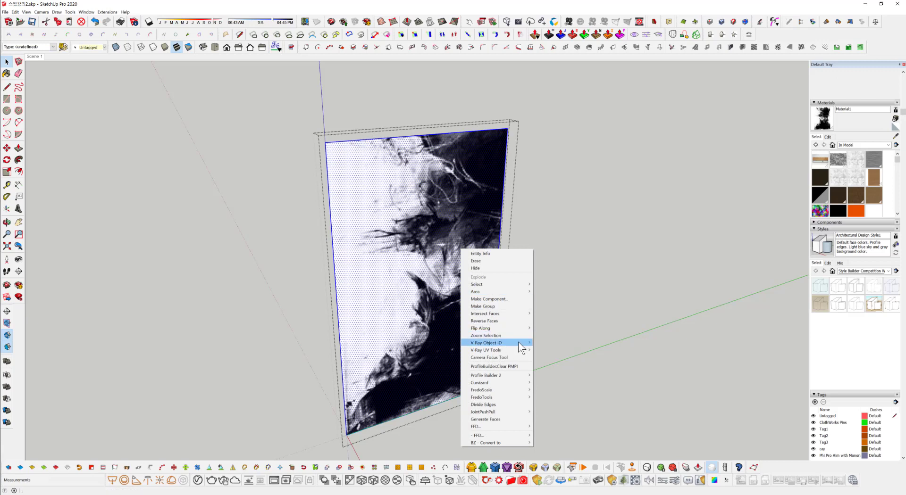
{"action": "left_click", "coordinate": [434, 296]}
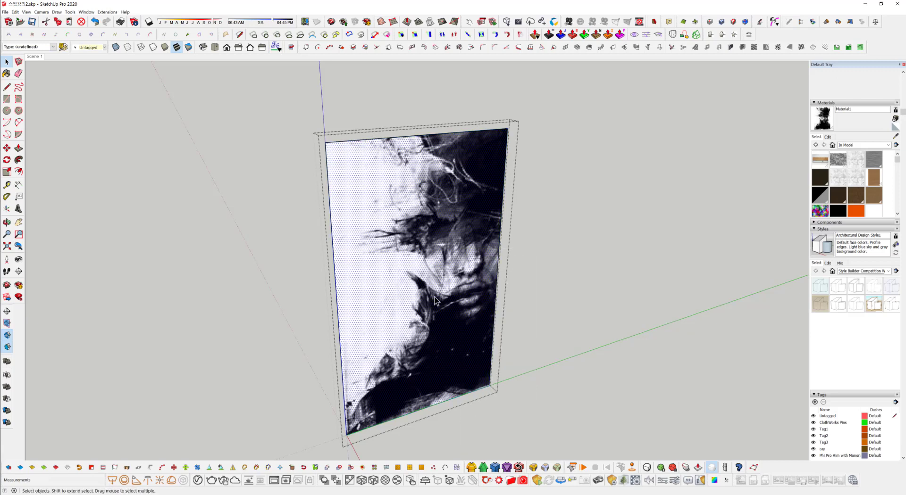
{"action": "right_click", "coordinate": [444, 285]}
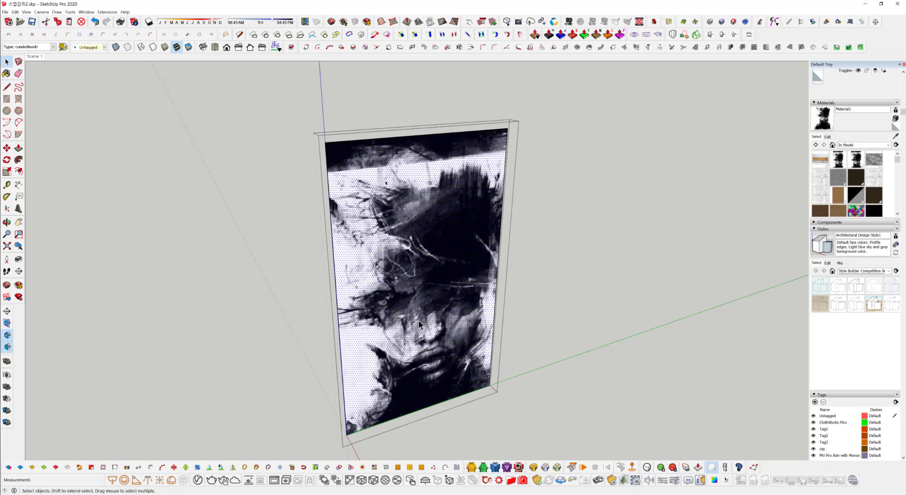
{"action": "right_click", "coordinate": [418, 321]}
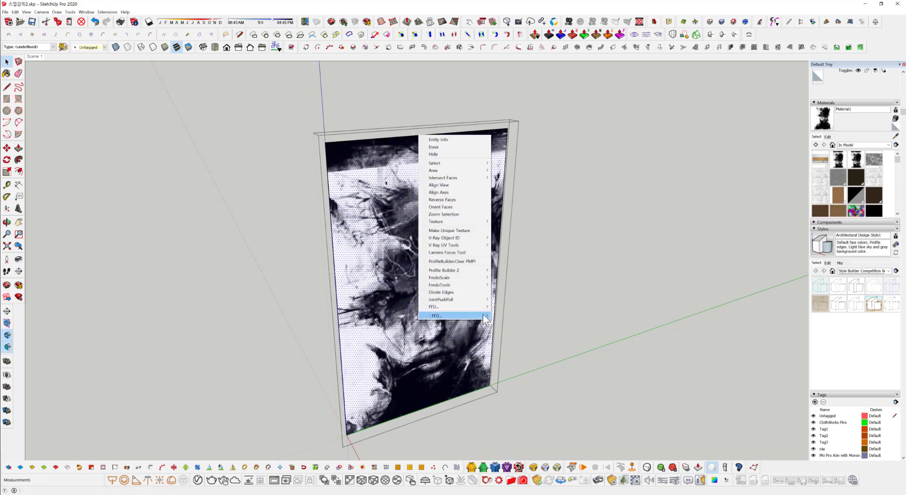
{"action": "left_click", "coordinate": [466, 230]}
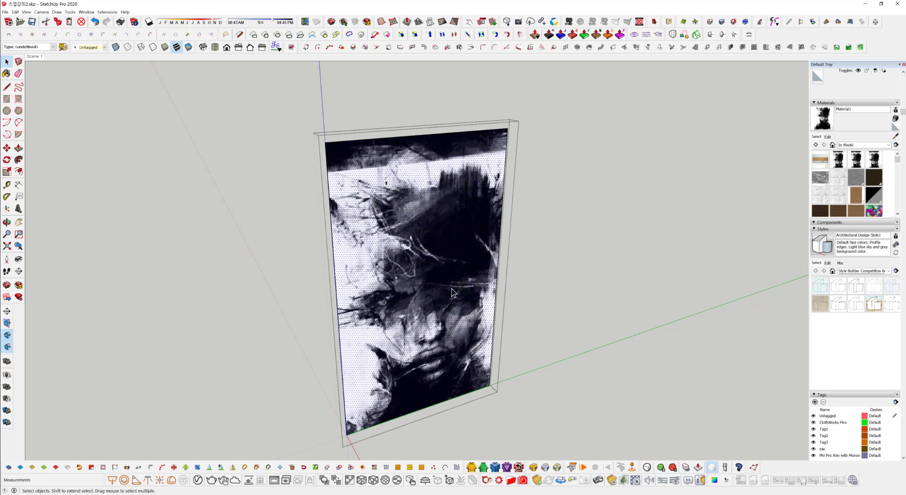
{"action": "left_click", "coordinate": [855, 161]}
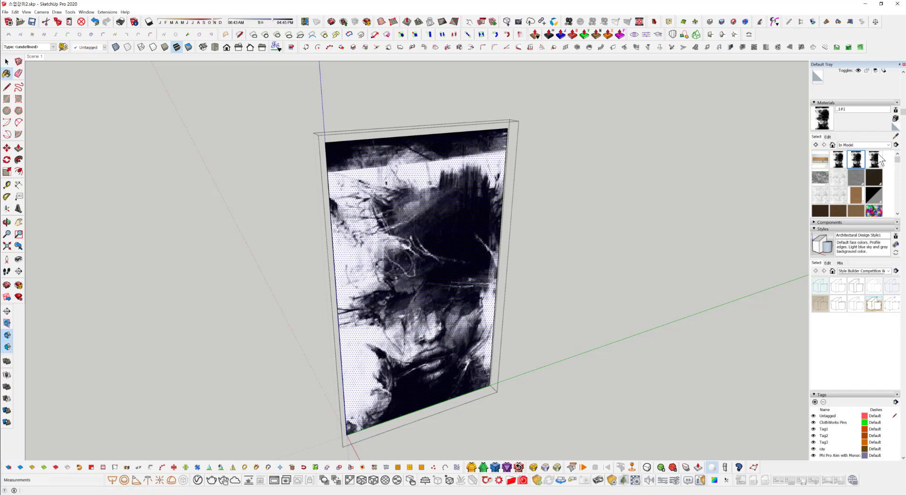
{"action": "key", "text": "Delete"}
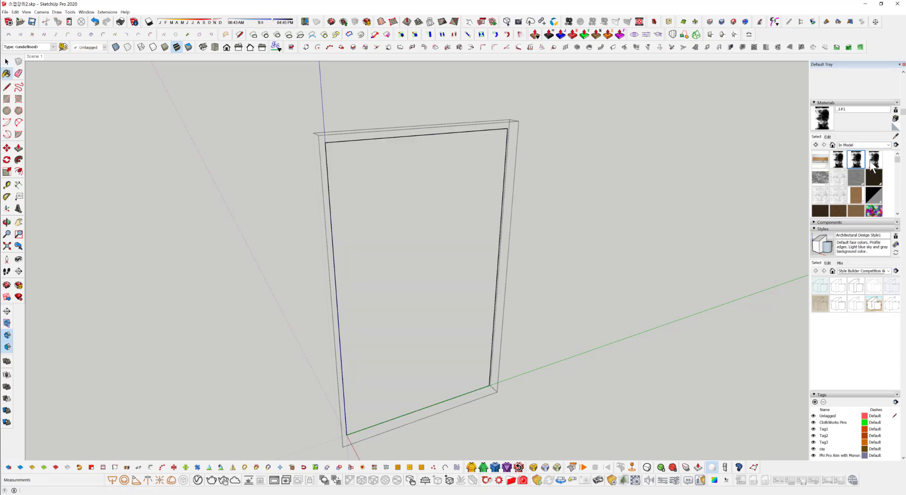
{"action": "key", "text": "ctrl+z"}
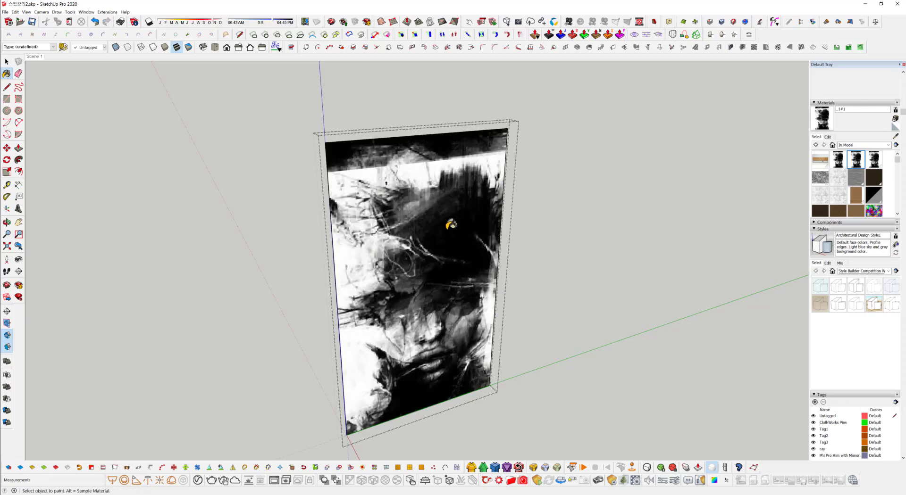
Start positioning the texture on the portrait face, relocate the move pin to the mouth and shift the image with it
{"action": "key", "text": "space"}
{"action": "right_click", "coordinate": [443, 233]}
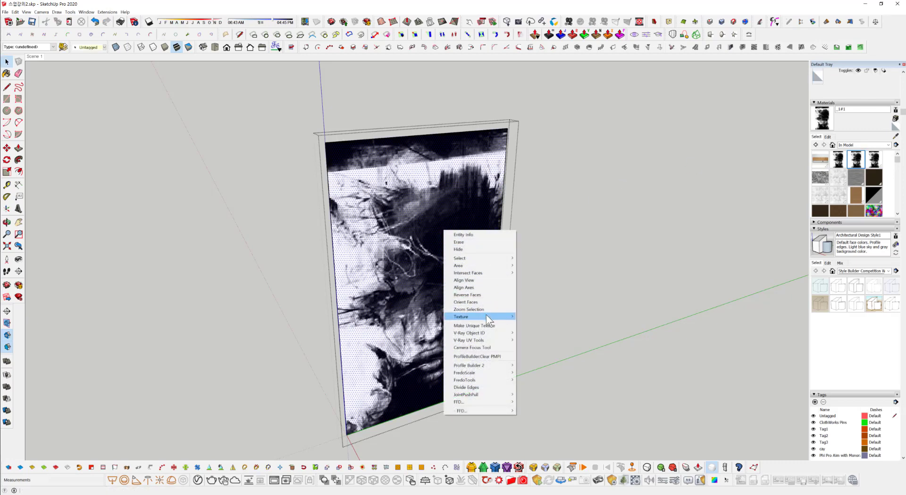
{"action": "mouse_move", "coordinate": [468, 317]}
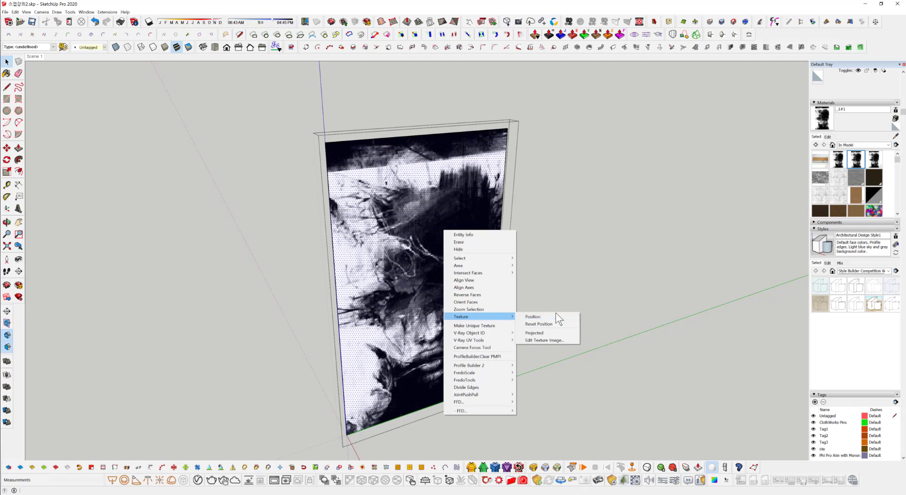
{"action": "left_click", "coordinate": [535, 317]}
{"action": "scroll", "coordinate": [432, 353], "scroll_direction": "down", "scroll_amount": 2}
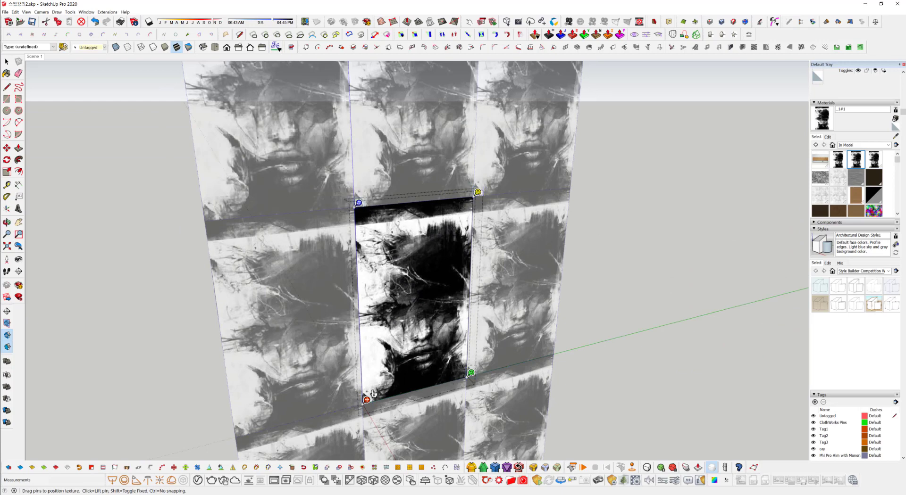
{"action": "mouse_move", "coordinate": [373, 400]}
{"action": "left_mouse_down"}
{"action": "mouse_move", "coordinate": [375, 366]}
{"action": "mouse_move", "coordinate": [380, 389]}
{"action": "mouse_move", "coordinate": [399, 375]}
{"action": "mouse_move", "coordinate": [377, 392]}
{"action": "left_mouse_up"}
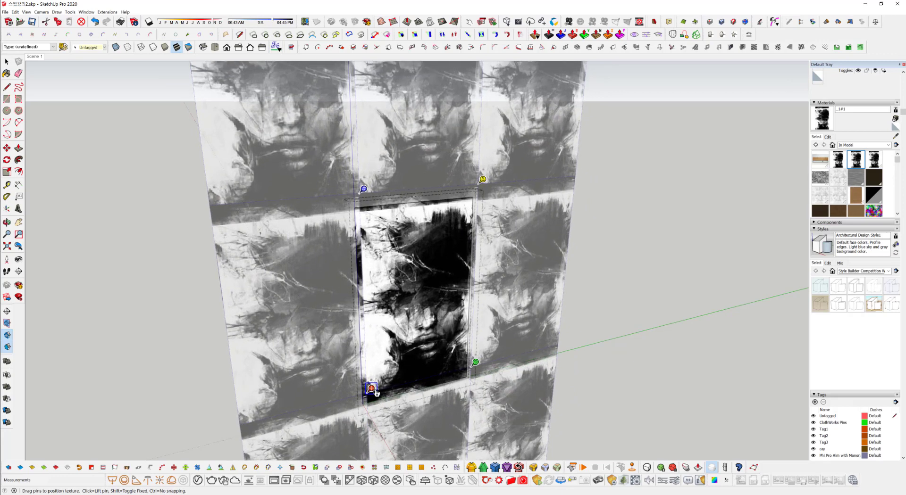
{"action": "left_click", "coordinate": [372, 389]}
{"action": "left_click_drag", "start_coordinate": [408, 272], "coordinate": [409, 274]}
{"action": "left_click", "coordinate": [409, 273]}
{"action": "left_click", "coordinate": [433, 340]}
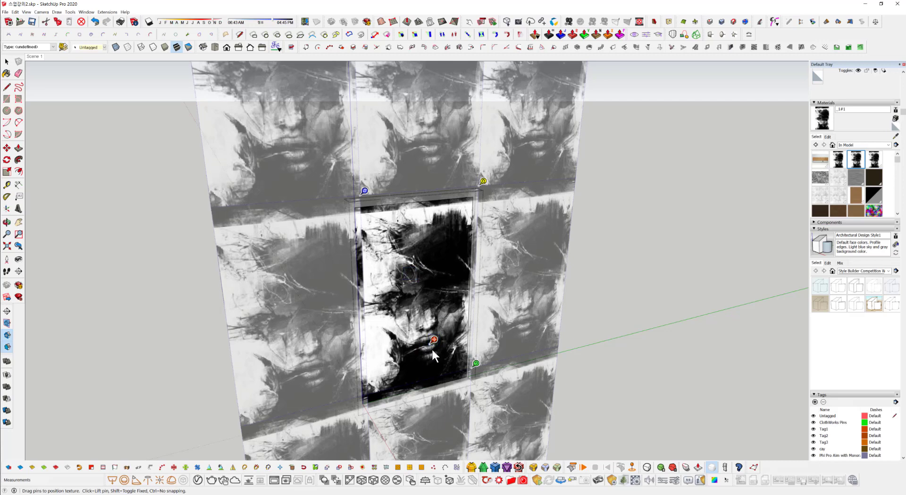
{"action": "left_click_drag", "start_coordinate": [432, 340], "coordinate": [413, 349]}
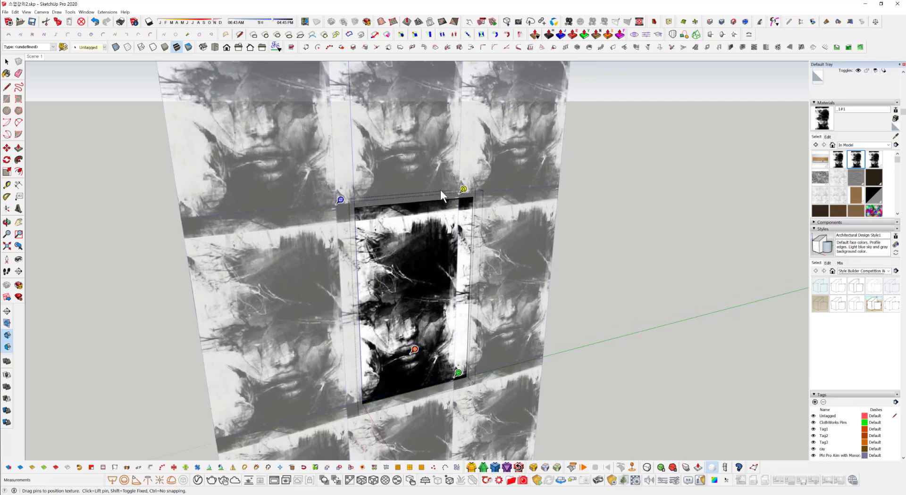
Relocate the scale/rotate pin to the cheek, adjust the image so one portrait fills the panel, and finish positioning the texture
{"action": "left_click", "coordinate": [458, 374]}
{"action": "left_click", "coordinate": [437, 328]}
{"action": "mouse_move", "coordinate": [437, 328]}
{"action": "left_mouse_down"}
{"action": "mouse_move", "coordinate": [445, 321]}
{"action": "mouse_move", "coordinate": [435, 330]}
{"action": "mouse_move", "coordinate": [444, 322]}
{"action": "mouse_move", "coordinate": [459, 359]}
{"action": "mouse_move", "coordinate": [442, 325]}
{"action": "left_mouse_up"}
{"action": "middle_click_drag", "start_coordinate": [448, 388], "coordinate": [450, 340]}
{"action": "left_click_drag", "start_coordinate": [445, 329], "coordinate": [440, 331]}
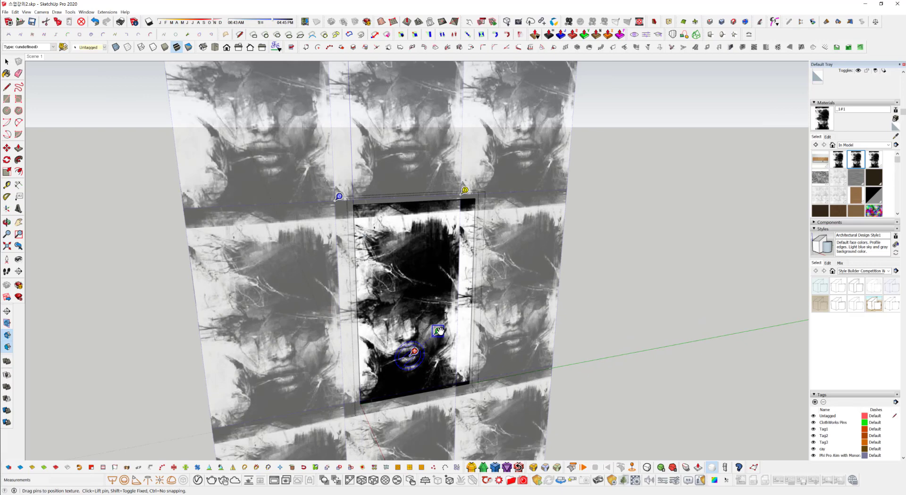
{"action": "left_click_drag", "start_coordinate": [437, 332], "coordinate": [454, 316]}
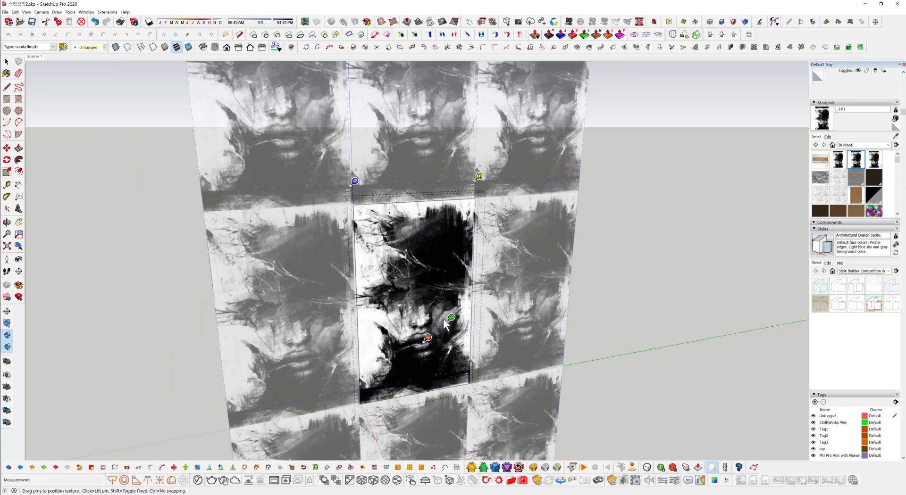
{"action": "left_click_drag", "start_coordinate": [428, 340], "coordinate": [427, 338]}
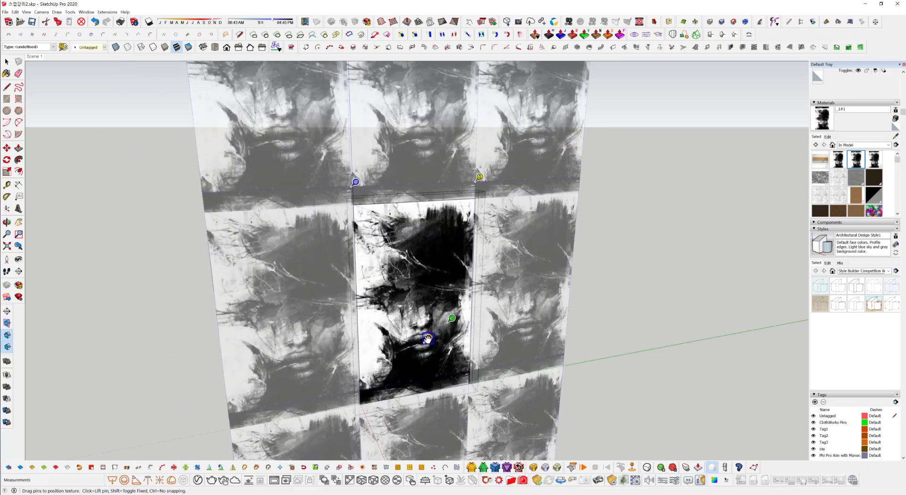
{"action": "right_click", "coordinate": [425, 252]}
{"action": "left_click", "coordinate": [448, 257]}
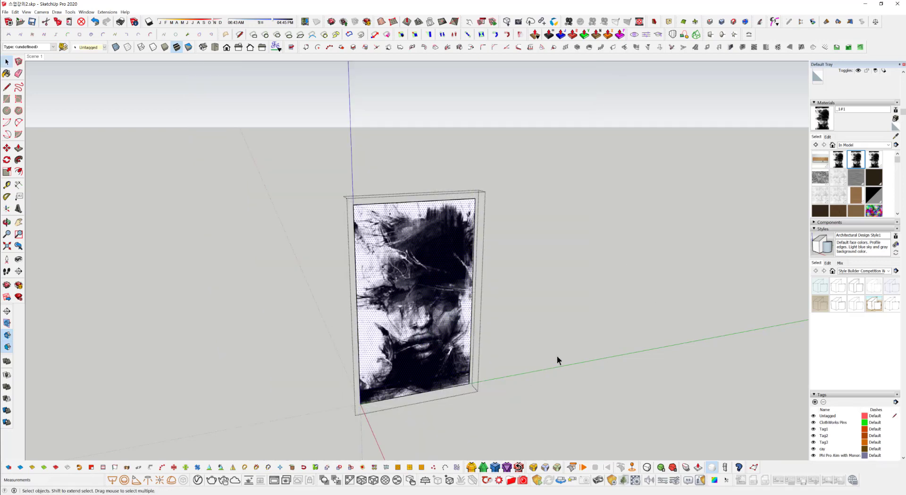
Close the back panel and all enclosing groups to return to the whole room with nothing selected
{"action": "middle_click_drag", "start_coordinate": [494, 384], "coordinate": [589, 377]}
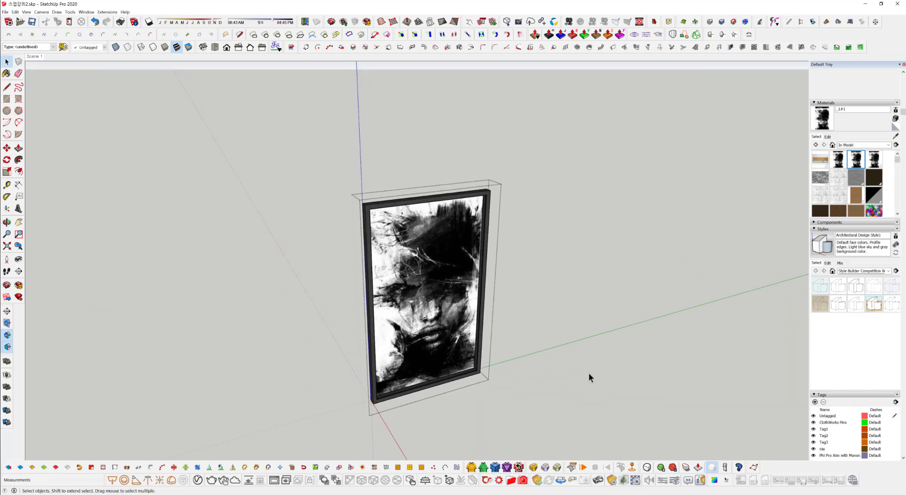
{"action": "left_click", "coordinate": [544, 298]}
{"action": "scroll", "coordinate": [567, 301], "scroll_direction": "down", "scroll_amount": 4}
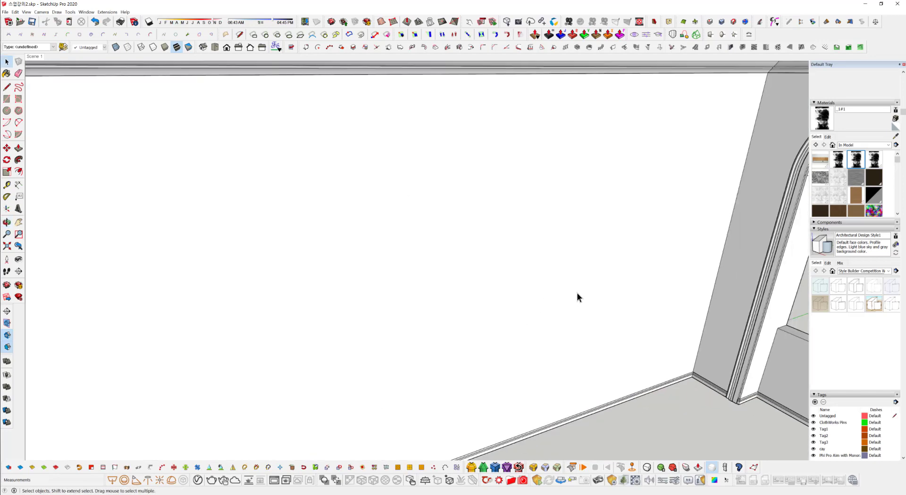
{"action": "scroll", "coordinate": [591, 264], "scroll_direction": "down", "scroll_amount": 2}
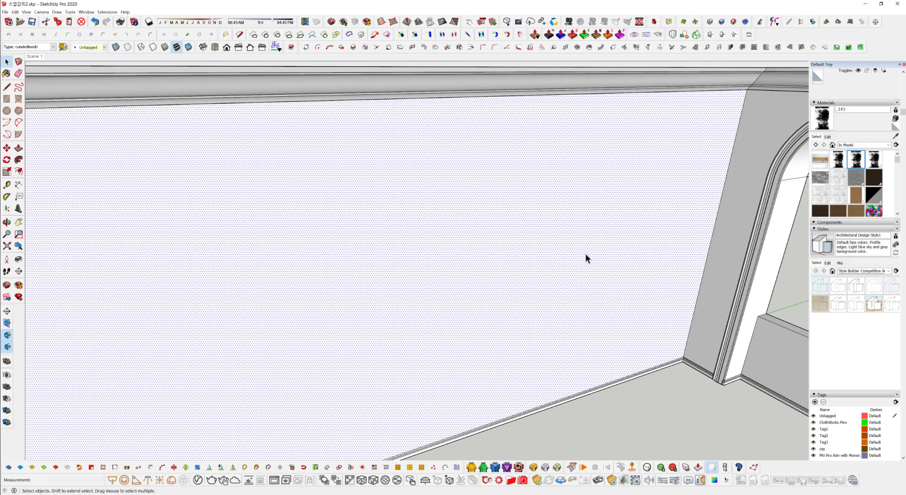
{"action": "left_click", "coordinate": [763, 280]}
{"action": "middle_click_drag", "start_coordinate": [335, 144], "coordinate": [376, 131]}
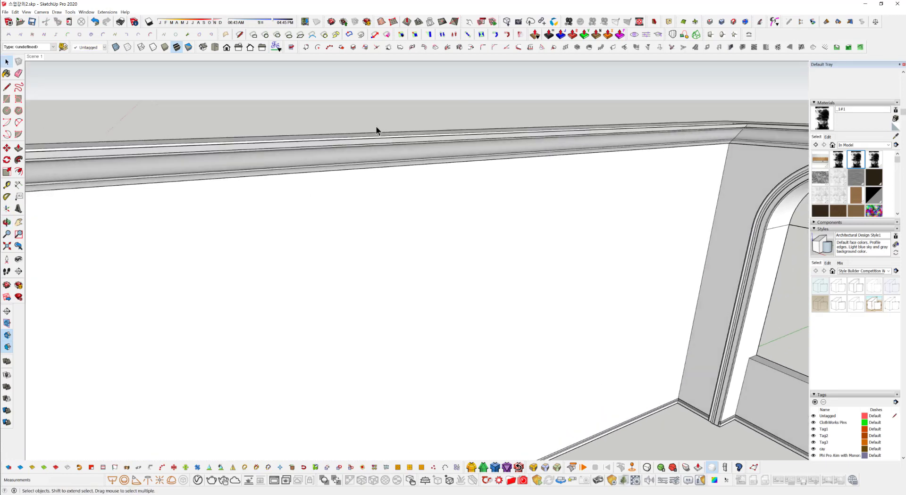
{"action": "left_click", "coordinate": [375, 118]}
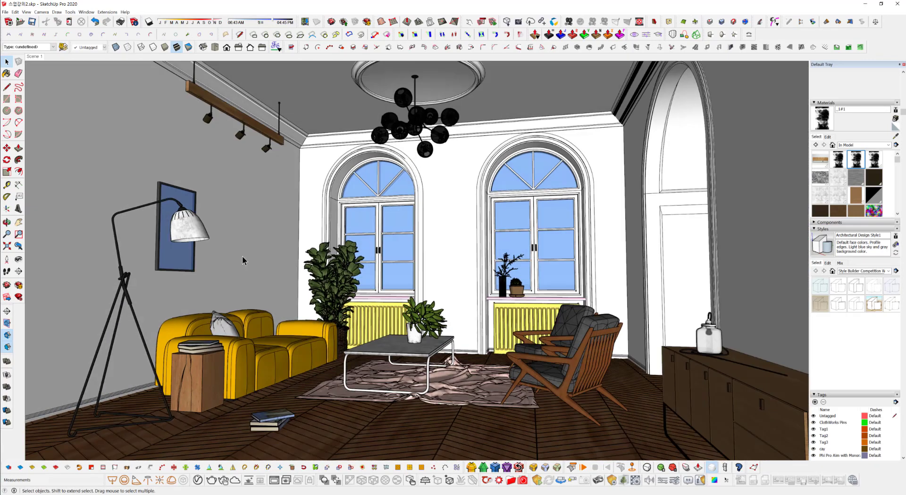
Examine the framed portrait on the wall behind the yellow sofa through its glass pane
{"action": "middle_click_drag", "start_coordinate": [220, 240], "coordinate": [172, 250]}
{"action": "scroll", "coordinate": [172, 250], "scroll_direction": "up", "scroll_amount": 3}
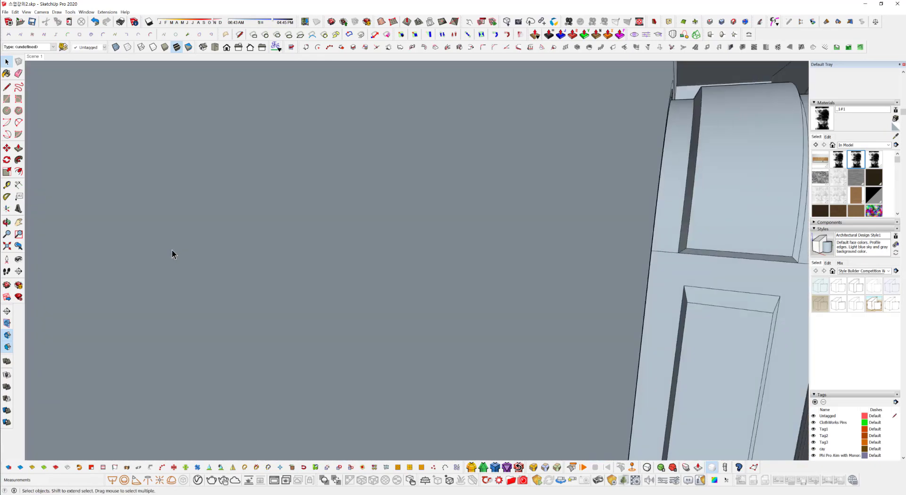
{"action": "scroll", "coordinate": [208, 261], "scroll_direction": "down", "scroll_amount": 5}
{"action": "scroll", "coordinate": [173, 240], "scroll_direction": "up", "scroll_amount": 4}
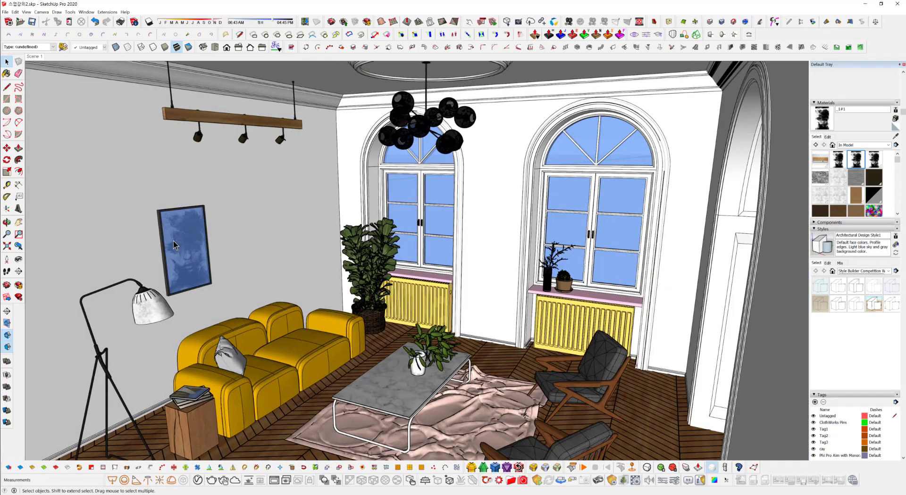
{"action": "scroll", "coordinate": [184, 236], "scroll_direction": "up", "scroll_amount": 5}
{"action": "middle_click_drag", "start_coordinate": [231, 273], "coordinate": [129, 299]}
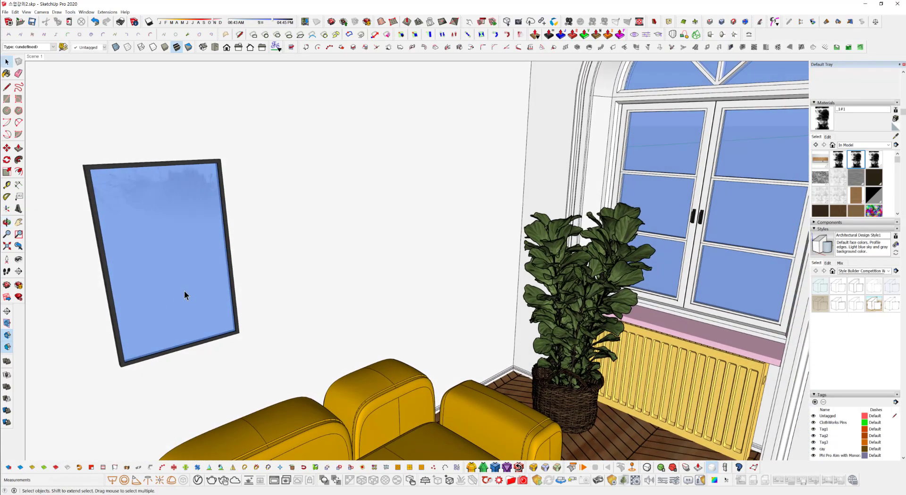
Sample the Translucent Glass Blue material from the picture frame's pane and set its opacity to 19
{"action": "middle_click_drag", "start_coordinate": [235, 284], "coordinate": [298, 342]}
{"action": "scroll", "coordinate": [296, 347], "scroll_direction": "up", "scroll_amount": 4}
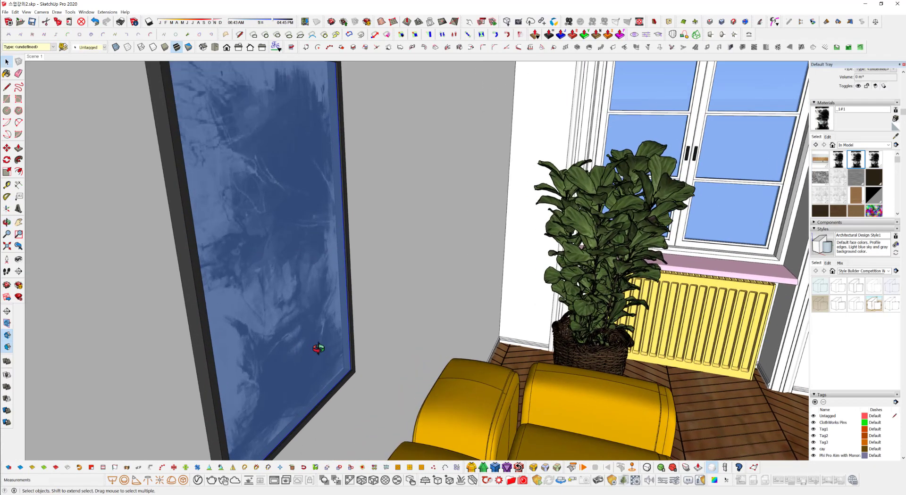
{"action": "scroll", "coordinate": [316, 348], "scroll_direction": "up", "scroll_amount": 2}
{"action": "left_click", "coordinate": [828, 137]}
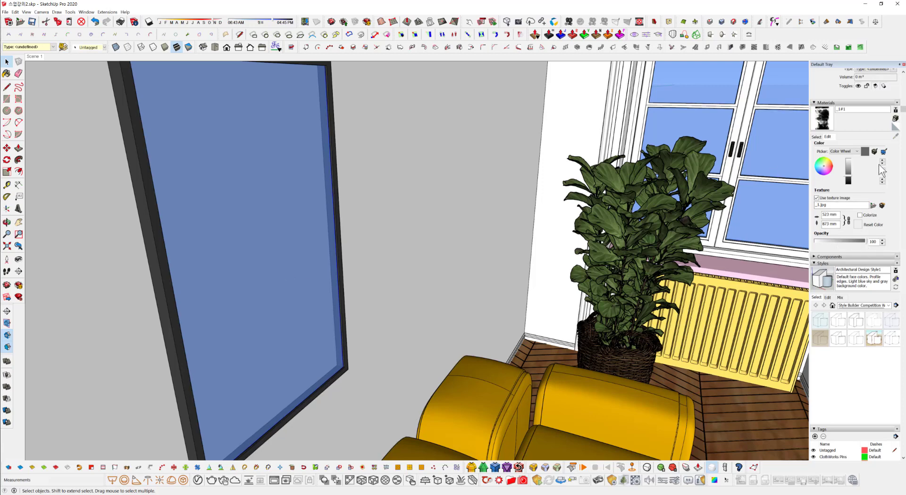
{"action": "left_click", "coordinate": [816, 138]}
{"action": "left_click", "coordinate": [895, 137]}
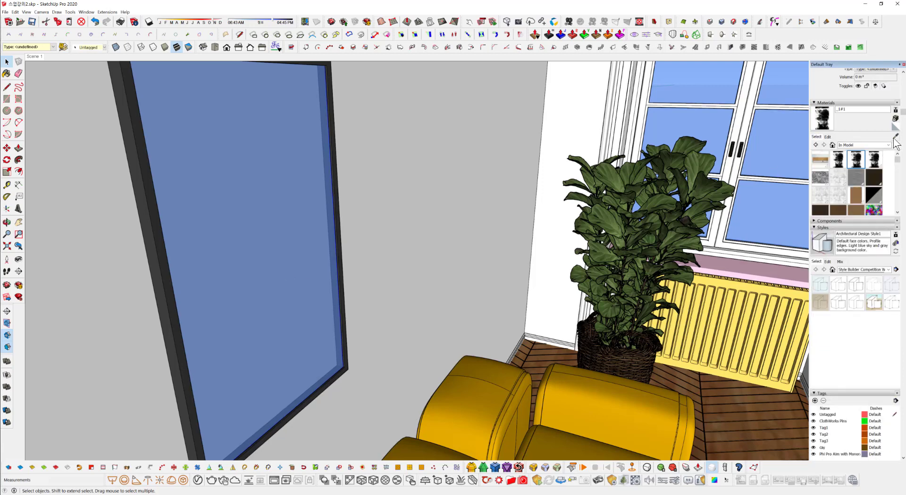
{"action": "left_click", "coordinate": [292, 297]}
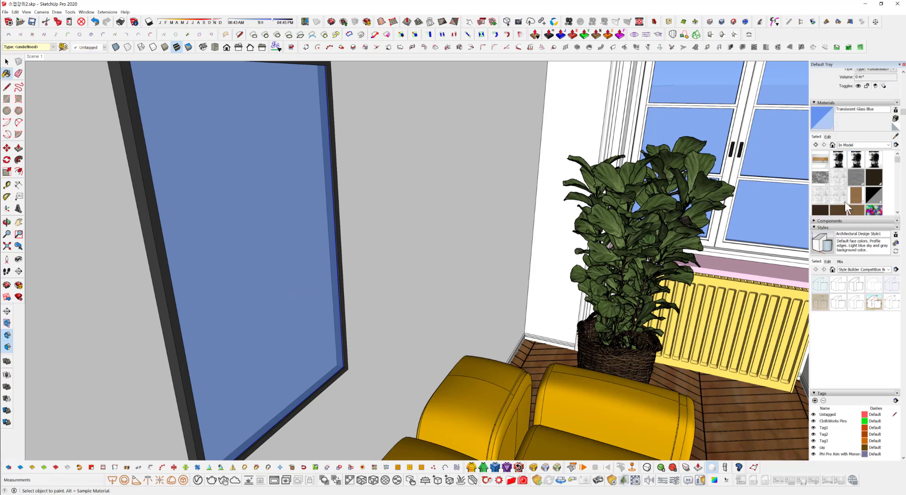
{"action": "left_click", "coordinate": [827, 137]}
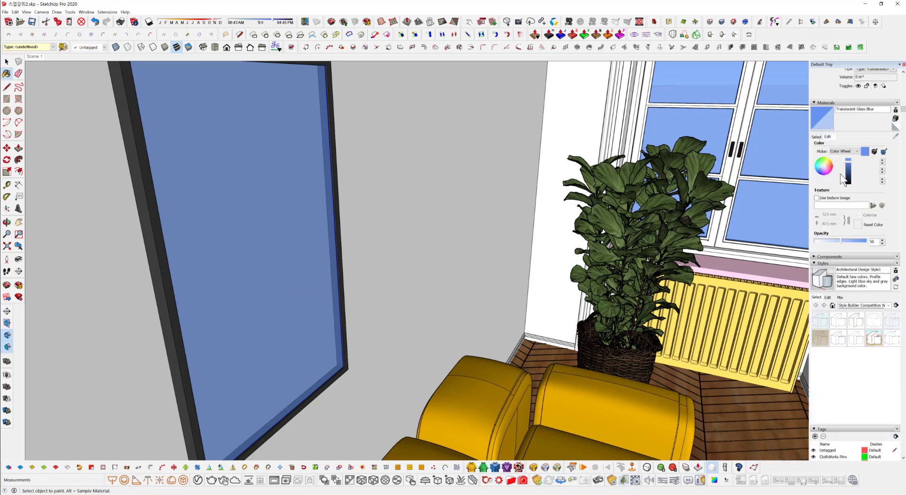
{"action": "left_click", "coordinate": [823, 242]}
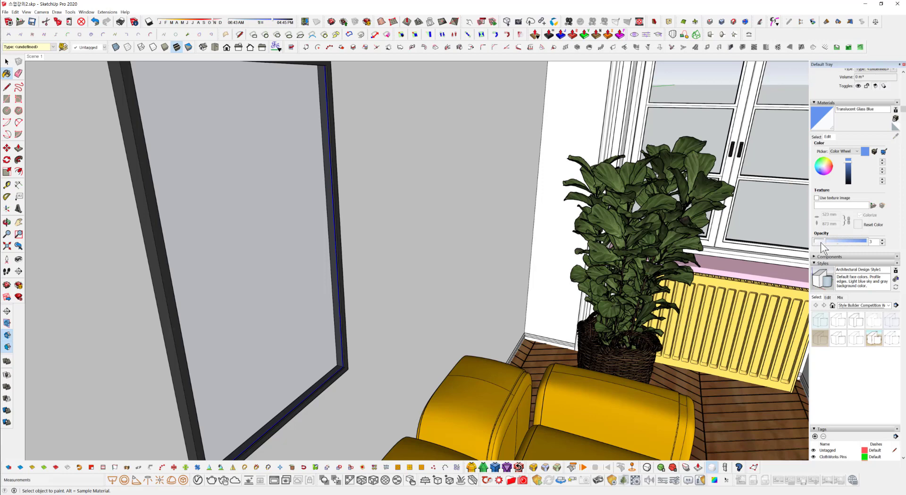
{"action": "left_click", "coordinate": [825, 241]}
Select the framed portrait and move it slightly out from the wall behind the yellow sofa
{"action": "mouse_move", "coordinate": [293, 287]}
{"action": "middle_mouse_down"}
{"action": "mouse_move", "coordinate": [248, 325]}
{"action": "mouse_move", "coordinate": [303, 307]}
{"action": "middle_mouse_up"}
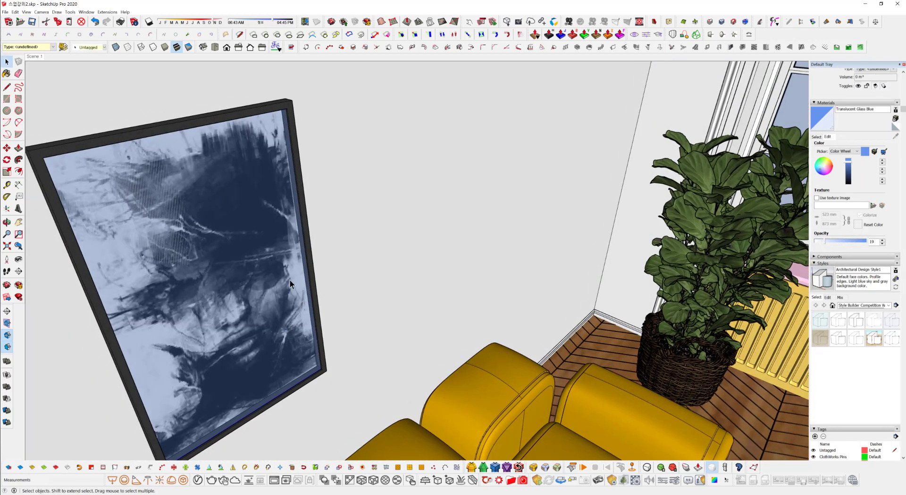
{"action": "middle_click_drag", "start_coordinate": [297, 275], "coordinate": [276, 267]}
{"action": "left_click", "coordinate": [123, 204]}
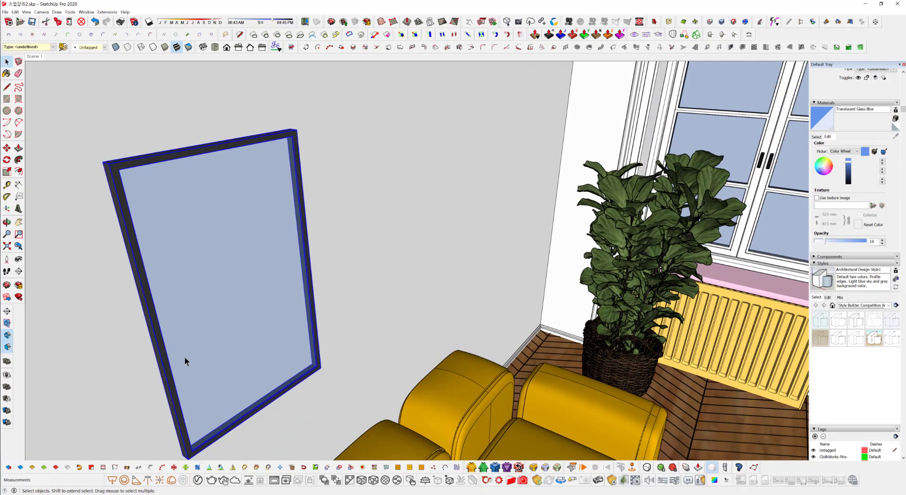
{"action": "key", "text": "m"}
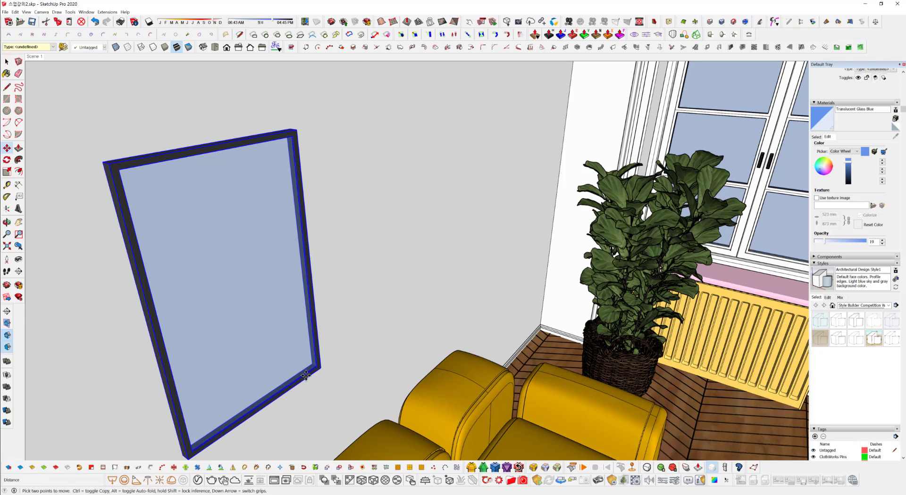
{"action": "left_click", "coordinate": [324, 375]}
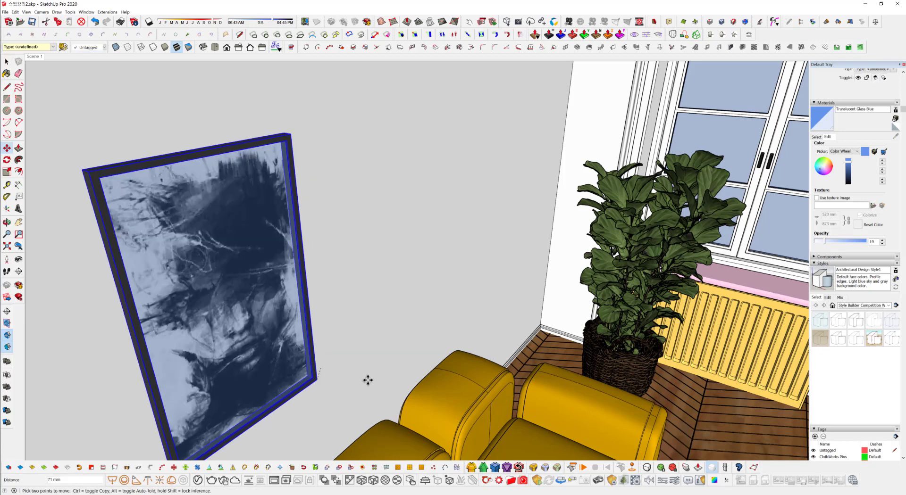
{"action": "left_click", "coordinate": [337, 375]}
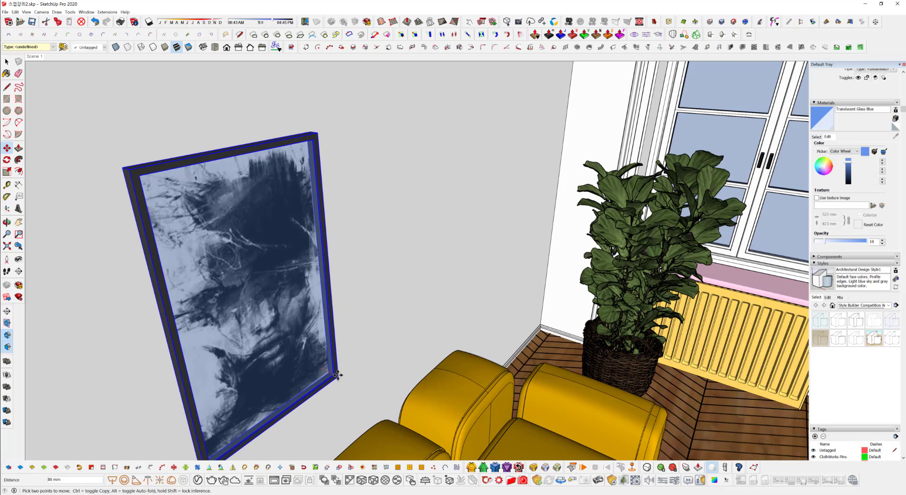
{"action": "key", "text": "ctrl+z"}
Copy the framed portrait about 751 mm along the wall towards the window, placing a second picture beside the first
{"action": "middle_click_drag", "start_coordinate": [350, 382], "coordinate": [400, 325], "text": "shift"}
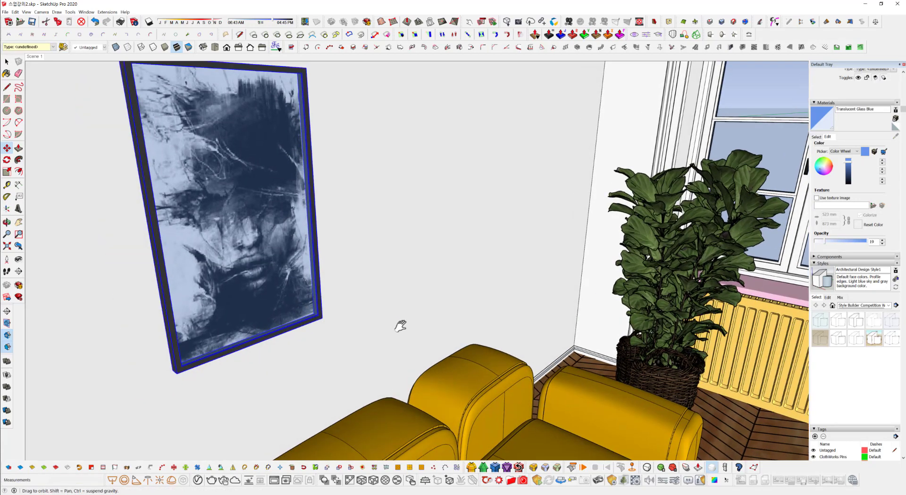
{"action": "scroll", "coordinate": [225, 352], "scroll_direction": "up", "scroll_amount": 4}
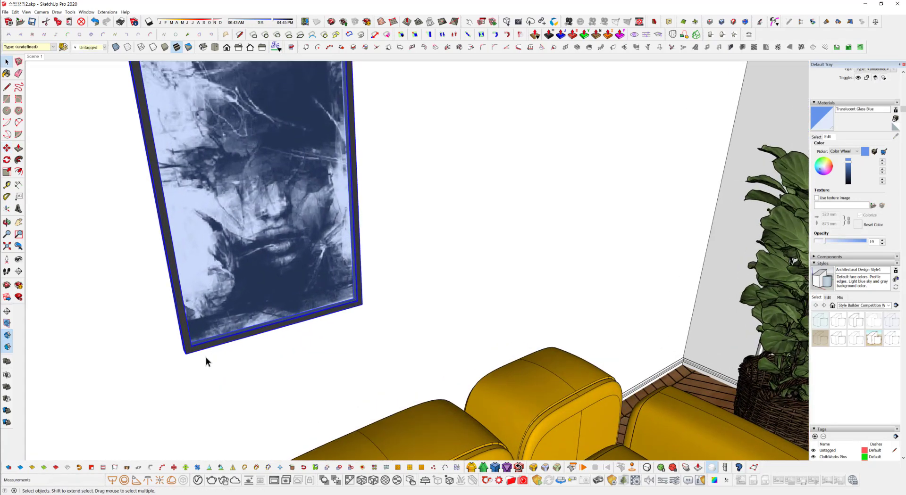
{"action": "key", "text": "m"}
{"action": "key", "text": "ctrl"}
{"action": "left_click", "coordinate": [186, 354]}
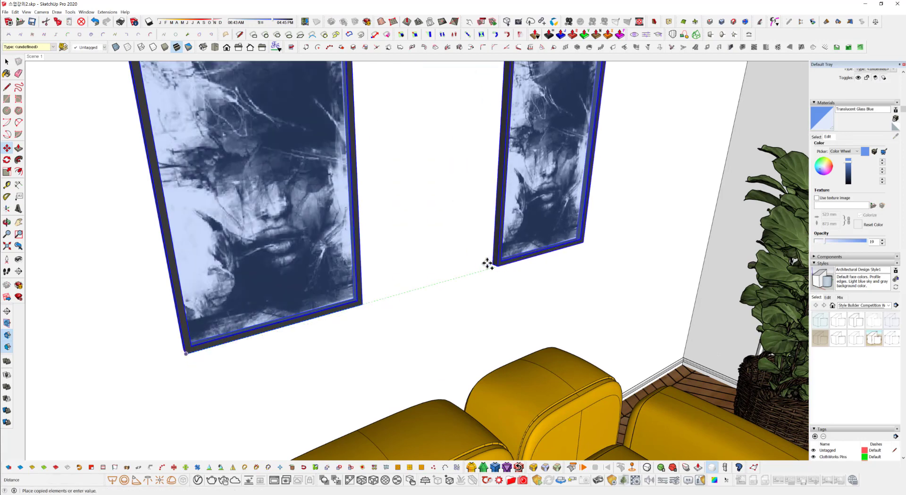
{"action": "middle_click_drag", "start_coordinate": [487, 263], "coordinate": [458, 278]}
{"action": "scroll", "coordinate": [457, 278], "scroll_direction": "down", "scroll_amount": 2}
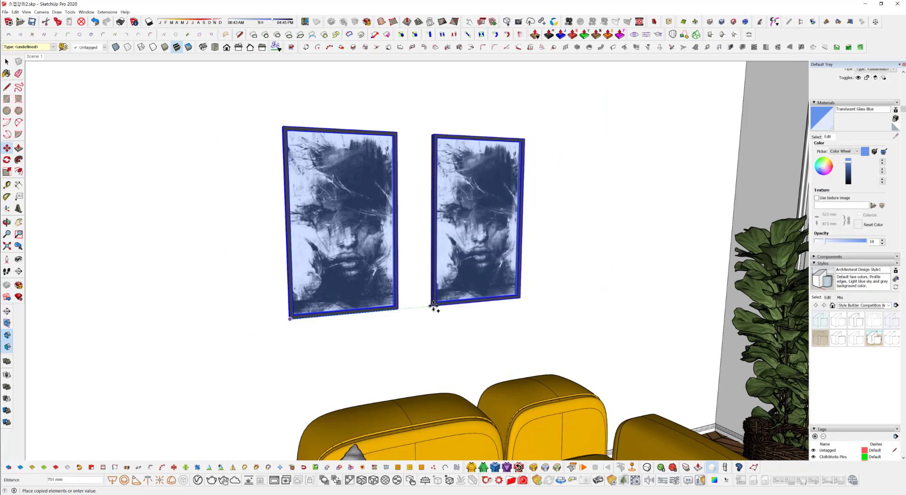
{"action": "left_click", "coordinate": [434, 307]}
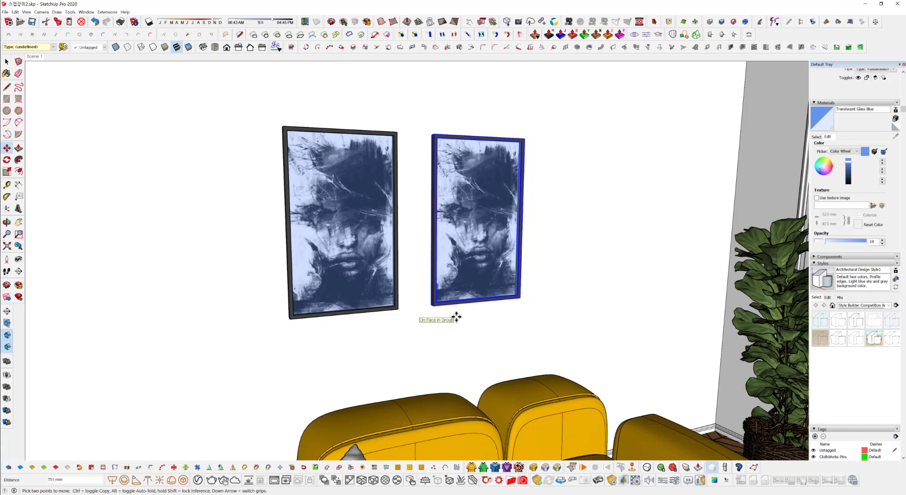
Repeat the framed picture copy with *2 to form a row of three pictures above the sofa
{"action": "type", "text": "*2"}
{"action": "key", "text": "Return"}
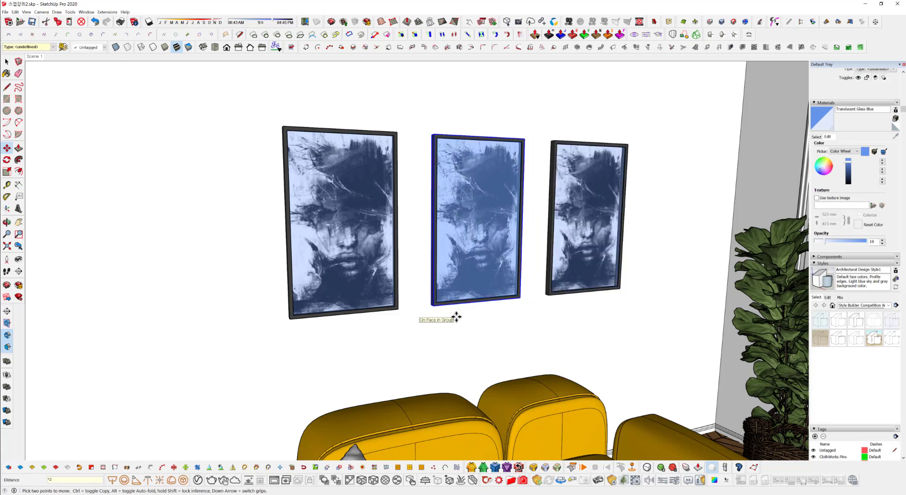
{"action": "middle_click_drag", "start_coordinate": [543, 302], "coordinate": [485, 334]}
{"action": "left_click", "coordinate": [418, 255]}
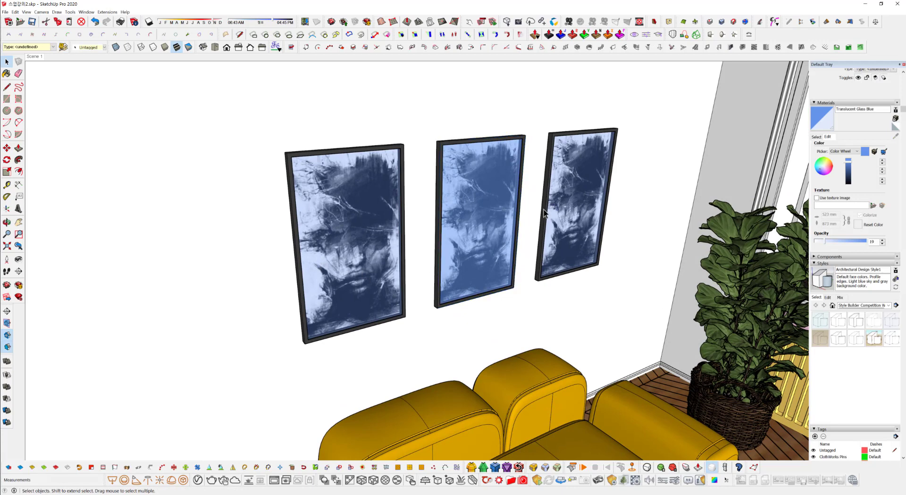
Group all the parts of the original framed picture at the lamp end of the row
{"action": "left_click_drag", "start_coordinate": [202, 74], "coordinate": [418, 366]}
{"action": "right_click", "coordinate": [357, 222]}
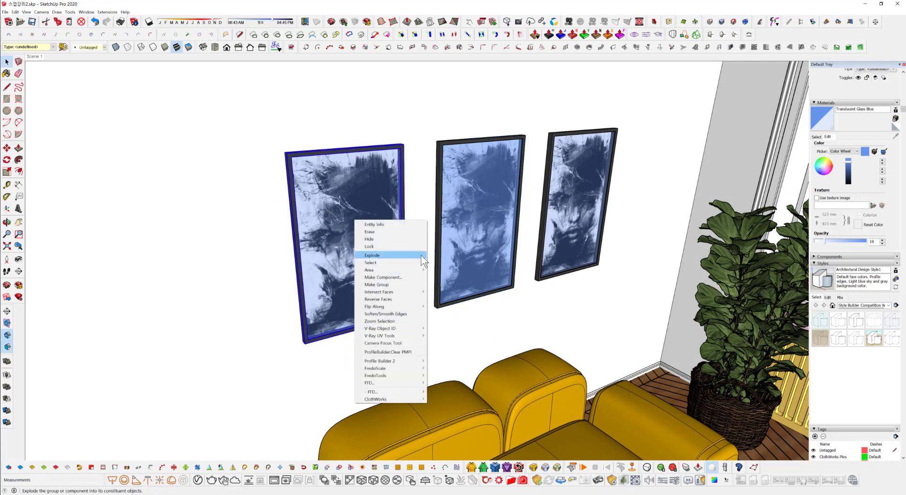
{"action": "left_click", "coordinate": [414, 285]}
{"action": "middle_click_drag", "start_coordinate": [444, 220], "coordinate": [407, 222]}
{"action": "left_click", "coordinate": [406, 223]}
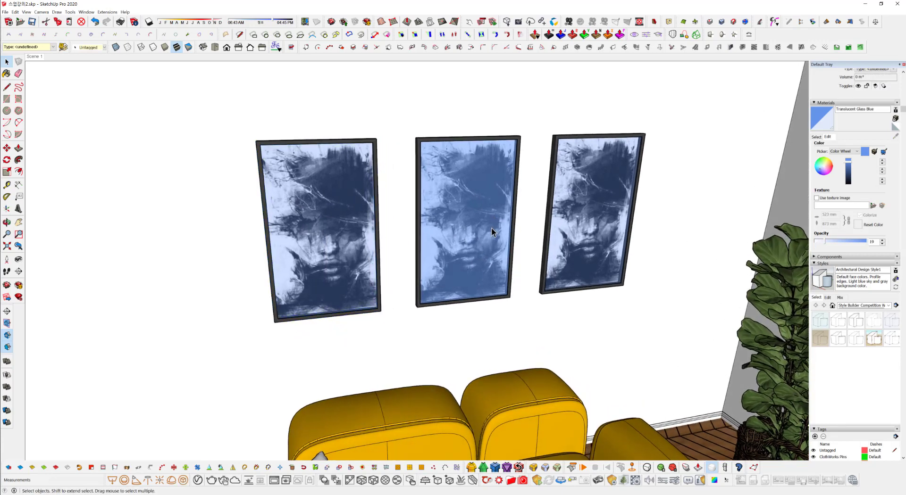
Delete the other two framed pictures nearer the window, keeping only the newly grouped one
{"action": "middle_click_drag", "start_coordinate": [466, 234], "coordinate": [547, 240]}
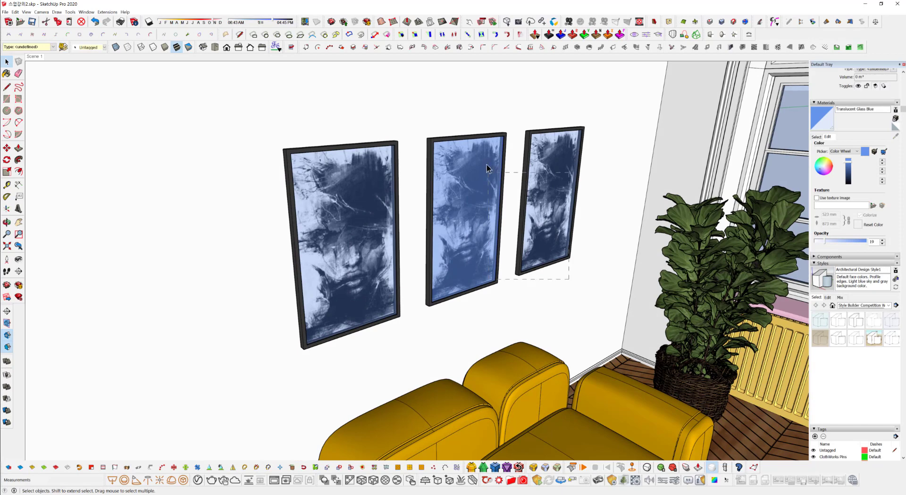
{"action": "left_click_drag", "start_coordinate": [487, 168], "coordinate": [486, 166]}
{"action": "left_click_drag", "start_coordinate": [408, 98], "coordinate": [619, 330]}
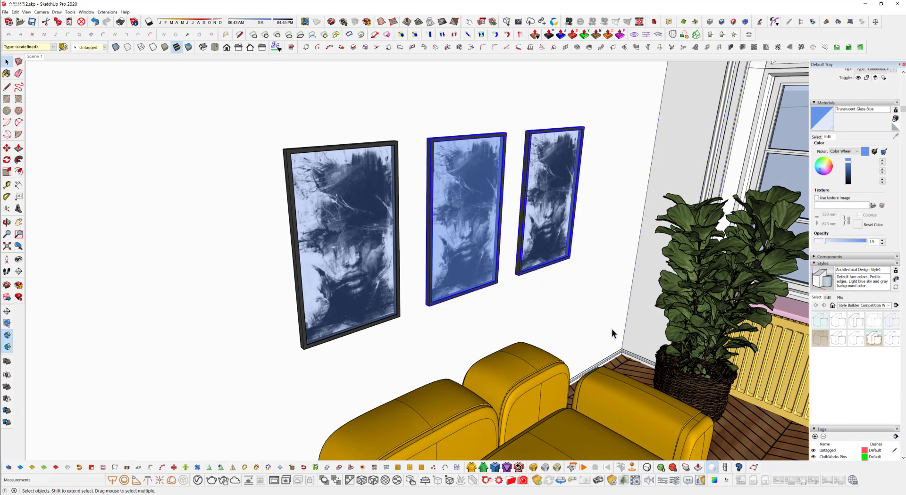
{"action": "key", "text": "Delete"}
Copy the grouped picture about 745 mm along the green axis and repeat it with *2 for a row of three
{"action": "left_click", "coordinate": [380, 294]}
{"action": "middle_click_drag", "start_coordinate": [381, 294], "coordinate": [328, 331]}
{"action": "key", "text": "m"}
{"action": "left_click", "coordinate": [264, 330]}
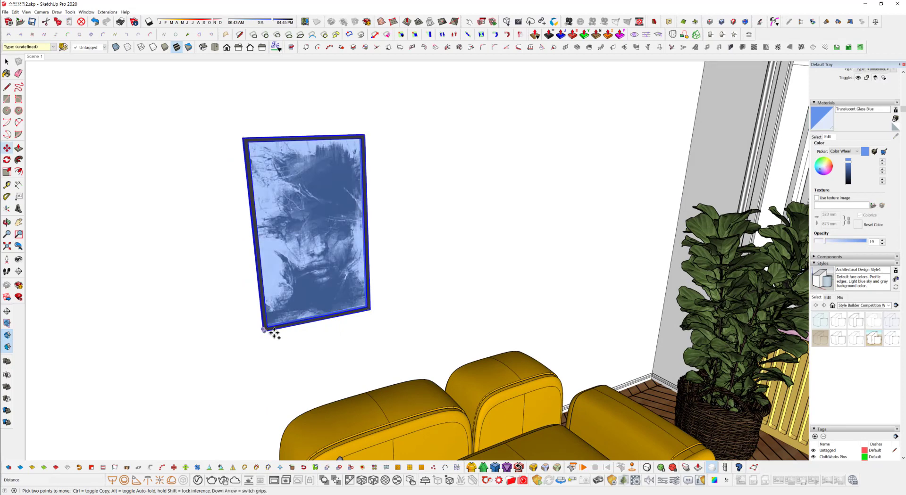
{"action": "key", "text": "ctrl"}
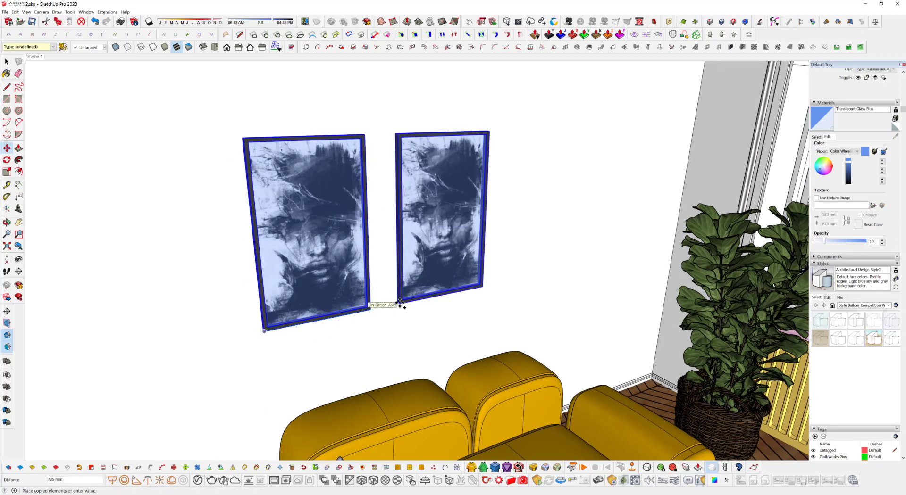
{"action": "left_click", "coordinate": [401, 303]}
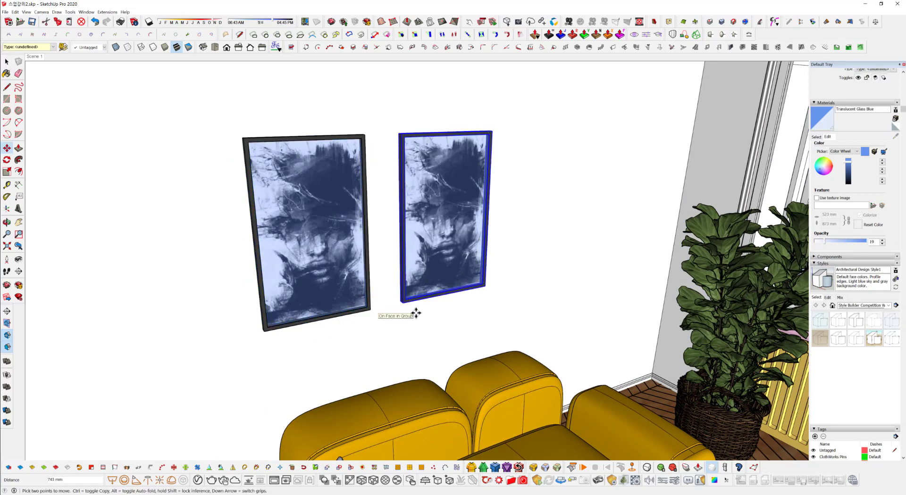
{"action": "key", "text": "Return"}
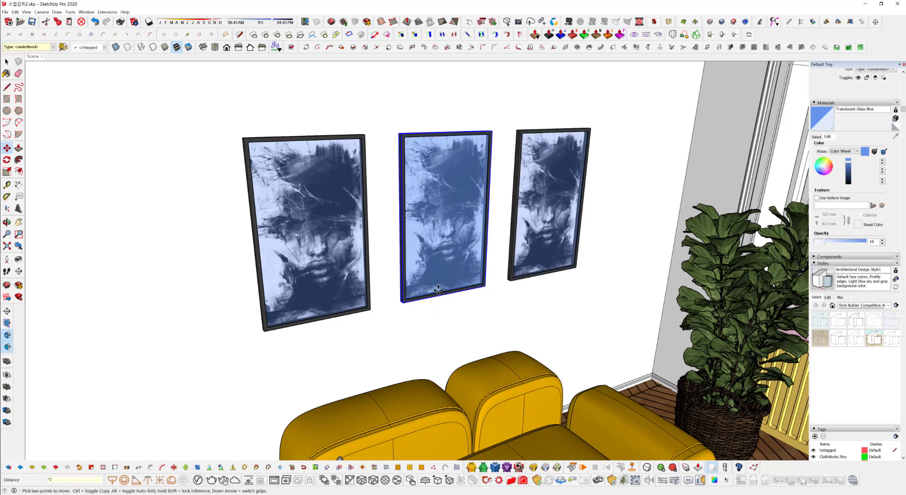
Select all three grouped pictures on the wall above the sofa
{"action": "key", "text": "space"}
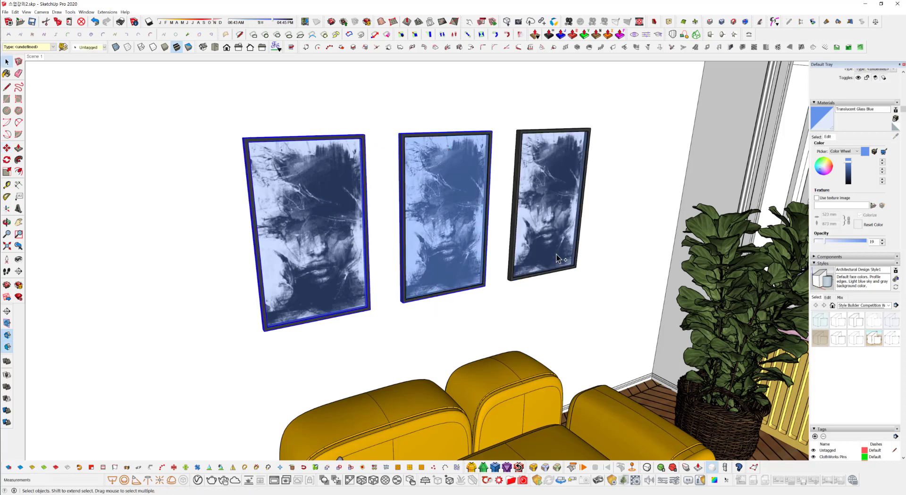
{"action": "left_click", "coordinate": [555, 254], "text": "ctrl"}
{"action": "middle_click_drag", "start_coordinate": [444, 237], "coordinate": [582, 256]}
{"action": "key", "text": "m"}
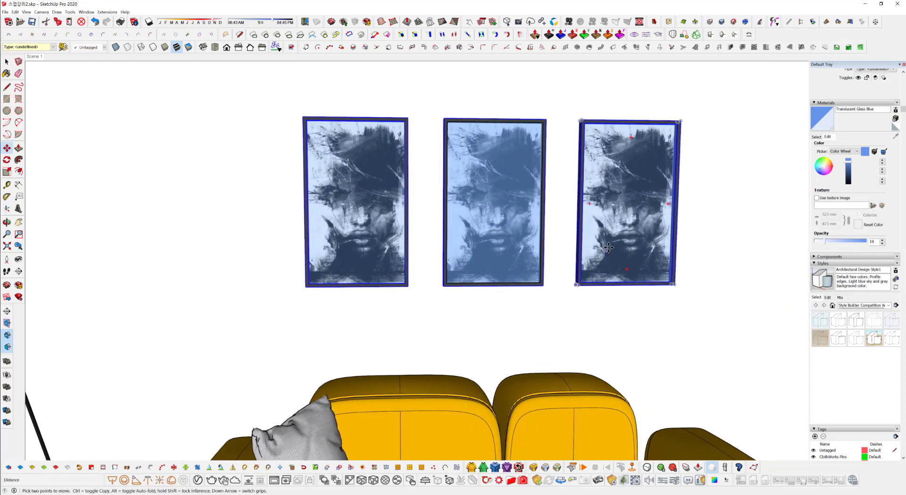
{"action": "left_click", "coordinate": [607, 249]}
{"action": "key", "text": "Escape"}
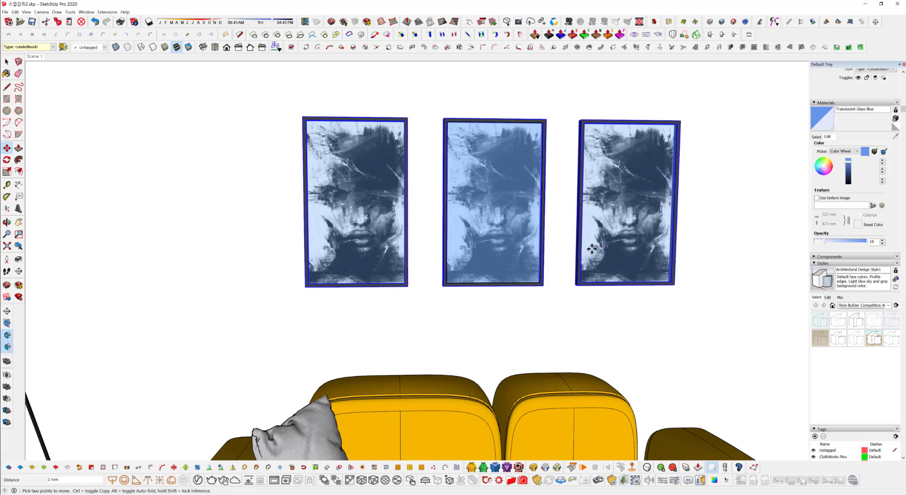
{"action": "left_click", "coordinate": [599, 250]}
{"action": "key", "text": "space"}
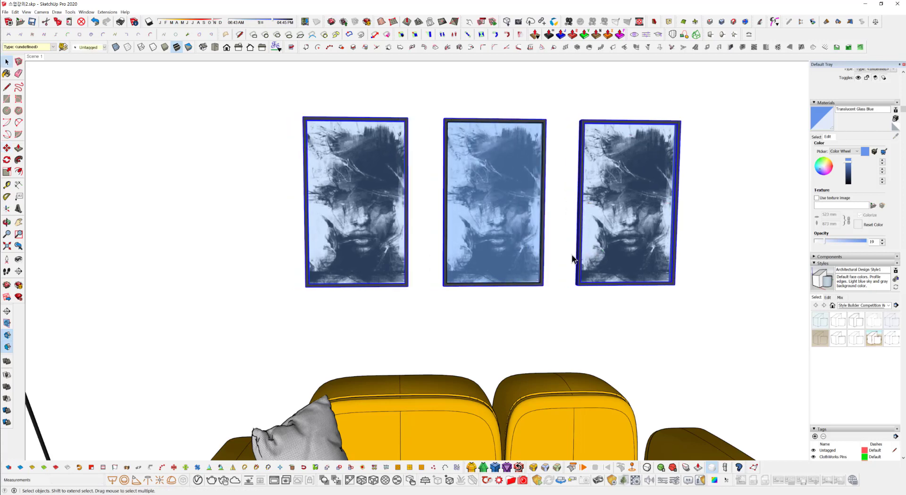
Move the three selected pictures slightly along the wall toward the floor lamp and delete the leftover frame and glass overlapping the middle one
{"action": "key", "text": "m"}
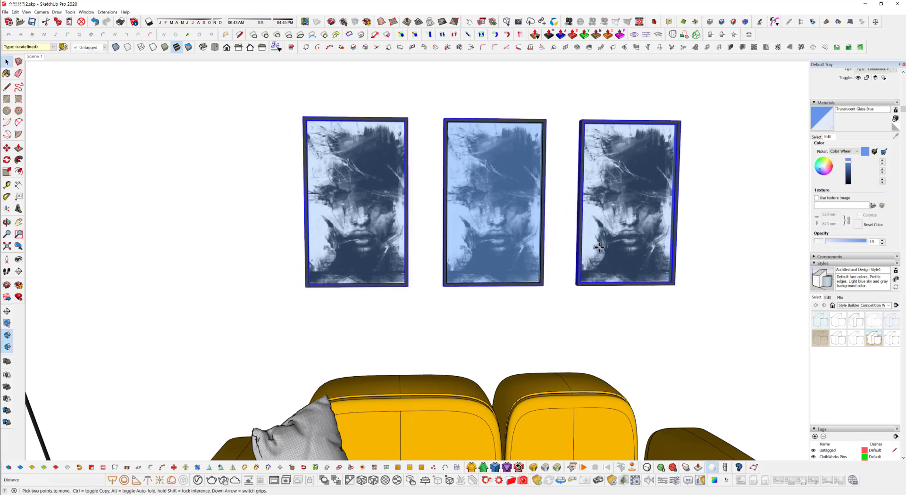
{"action": "left_click", "coordinate": [599, 249]}
{"action": "left_click", "coordinate": [579, 248]}
{"action": "key", "text": "space"}
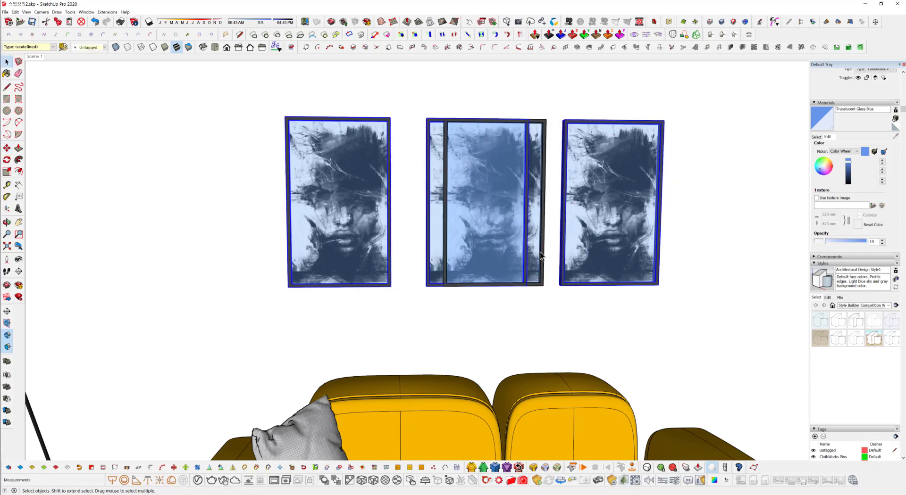
{"action": "left_click", "coordinate": [541, 258]}
{"action": "key", "text": "Delete"}
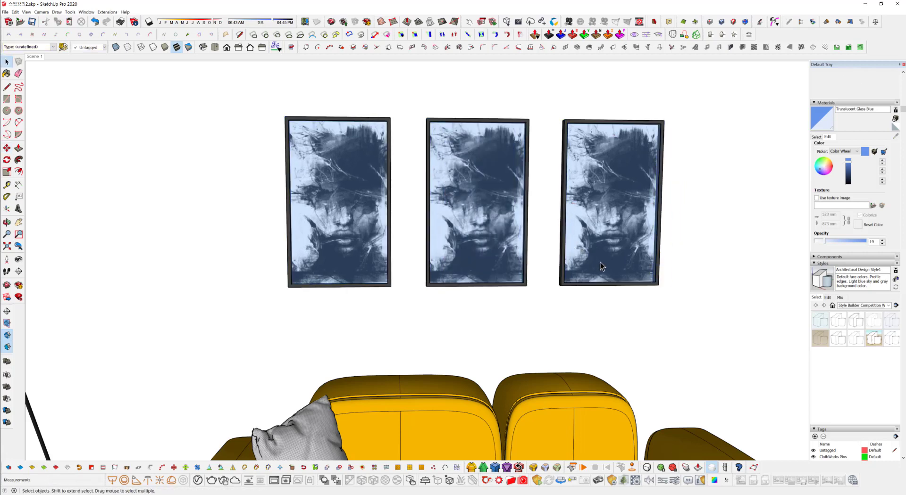
Move the picture nearest the floor lamp 100 mm away from the middle one
{"action": "middle_click_drag", "start_coordinate": [592, 267], "coordinate": [783, 288]}
{"action": "scroll", "coordinate": [554, 265], "scroll_direction": "down", "scroll_amount": 2}
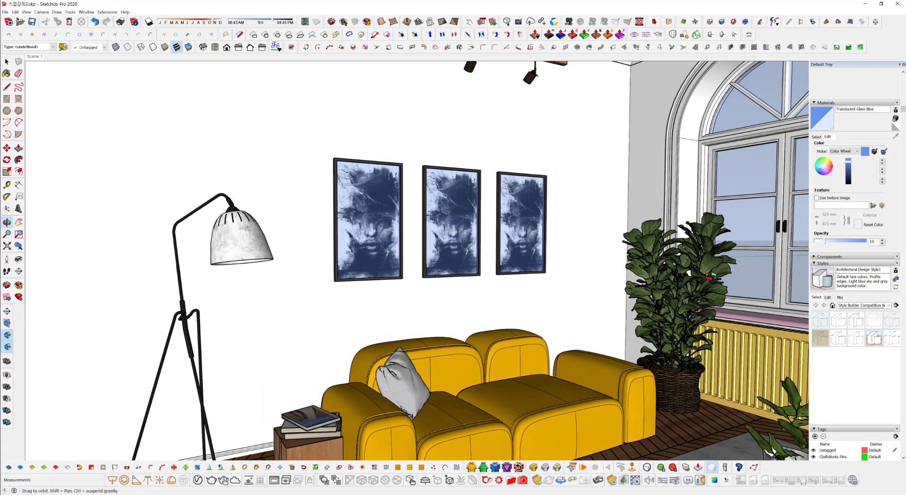
{"action": "scroll", "coordinate": [475, 295], "scroll_direction": "up", "scroll_amount": 1}
{"action": "scroll", "coordinate": [475, 297], "scroll_direction": "up", "scroll_amount": 2}
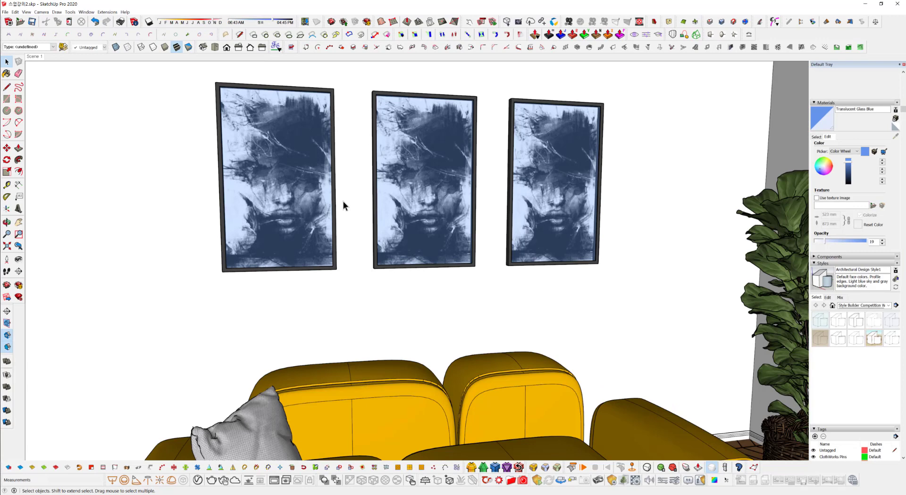
{"action": "left_click", "coordinate": [261, 249]}
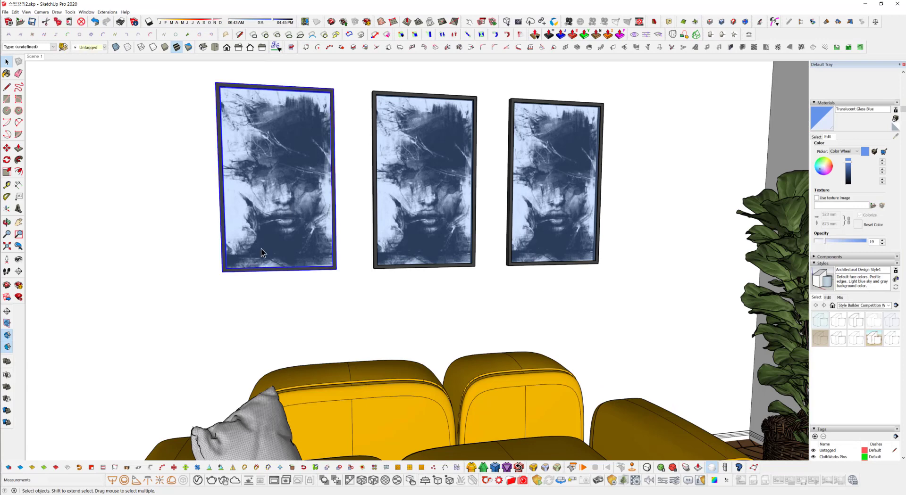
{"action": "middle_click_drag", "start_coordinate": [262, 249], "coordinate": [303, 258]}
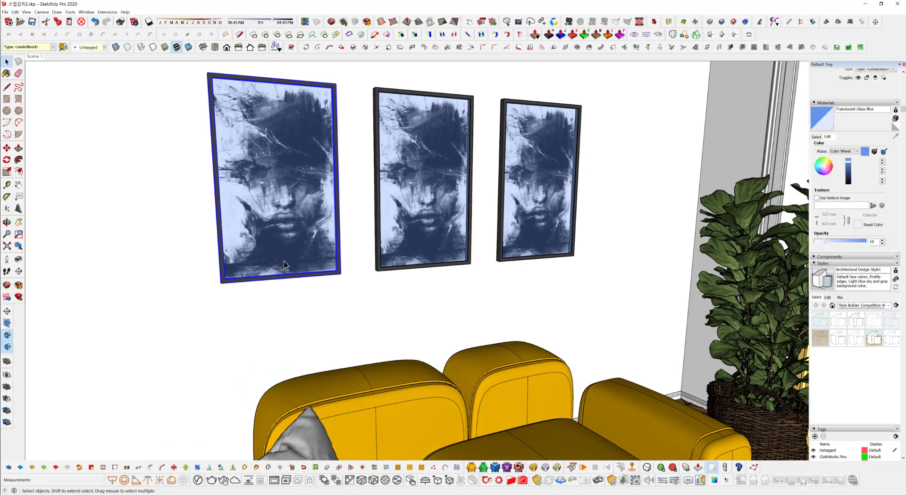
{"action": "key", "text": "m"}
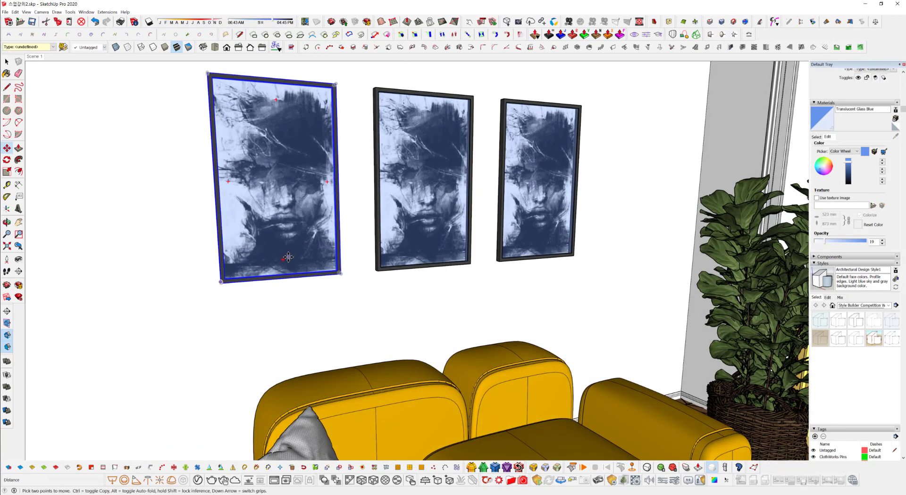
{"action": "left_click", "coordinate": [303, 247]}
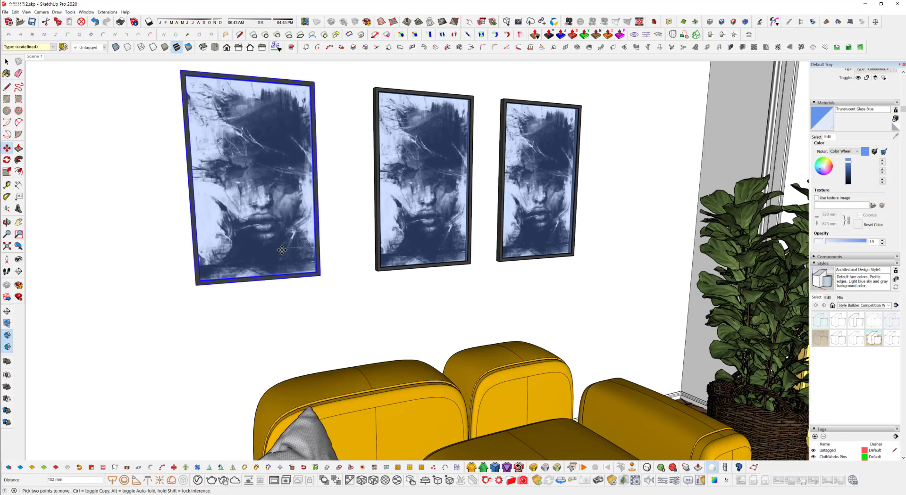
{"action": "key", "text": "Return"}
{"action": "key", "text": "space"}
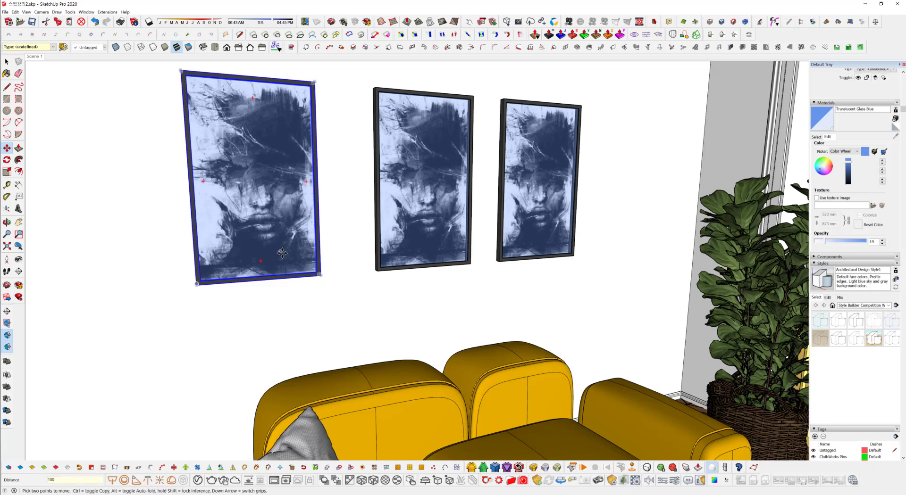
Move the picture nearest the window 100 mm away from the middle one
{"action": "left_click", "coordinate": [556, 212]}
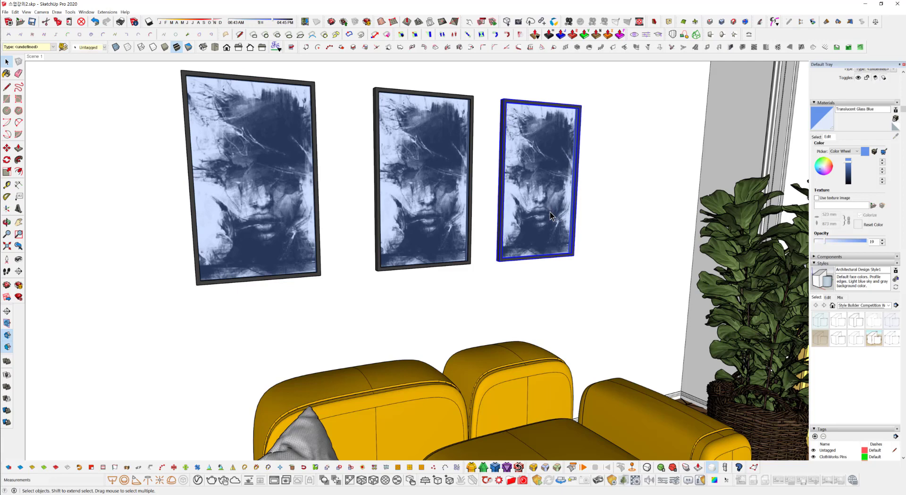
{"action": "key", "text": "m"}
{"action": "left_click", "coordinate": [550, 212]}
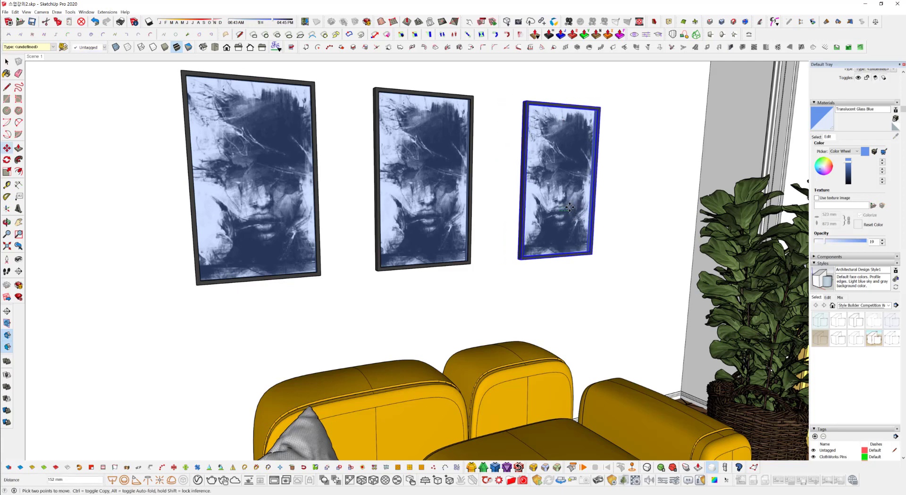
{"action": "type", "text": "100"}
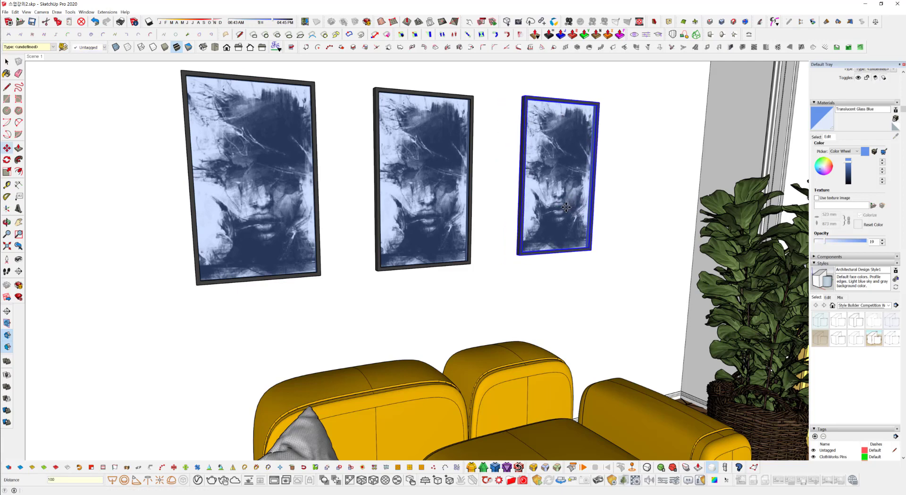
{"action": "key", "text": "Return"}
Open the middle picture's group and delete its frame and glass, keeping the artwork
{"action": "middle_click_drag", "start_coordinate": [543, 248], "coordinate": [415, 257]}
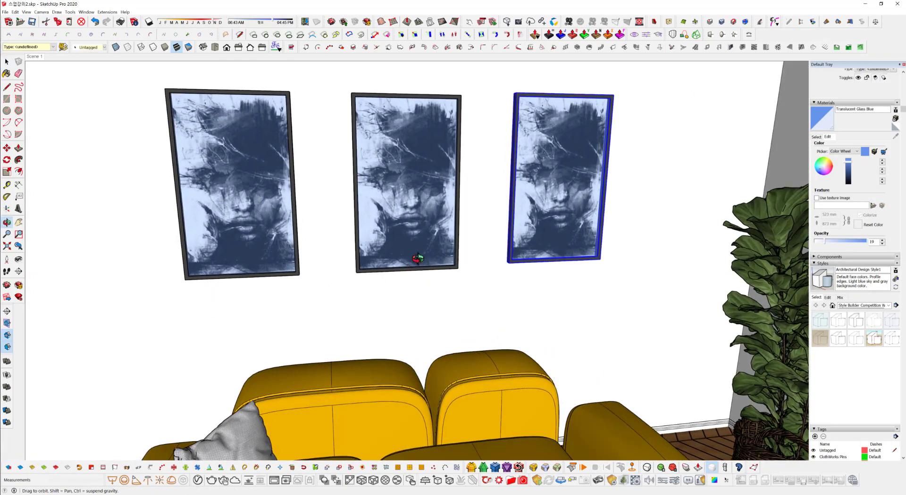
{"action": "left_click", "coordinate": [418, 212]}
{"action": "middle_click_drag", "start_coordinate": [372, 230], "coordinate": [408, 229]}
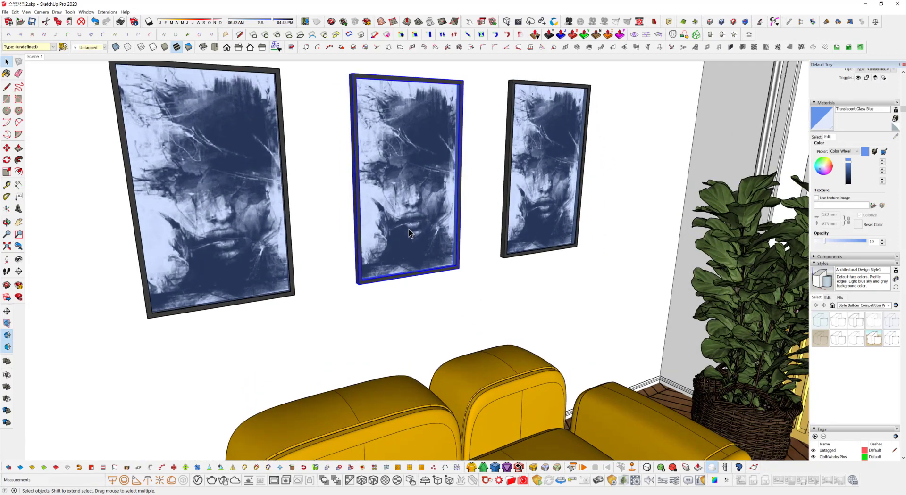
{"action": "double_click", "coordinate": [409, 229]}
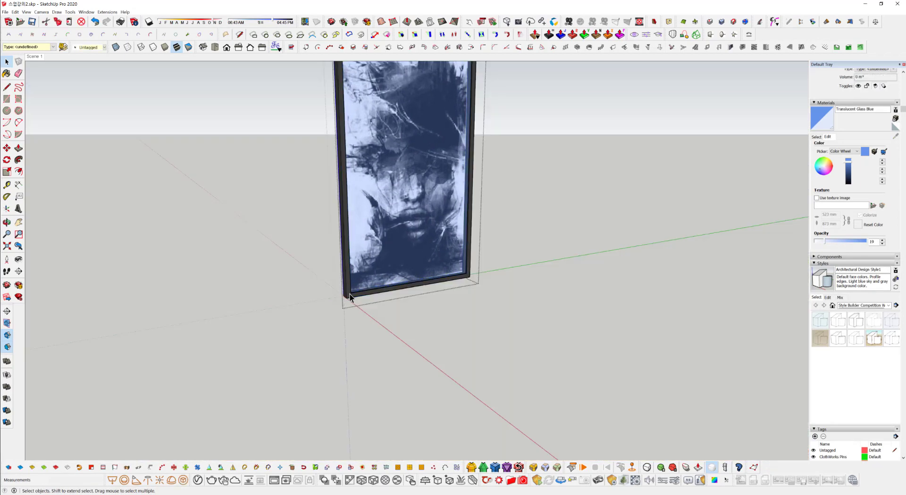
{"action": "left_click", "coordinate": [349, 293]}
{"action": "key", "text": "Delete"}
Select the artwork face inside the middle picture and load Color A03 from the Colors material collection
{"action": "double_click", "coordinate": [406, 233]}
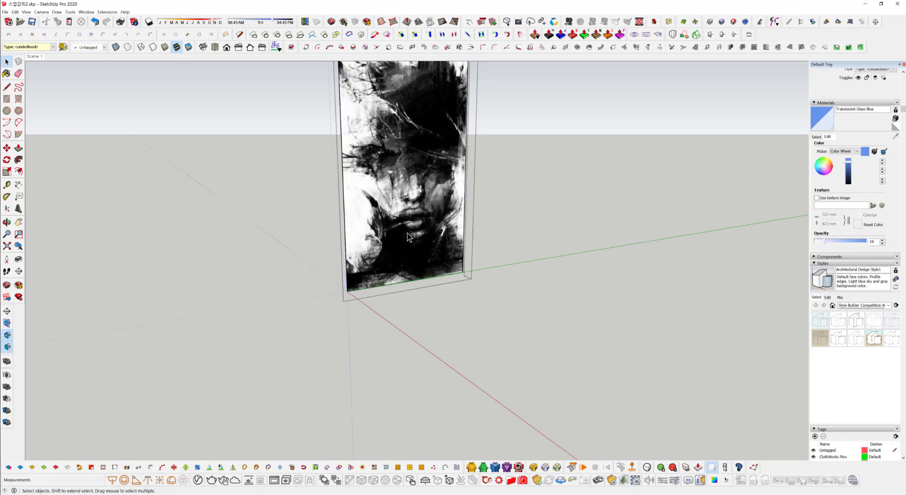
{"action": "left_click", "coordinate": [407, 233]}
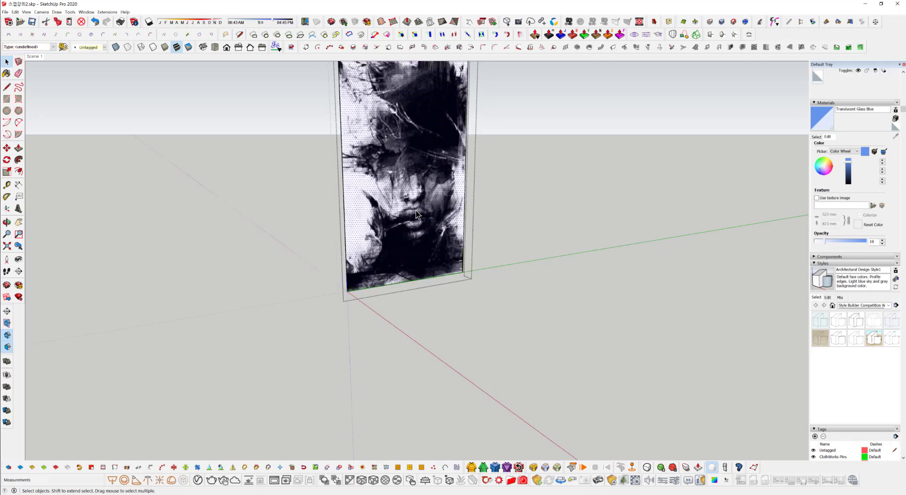
{"action": "left_click", "coordinate": [818, 137]}
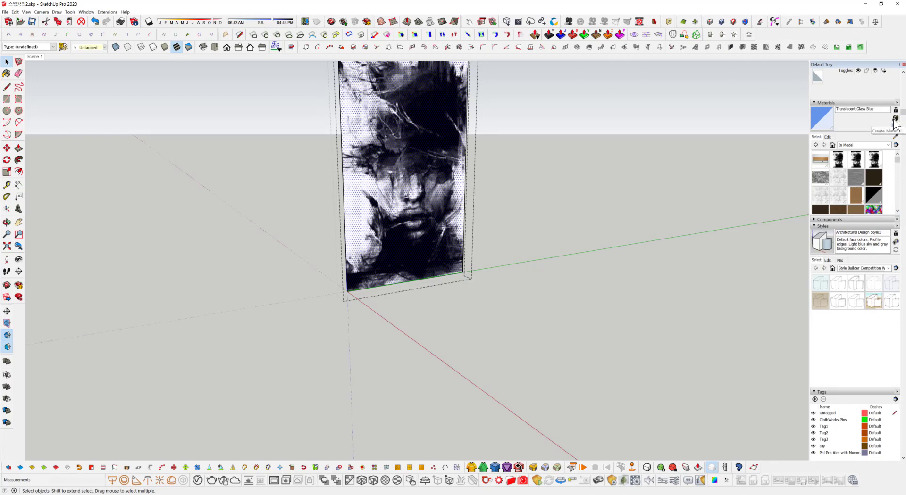
{"action": "left_click", "coordinate": [857, 145]}
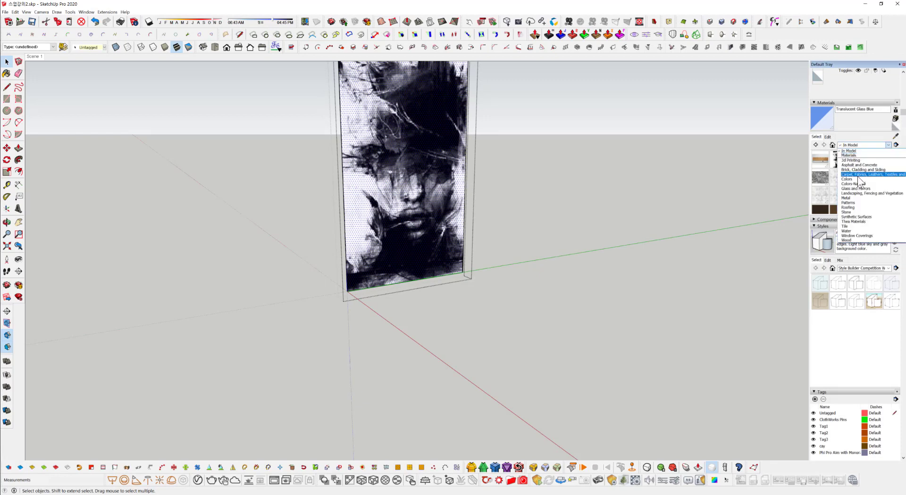
{"action": "left_click", "coordinate": [868, 180]}
{"action": "left_click", "coordinate": [850, 165]}
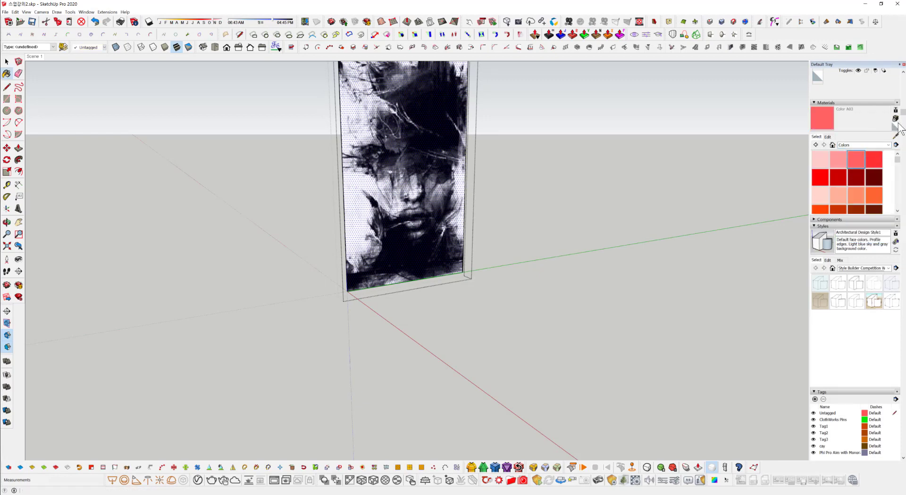
Create a material named www22 using the black-and-white portrait image beginning fe19d734 as its texture, and paint the artwork face with it
{"action": "left_click", "coordinate": [895, 119]}
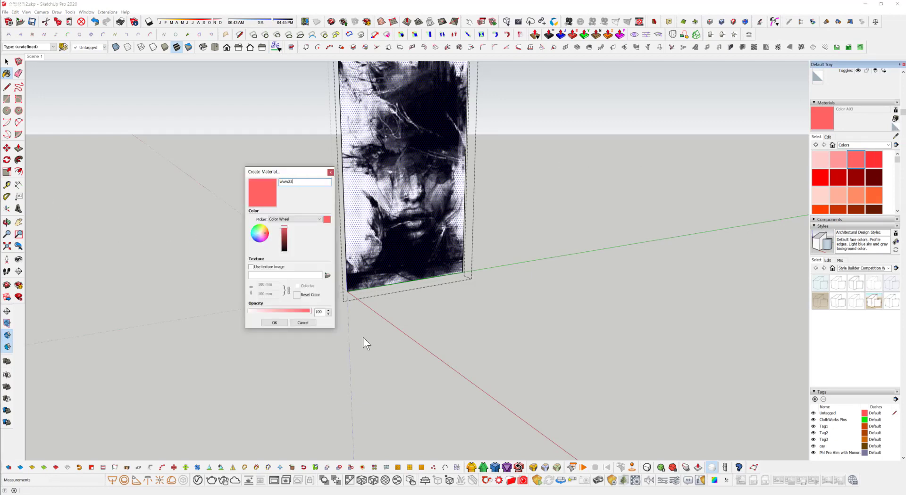
{"action": "left_click", "coordinate": [251, 267]}
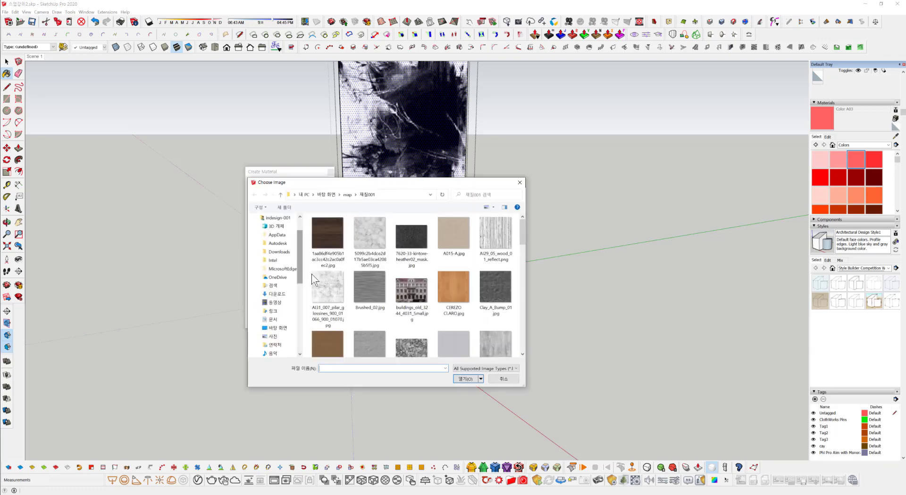
{"action": "scroll", "coordinate": [426, 291], "scroll_direction": "down", "scroll_amount": 3}
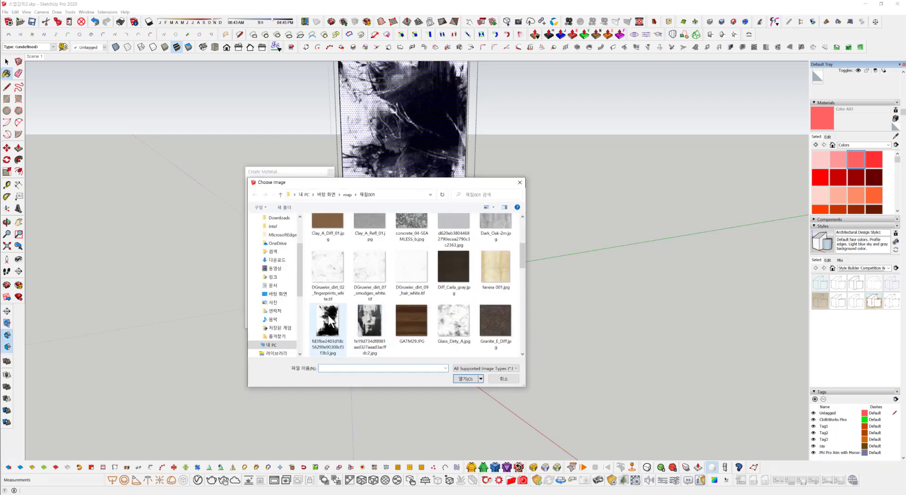
{"action": "left_click", "coordinate": [363, 326]}
{"action": "left_click", "coordinate": [466, 379]}
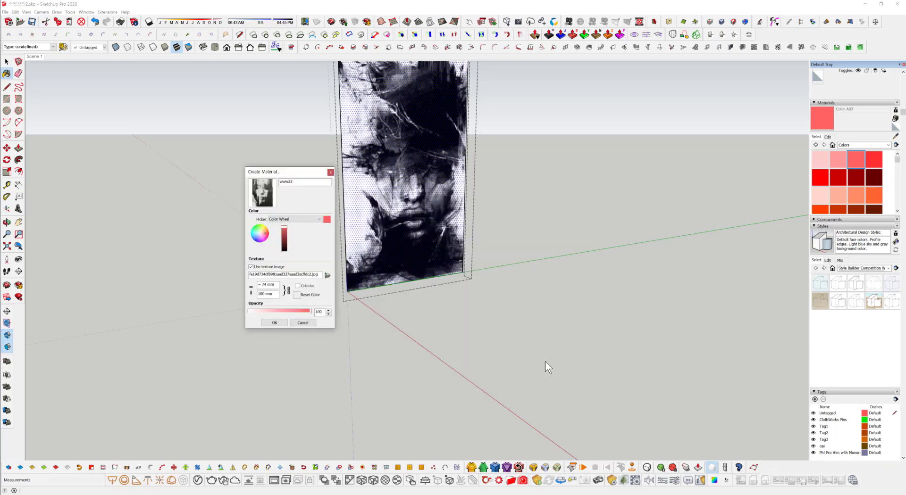
{"action": "left_click", "coordinate": [272, 322]}
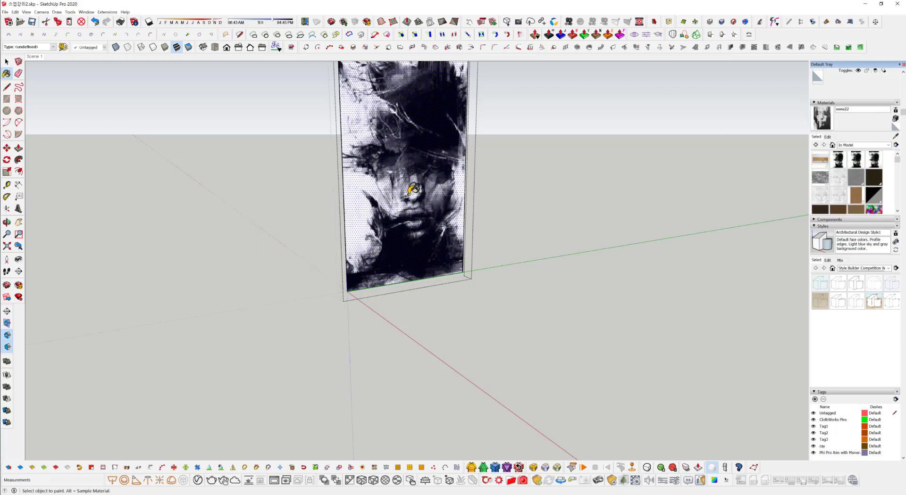
{"action": "left_click", "coordinate": [417, 199]}
{"action": "mouse_move", "coordinate": [443, 255]}
{"action": "middle_mouse_down"}
{"action": "mouse_move", "coordinate": [398, 298]}
{"action": "mouse_move", "coordinate": [395, 390]}
{"action": "mouse_move", "coordinate": [393, 368]}
{"action": "middle_mouse_up"}
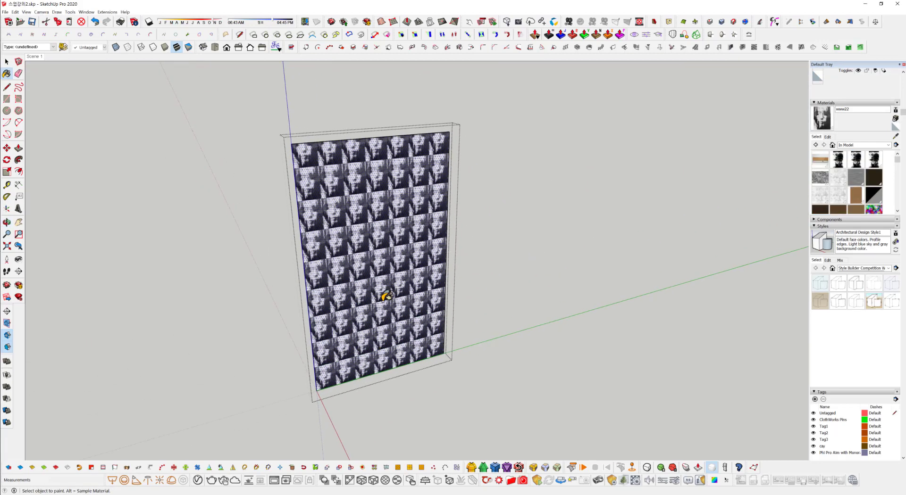
Scale and position the portrait texture on the middle picture's artwork so a single image fills the face, and exit the picture's groups
{"action": "key", "text": "space"}
{"action": "right_click", "coordinate": [380, 292]}
{"action": "mouse_move", "coordinate": [421, 375]}
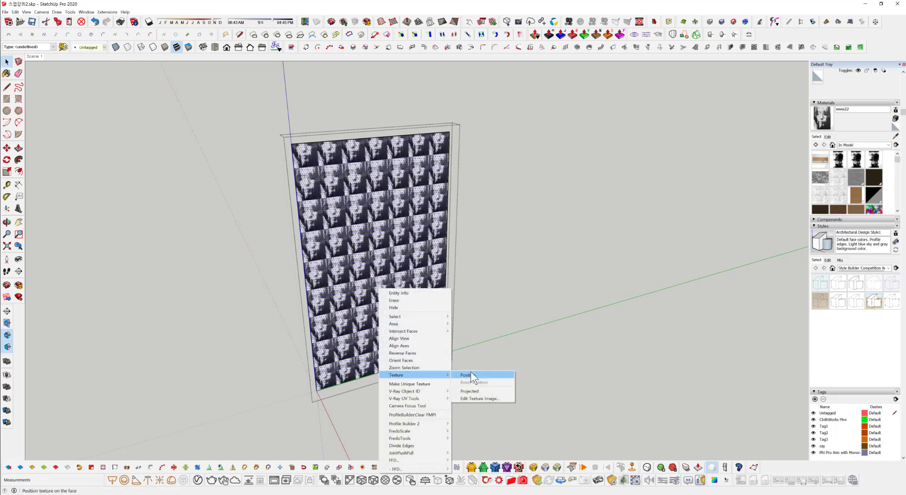
{"action": "left_click", "coordinate": [477, 374]}
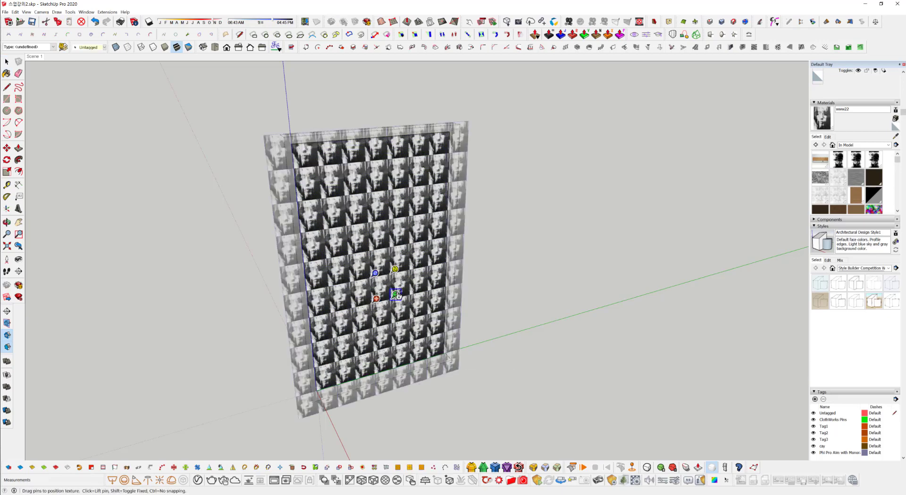
{"action": "left_click_drag", "start_coordinate": [396, 294], "coordinate": [518, 266]}
{"action": "left_click_drag", "start_coordinate": [376, 299], "coordinate": [325, 385]}
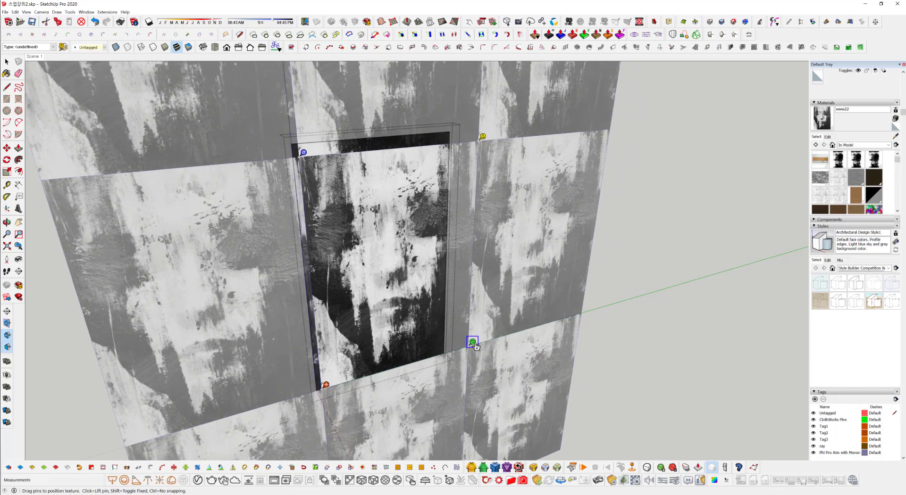
{"action": "left_click_drag", "start_coordinate": [473, 345], "coordinate": [481, 340]}
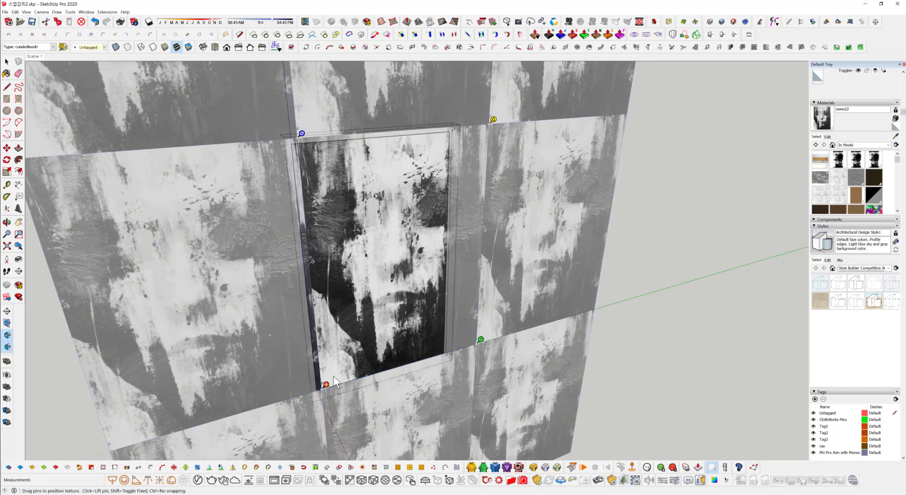
{"action": "left_click_drag", "start_coordinate": [347, 369], "coordinate": [341, 374]}
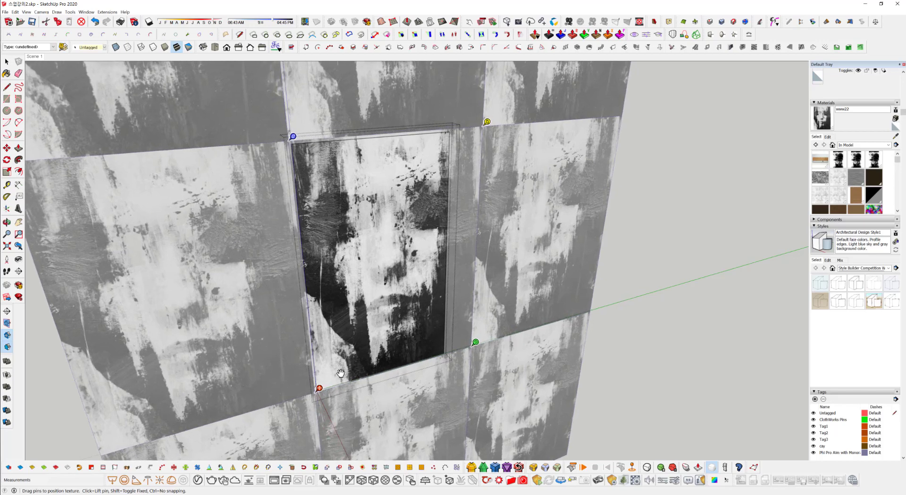
{"action": "right_click", "coordinate": [510, 286]}
{"action": "left_click", "coordinate": [540, 296]}
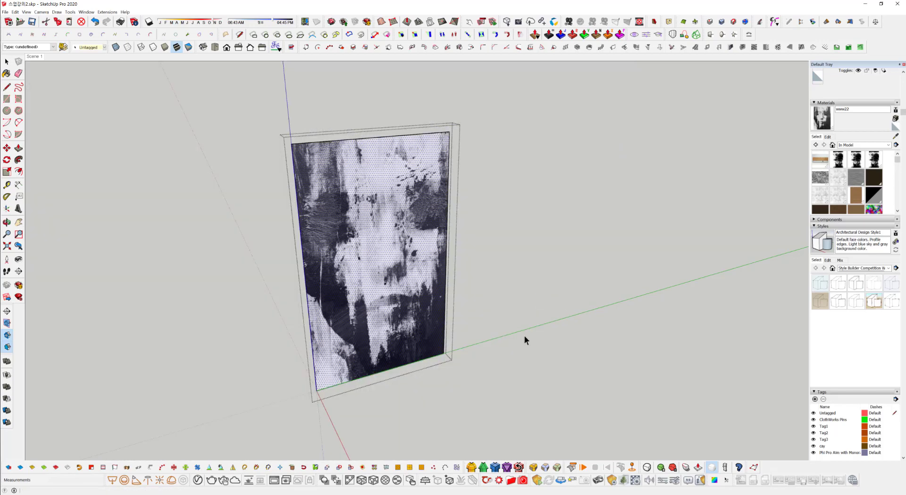
{"action": "left_click", "coordinate": [482, 409]}
{"action": "left_click", "coordinate": [534, 345]}
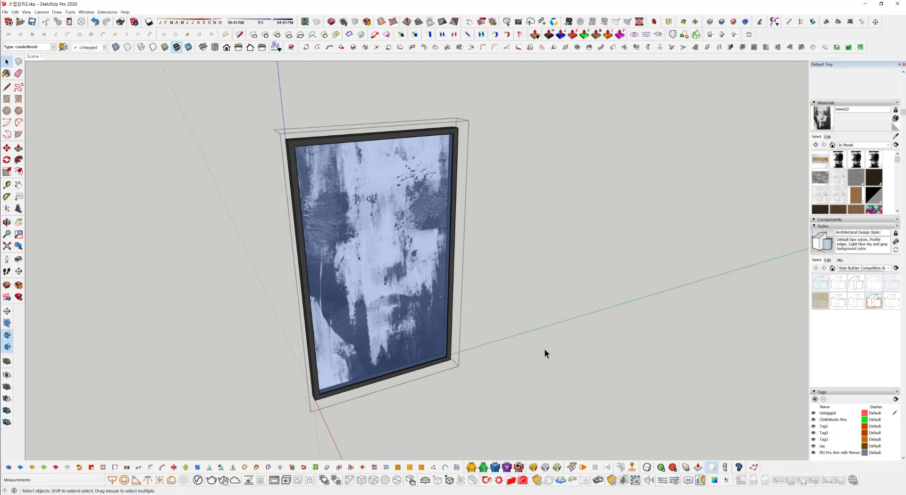
{"action": "left_click", "coordinate": [545, 357]}
Examine the three pictures above the sofa and the overall living room arrangement
{"action": "middle_click_drag", "start_coordinate": [545, 362], "coordinate": [349, 311]}
{"action": "scroll", "coordinate": [448, 332], "scroll_direction": "down", "scroll_amount": 2}
{"action": "mouse_move", "coordinate": [451, 331]}
{"action": "middle_mouse_down"}
{"action": "mouse_move", "coordinate": [556, 320]}
{"action": "mouse_move", "coordinate": [442, 325]}
{"action": "middle_mouse_up"}
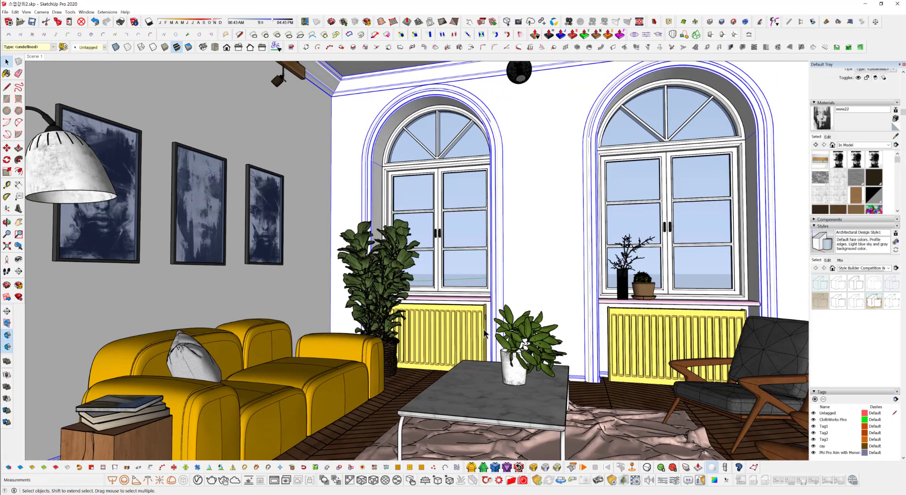
{"action": "scroll", "coordinate": [483, 330], "scroll_direction": "down", "scroll_amount": 3}
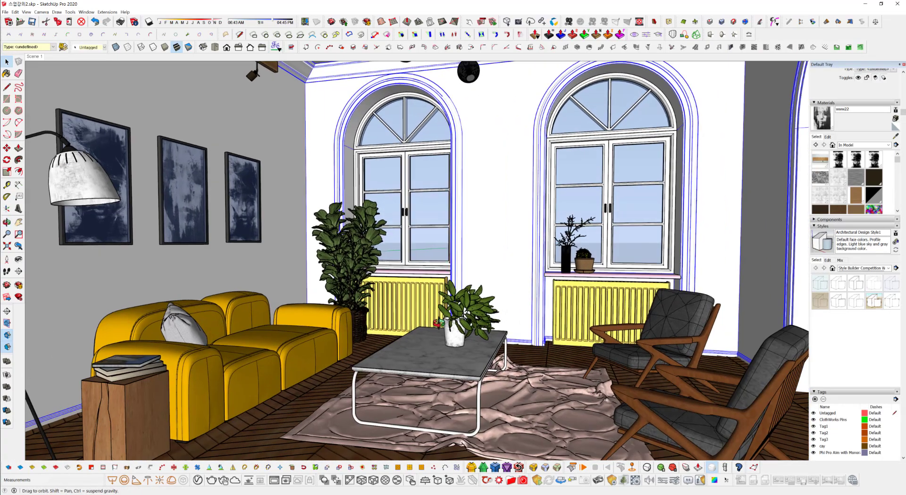
{"action": "scroll", "coordinate": [441, 325], "scroll_direction": "down", "scroll_amount": 1}
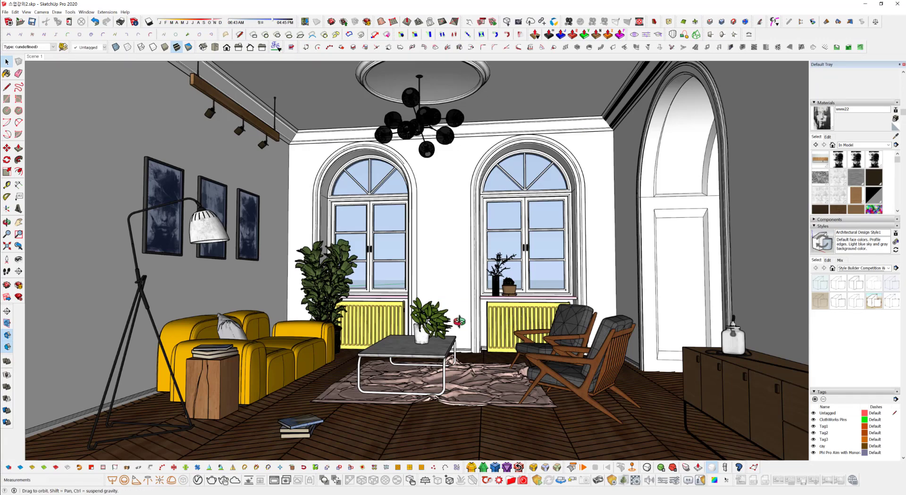
{"action": "middle_click_drag", "start_coordinate": [430, 319], "coordinate": [443, 329]}
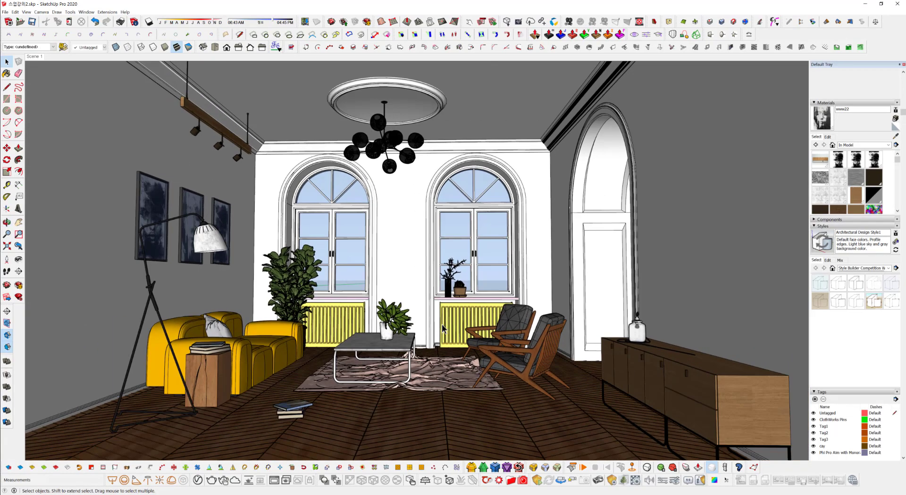
Undock the V-Ray Lights, V-Ray for SketchUp and V-Ray Utilities toolbars so they float over the model
{"action": "left_click_drag", "start_coordinate": [108, 480], "coordinate": [108, 387]}
{"action": "mouse_move", "coordinate": [191, 480]}
{"action": "left_mouse_down"}
{"action": "mouse_move", "coordinate": [189, 394]}
{"action": "mouse_move", "coordinate": [217, 396]}
{"action": "left_mouse_up"}
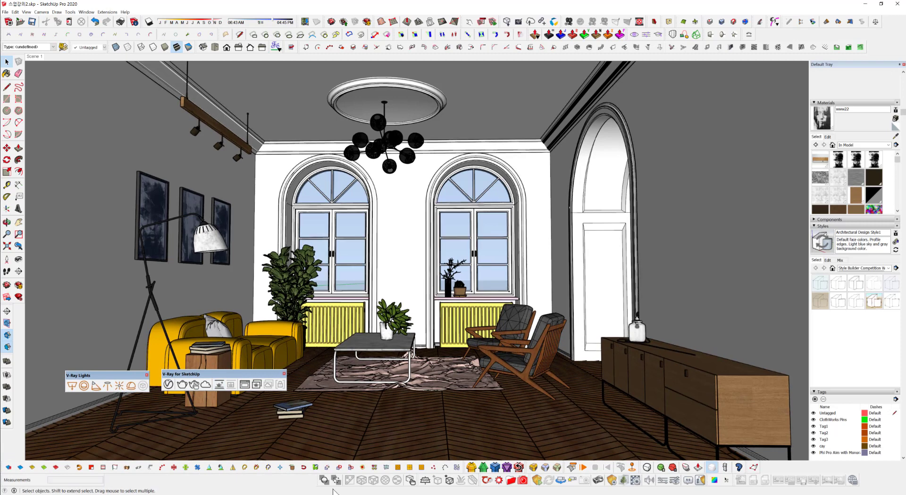
{"action": "left_click_drag", "start_coordinate": [322, 480], "coordinate": [316, 380]}
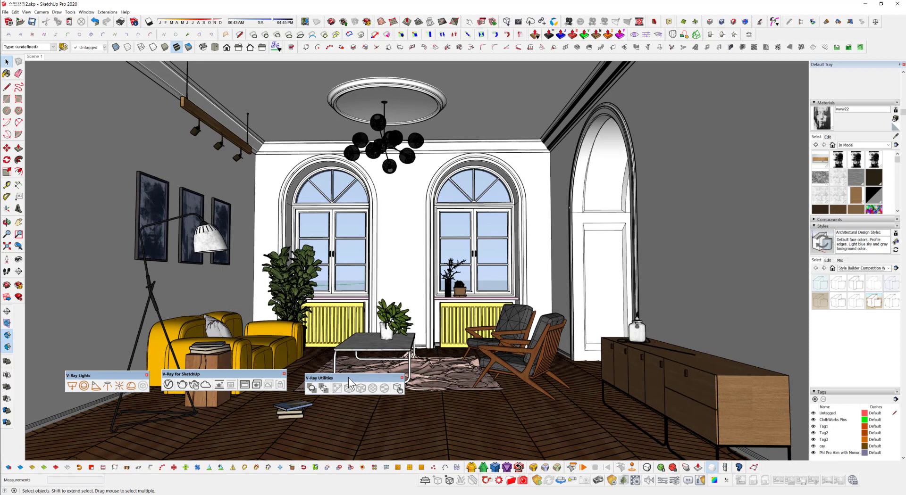
Dock the V-Ray Utilities, V-Ray for SketchUp and V-Ray Lights toolbars back in line with the other toolbars
{"action": "left_click_drag", "start_coordinate": [348, 377], "coordinate": [355, 492]}
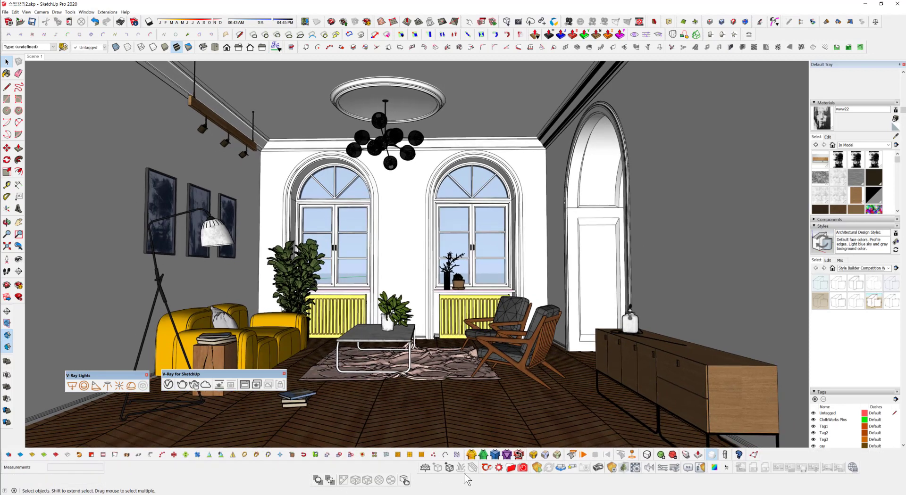
{"action": "mouse_move", "coordinate": [421, 467]}
{"action": "left_mouse_down"}
{"action": "mouse_move", "coordinate": [405, 366]}
{"action": "mouse_move", "coordinate": [440, 373]}
{"action": "mouse_move", "coordinate": [429, 491]}
{"action": "mouse_move", "coordinate": [433, 472]}
{"action": "mouse_move", "coordinate": [416, 484]}
{"action": "left_mouse_up"}
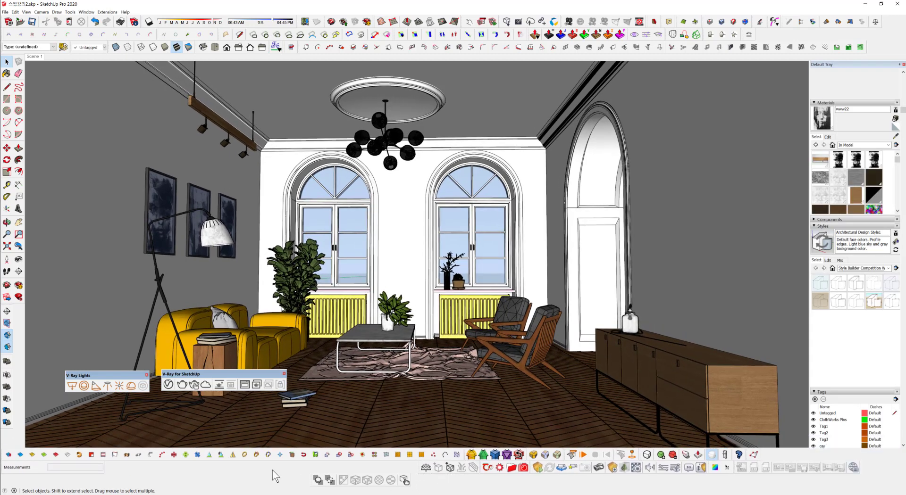
{"action": "mouse_move", "coordinate": [313, 480]}
{"action": "left_mouse_down"}
{"action": "mouse_move", "coordinate": [319, 470]}
{"action": "mouse_move", "coordinate": [327, 480]}
{"action": "left_mouse_up"}
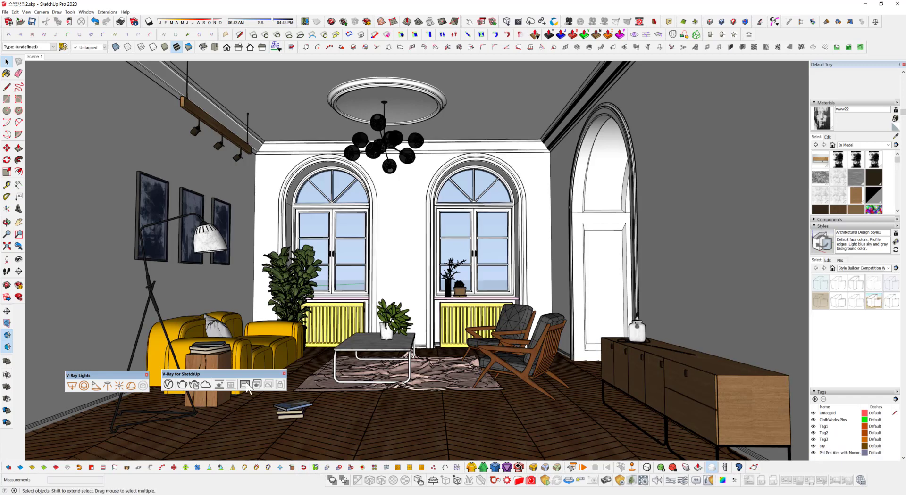
{"action": "mouse_move", "coordinate": [222, 380]}
{"action": "left_mouse_down"}
{"action": "mouse_move", "coordinate": [224, 464]}
{"action": "mouse_move", "coordinate": [243, 486]}
{"action": "mouse_move", "coordinate": [259, 485]}
{"action": "left_mouse_up"}
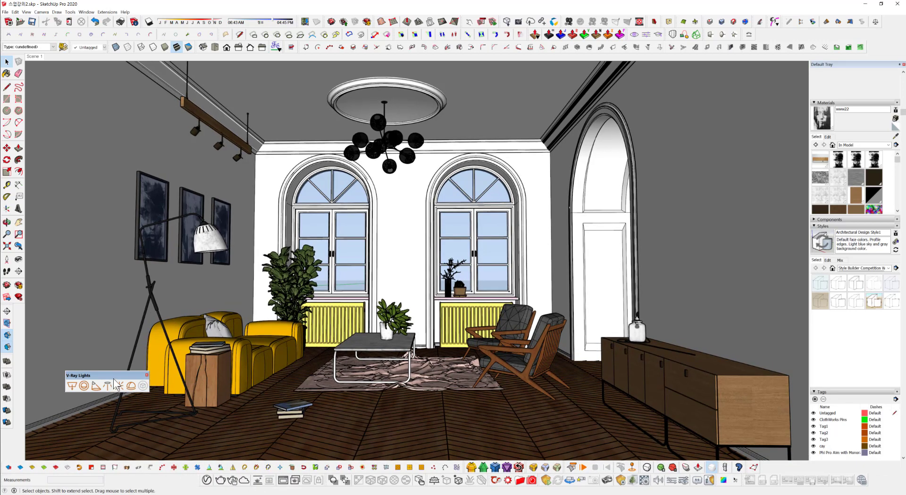
{"action": "left_click_drag", "start_coordinate": [115, 381], "coordinate": [165, 481]}
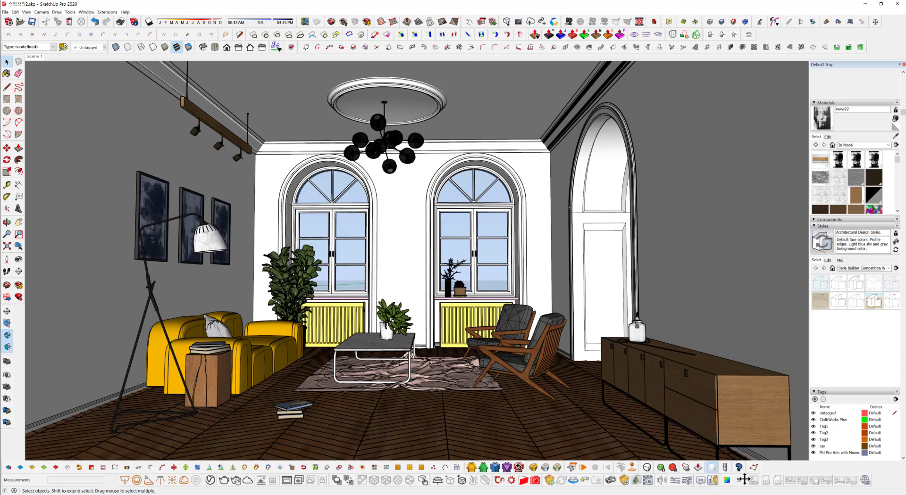
{"action": "left_click_drag", "start_coordinate": [745, 480], "coordinate": [740, 479]}
Open the V-Ray Asset Editor to look at the model's materials, and close it
{"action": "mouse_move", "coordinate": [490, 224]}
{"action": "middle_mouse_down"}
{"action": "mouse_move", "coordinate": [477, 225]}
{"action": "mouse_move", "coordinate": [468, 251]}
{"action": "mouse_move", "coordinate": [497, 238]}
{"action": "middle_mouse_up"}
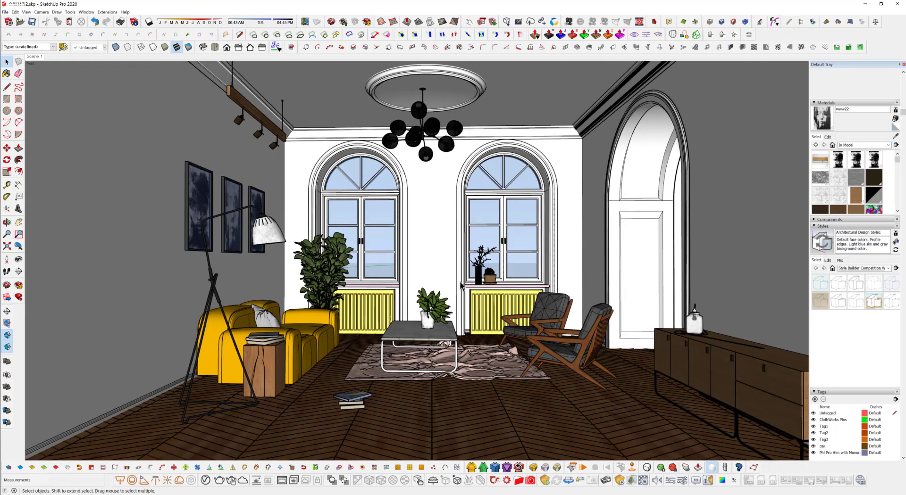
{"action": "left_click", "coordinate": [206, 481]}
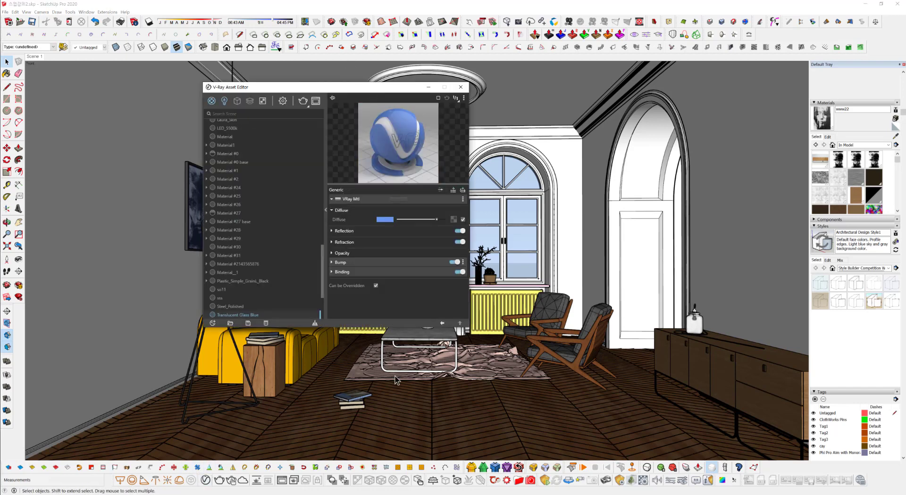
{"action": "left_click", "coordinate": [460, 86]}
Run a V-Ray test render of the living room, check it in the frame buffer, and close the frame buffer
{"action": "middle_click_drag", "start_coordinate": [499, 280], "coordinate": [468, 301]}
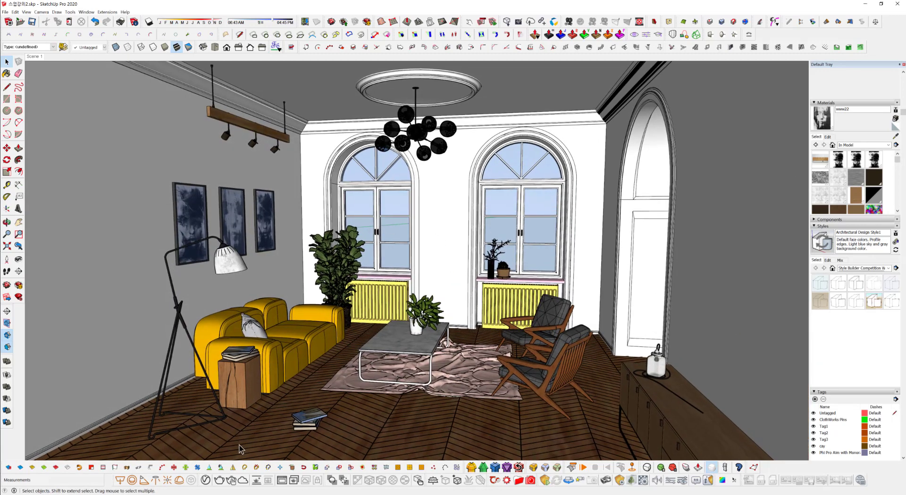
{"action": "left_click", "coordinate": [219, 481]}
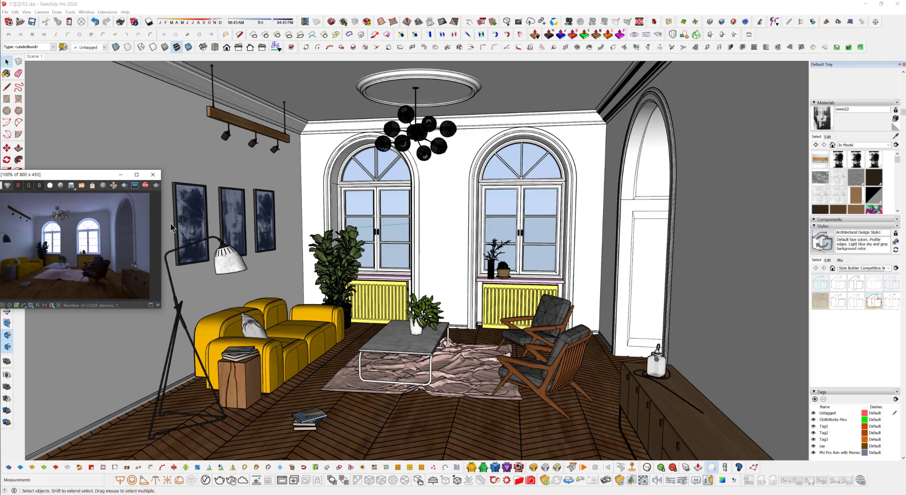
{"action": "left_click_drag", "start_coordinate": [89, 176], "coordinate": [364, 153]}
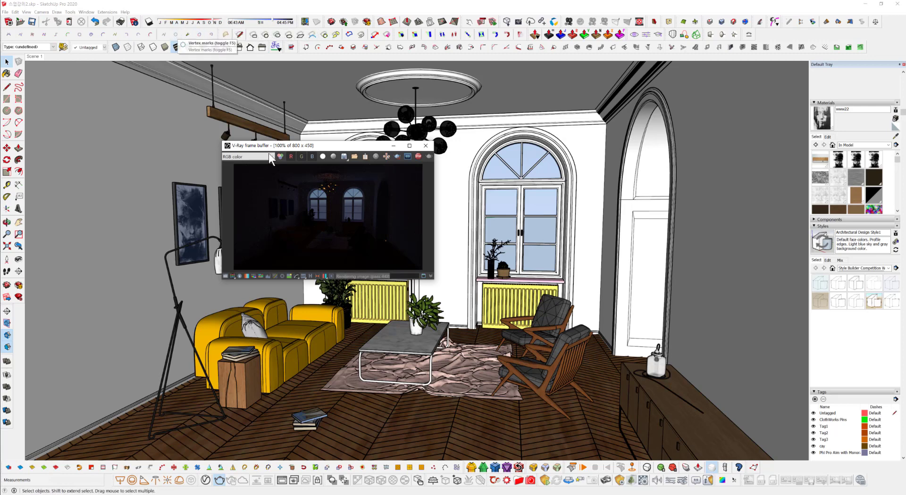
{"action": "left_click", "coordinate": [426, 145]}
{"action": "middle_click_drag", "start_coordinate": [417, 296], "coordinate": [465, 318]}
{"action": "scroll", "coordinate": [465, 319], "scroll_direction": "down", "scroll_amount": 4}
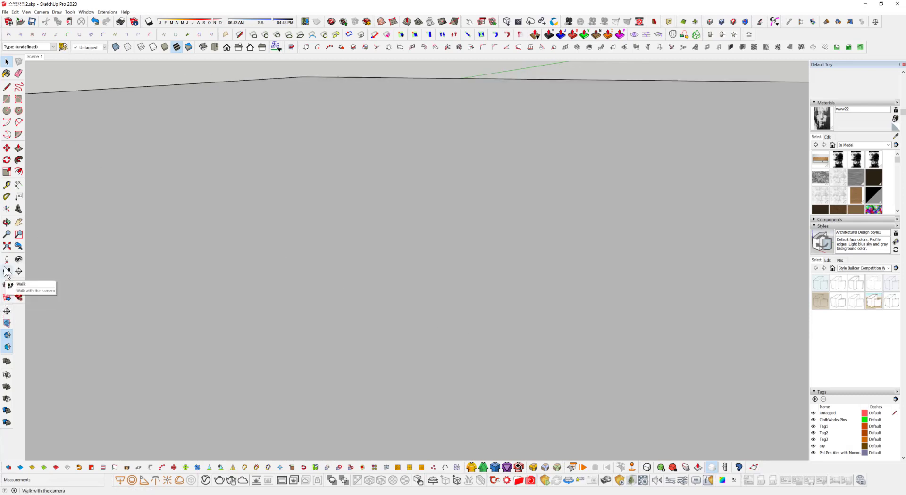
Turn on shadows and look at the shadow the building casts from outside
{"action": "scroll", "coordinate": [259, 247], "scroll_direction": "up", "scroll_amount": 3}
{"action": "middle_click_drag", "start_coordinate": [276, 246], "coordinate": [439, 319]}
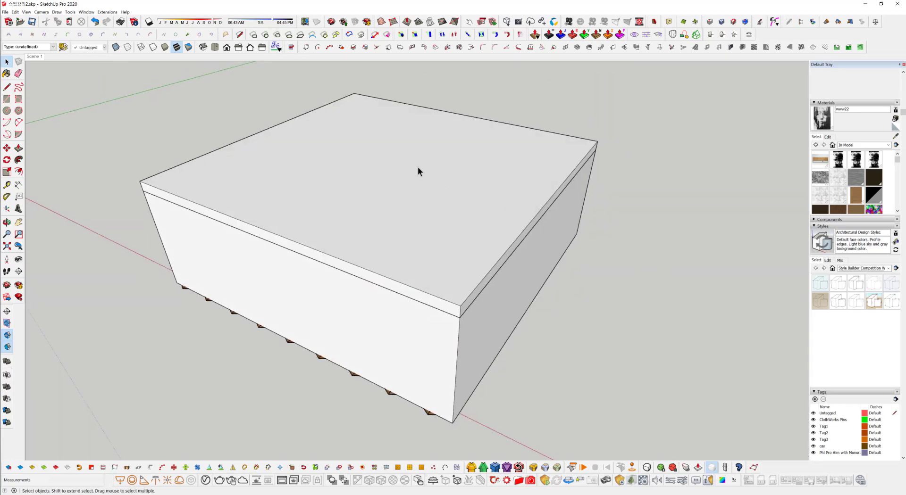
{"action": "left_click", "coordinate": [149, 22]}
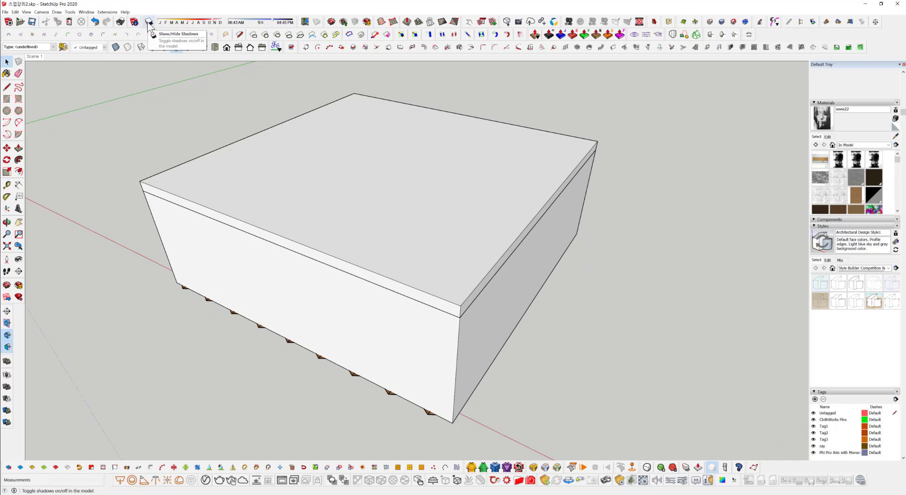
{"action": "left_click", "coordinate": [150, 22]}
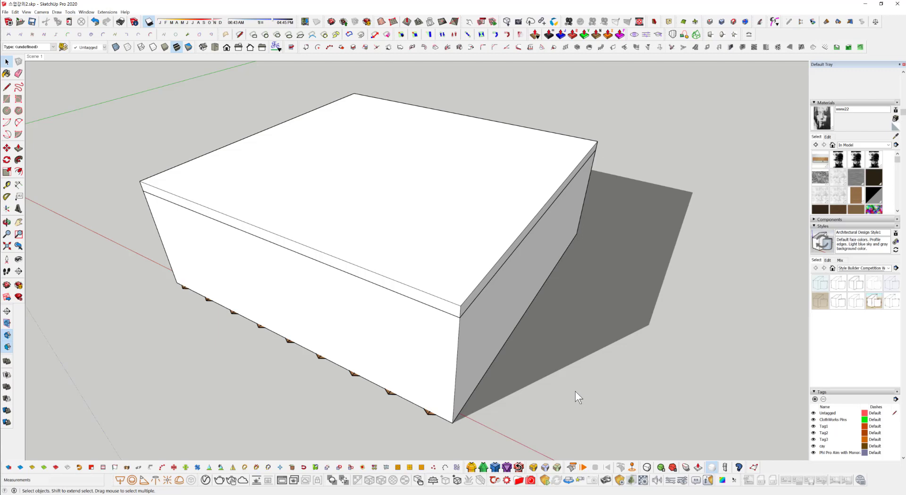
{"action": "middle_click_drag", "start_coordinate": [554, 366], "coordinate": [491, 392]}
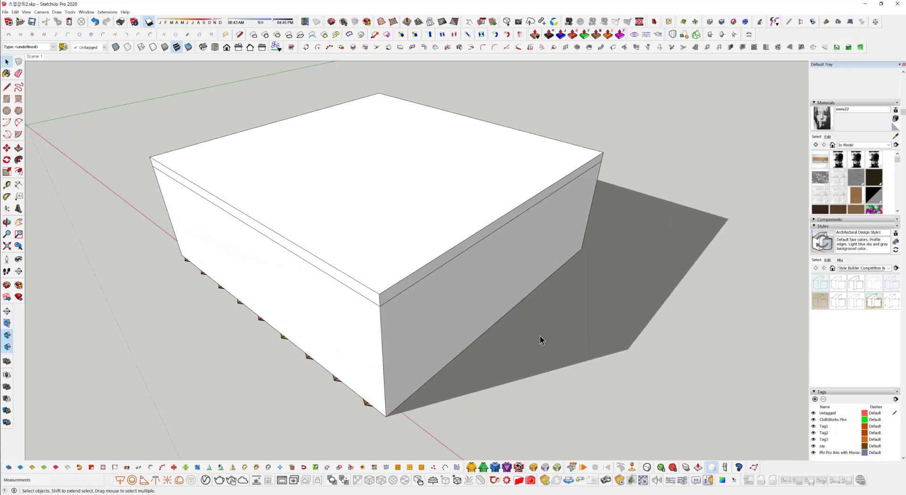
{"action": "middle_click_drag", "start_coordinate": [539, 336], "coordinate": [463, 330]}
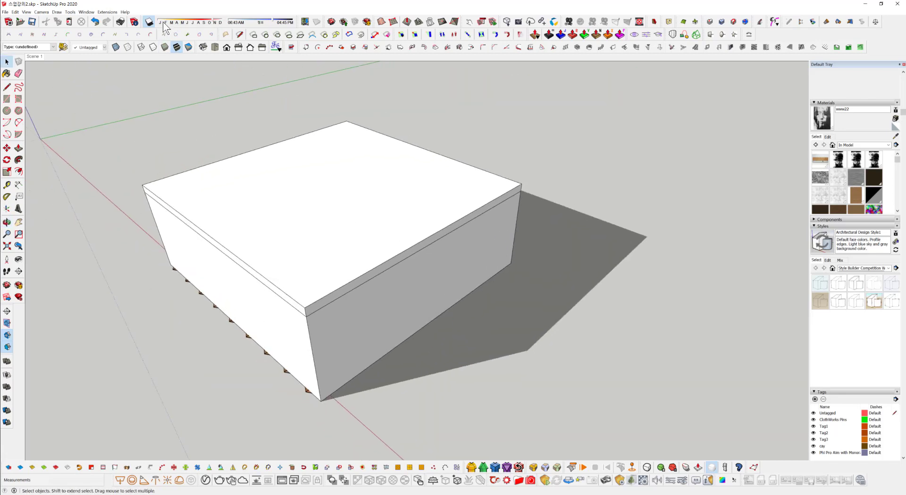
Adjust the shadow date and time of day to change the direction of the building's shadow
{"action": "mouse_move", "coordinate": [160, 22]}
{"action": "left_mouse_down"}
{"action": "mouse_move", "coordinate": [218, 20]}
{"action": "mouse_move", "coordinate": [182, 20]}
{"action": "mouse_move", "coordinate": [192, 29]}
{"action": "mouse_move", "coordinate": [162, 21]}
{"action": "left_mouse_up"}
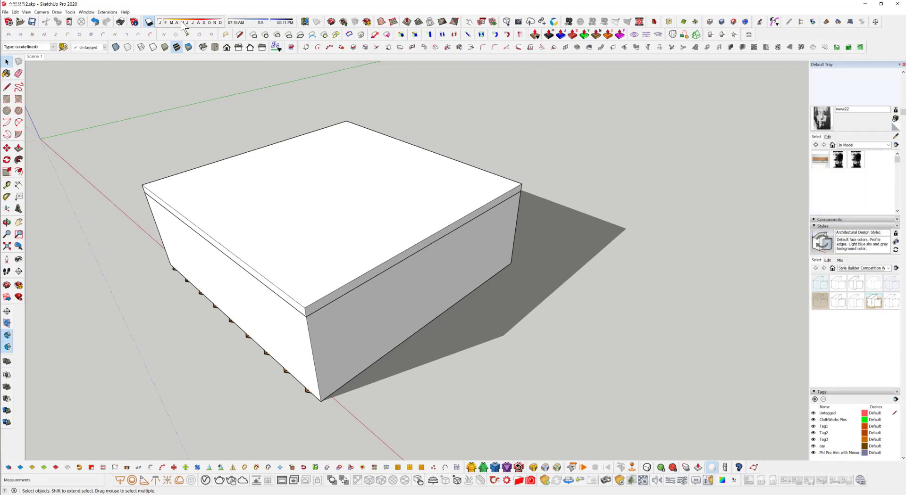
{"action": "left_click_drag", "start_coordinate": [237, 18], "coordinate": [233, 19]}
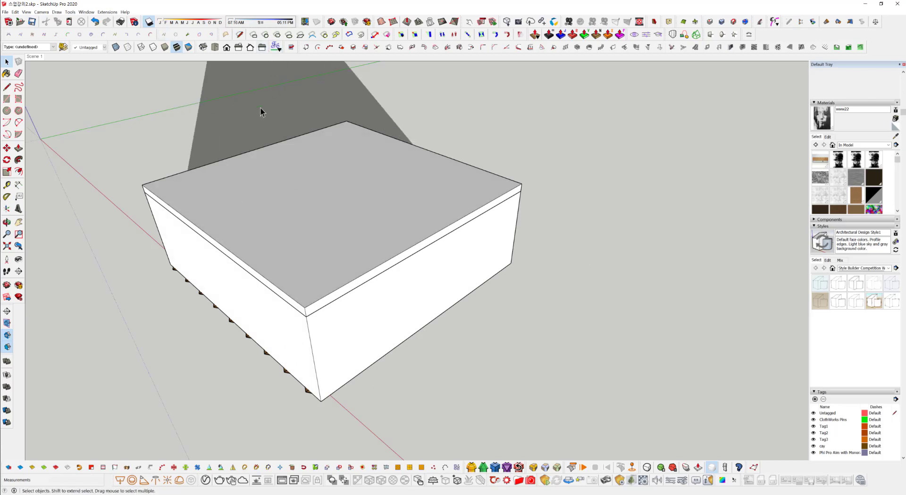
{"action": "left_click", "coordinate": [276, 19]}
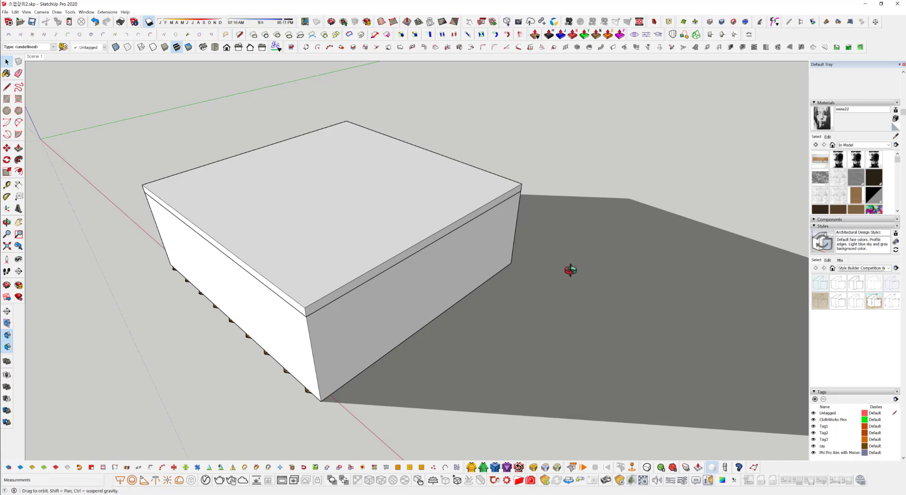
Examine the shadow from several sides of the building, and turn shadows off
{"action": "middle_click_drag", "start_coordinate": [568, 269], "coordinate": [514, 191]}
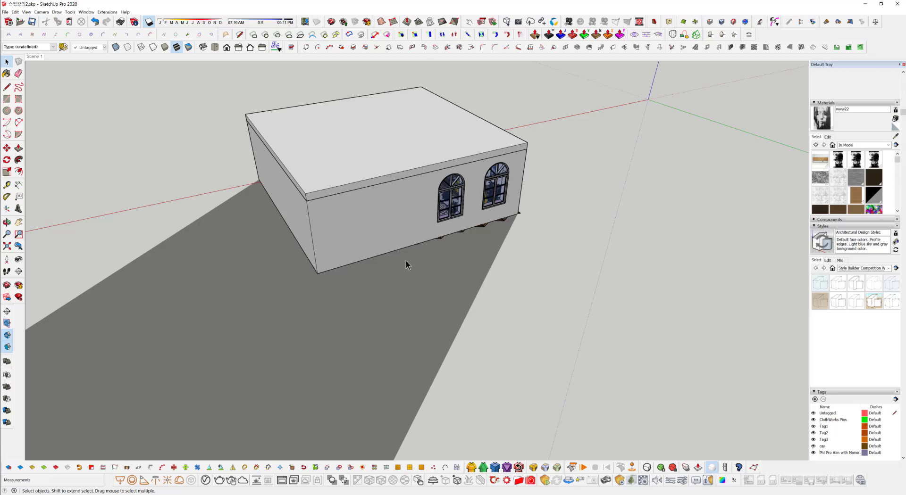
{"action": "middle_click_drag", "start_coordinate": [357, 265], "coordinate": [425, 331]}
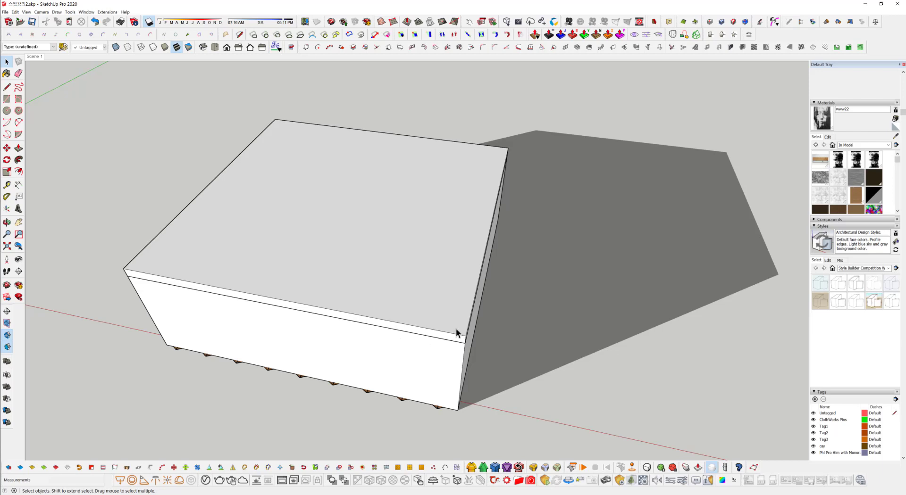
{"action": "middle_click_drag", "start_coordinate": [456, 329], "coordinate": [465, 250]}
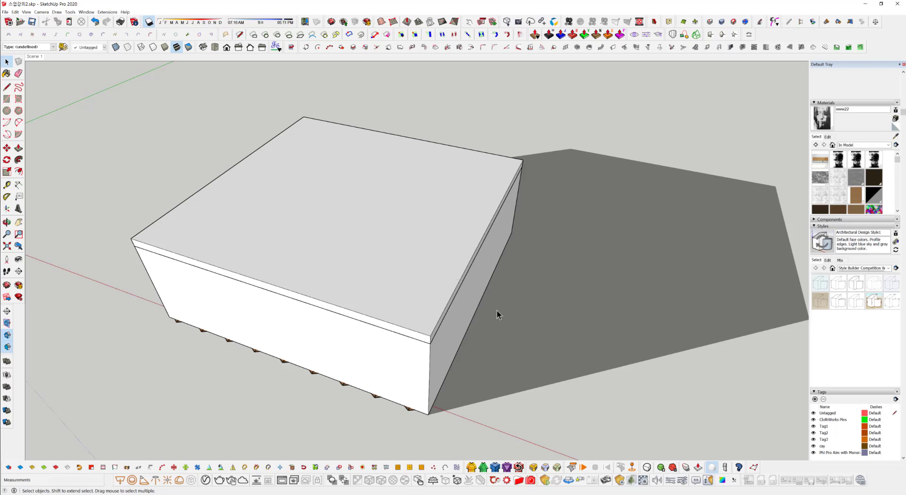
{"action": "mouse_move", "coordinate": [524, 369]}
{"action": "middle_mouse_down"}
{"action": "mouse_move", "coordinate": [536, 358]}
{"action": "mouse_move", "coordinate": [564, 368]}
{"action": "mouse_move", "coordinate": [465, 347]}
{"action": "mouse_move", "coordinate": [534, 356]}
{"action": "middle_mouse_up"}
{"action": "scroll", "coordinate": [537, 358], "scroll_direction": "down", "scroll_amount": 2}
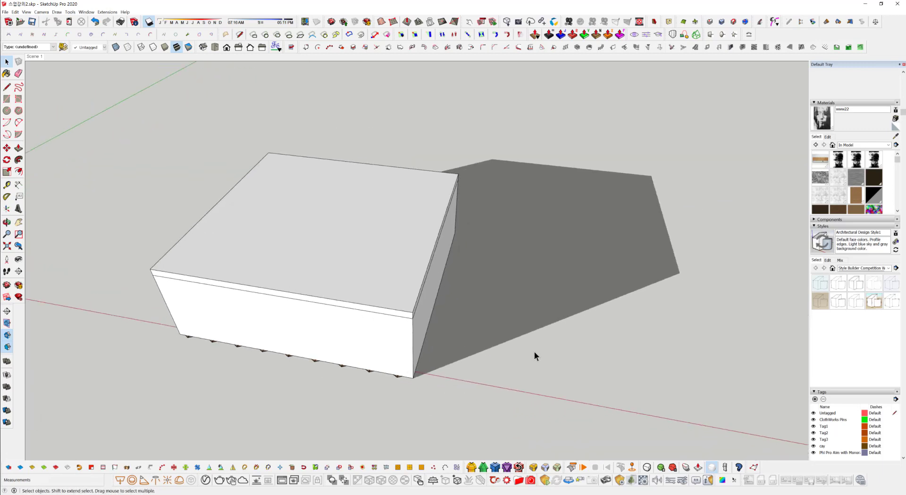
{"action": "left_click", "coordinate": [149, 21]}
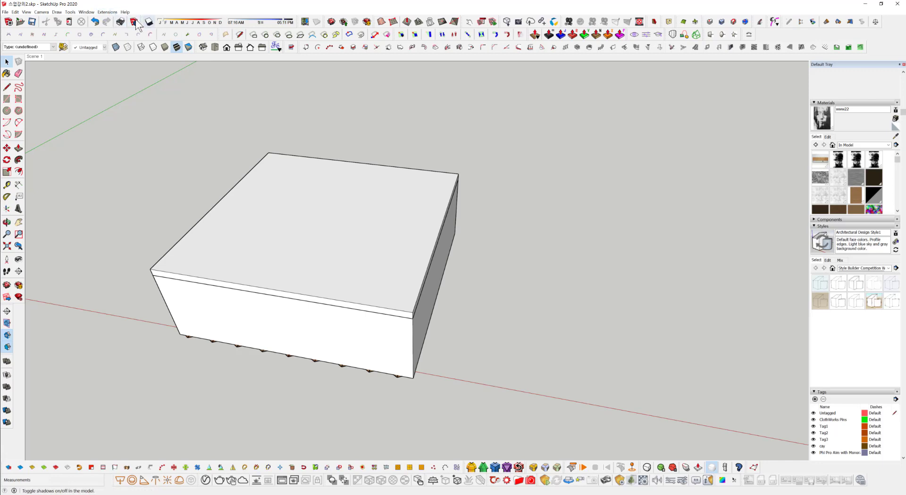
Open the Model Info settings and show the model's Geo-location page
{"action": "left_click", "coordinate": [87, 12]}
{"action": "left_click", "coordinate": [99, 44]}
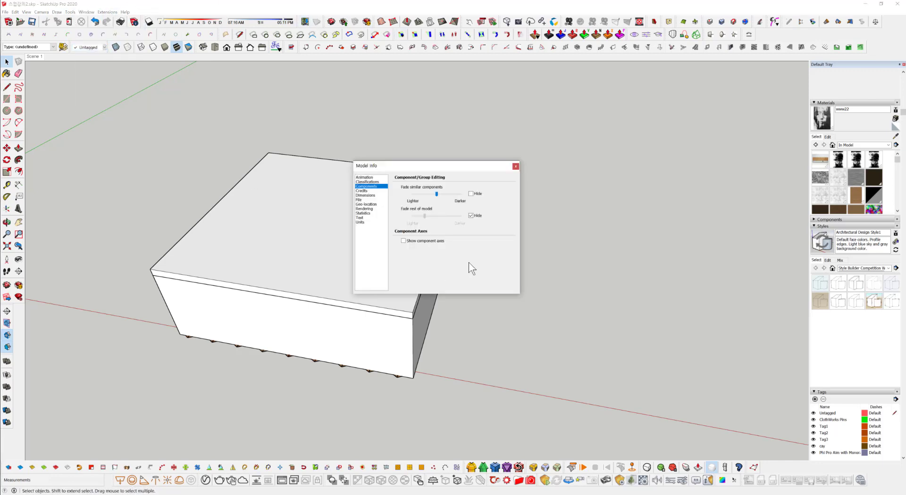
{"action": "left_click", "coordinate": [361, 217]}
{"action": "left_click", "coordinate": [366, 214]}
{"action": "left_click", "coordinate": [367, 208]}
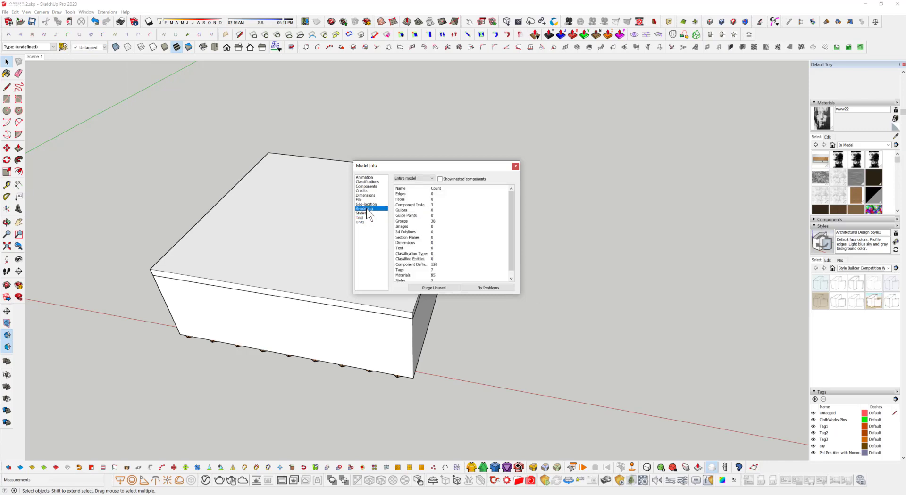
{"action": "left_click", "coordinate": [362, 218]}
{"action": "left_click", "coordinate": [361, 222]}
{"action": "left_click", "coordinate": [366, 209]}
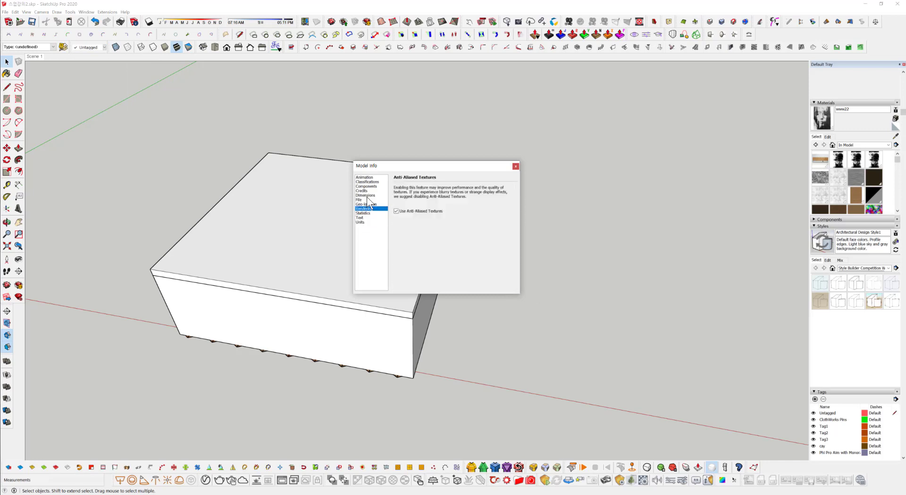
{"action": "left_click", "coordinate": [367, 196]}
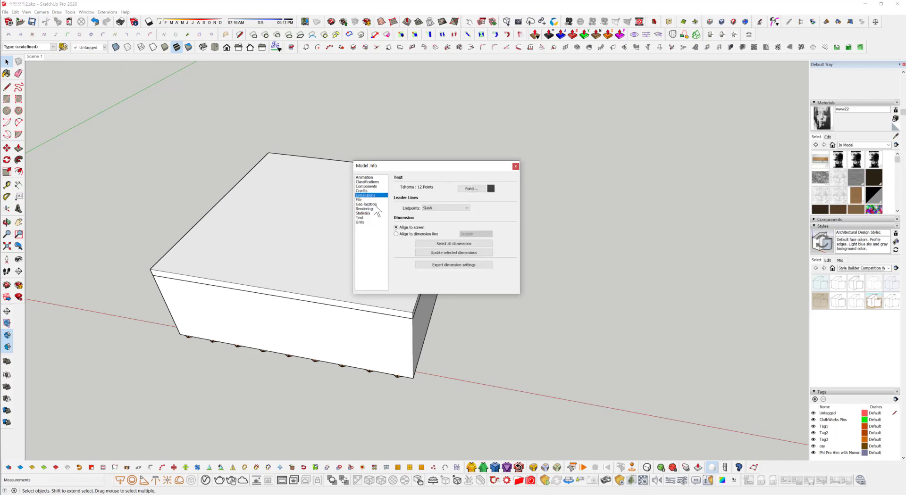
{"action": "left_click", "coordinate": [374, 204]}
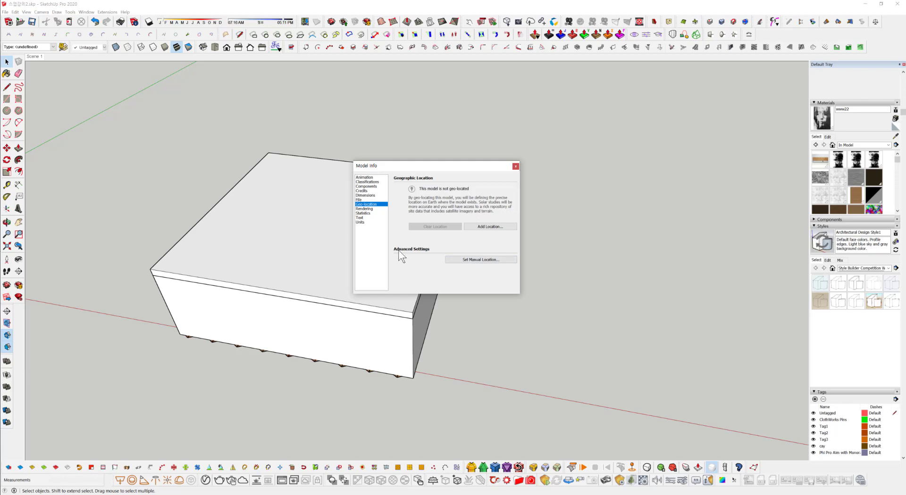
{"action": "left_click", "coordinate": [470, 260]}
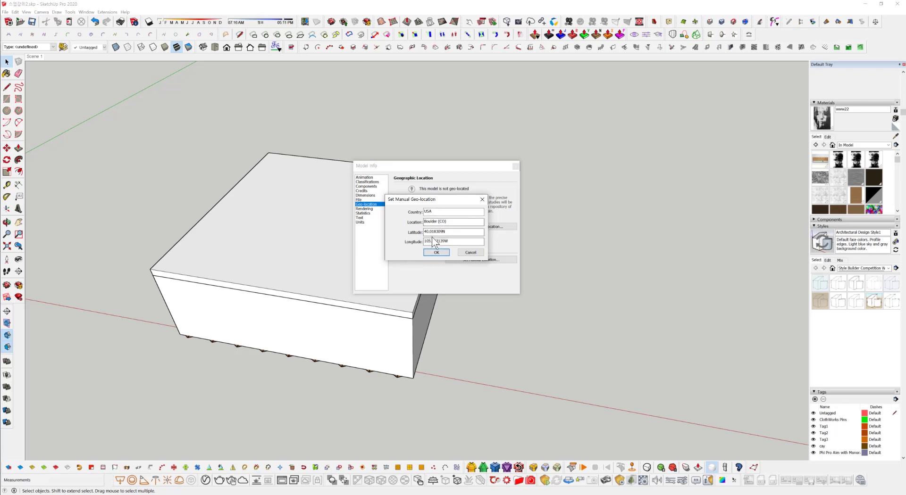
{"action": "left_click", "coordinate": [475, 252]}
{"action": "left_click", "coordinate": [471, 259]}
{"action": "key", "text": "Tab"}
{"action": "key", "text": "Tab"}
{"action": "key", "text": "Tab"}
{"action": "left_click_drag", "start_coordinate": [455, 232], "coordinate": [407, 241]}
{"action": "double_click", "coordinate": [448, 233]}
{"action": "left_click", "coordinate": [465, 253]}
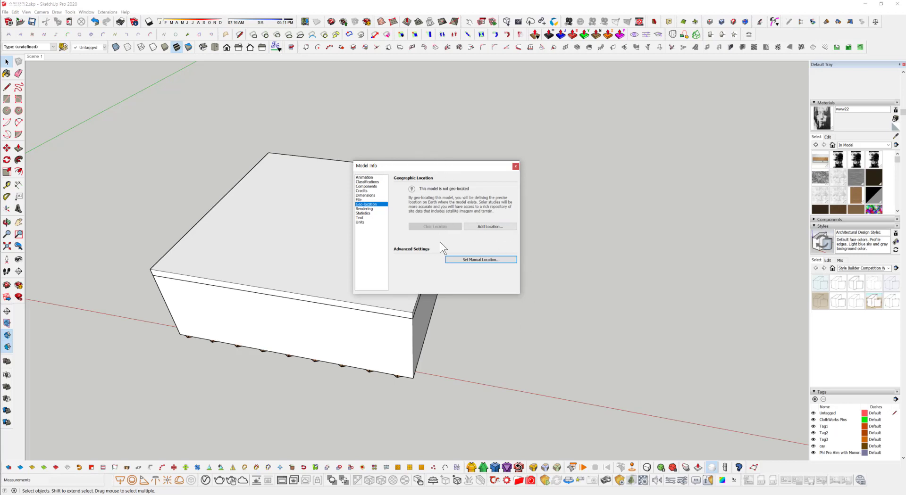
Open the Add Location map at Seoul, KR, and centre the region frame just south of Pang-I-Dong
{"action": "left_click", "coordinate": [486, 229]}
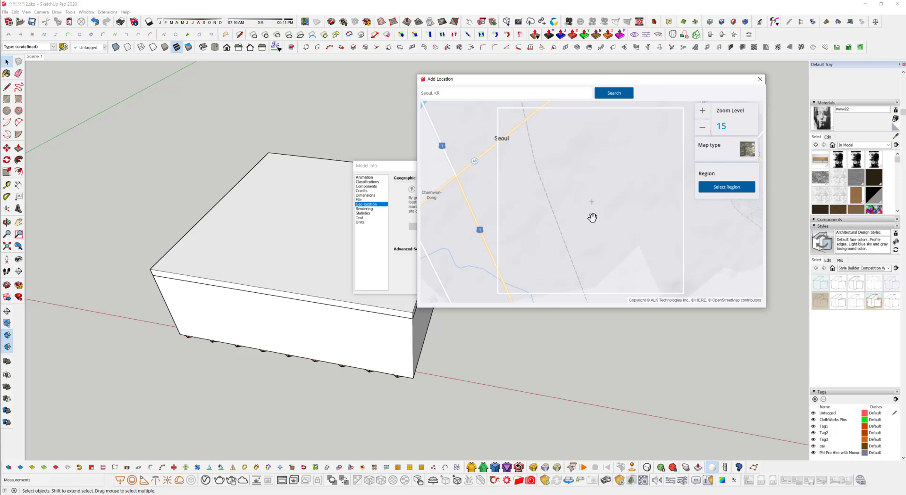
{"action": "scroll", "coordinate": [592, 218], "scroll_direction": "down", "scroll_amount": 1}
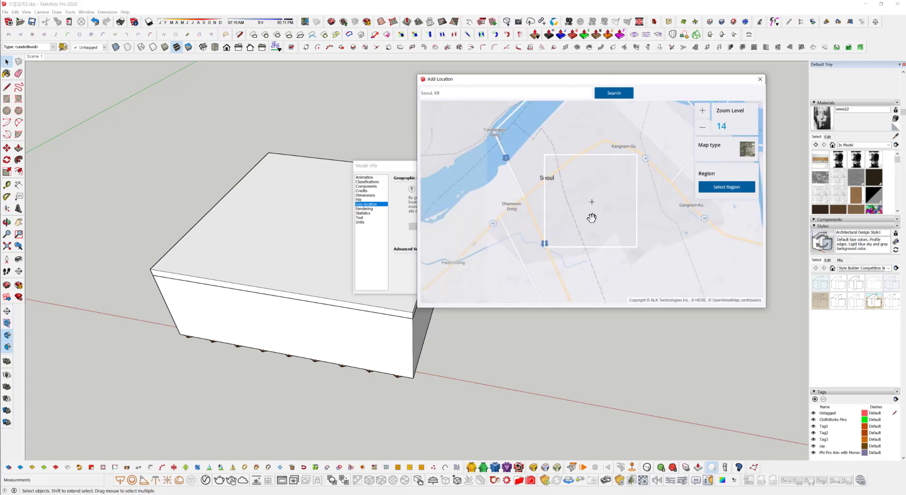
{"action": "scroll", "coordinate": [592, 222], "scroll_direction": "down", "scroll_amount": 1}
{"action": "left_click_drag", "start_coordinate": [619, 152], "coordinate": [663, 298]}
{"action": "scroll", "coordinate": [627, 190], "scroll_direction": "up", "scroll_amount": 1}
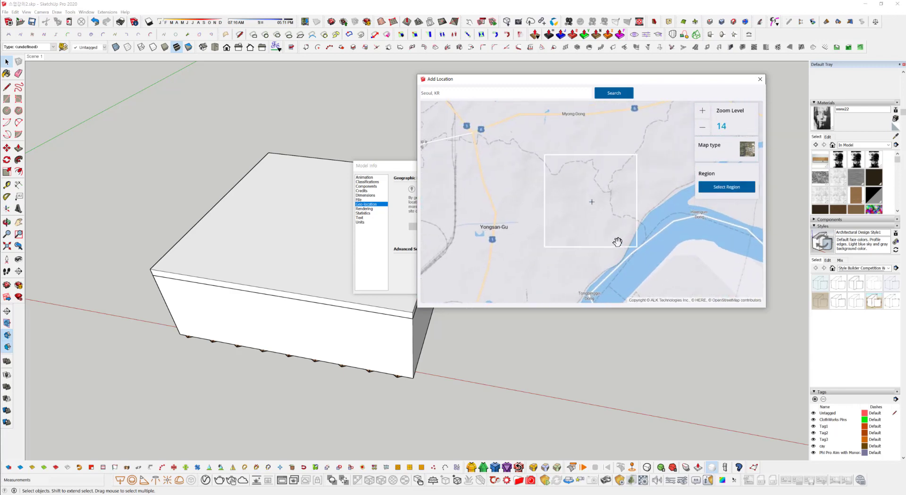
{"action": "left_click_drag", "start_coordinate": [621, 242], "coordinate": [611, 142]}
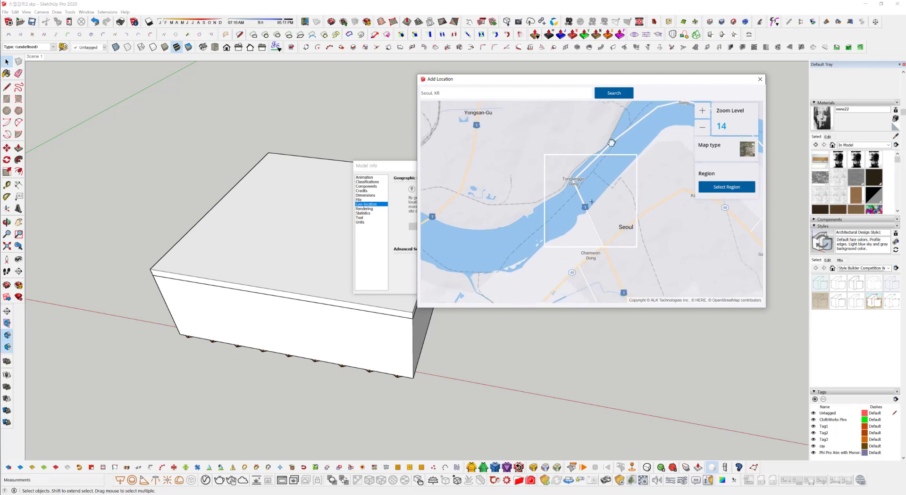
{"action": "scroll", "coordinate": [597, 205], "scroll_direction": "down", "scroll_amount": 1}
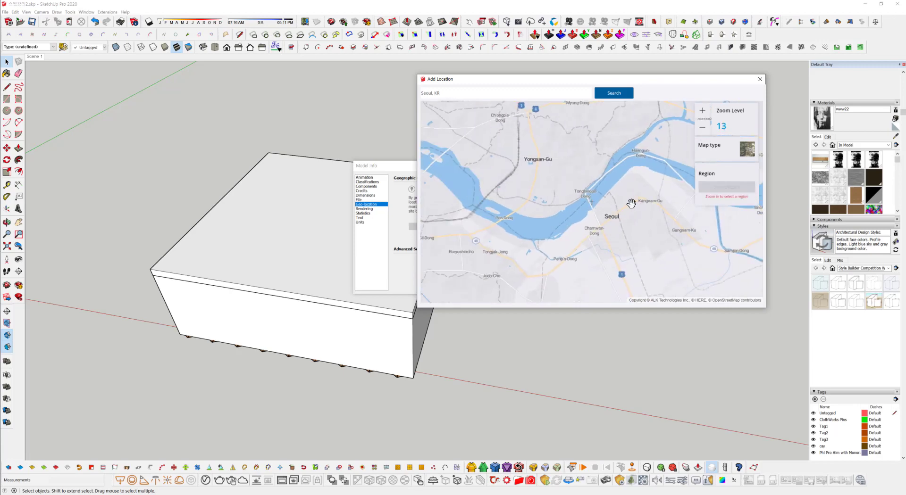
{"action": "left_click_drag", "start_coordinate": [629, 200], "coordinate": [465, 225]}
{"action": "scroll", "coordinate": [564, 201], "scroll_direction": "up", "scroll_amount": 1}
{"action": "scroll", "coordinate": [566, 201], "scroll_direction": "up", "scroll_amount": 1}
{"action": "left_click_drag", "start_coordinate": [549, 171], "coordinate": [427, 106]}
{"action": "scroll", "coordinate": [573, 231], "scroll_direction": "down", "scroll_amount": 1}
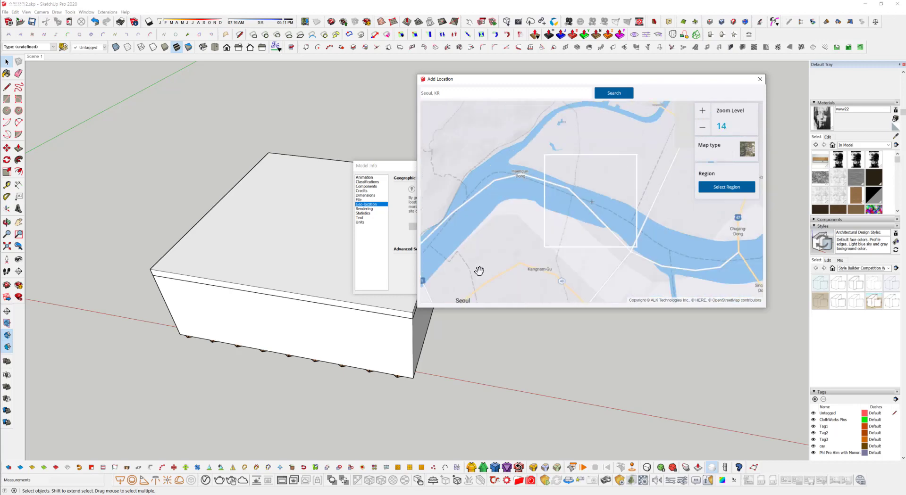
{"action": "left_click_drag", "start_coordinate": [480, 270], "coordinate": [446, 243]}
{"action": "left_click_drag", "start_coordinate": [625, 258], "coordinate": [571, 137]}
{"action": "scroll", "coordinate": [615, 236], "scroll_direction": "down", "scroll_amount": 1}
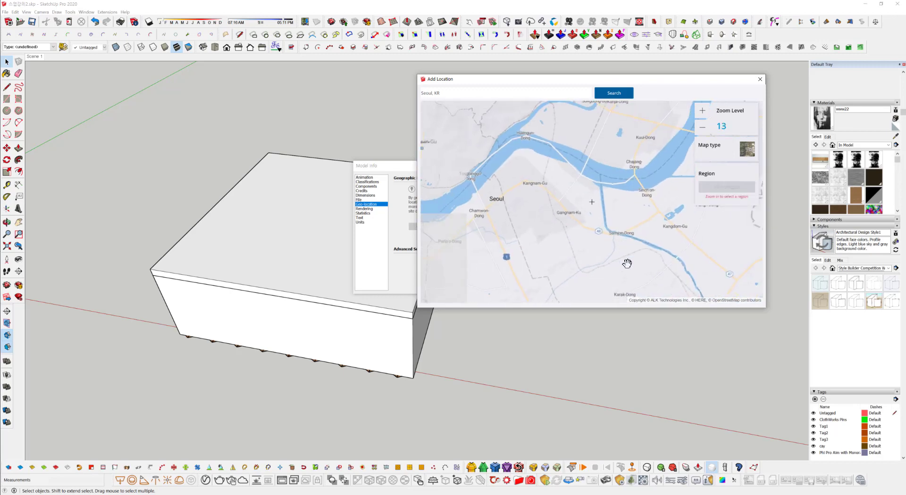
{"action": "left_click_drag", "start_coordinate": [627, 265], "coordinate": [624, 232]}
{"action": "left_click_drag", "start_coordinate": [611, 240], "coordinate": [508, 254]}
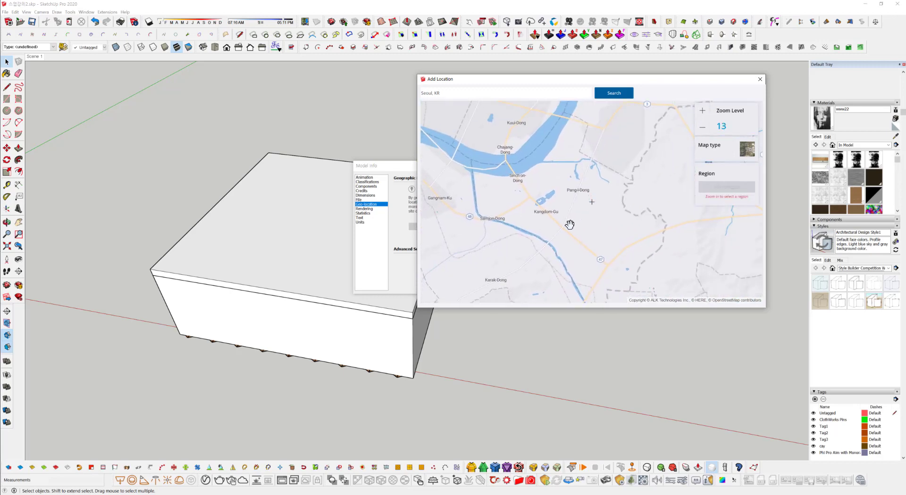
{"action": "scroll", "coordinate": [580, 216], "scroll_direction": "up", "scroll_amount": 1}
{"action": "scroll", "coordinate": [594, 212], "scroll_direction": "up", "scroll_amount": 1}
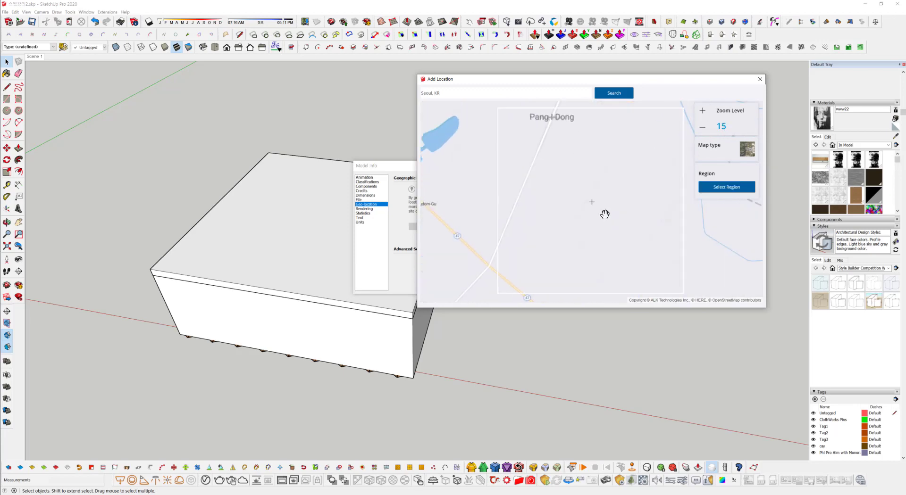
Compare the road and satellite map types for the location, and leave the satellite imagery on
{"action": "left_click", "coordinate": [748, 150]}
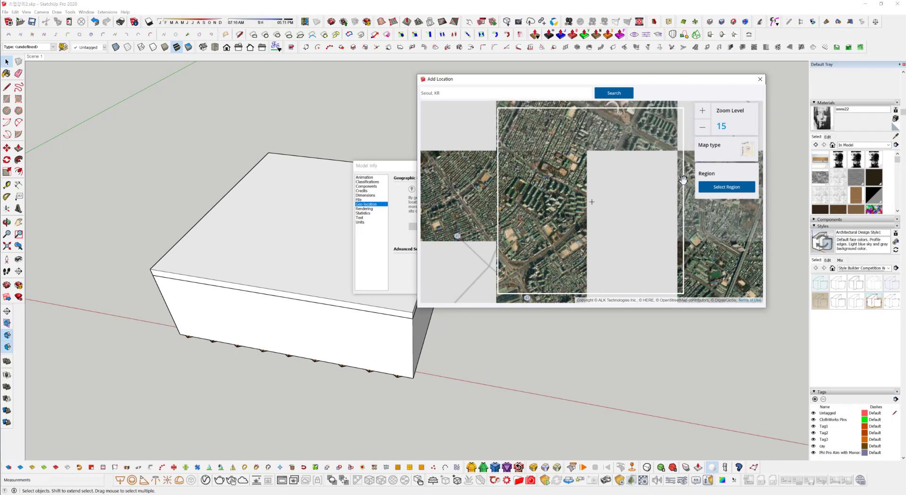
{"action": "left_click", "coordinate": [745, 153]}
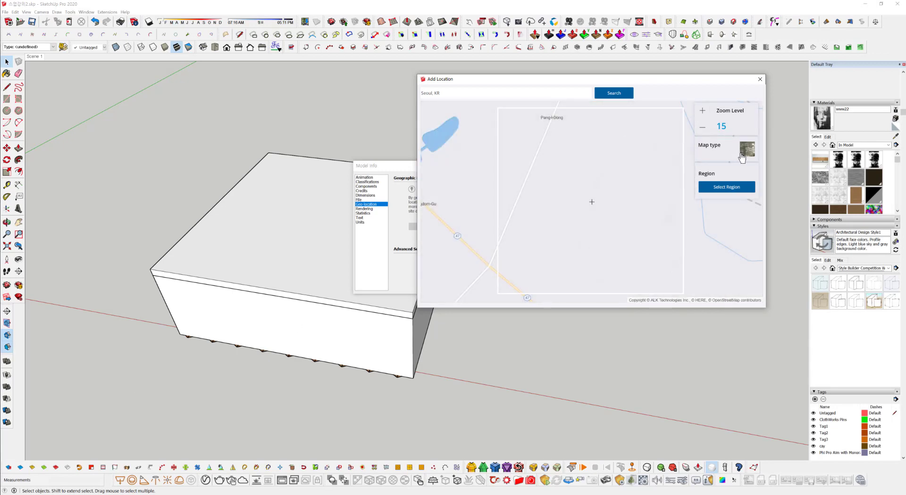
{"action": "left_click", "coordinate": [741, 154]}
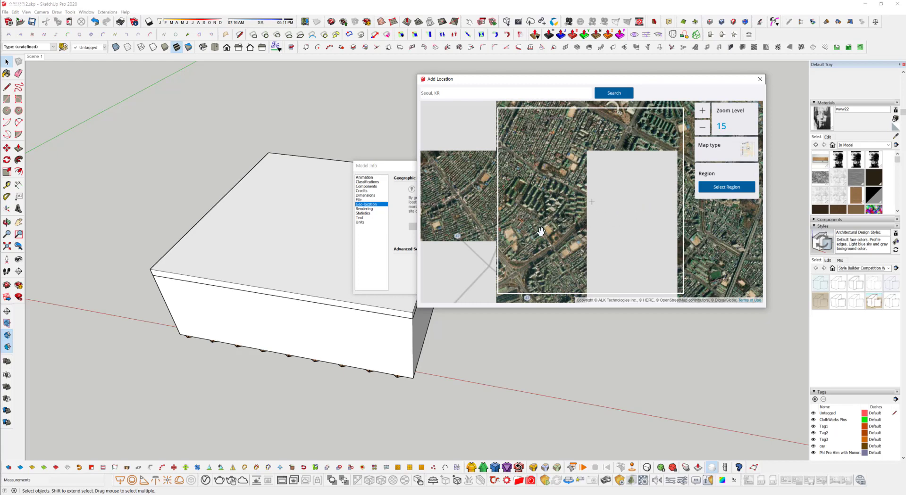
Select the framed satellite region at zoom level 14 and import it to geo-locate the model
{"action": "scroll", "coordinate": [591, 202], "scroll_direction": "down", "scroll_amount": 1}
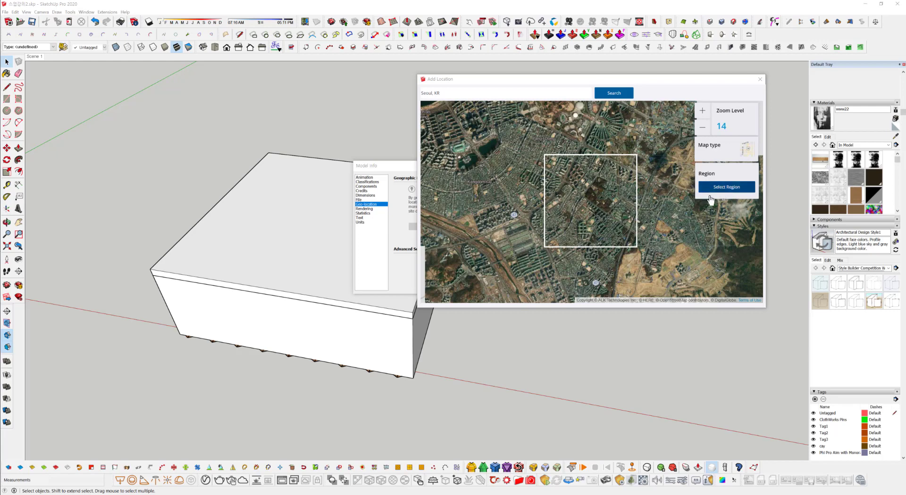
{"action": "left_click", "coordinate": [738, 189]}
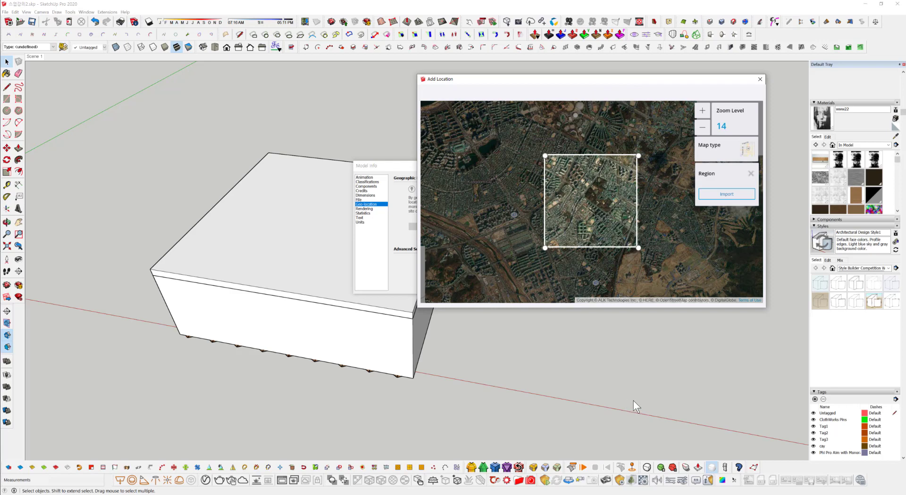
{"action": "left_click", "coordinate": [726, 198]}
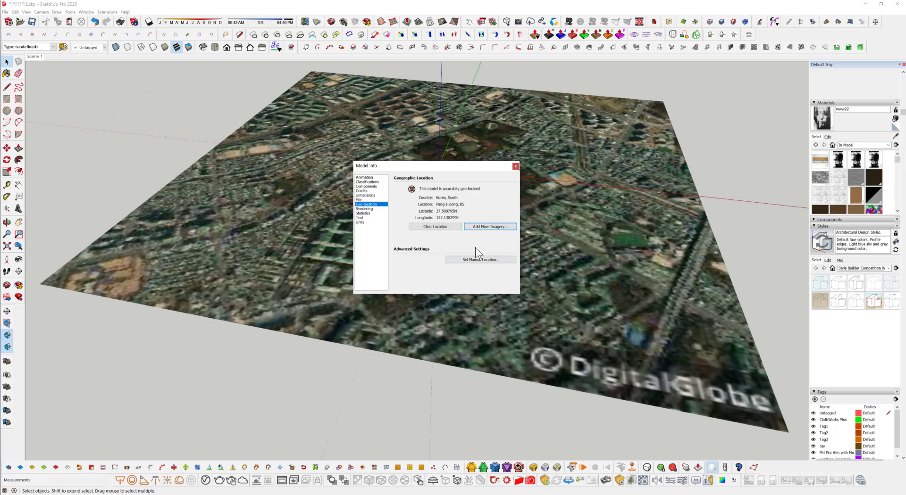
Remove the imported Pang-I-Dong location and its satellite imagery from the model, leaving the Add Location map closed
{"action": "left_click_drag", "start_coordinate": [466, 167], "coordinate": [754, 157]}
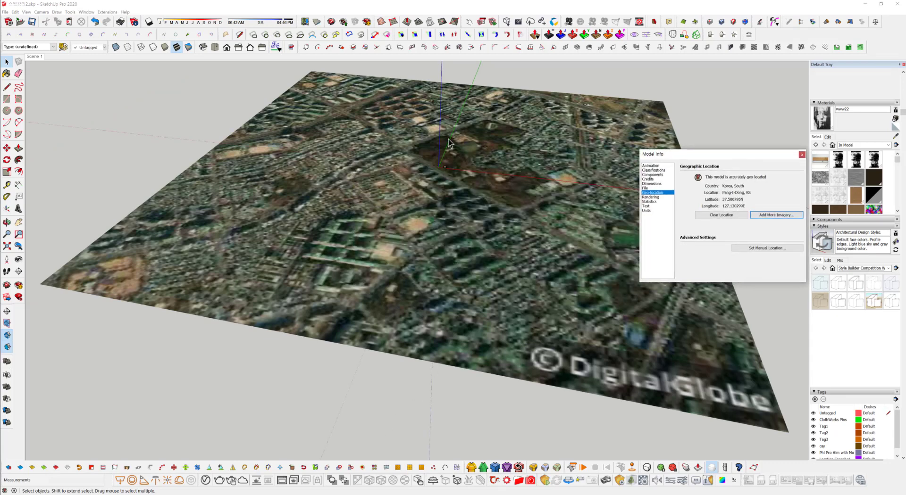
{"action": "middle_click_drag", "start_coordinate": [356, 189], "coordinate": [582, 268]}
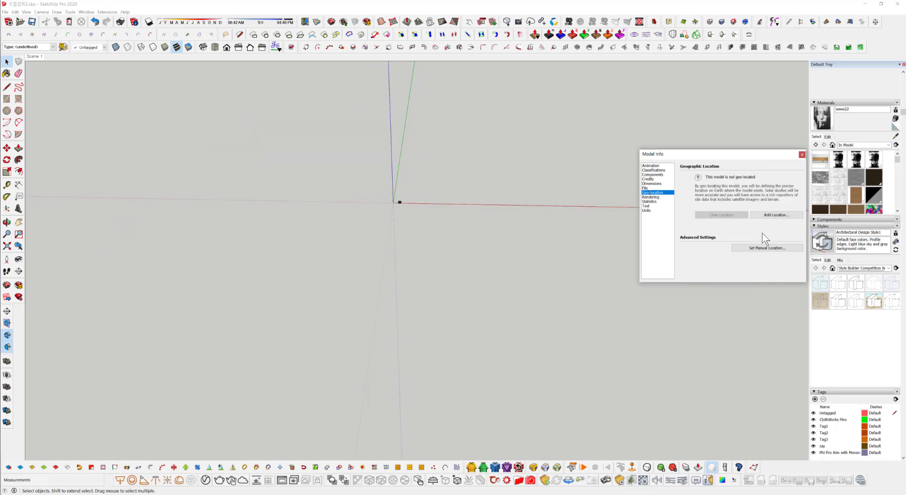
{"action": "left_click", "coordinate": [757, 215]}
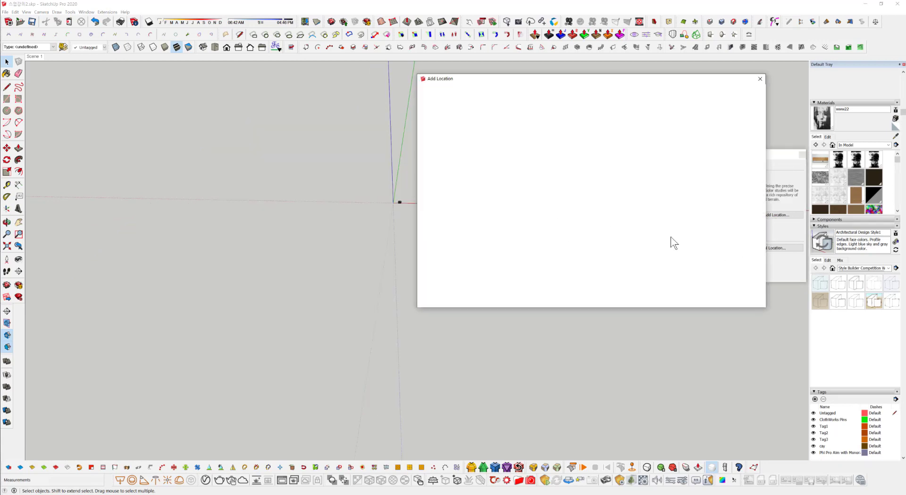
{"action": "left_click", "coordinate": [760, 79]}
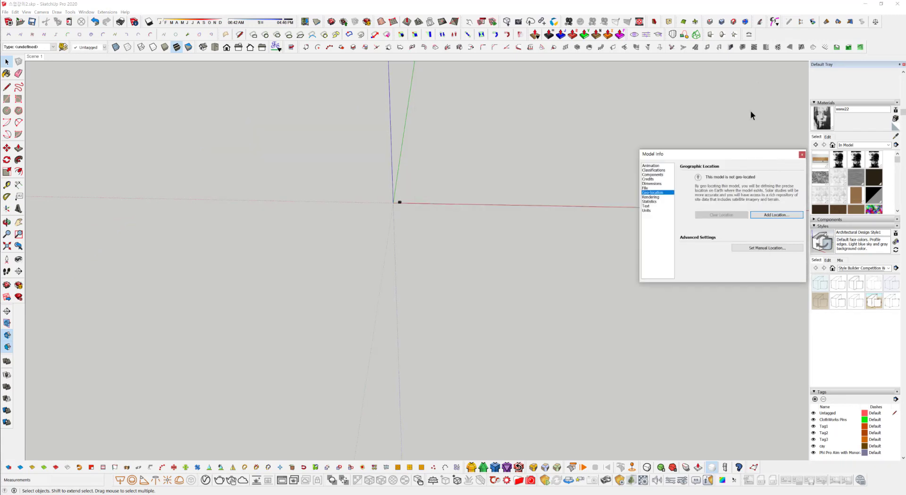
Review the manual geo-location settings for Pang-I-Dong, Korea, South, and accept them
{"action": "left_click", "coordinate": [749, 249]}
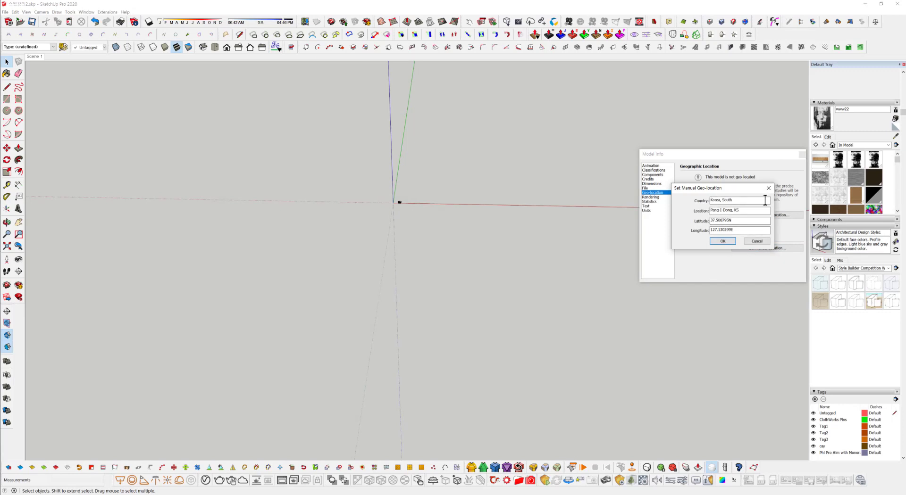
{"action": "left_click_drag", "start_coordinate": [750, 188], "coordinate": [551, 197]}
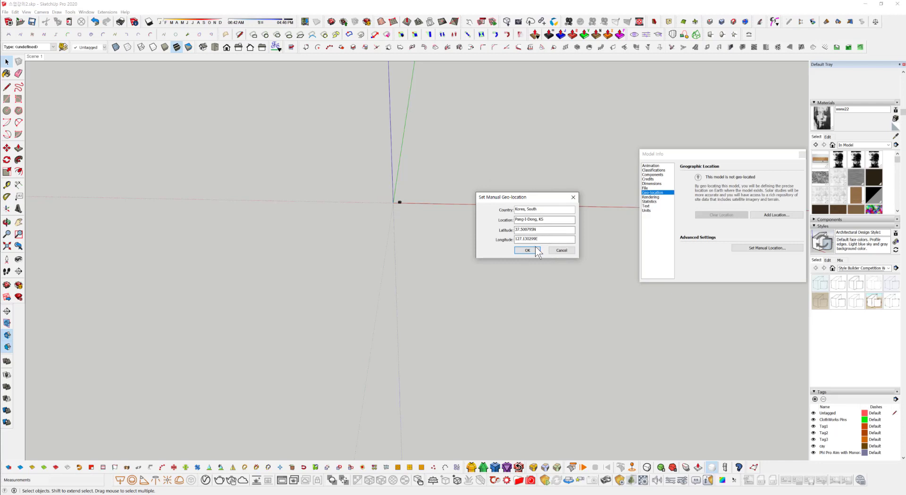
{"action": "left_click", "coordinate": [527, 252]}
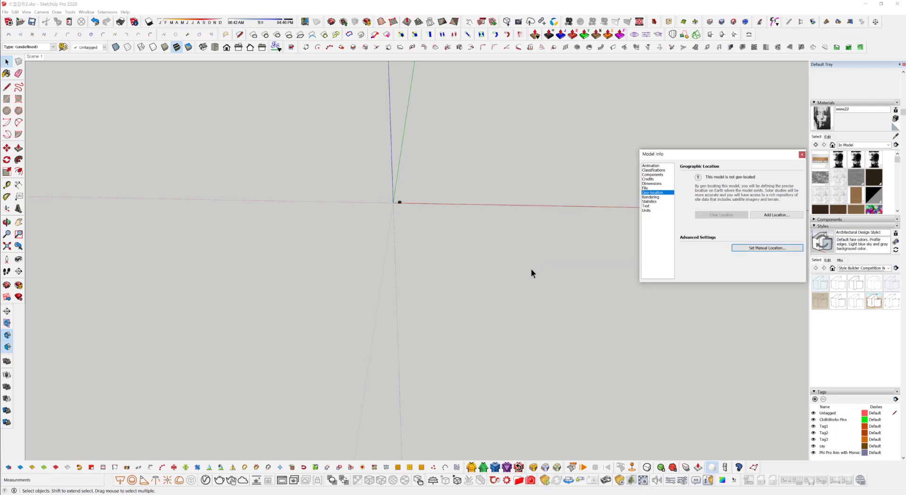
Turn on shadows and adjust the sun's date and time of day so the building casts a shorter shadow
{"action": "middle_click_drag", "start_coordinate": [383, 265], "coordinate": [222, 203]}
{"action": "scroll", "coordinate": [401, 207], "scroll_direction": "up", "scroll_amount": 5}
{"action": "scroll", "coordinate": [453, 170], "scroll_direction": "up", "scroll_amount": 4}
{"action": "scroll", "coordinate": [433, 165], "scroll_direction": "up", "scroll_amount": 6}
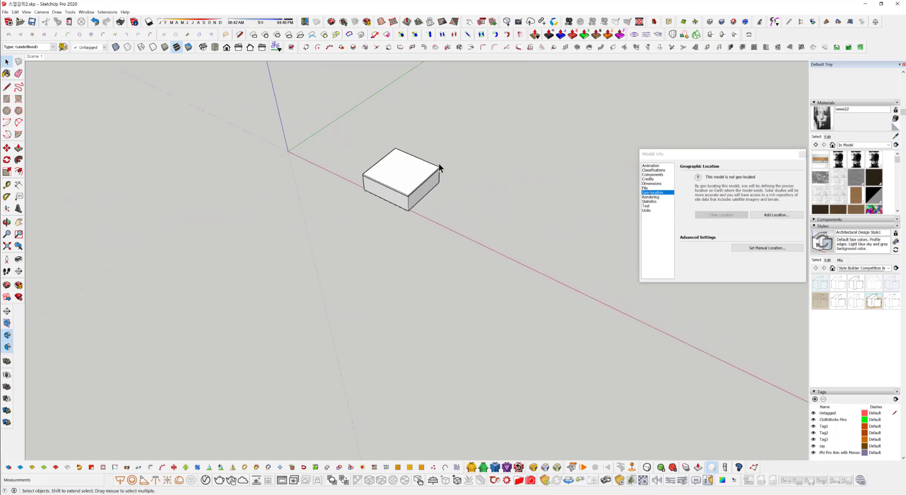
{"action": "middle_click_drag", "start_coordinate": [416, 159], "coordinate": [344, 194]}
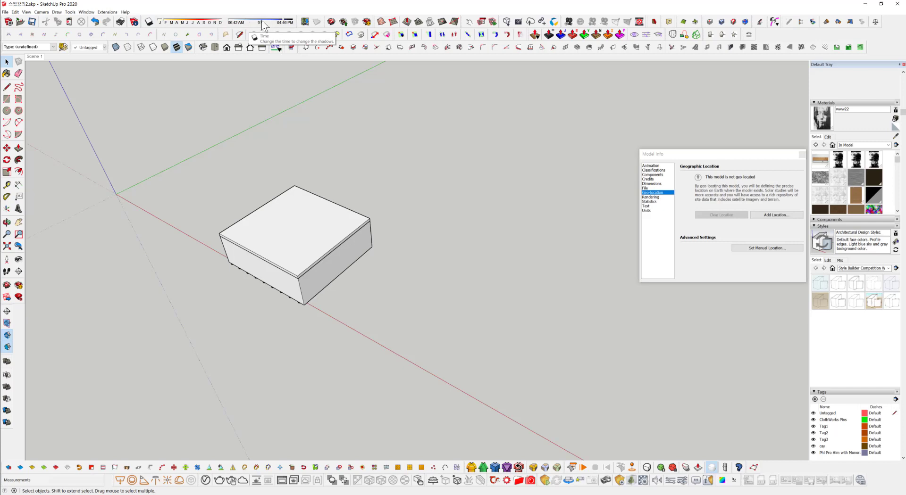
{"action": "left_click", "coordinate": [148, 22]}
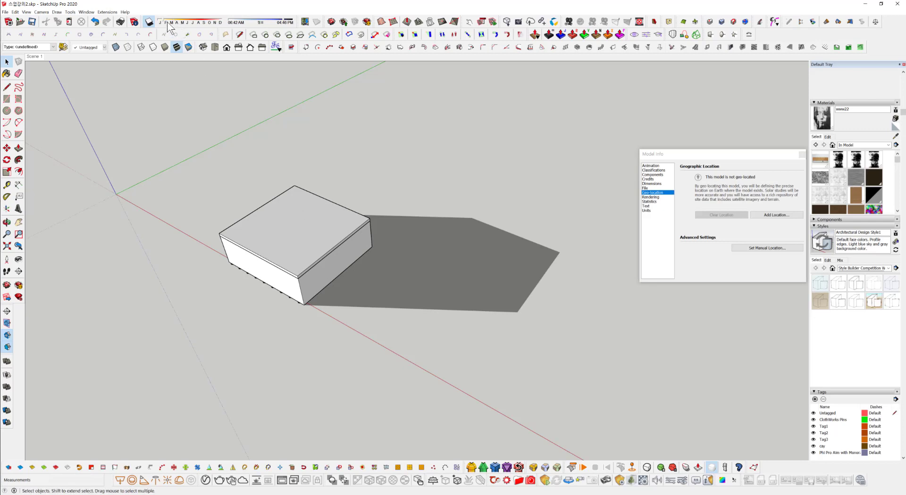
{"action": "left_click_drag", "start_coordinate": [177, 23], "coordinate": [181, 50]}
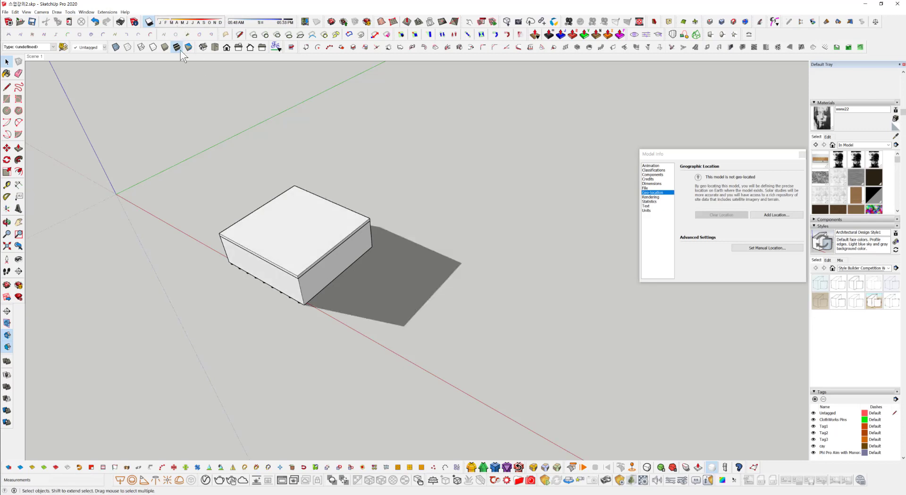
{"action": "left_click", "coordinate": [238, 23]}
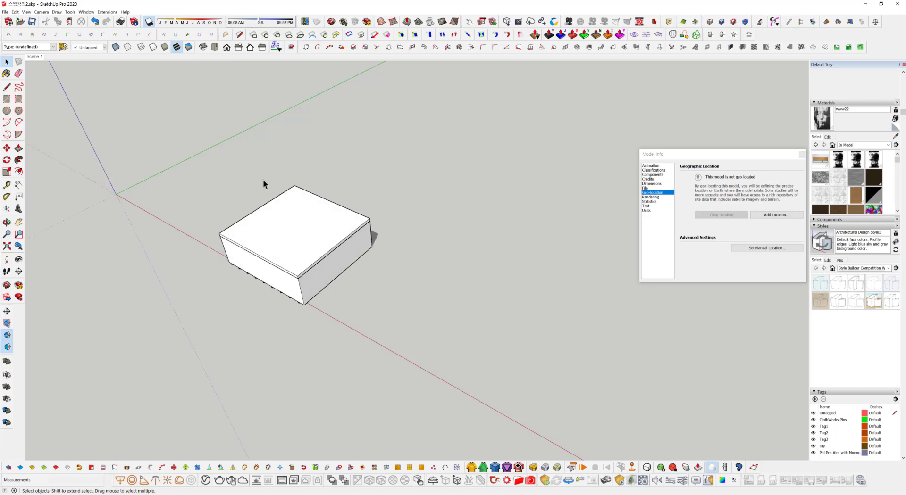
Check the shadow around the building, select the entire building and close the Model Info settings
{"action": "middle_click_drag", "start_coordinate": [373, 194], "coordinate": [342, 330]}
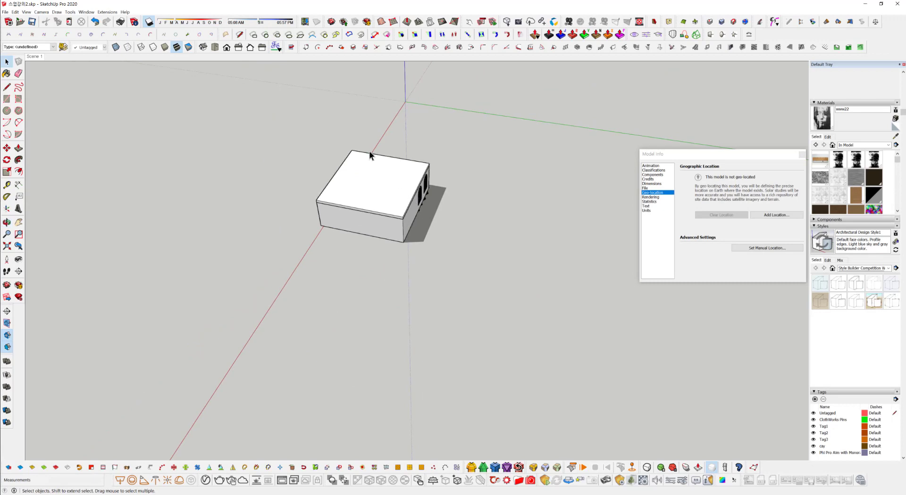
{"action": "middle_click_drag", "start_coordinate": [371, 215], "coordinate": [448, 227]}
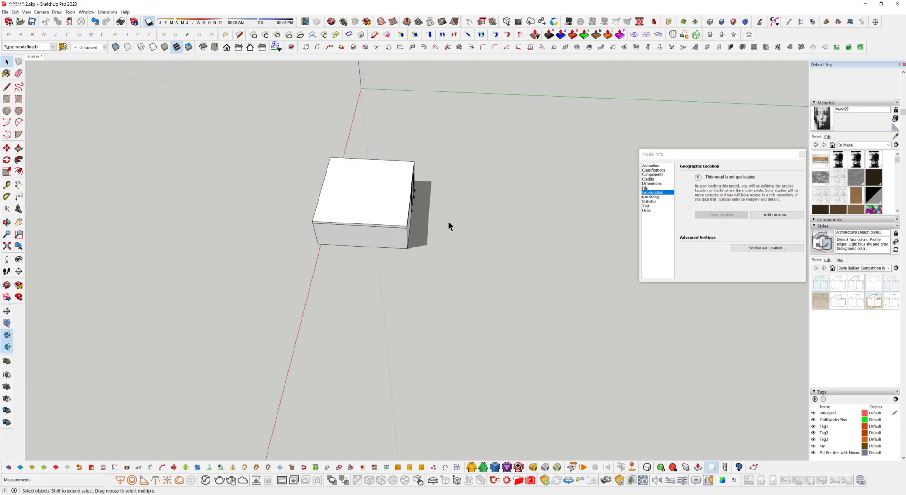
{"action": "middle_click_drag", "start_coordinate": [326, 263], "coordinate": [495, 369]}
{"action": "middle_click_drag", "start_coordinate": [395, 324], "coordinate": [423, 262]}
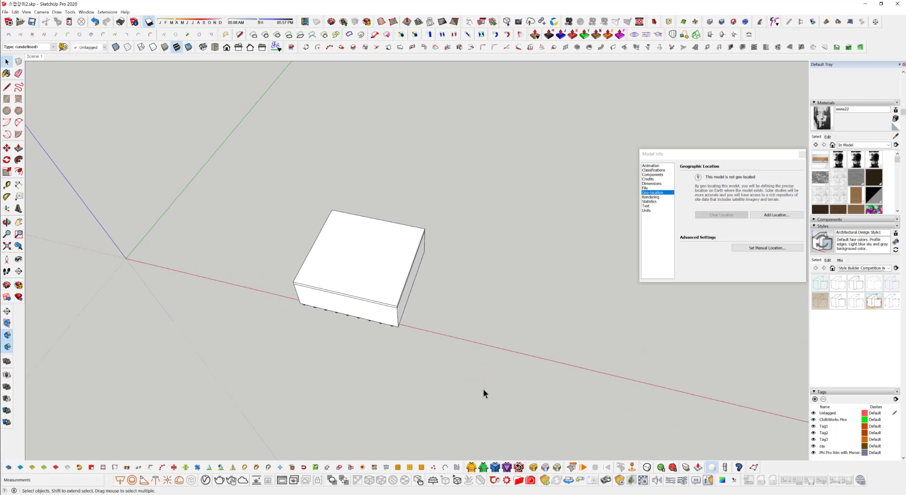
{"action": "left_click_drag", "start_coordinate": [483, 388], "coordinate": [306, 200]}
{"action": "left_click_drag", "start_coordinate": [226, 143], "coordinate": [225, 143]}
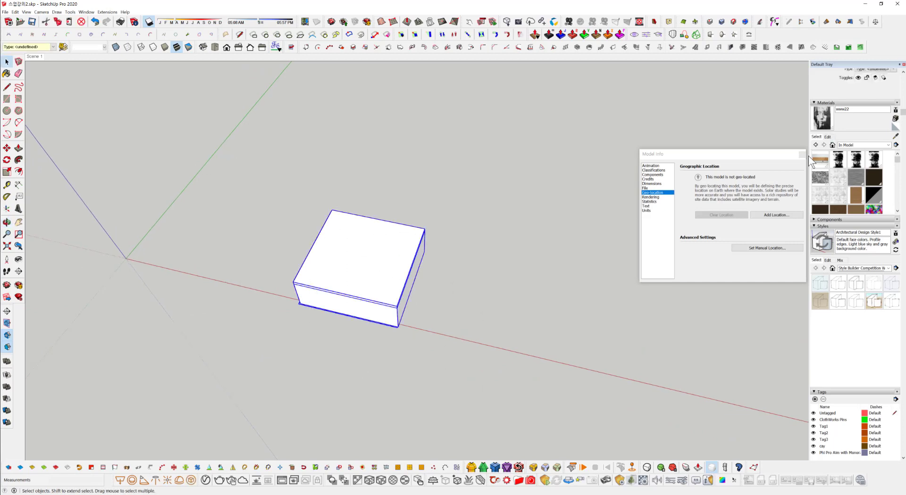
{"action": "left_click", "coordinate": [801, 155]}
Rotate the selected building about 180 degrees on the ground plane around its corner nearest the origin
{"action": "middle_click_drag", "start_coordinate": [384, 268], "coordinate": [442, 180]}
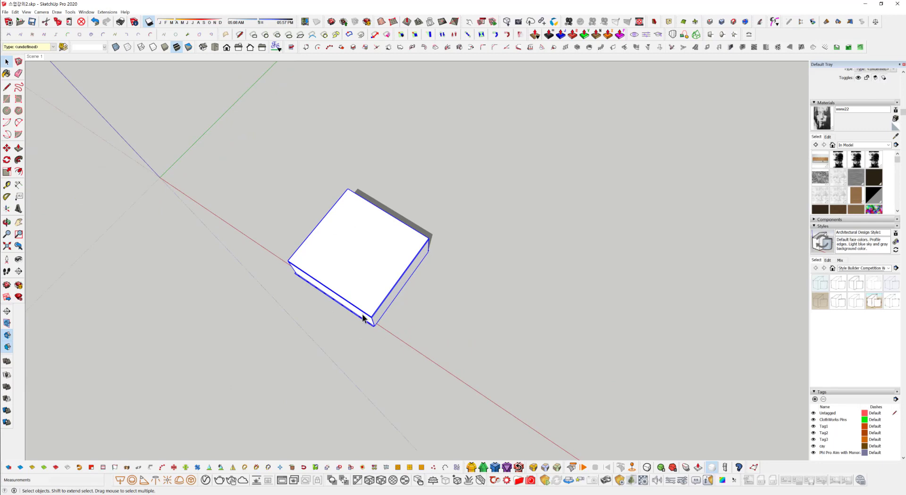
{"action": "middle_click_drag", "start_coordinate": [351, 313], "coordinate": [426, 265]}
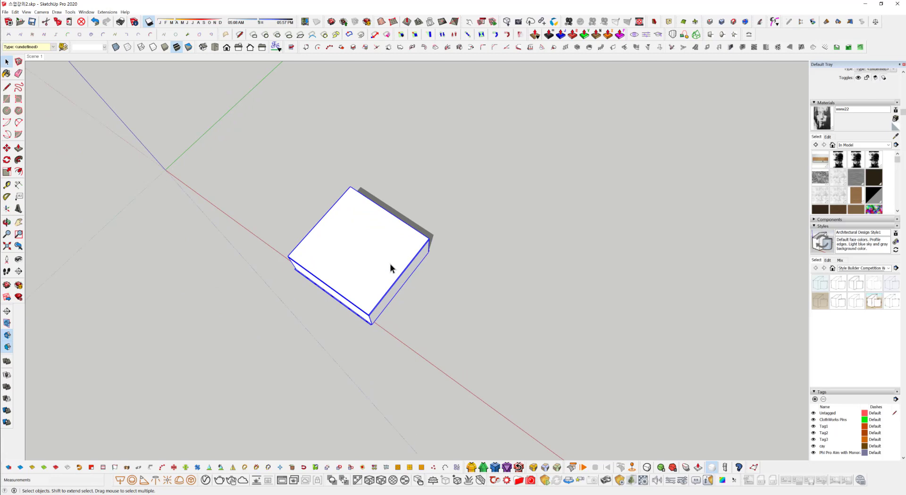
{"action": "right_click", "coordinate": [371, 242]}
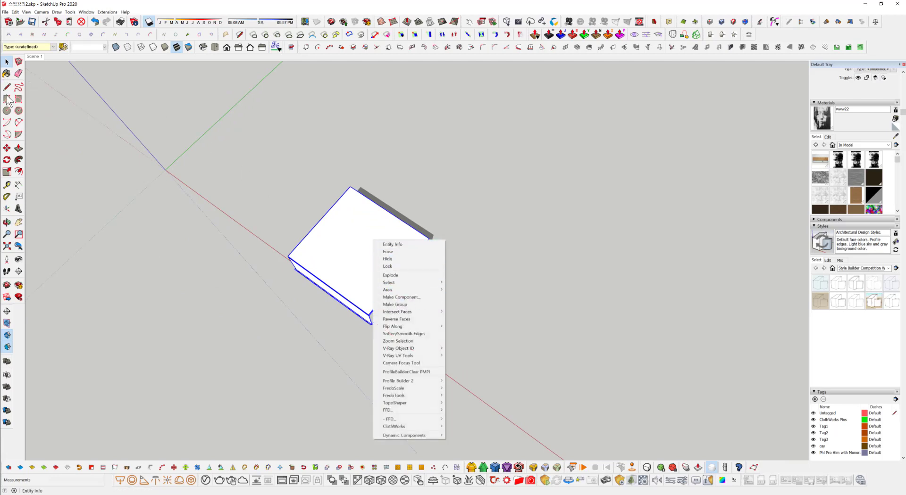
{"action": "left_click", "coordinate": [295, 109]}
{"action": "left_click_drag", "start_coordinate": [258, 121], "coordinate": [570, 421]}
{"action": "key", "text": "q"}
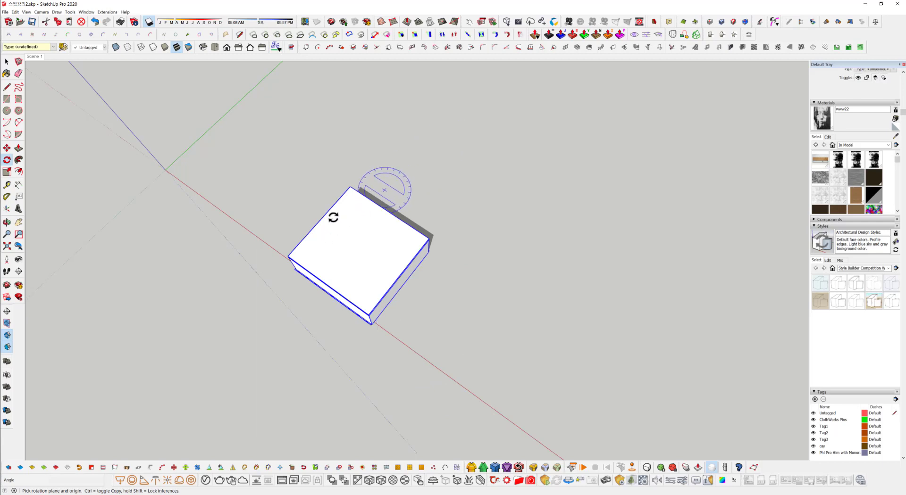
{"action": "left_click", "coordinate": [288, 258]}
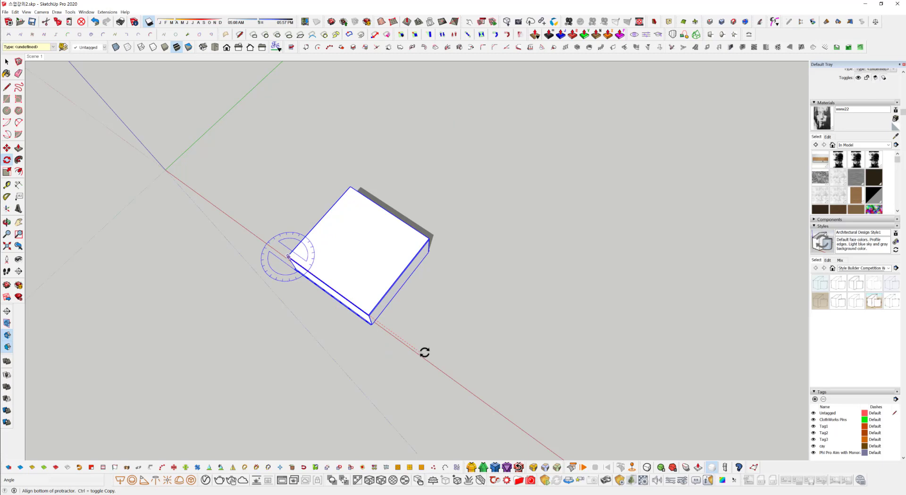
{"action": "left_click", "coordinate": [424, 353]}
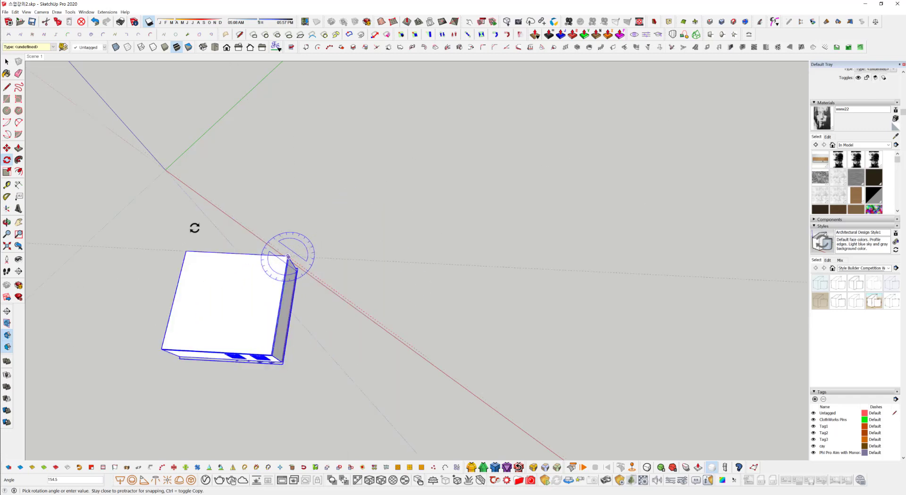
{"action": "left_click", "coordinate": [192, 183]}
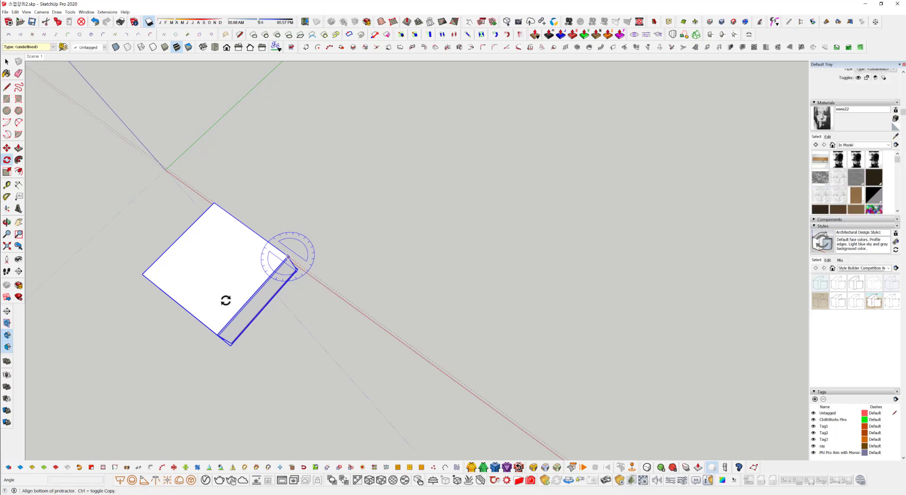
Move the rotated building about 9090 mm along the green axis, away from its window side
{"action": "key", "text": "m"}
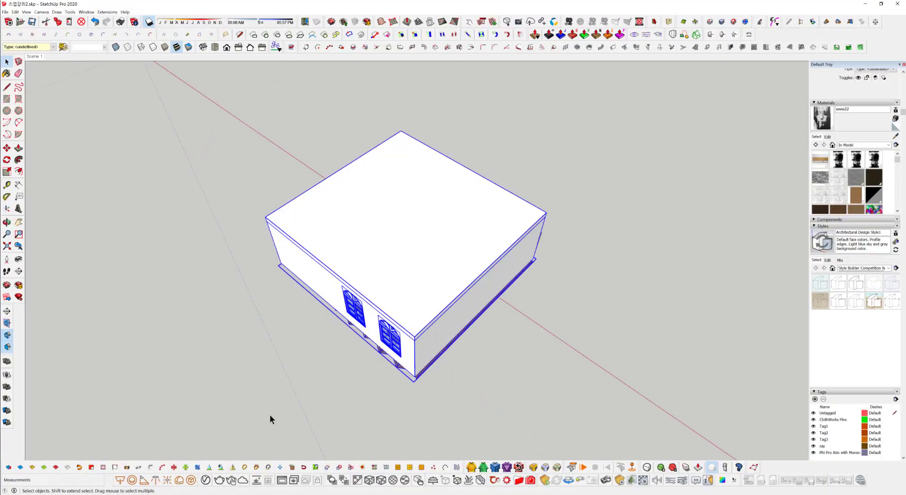
{"action": "middle_click_drag", "start_coordinate": [271, 419], "coordinate": [287, 355]}
{"action": "scroll", "coordinate": [265, 292], "scroll_direction": "up", "scroll_amount": 2}
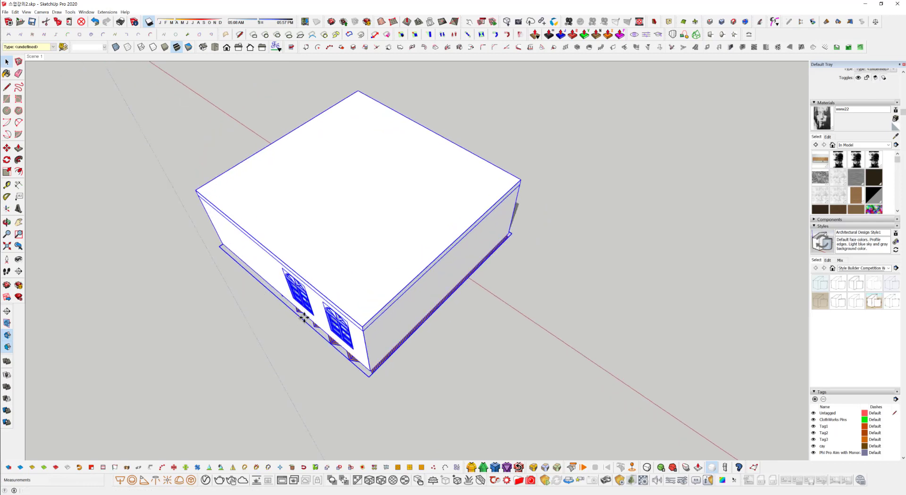
{"action": "key", "text": "m"}
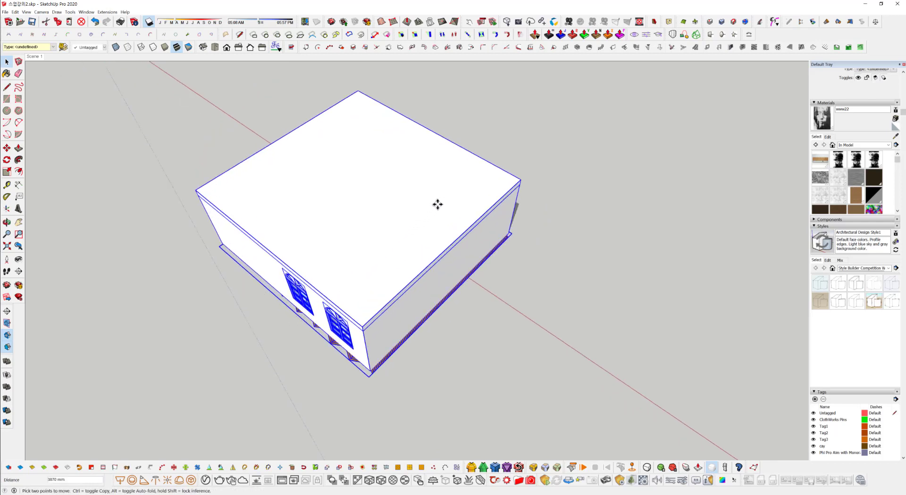
{"action": "left_click", "coordinate": [372, 376]}
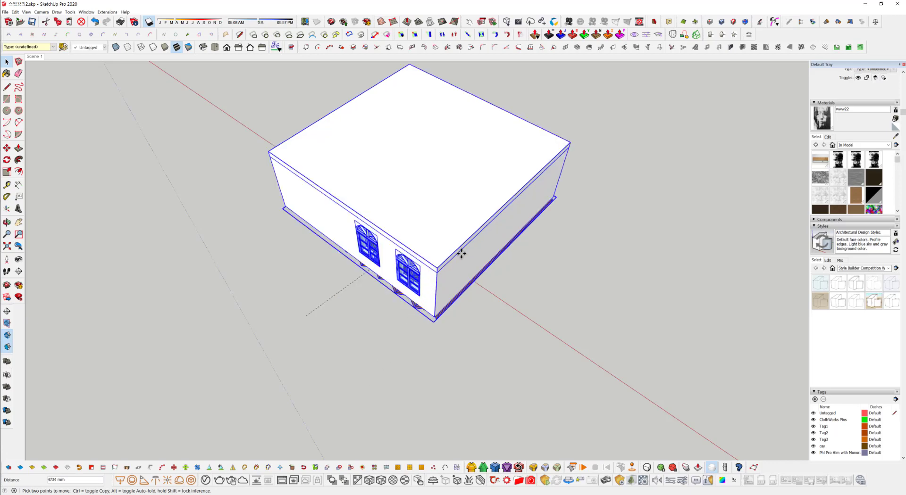
{"action": "type", "text": "20300"}
{"action": "key", "text": "Return"}
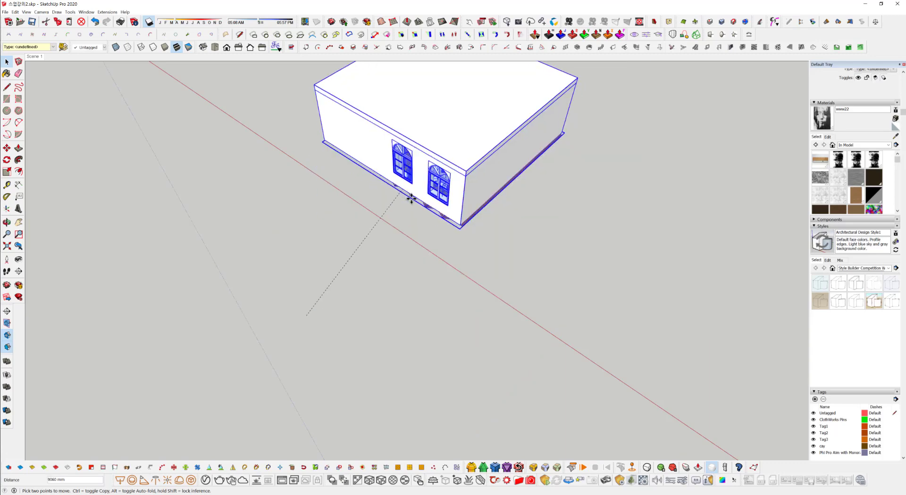
{"action": "left_click", "coordinate": [435, 210]}
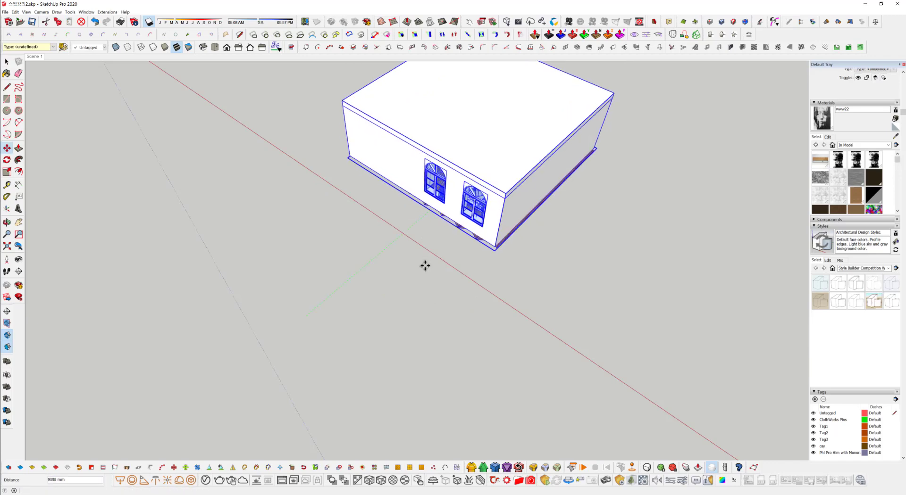
Bring the camera from outside the building into the living room, facing the two arched windows
{"action": "key", "text": "o"}
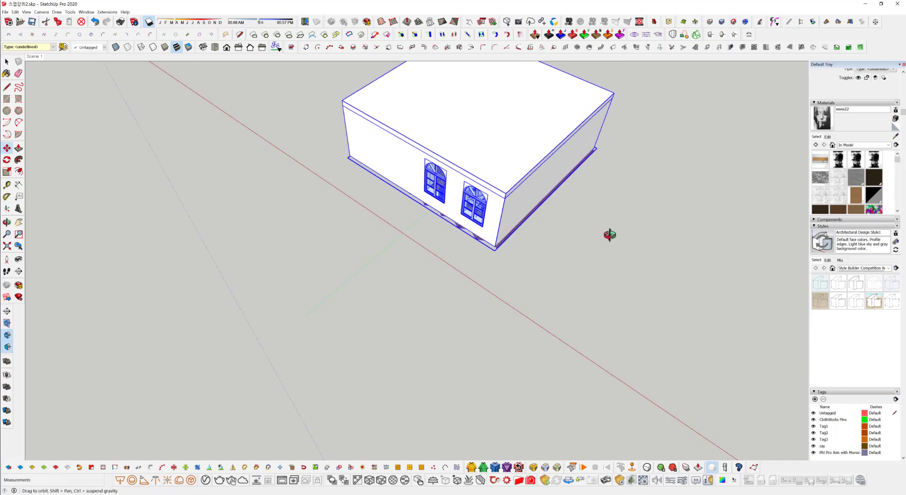
{"action": "left_click_drag", "start_coordinate": [572, 283], "coordinate": [458, 345]}
{"action": "key", "text": "space"}
{"action": "scroll", "coordinate": [409, 273], "scroll_direction": "up", "scroll_amount": 8}
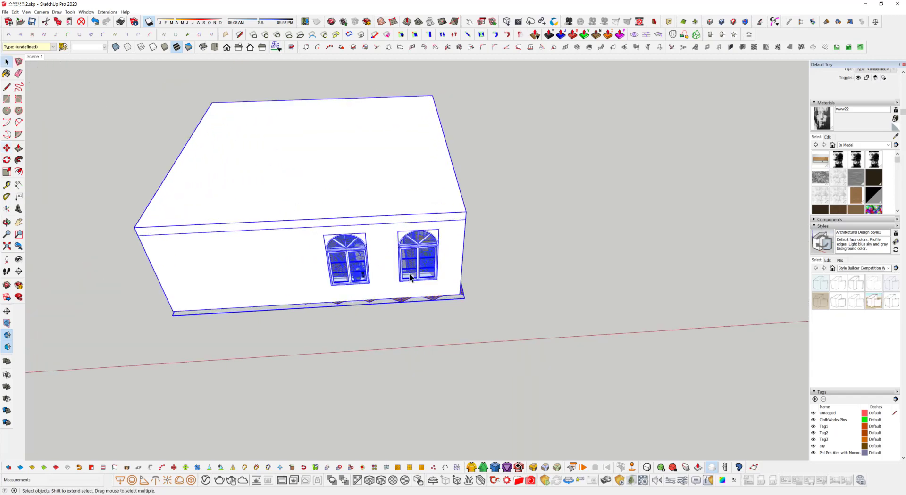
{"action": "middle_click_drag", "start_coordinate": [386, 295], "coordinate": [463, 263]}
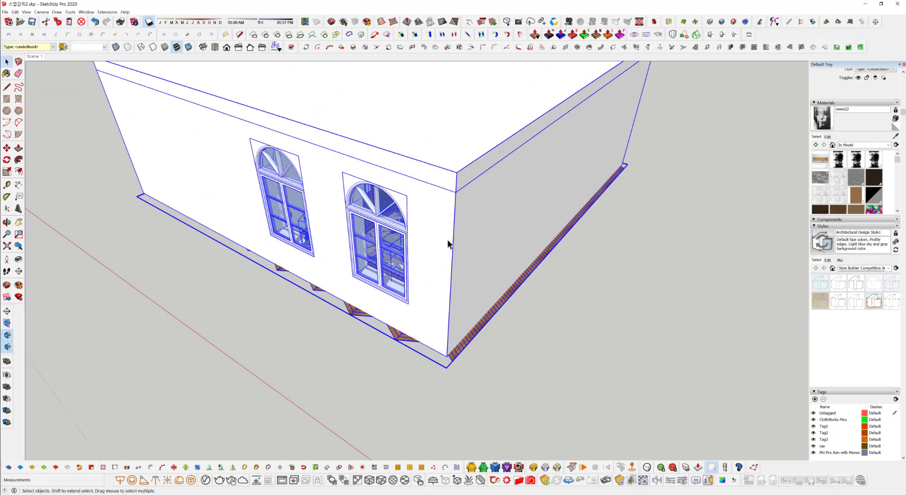
{"action": "scroll", "coordinate": [424, 226], "scroll_direction": "up", "scroll_amount": 8}
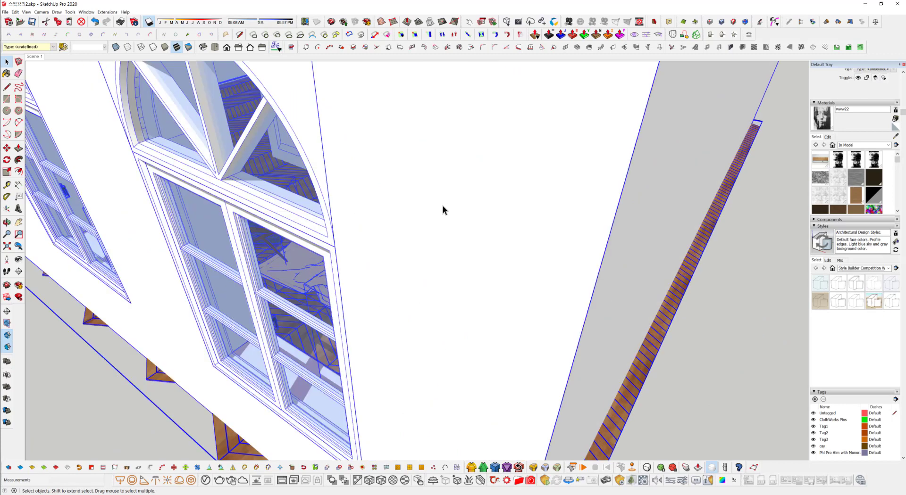
{"action": "scroll", "coordinate": [444, 202], "scroll_direction": "up", "scroll_amount": 8}
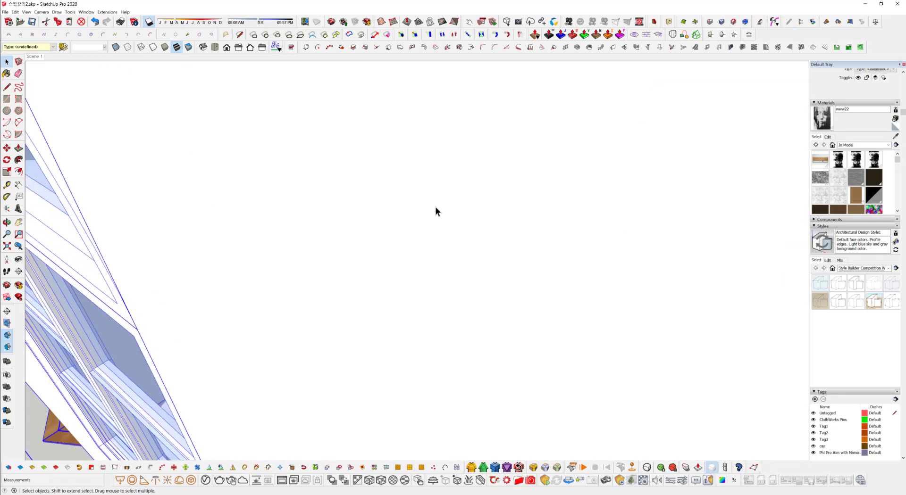
{"action": "scroll", "coordinate": [453, 194], "scroll_direction": "up", "scroll_amount": 8}
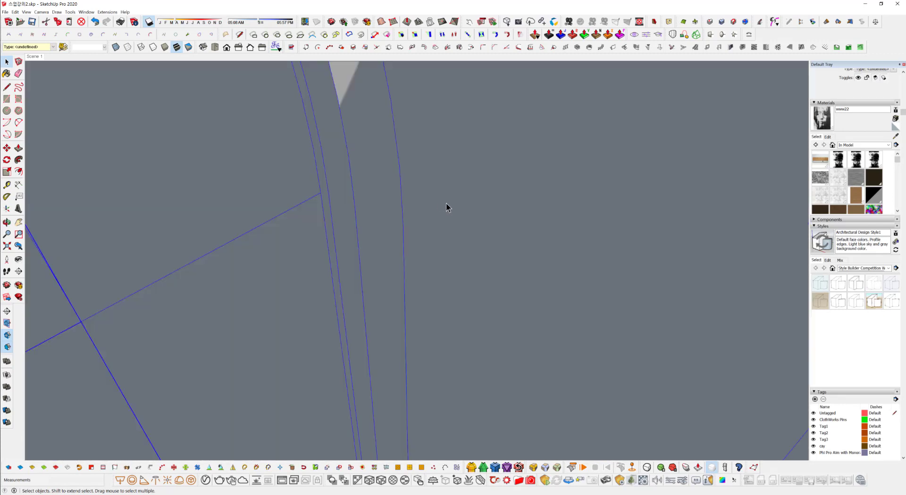
{"action": "mouse_move", "coordinate": [452, 194]}
{"action": "middle_mouse_down"}
{"action": "mouse_move", "coordinate": [479, 197]}
{"action": "mouse_move", "coordinate": [483, 189]}
{"action": "mouse_move", "coordinate": [473, 184]}
{"action": "mouse_move", "coordinate": [495, 227]}
{"action": "mouse_move", "coordinate": [436, 261]}
{"action": "middle_mouse_up"}
{"action": "scroll", "coordinate": [483, 198], "scroll_direction": "down", "scroll_amount": 8}
{"action": "scroll", "coordinate": [436, 260], "scroll_direction": "up", "scroll_amount": 5}
{"action": "middle_click_drag", "start_coordinate": [259, 267], "coordinate": [236, 236]}
{"action": "middle_click_drag", "start_coordinate": [303, 253], "coordinate": [611, 302]}
{"action": "scroll", "coordinate": [612, 301], "scroll_direction": "down", "scroll_amount": 6}
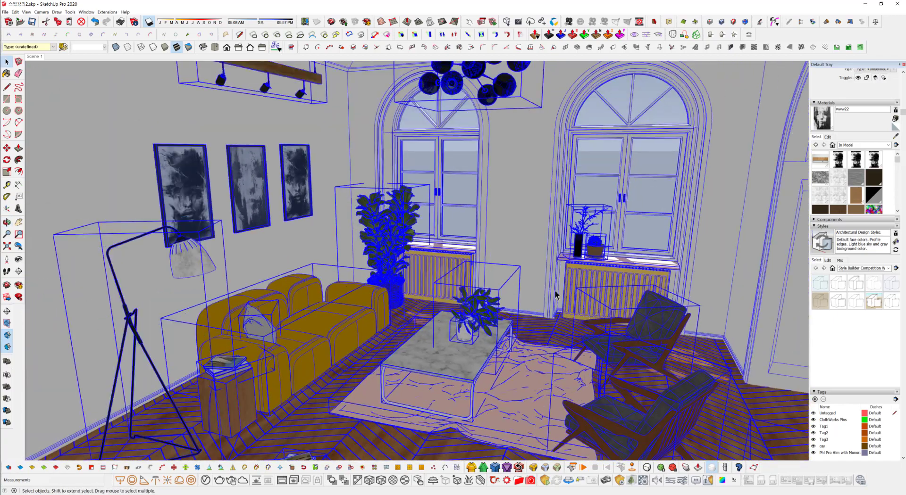
{"action": "middle_click_drag", "start_coordinate": [542, 330], "coordinate": [568, 327]}
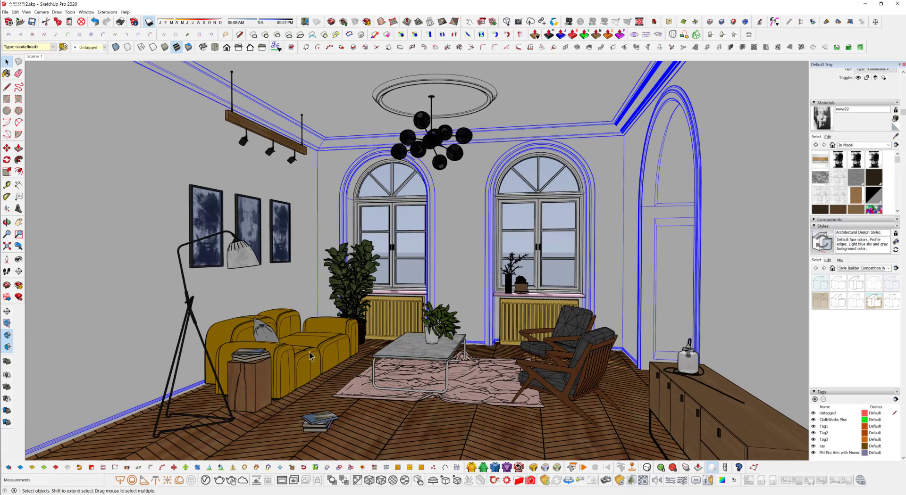
Try camera fields of view of 35 and 60 degrees on the living room view
{"action": "left_click", "coordinate": [7, 234]}
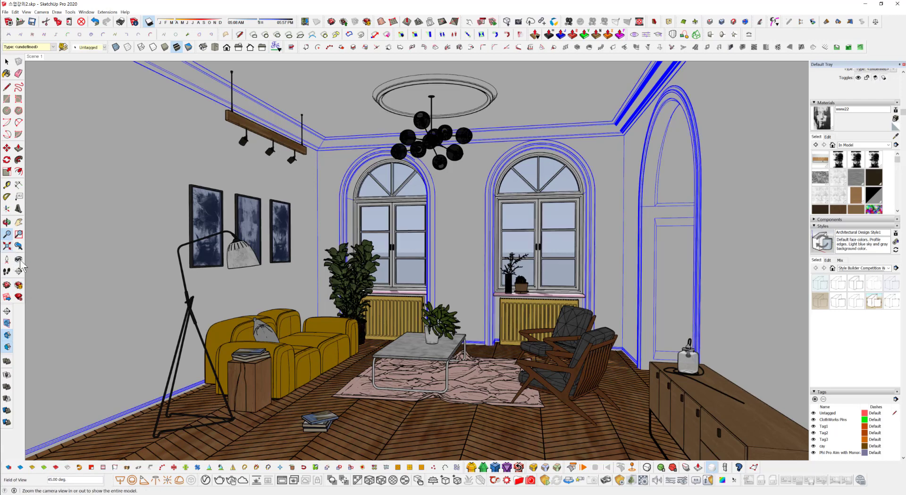
{"action": "mouse_move", "coordinate": [432, 259]}
{"action": "left_mouse_down"}
{"action": "mouse_move", "coordinate": [431, 283]}
{"action": "mouse_move", "coordinate": [429, 271]}
{"action": "left_mouse_up"}
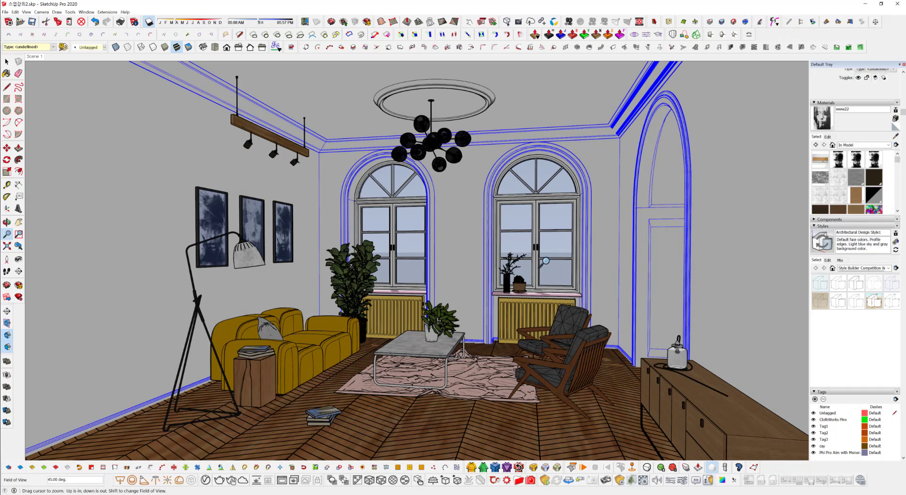
{"action": "scroll", "coordinate": [546, 260], "scroll_direction": "up", "scroll_amount": 2}
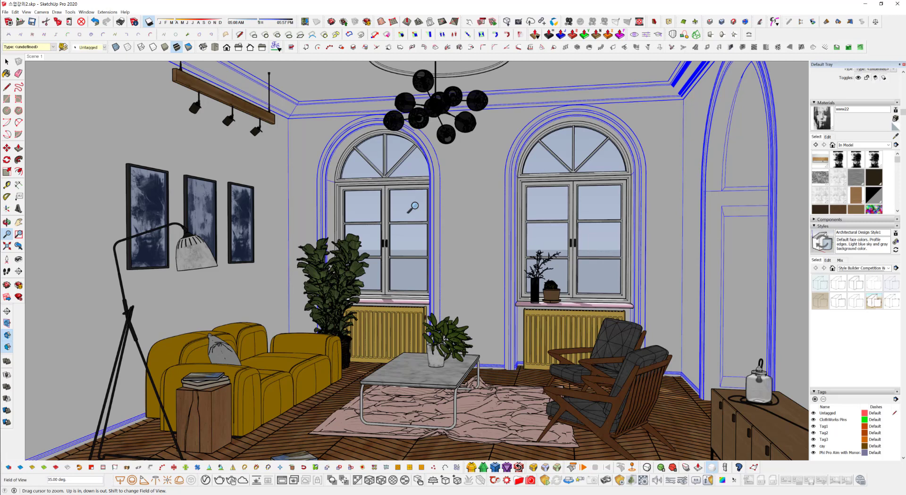
{"action": "scroll", "coordinate": [412, 206], "scroll_direction": "down", "scroll_amount": 4}
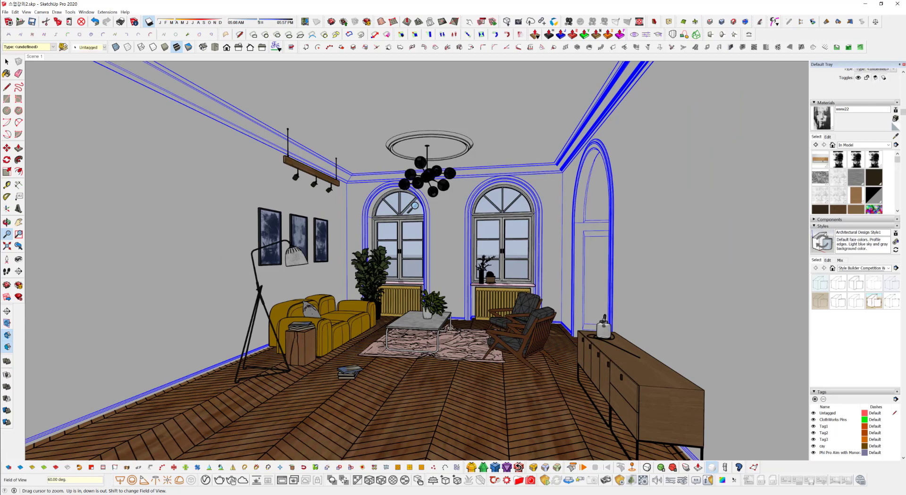
Try camera fields of view of 75, 120 and 50 degrees, adjusting the viewing distance to the windows
{"action": "type", "text": "75"}
{"action": "key", "text": "Return"}
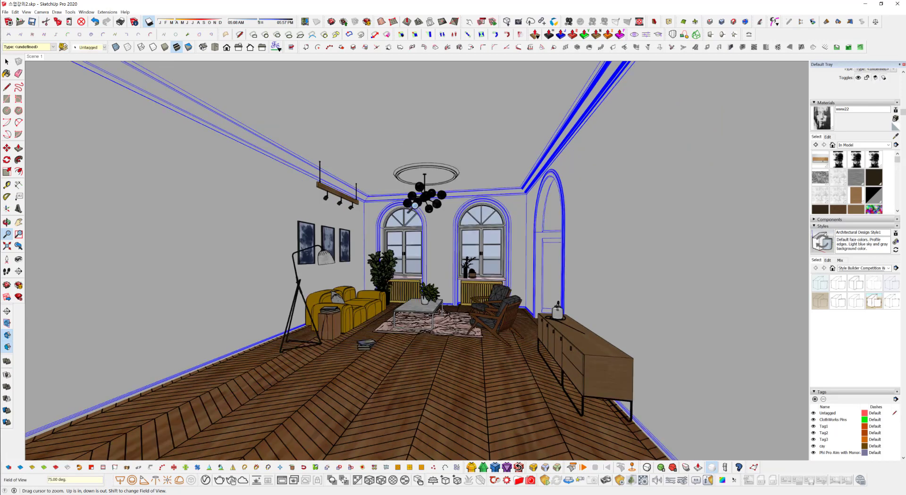
{"action": "scroll", "coordinate": [392, 236], "scroll_direction": "up", "scroll_amount": 4}
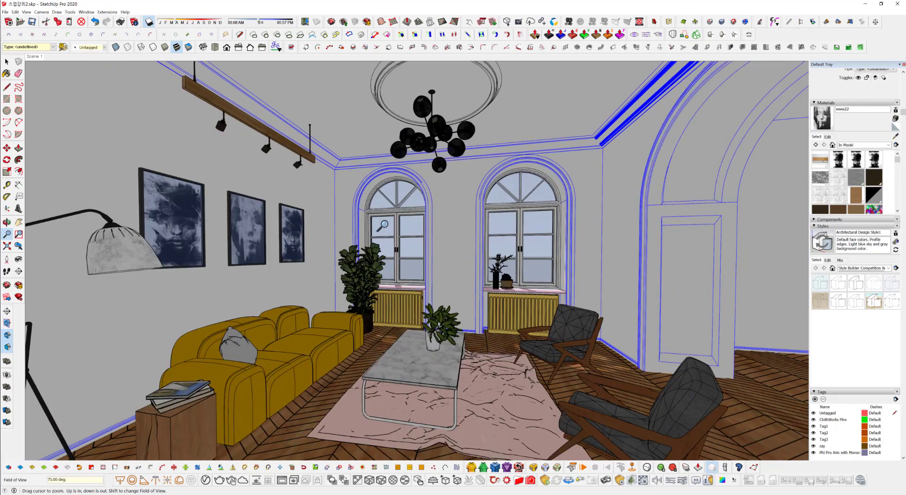
{"action": "left_click_drag", "start_coordinate": [383, 225], "coordinate": [398, 247]}
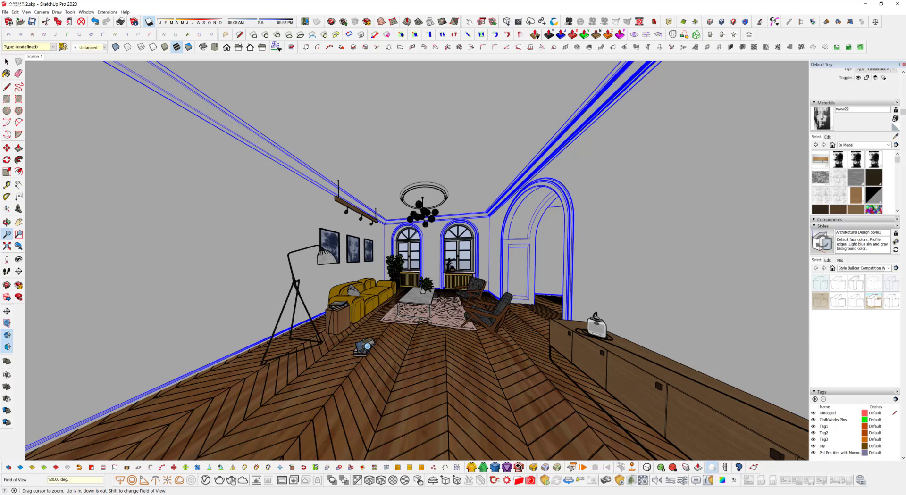
{"action": "key", "text": "Return"}
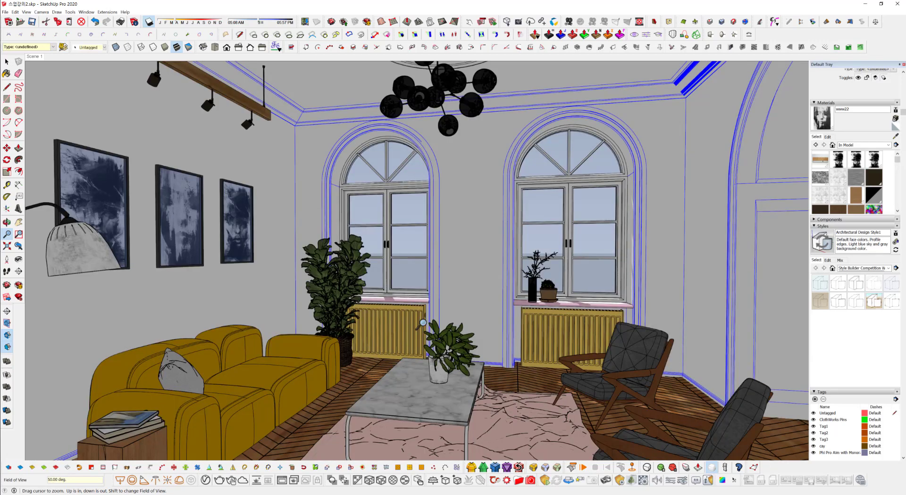
{"action": "scroll", "coordinate": [447, 355], "scroll_direction": "down", "scroll_amount": 3}
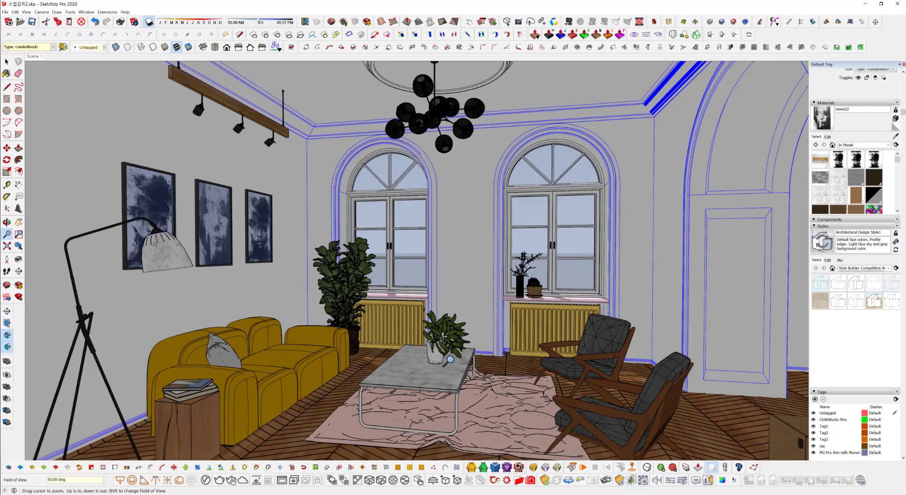
{"action": "scroll", "coordinate": [463, 381], "scroll_direction": "down", "scroll_amount": 4}
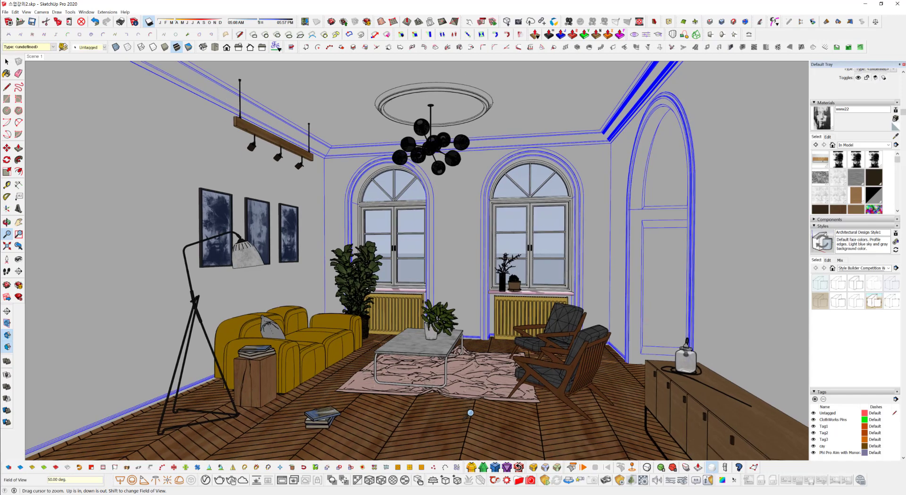
Lower the camera angle toward the windows and set the field of view to 45 degrees
{"action": "middle_click_drag", "start_coordinate": [471, 411], "coordinate": [423, 364]}
{"action": "scroll", "coordinate": [442, 376], "scroll_direction": "up", "scroll_amount": 1}
{"action": "scroll", "coordinate": [416, 377], "scroll_direction": "up", "scroll_amount": 2}
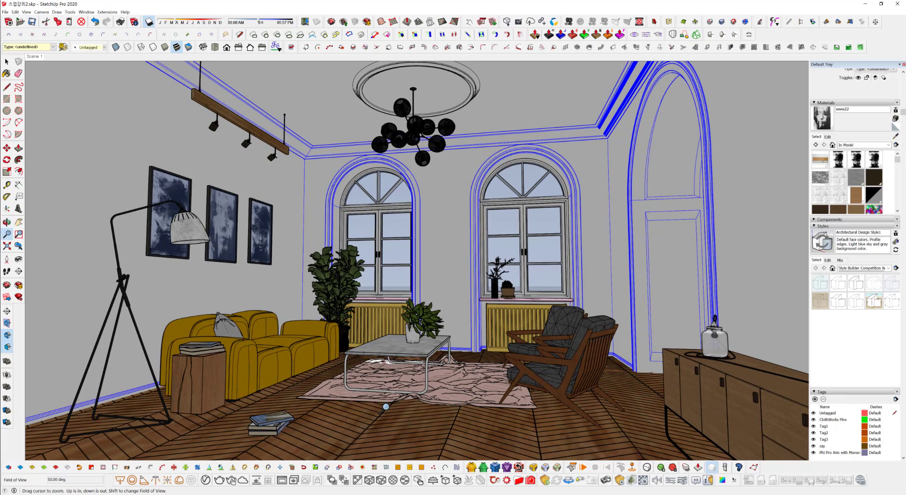
{"action": "type", "text": "45"}
{"action": "key", "text": "Return"}
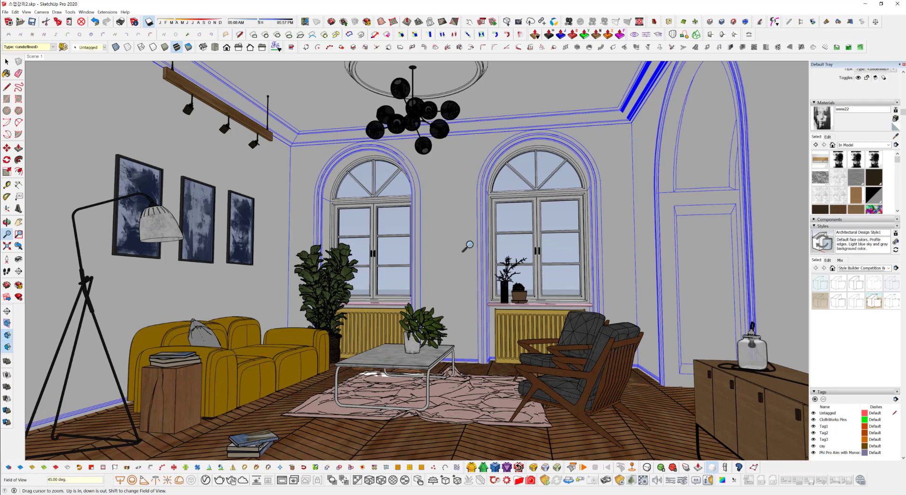
Fine-tune the interior framing so the floor lamp, sofa, both arched windows, armchairs and part of the sideboard are in view
{"action": "scroll", "coordinate": [472, 260], "scroll_direction": "down", "scroll_amount": 2}
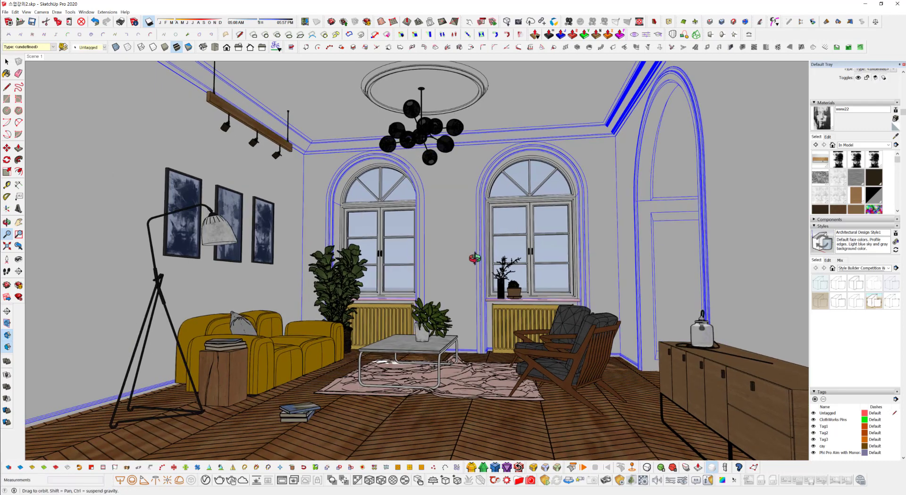
{"action": "scroll", "coordinate": [462, 264], "scroll_direction": "up", "scroll_amount": 2}
{"action": "scroll", "coordinate": [463, 270], "scroll_direction": "down", "scroll_amount": 3}
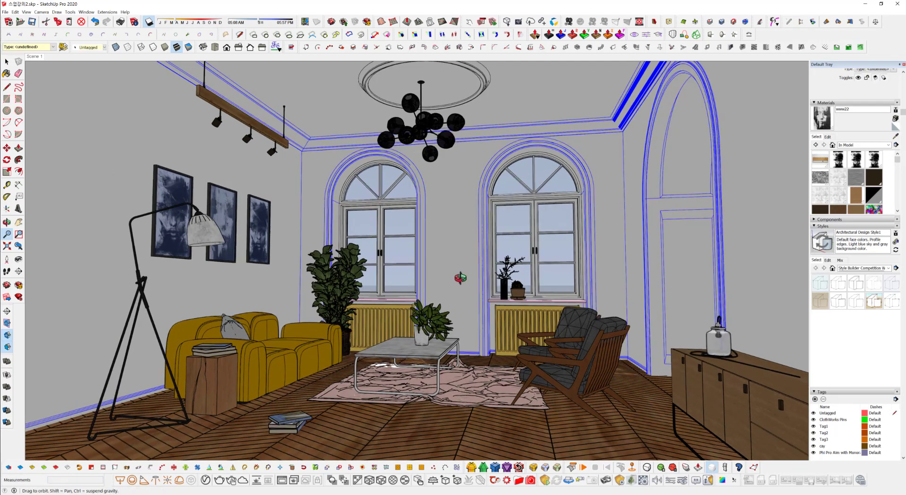
{"action": "scroll", "coordinate": [450, 284], "scroll_direction": "up", "scroll_amount": 3}
{"action": "scroll", "coordinate": [443, 288], "scroll_direction": "down", "scroll_amount": 3}
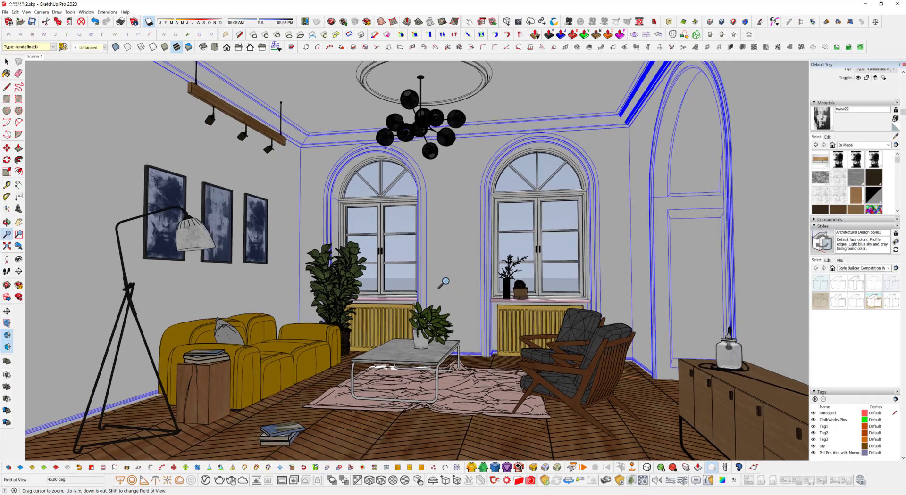
{"action": "scroll", "coordinate": [447, 287], "scroll_direction": "up", "scroll_amount": 3}
{"action": "scroll", "coordinate": [448, 285], "scroll_direction": "down", "scroll_amount": 3}
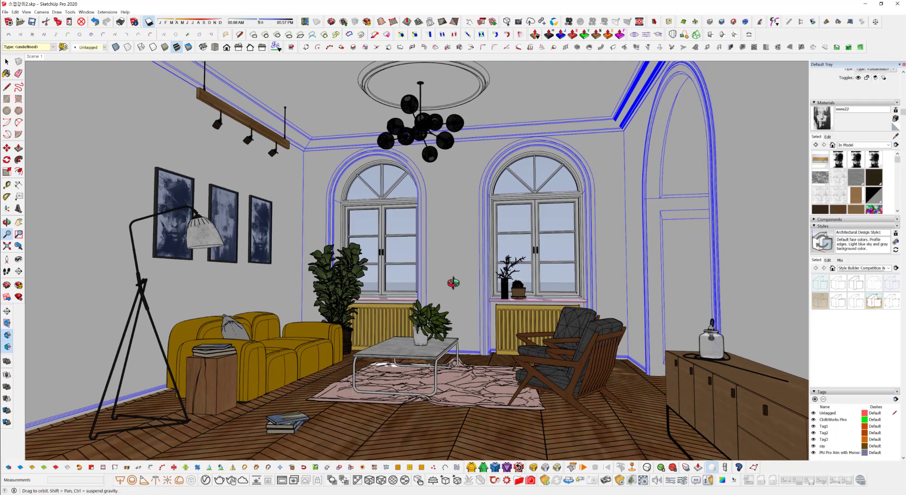
{"action": "scroll", "coordinate": [432, 306], "scroll_direction": "up", "scroll_amount": 4}
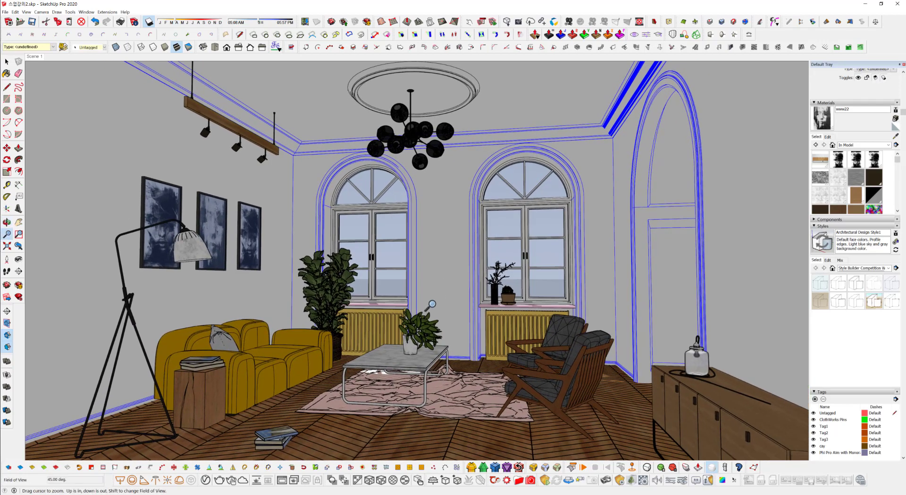
{"action": "scroll", "coordinate": [431, 305], "scroll_direction": "down", "scroll_amount": 3}
{"action": "scroll", "coordinate": [432, 306], "scroll_direction": "up", "scroll_amount": 3}
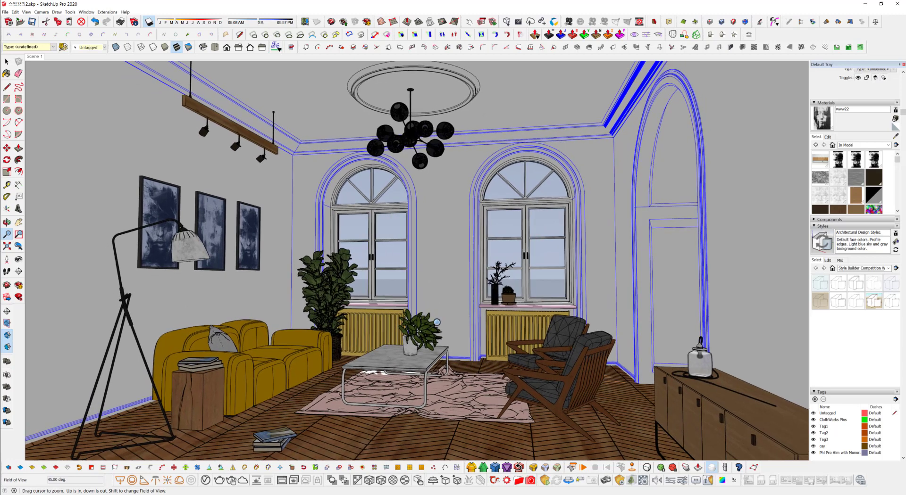
{"action": "scroll", "coordinate": [437, 323], "scroll_direction": "down", "scroll_amount": 3}
{"action": "scroll", "coordinate": [436, 321], "scroll_direction": "up", "scroll_amount": 2}
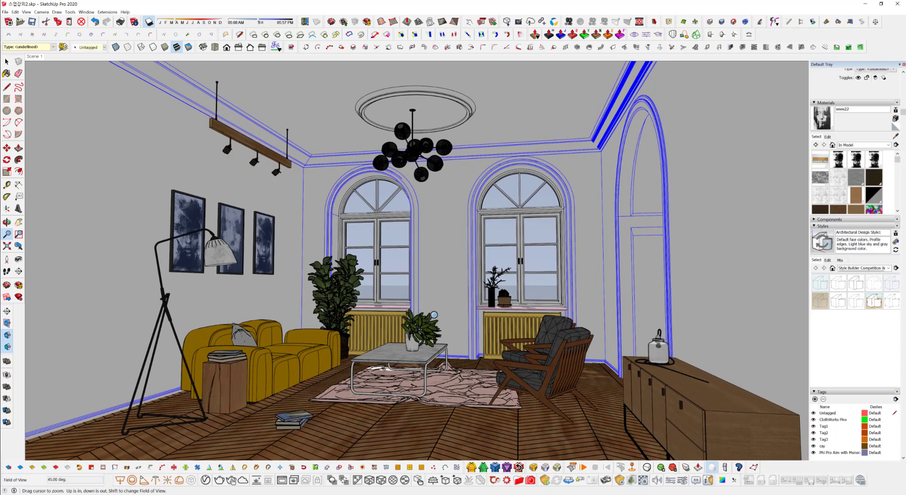
{"action": "scroll", "coordinate": [434, 314], "scroll_direction": "up", "scroll_amount": 1}
{"action": "scroll", "coordinate": [440, 313], "scroll_direction": "down", "scroll_amount": 3}
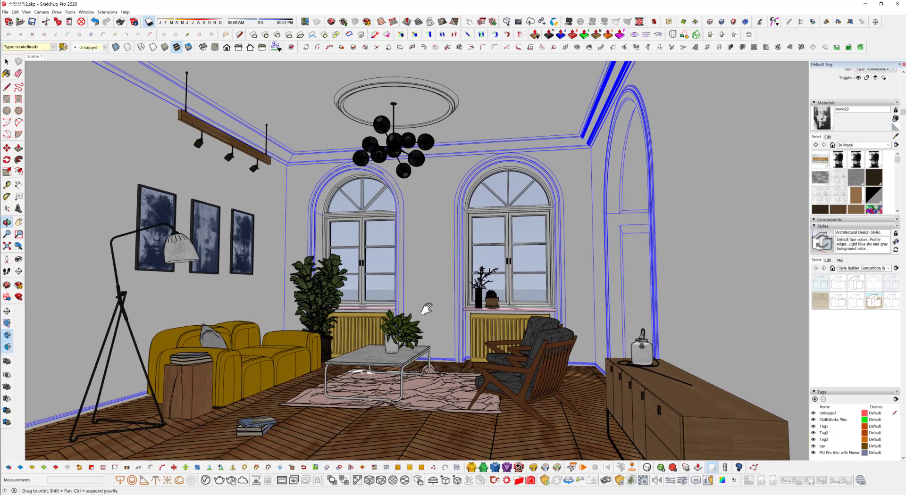
{"action": "scroll", "coordinate": [432, 313], "scroll_direction": "up", "scroll_amount": 4}
{"action": "key", "text": "o"}
{"action": "key", "text": "z"}
{"action": "scroll", "coordinate": [434, 317], "scroll_direction": "up", "scroll_amount": 2}
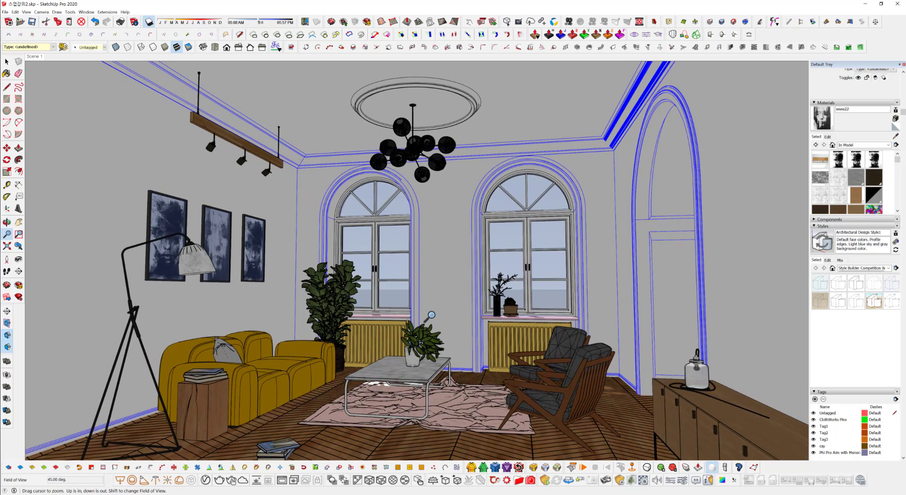
{"action": "scroll", "coordinate": [432, 316], "scroll_direction": "down", "scroll_amount": 1}
{"action": "middle_click_drag", "start_coordinate": [432, 316], "coordinate": [449, 309], "text": "shift"}
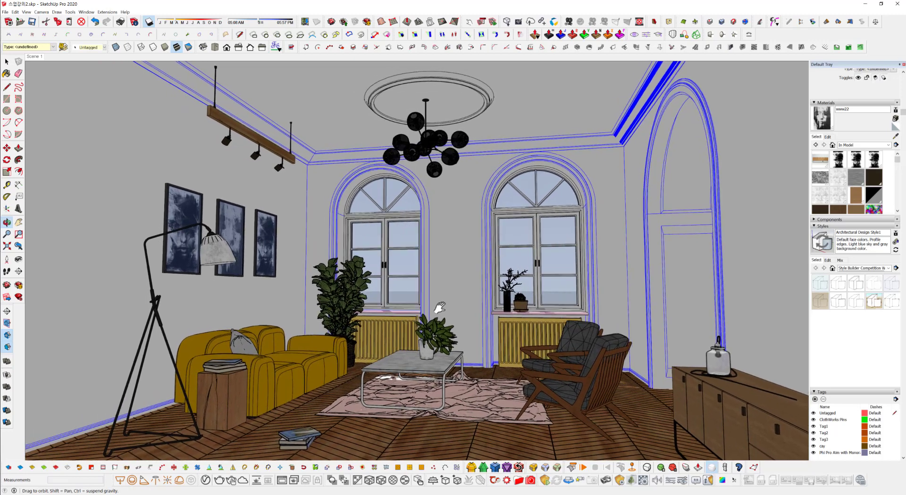
{"action": "middle_click_drag", "start_coordinate": [450, 309], "coordinate": [442, 309]}
{"action": "left_click_drag", "start_coordinate": [442, 309], "coordinate": [441, 309]}
{"action": "middle_click_drag", "start_coordinate": [442, 302], "coordinate": [443, 297], "text": "shift"}
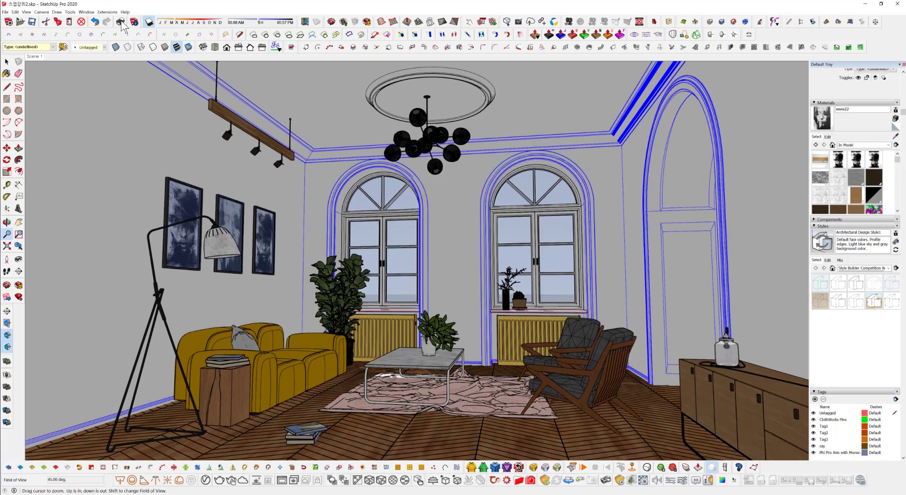
Update Scene 1 to store the current living room camera view
{"action": "right_click", "coordinate": [33, 58]}
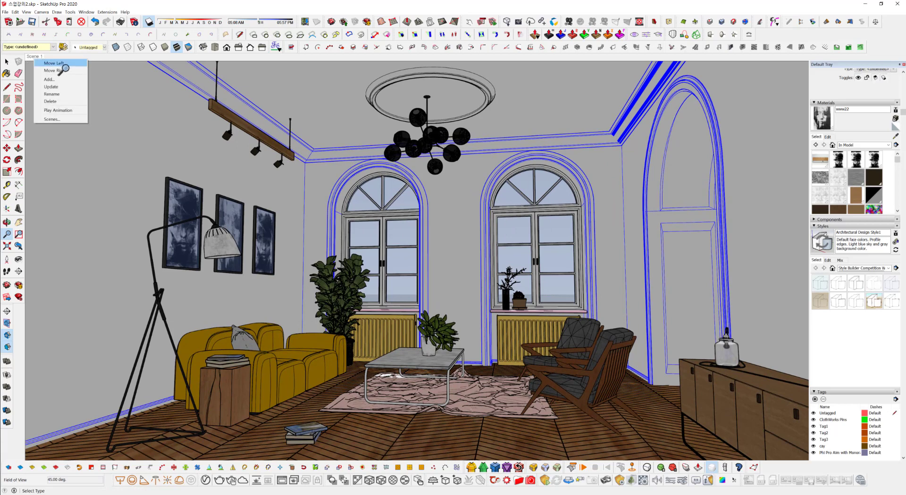
{"action": "left_click", "coordinate": [63, 85]}
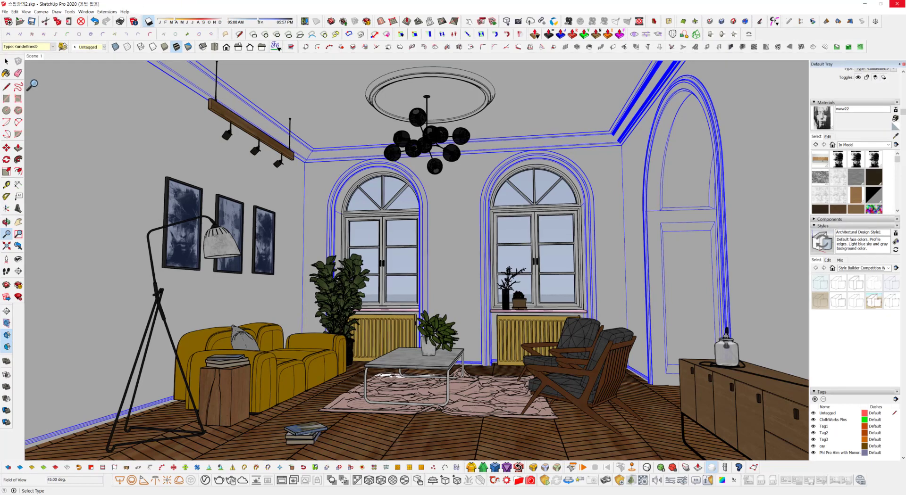
{"action": "key", "text": "space"}
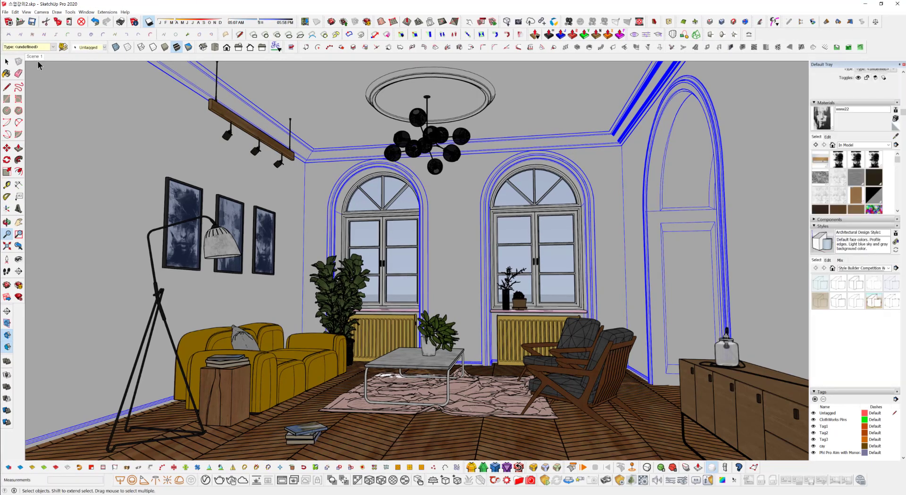
{"action": "right_click", "coordinate": [34, 58]}
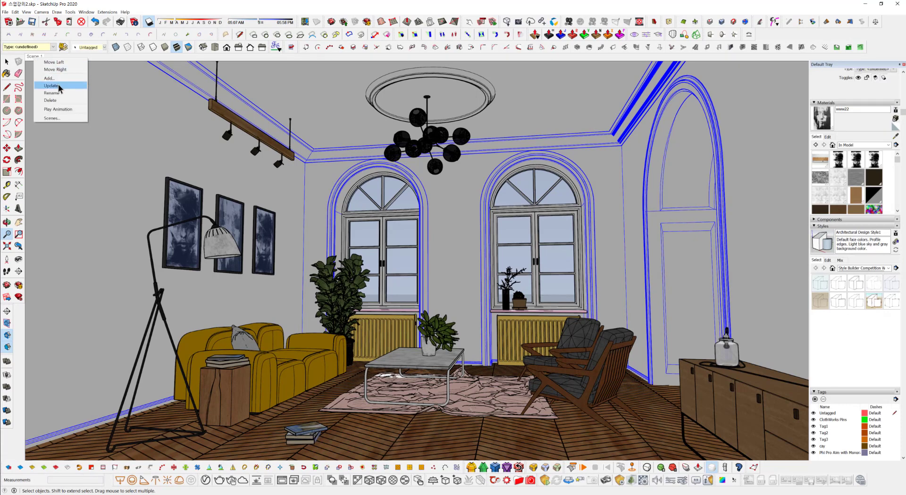
Save the finalized interior framing over the view stored in Scene 1
{"action": "left_click", "coordinate": [58, 85]}
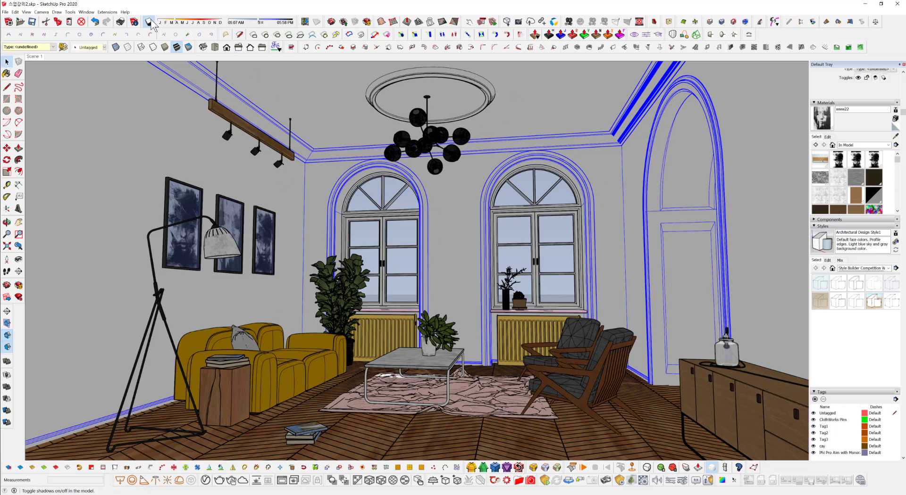
Turn on shadows and try different sun dates and times to bring sunlight onto the sofa and the picture wall
{"action": "mouse_move", "coordinate": [258, 23]}
{"action": "left_mouse_down"}
{"action": "mouse_move", "coordinate": [214, 21]}
{"action": "mouse_move", "coordinate": [227, 24]}
{"action": "left_mouse_up"}
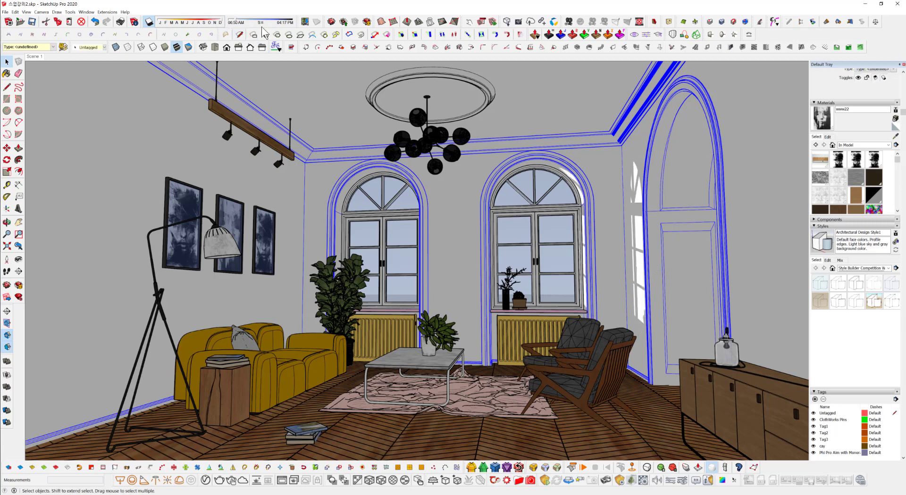
{"action": "left_click_drag", "start_coordinate": [287, 23], "coordinate": [286, 88]}
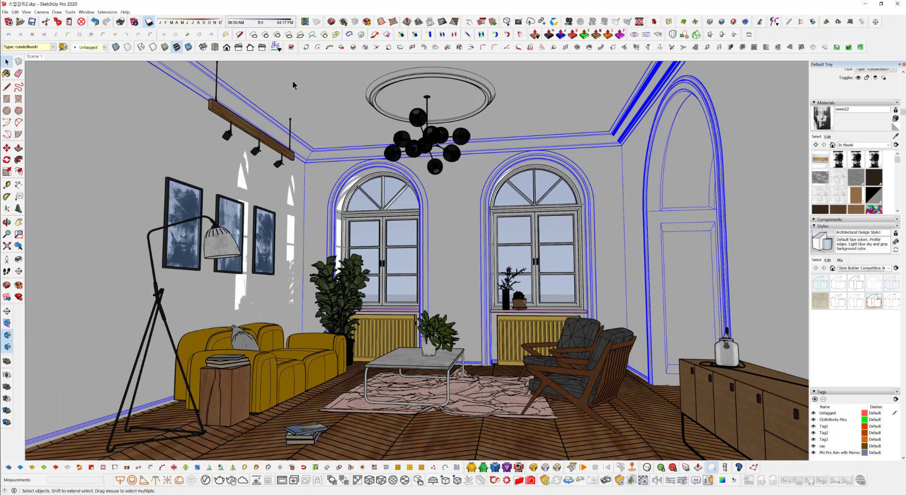
{"action": "mouse_move", "coordinate": [182, 23]}
{"action": "left_mouse_down"}
{"action": "mouse_move", "coordinate": [208, 23]}
{"action": "mouse_move", "coordinate": [174, 27]}
{"action": "mouse_move", "coordinate": [215, 22]}
{"action": "mouse_move", "coordinate": [179, 22]}
{"action": "left_mouse_up"}
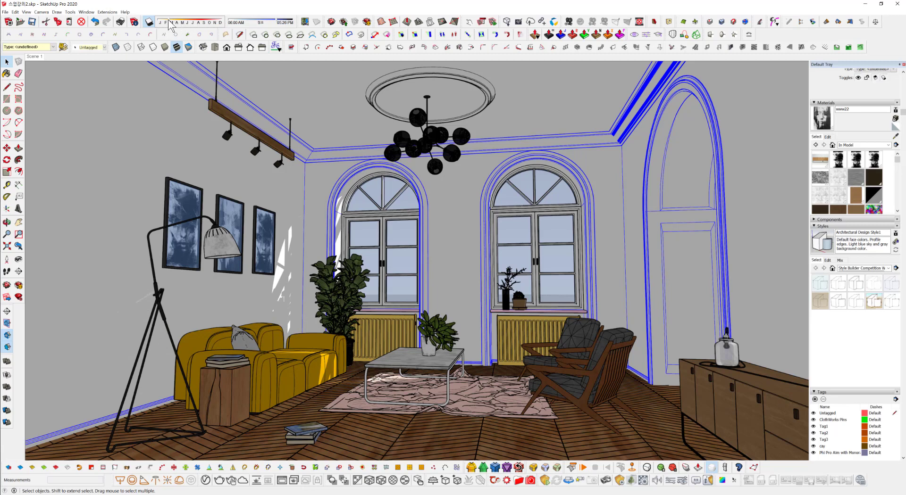
{"action": "left_click_drag", "start_coordinate": [249, 23], "coordinate": [280, 21]}
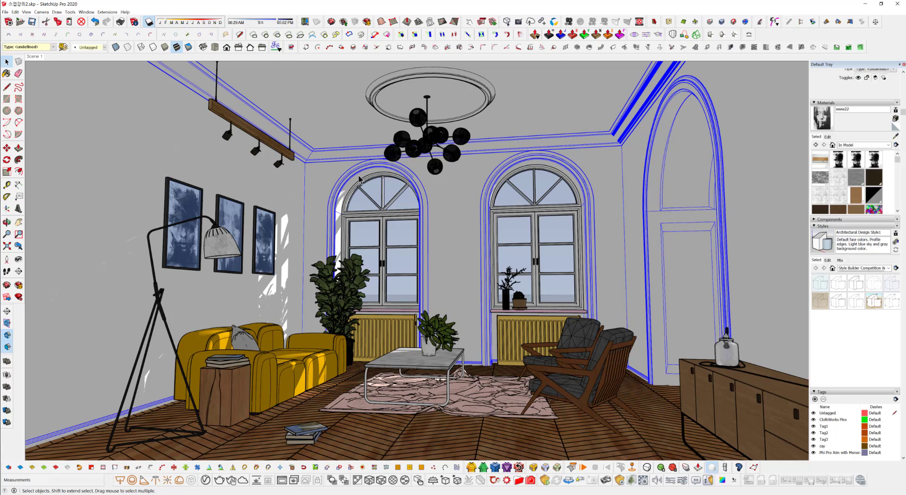
Hide the floor plant, the coffee-table plant, the windowsill vase with branches and both book stacks
{"action": "left_click", "coordinate": [357, 320]}
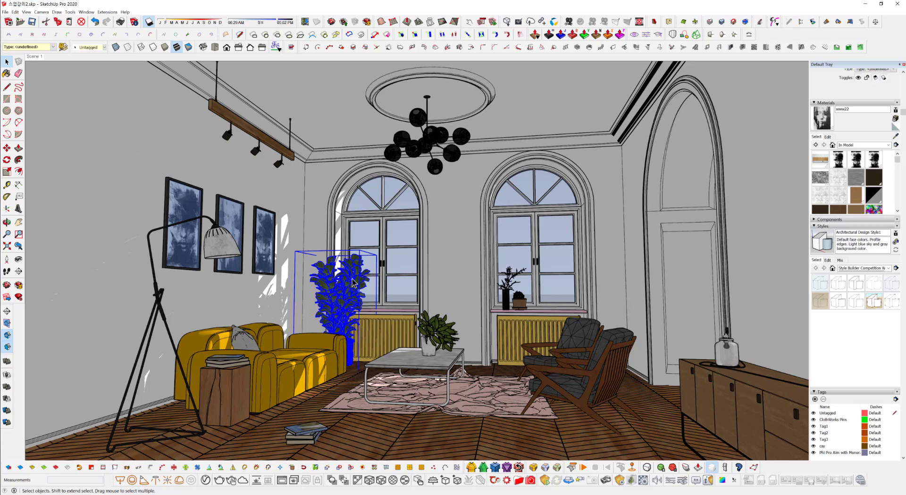
{"action": "left_click", "coordinate": [294, 304]}
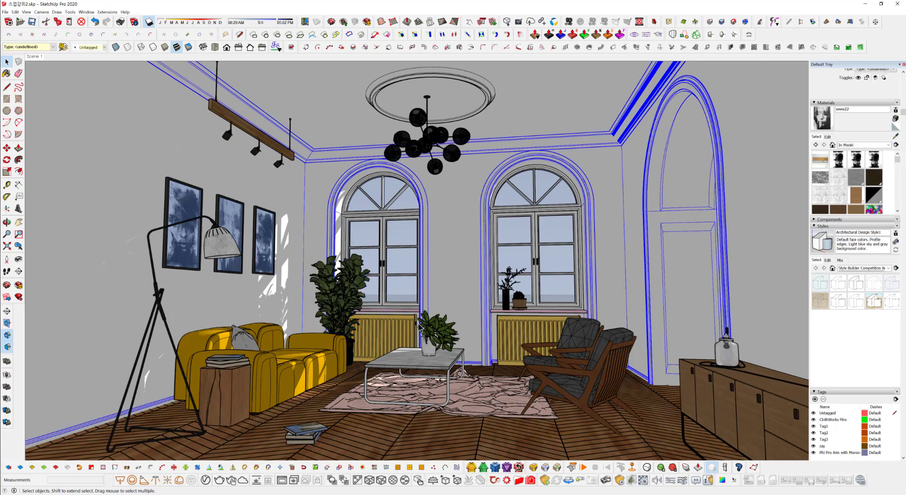
{"action": "left_click", "coordinate": [407, 362]}
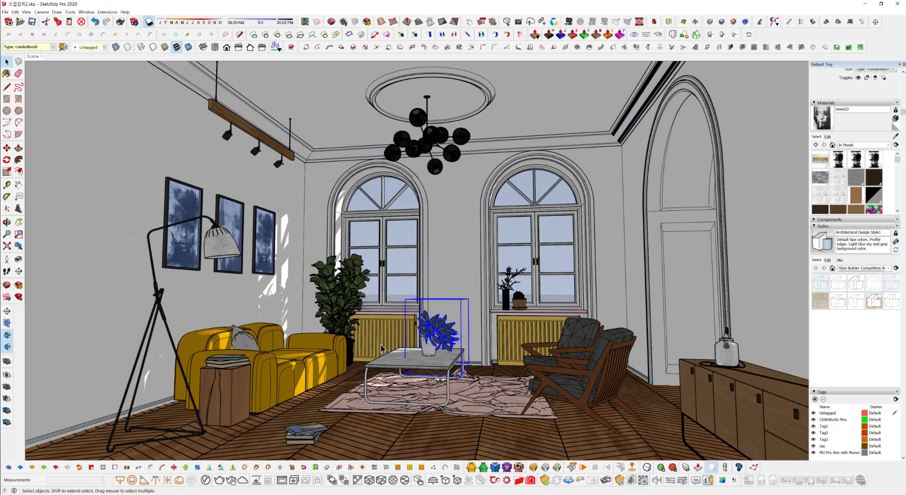
{"action": "left_click", "coordinate": [361, 286]}
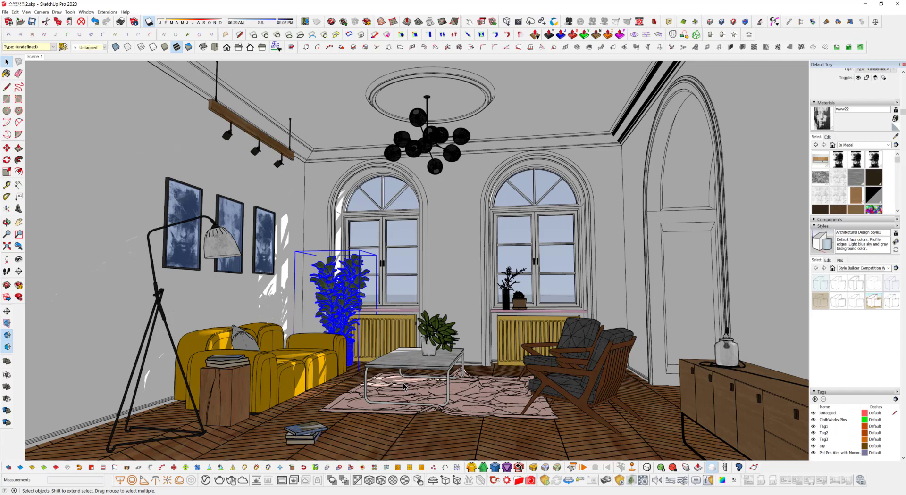
{"action": "left_click", "coordinate": [443, 336], "text": "shift"}
{"action": "left_click", "coordinate": [505, 302], "text": "shift"}
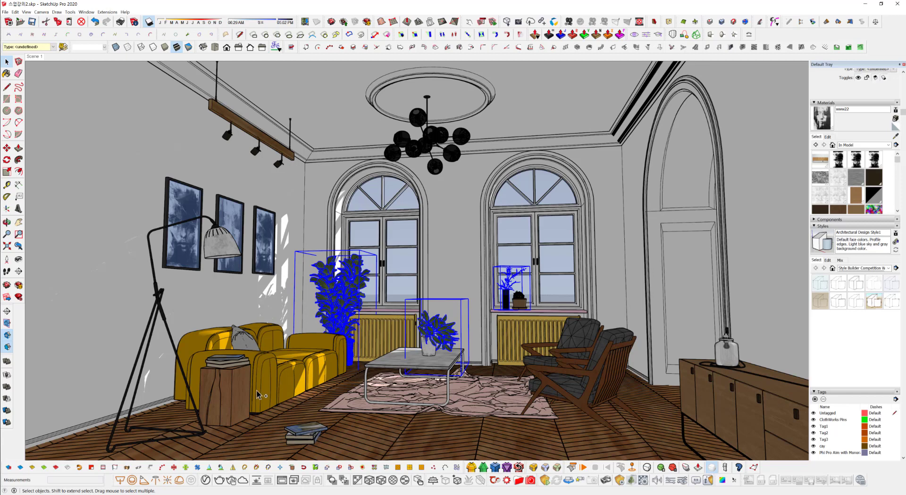
{"action": "left_click", "coordinate": [311, 433], "text": "shift"}
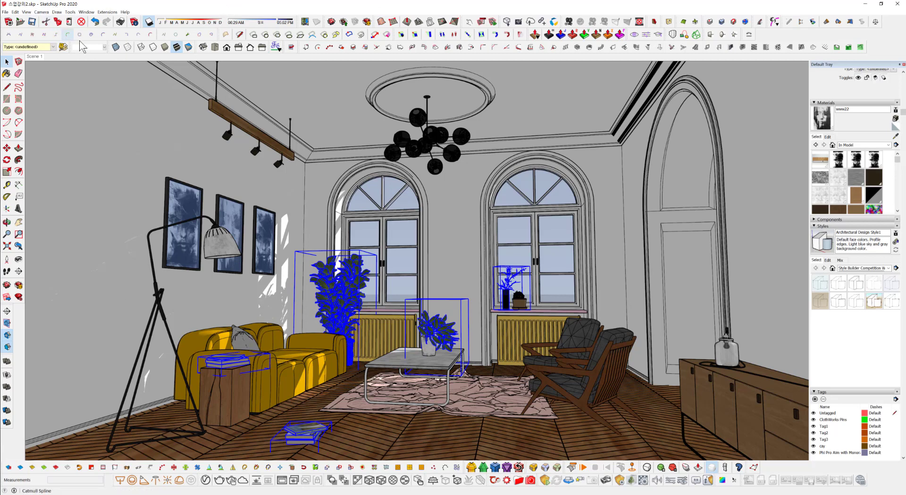
{"action": "right_click", "coordinate": [344, 308]}
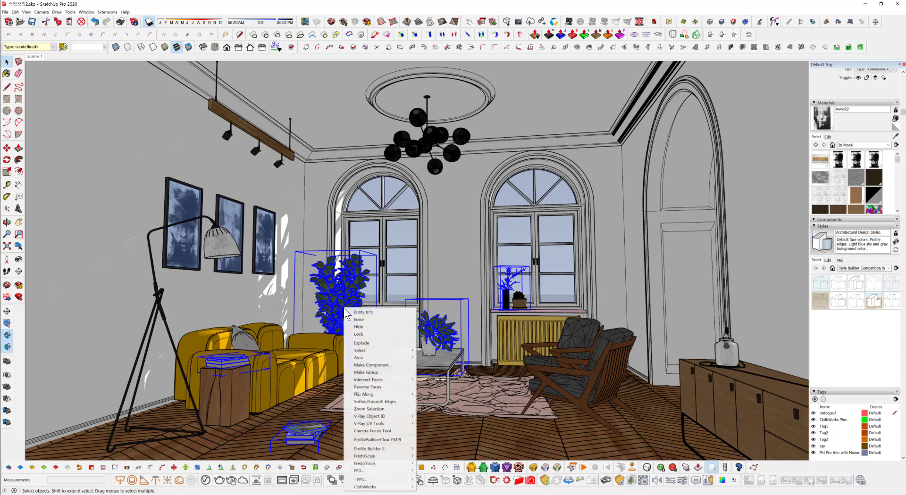
{"action": "left_click", "coordinate": [389, 330]}
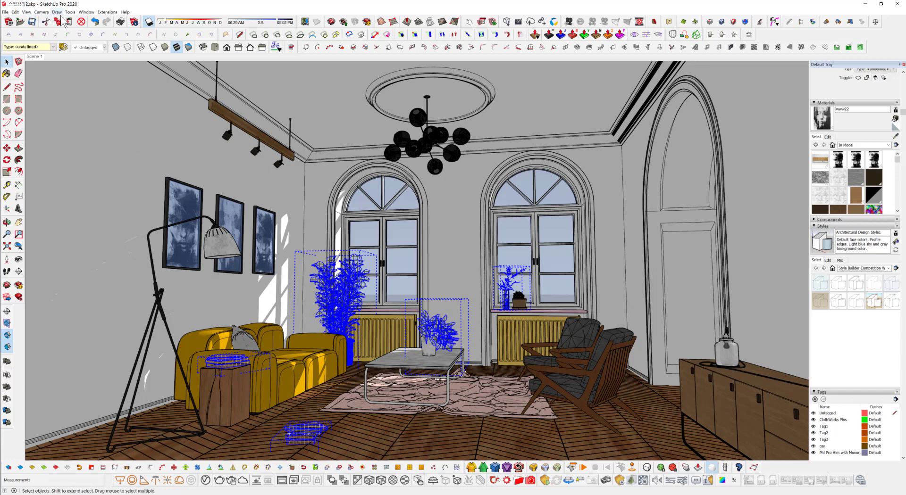
Turn off the display of hidden objects and recall the Scene 1 view
{"action": "left_click", "coordinate": [26, 12]}
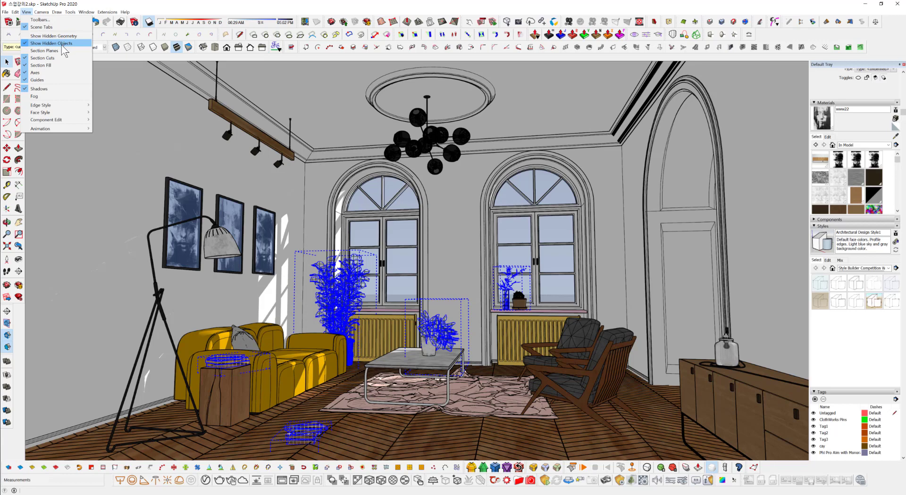
{"action": "left_click", "coordinate": [51, 43]}
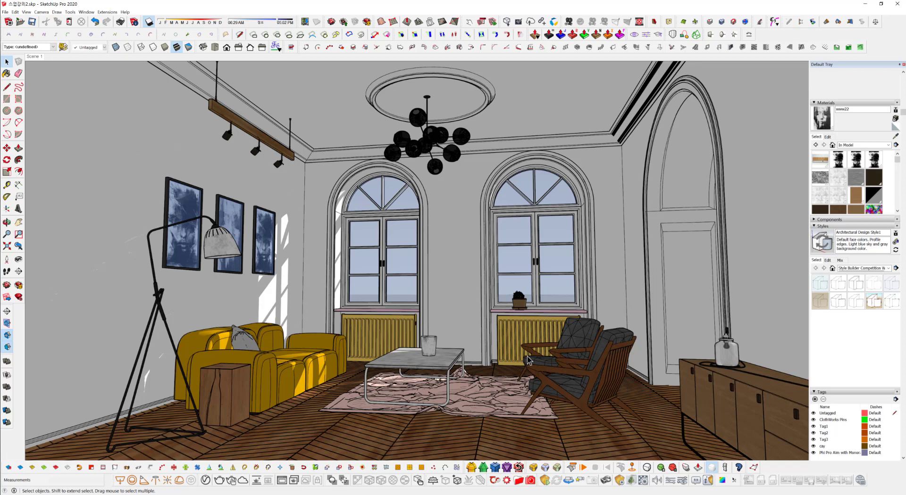
{"action": "scroll", "coordinate": [527, 356], "scroll_direction": "down", "scroll_amount": 8}
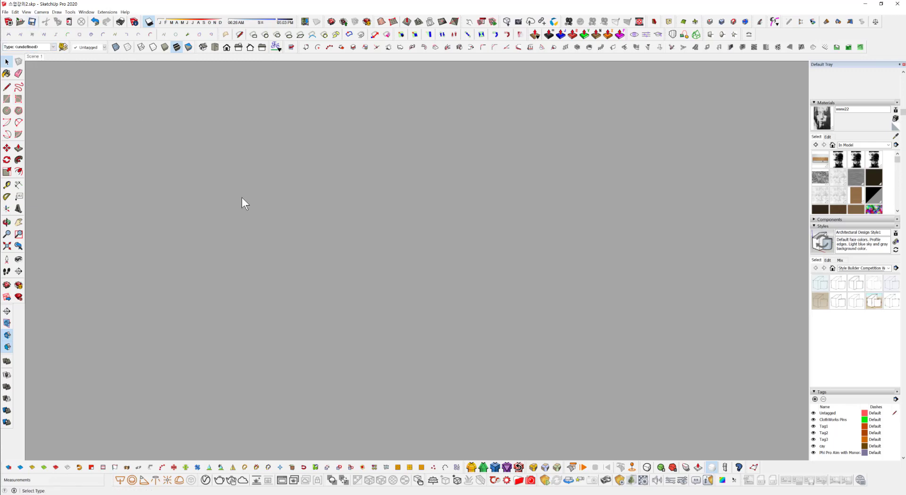
{"action": "left_click", "coordinate": [37, 60]}
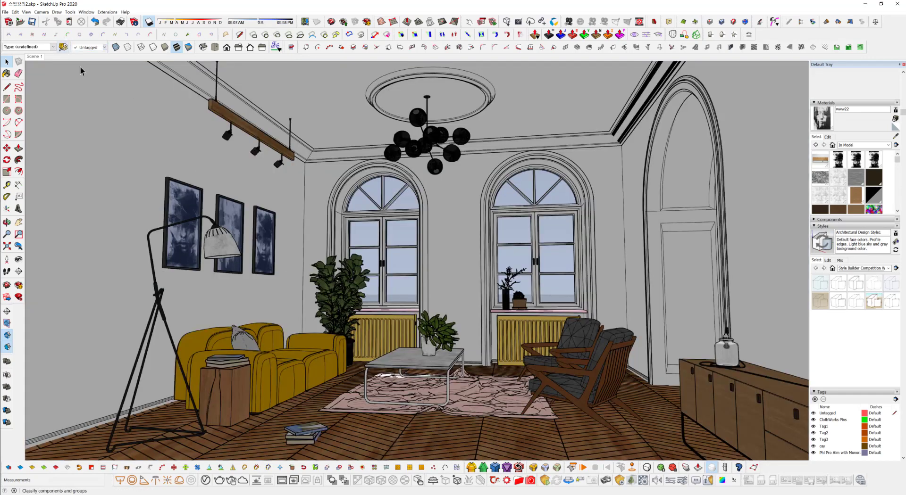
Hide the floor plant, coffee-table plant with its pot, windowsill vase and cactus, and both book stacks, with hidden objects not displayed
{"action": "left_click", "coordinate": [448, 342], "text": "shift"}
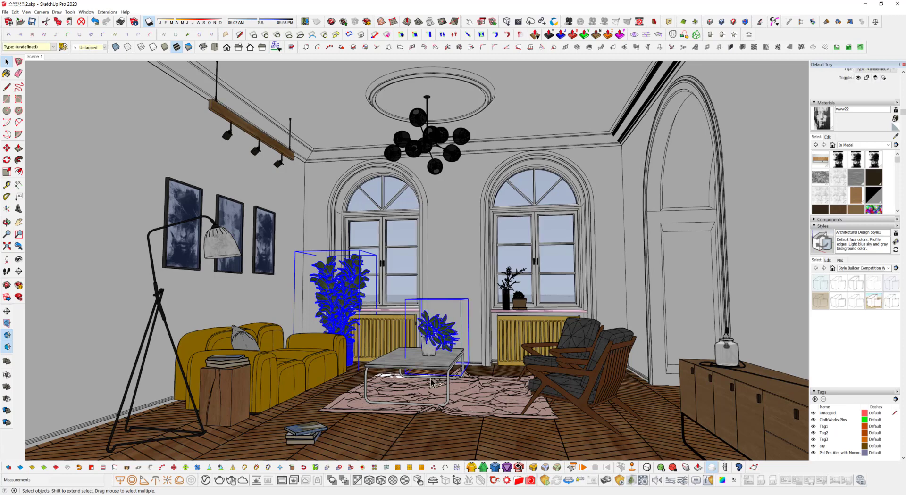
{"action": "left_click", "coordinate": [520, 300], "text": "shift"}
{"action": "left_click", "coordinate": [306, 433], "text": "shift"}
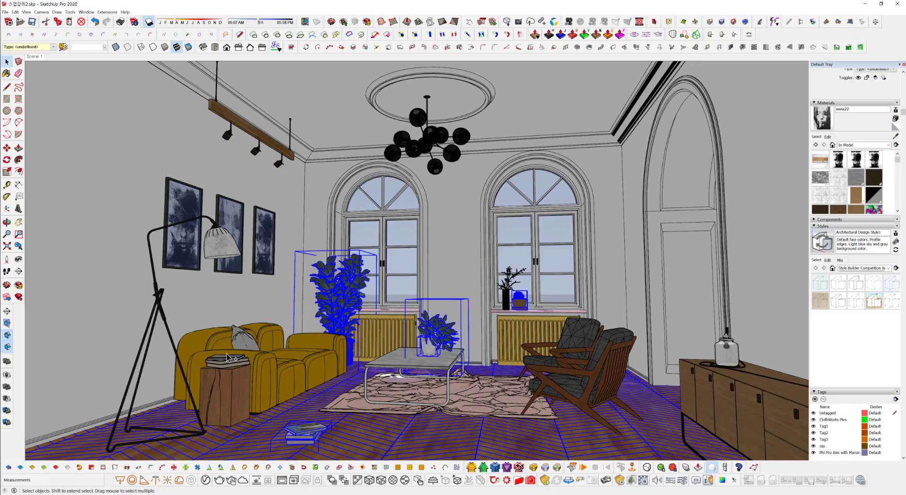
{"action": "left_click", "coordinate": [305, 429], "text": "shift"}
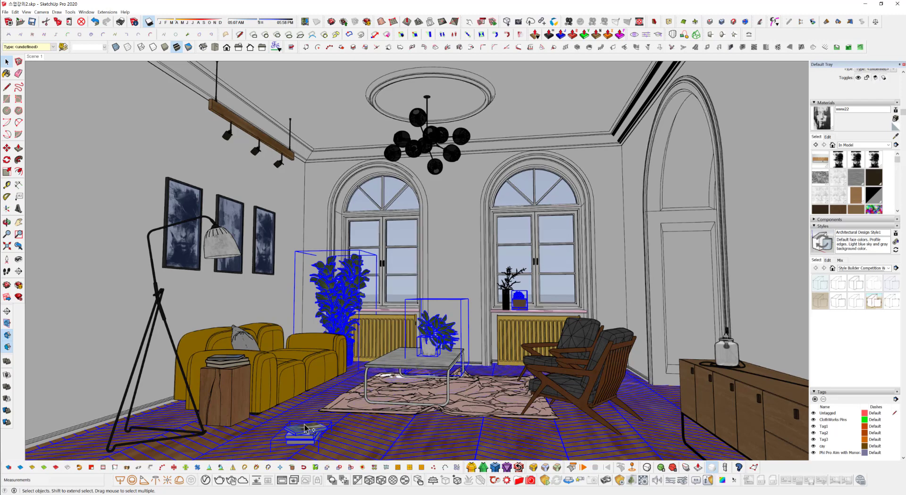
{"action": "left_click", "coordinate": [361, 438], "text": "shift"}
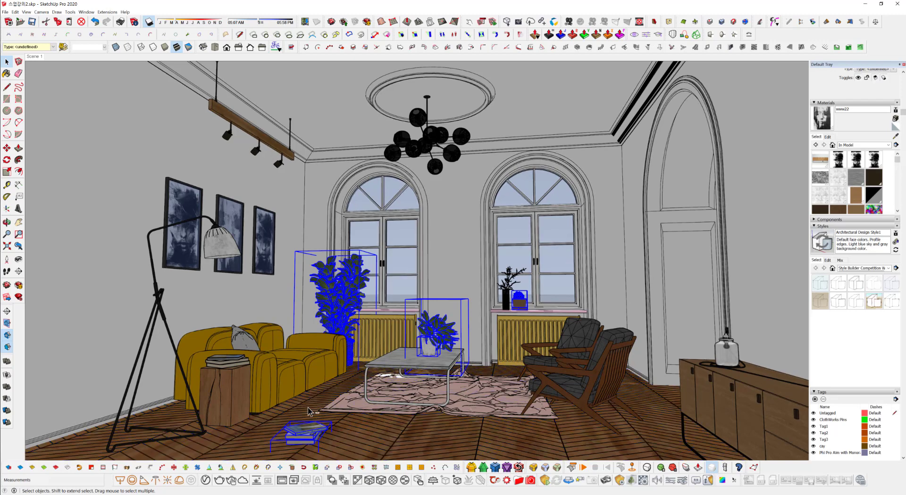
{"action": "left_click", "coordinate": [239, 367], "text": "shift"}
{"action": "right_click", "coordinate": [238, 365]}
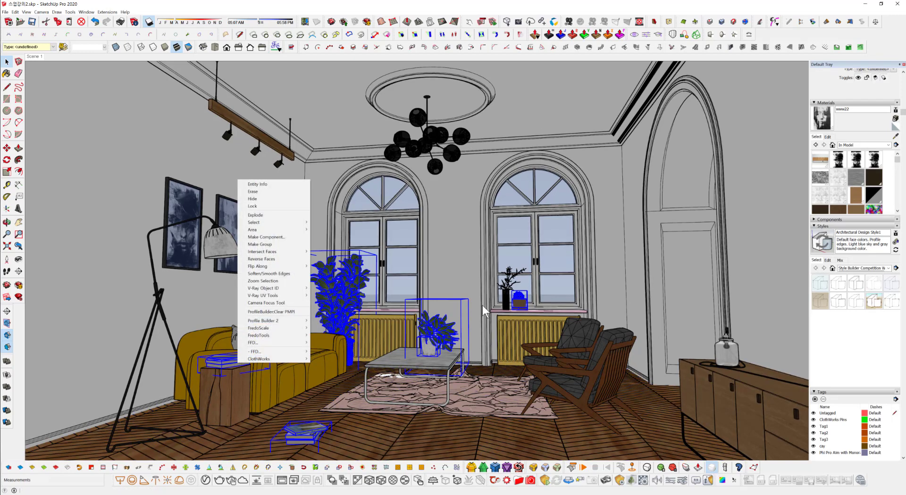
{"action": "left_click", "coordinate": [506, 293]}
{"action": "left_click", "coordinate": [507, 295], "text": "shift"}
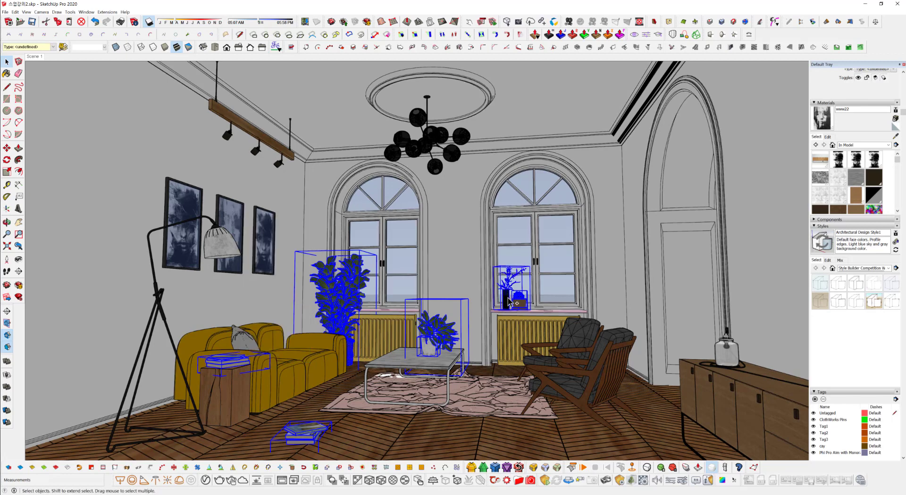
{"action": "right_click", "coordinate": [240, 370]}
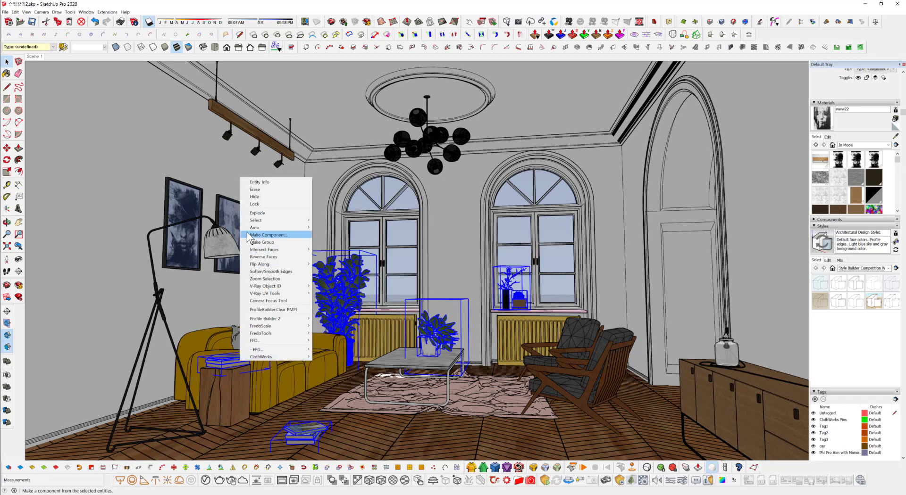
{"action": "left_click", "coordinate": [257, 203]}
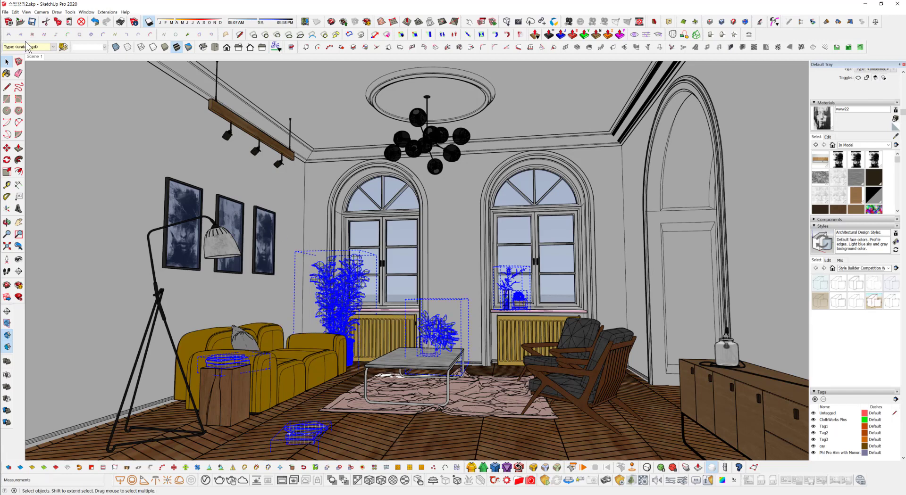
{"action": "left_click", "coordinate": [26, 12]}
{"action": "left_click", "coordinate": [45, 43]}
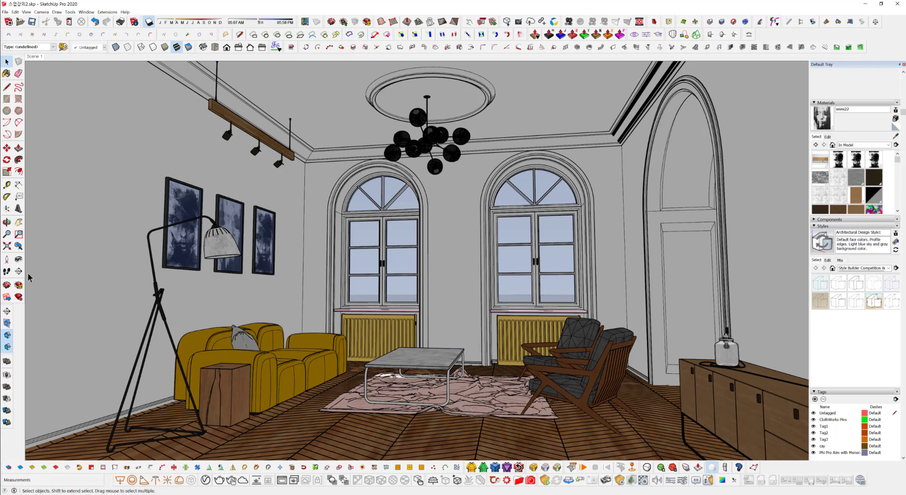
Turn off shadows and erase the entire visible room model, furniture included
{"action": "left_click", "coordinate": [6, 246]}
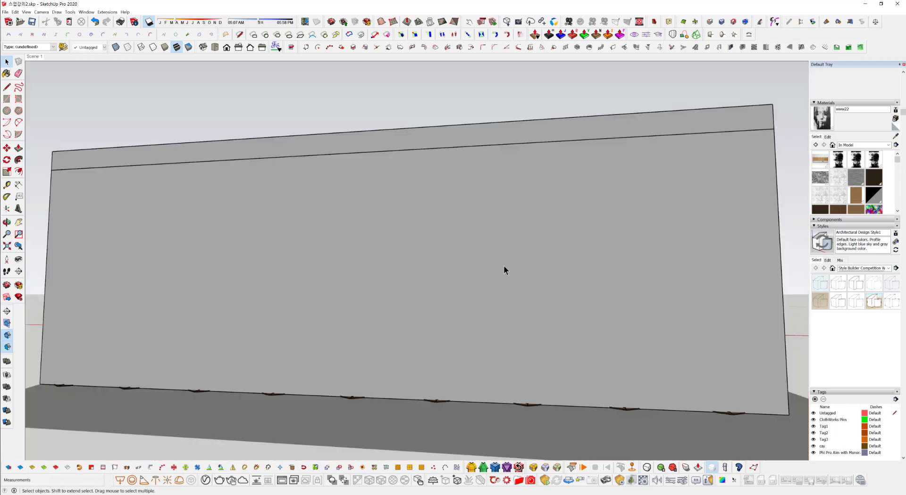
{"action": "left_click", "coordinate": [149, 21]}
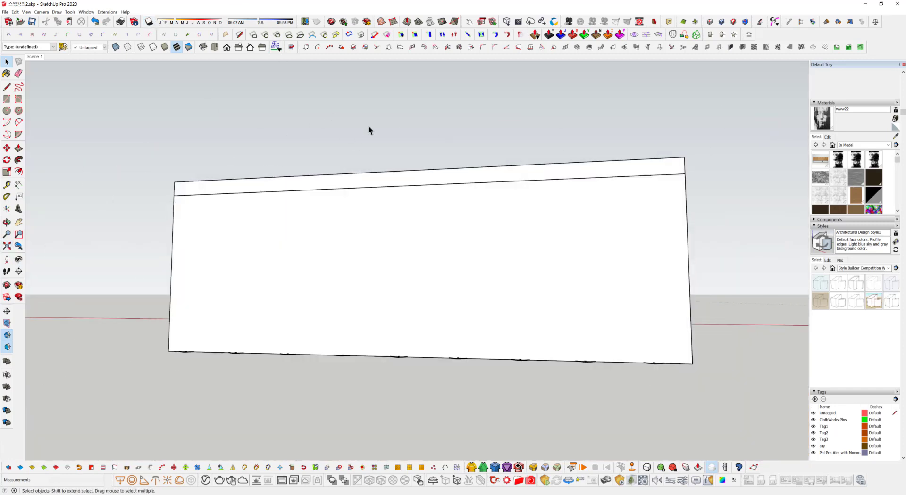
{"action": "middle_click_drag", "start_coordinate": [368, 129], "coordinate": [589, 417]}
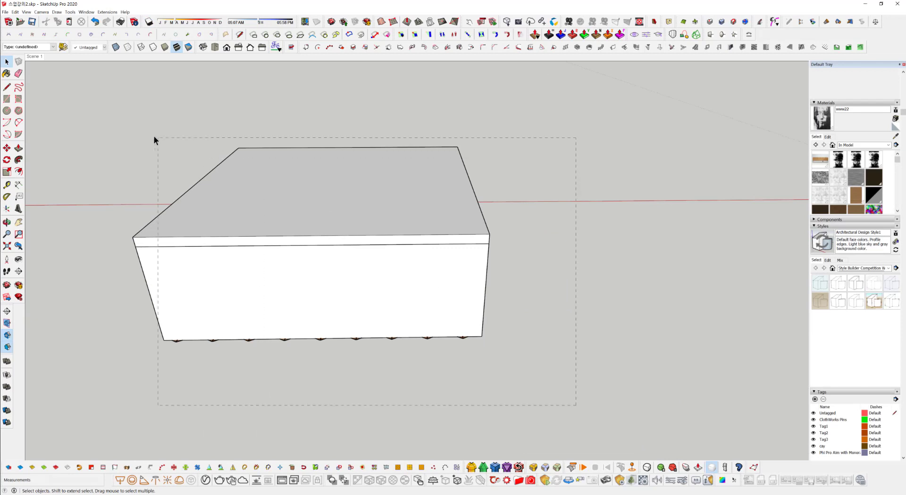
{"action": "left_click_drag", "start_coordinate": [99, 106], "coordinate": [99, 106]}
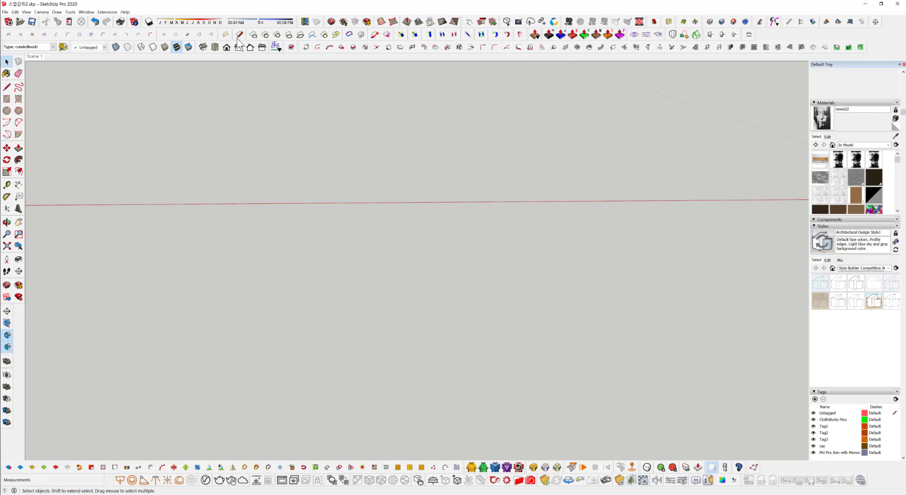
Unhide all hidden objects so the stored plants and book stacks are displayed in the model
{"action": "left_click", "coordinate": [5, 12]}
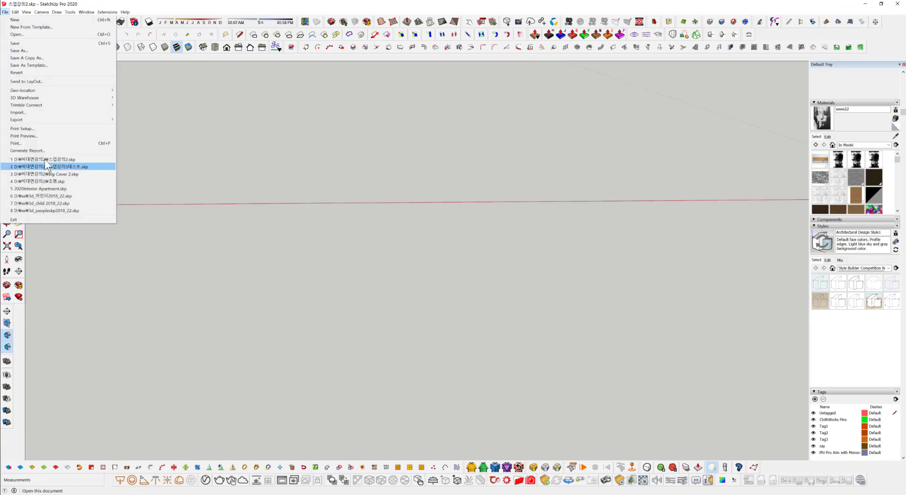
{"action": "mouse_move", "coordinate": [20, 13]}
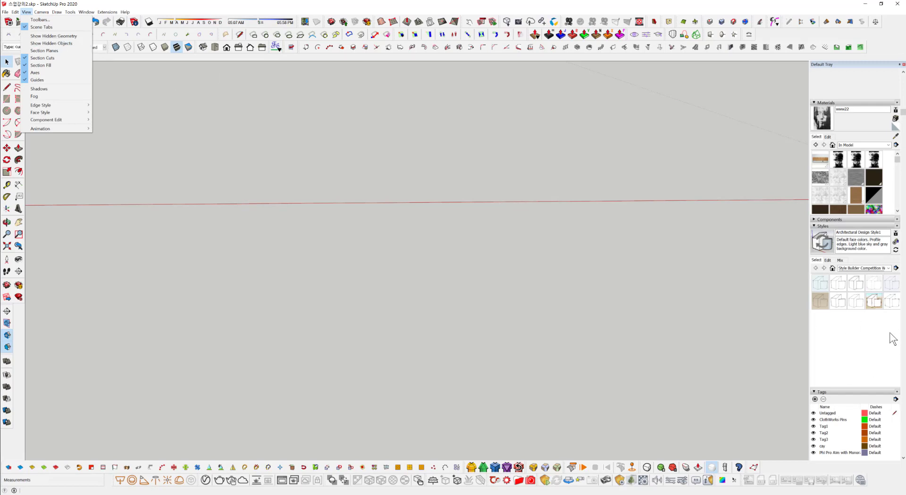
{"action": "left_click", "coordinate": [825, 226]}
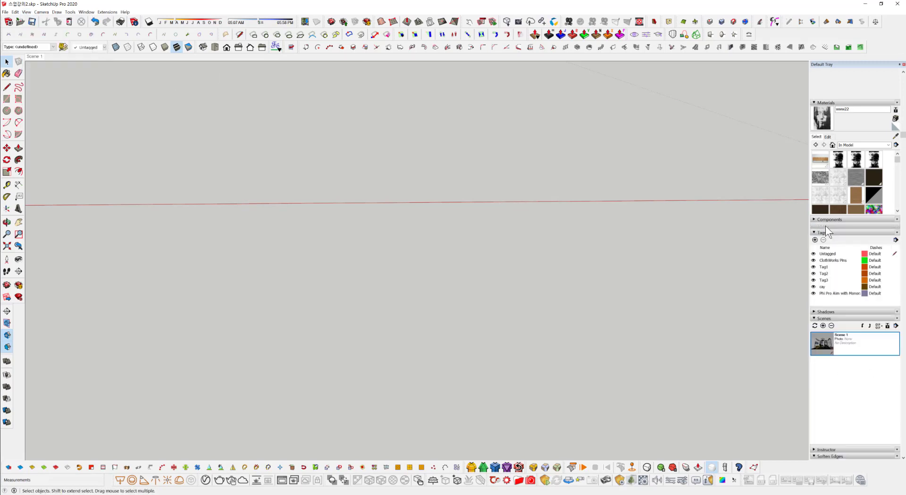
{"action": "scroll", "coordinate": [830, 440], "scroll_direction": "down", "scroll_amount": 5}
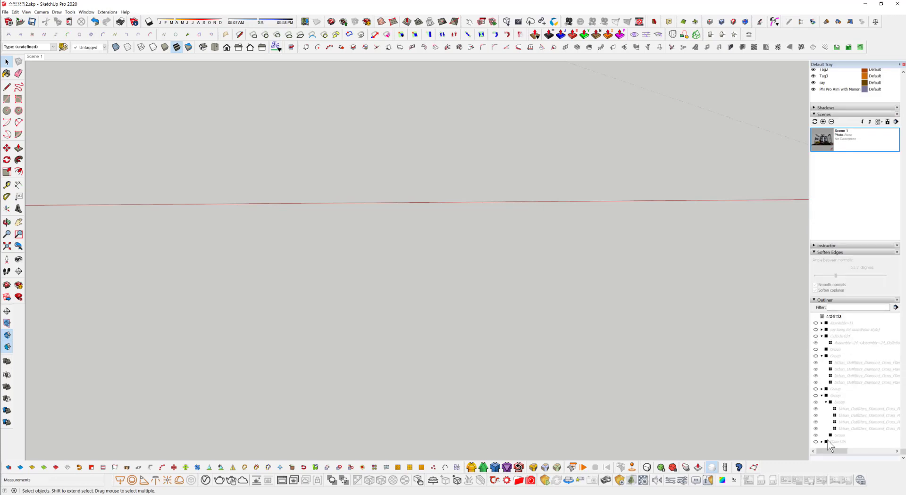
{"action": "left_click", "coordinate": [18, 14]}
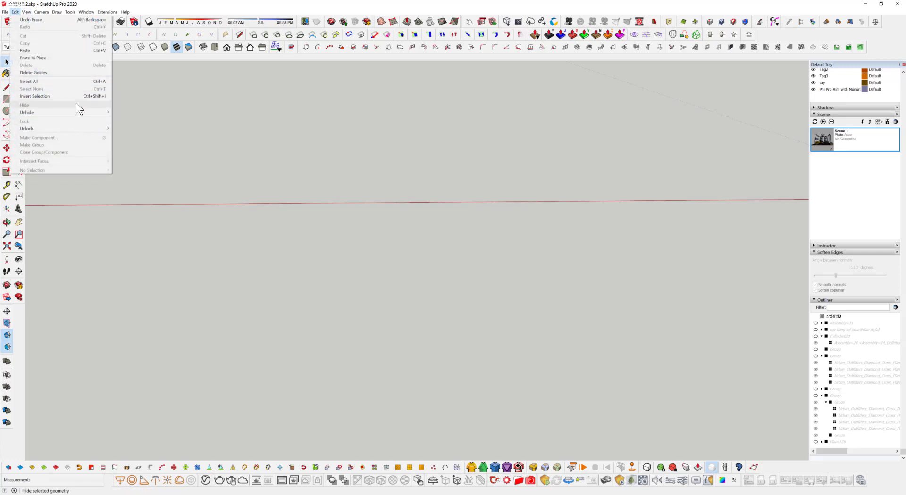
{"action": "left_click", "coordinate": [896, 307]}
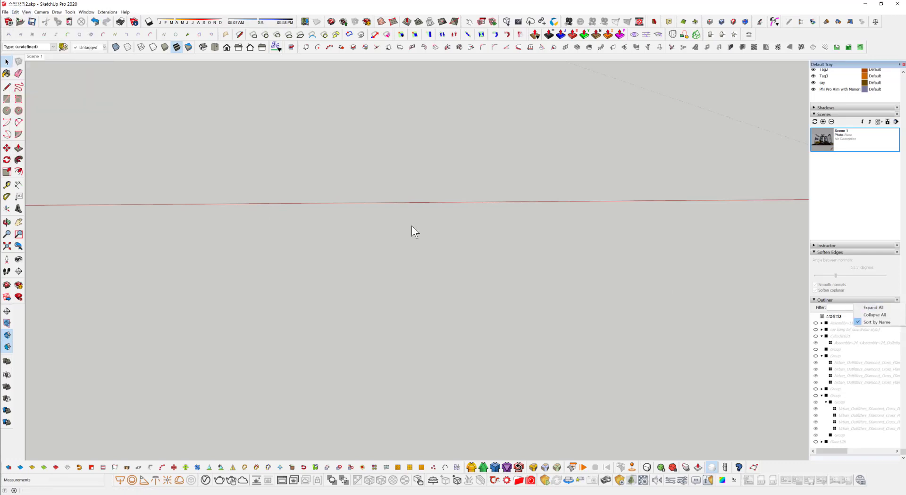
{"action": "left_click", "coordinate": [15, 12]}
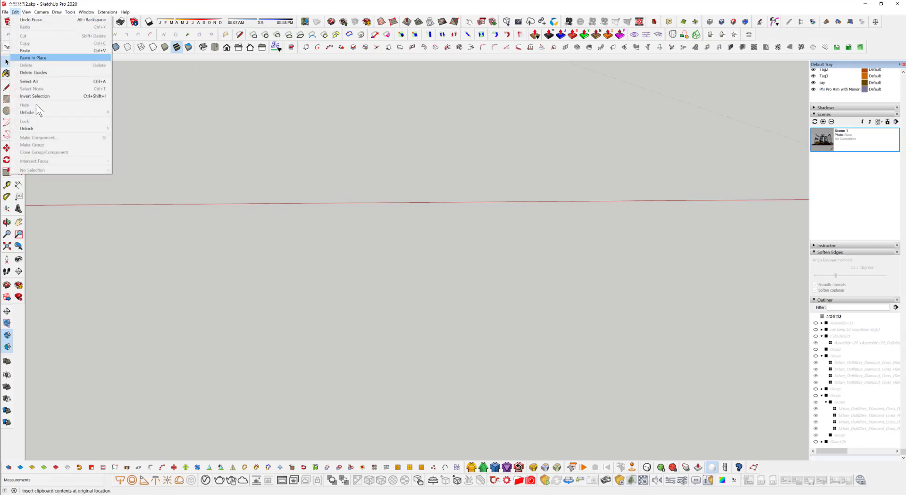
{"action": "mouse_move", "coordinate": [55, 111]}
{"action": "left_click", "coordinate": [119, 128]}
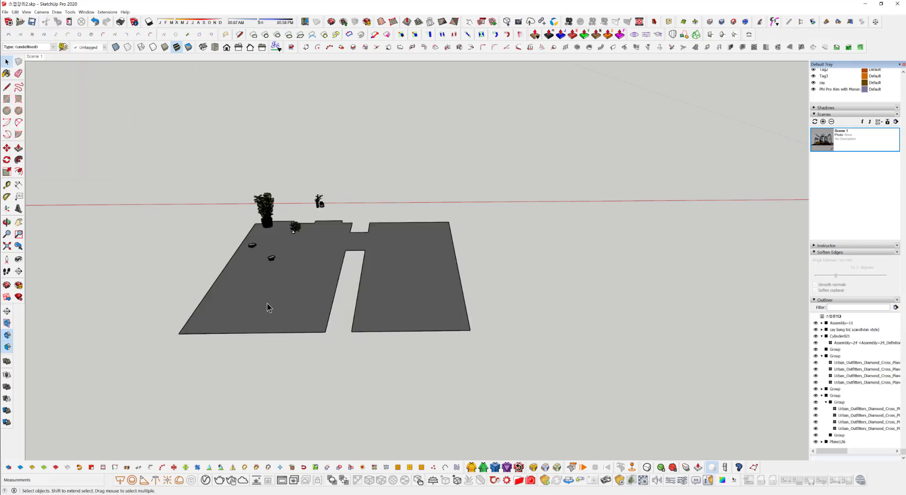
Delete the leftover large flat grey slab group around the plants and book stacks
{"action": "middle_click_drag", "start_coordinate": [396, 348], "coordinate": [333, 346]}
{"action": "scroll", "coordinate": [326, 301], "scroll_direction": "up", "scroll_amount": 6}
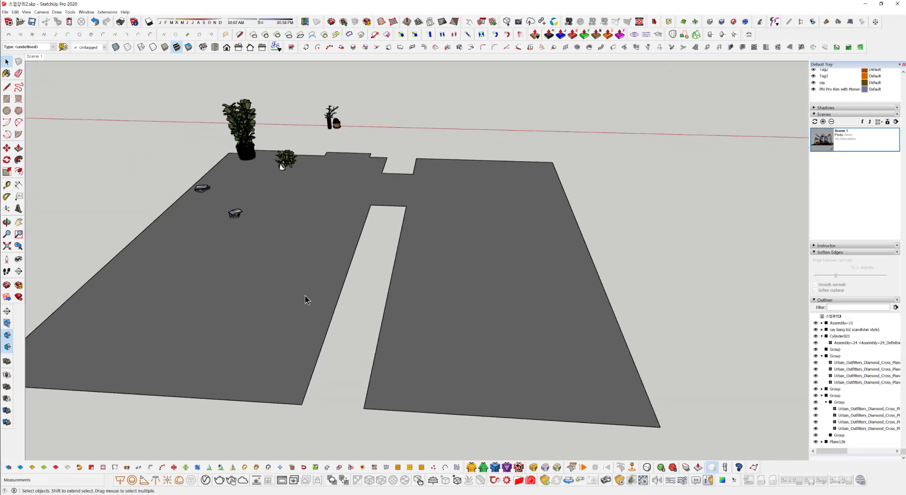
{"action": "middle_click_drag", "start_coordinate": [332, 279], "coordinate": [460, 320]}
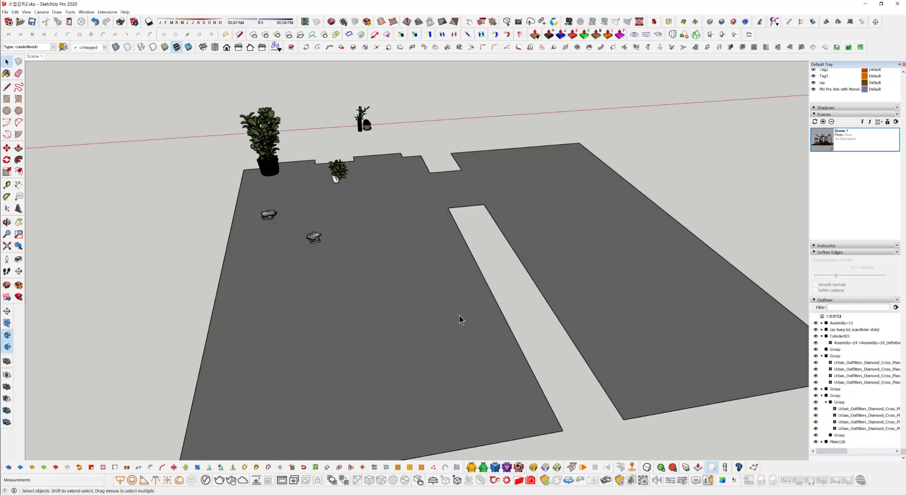
{"action": "double_click", "coordinate": [459, 316]}
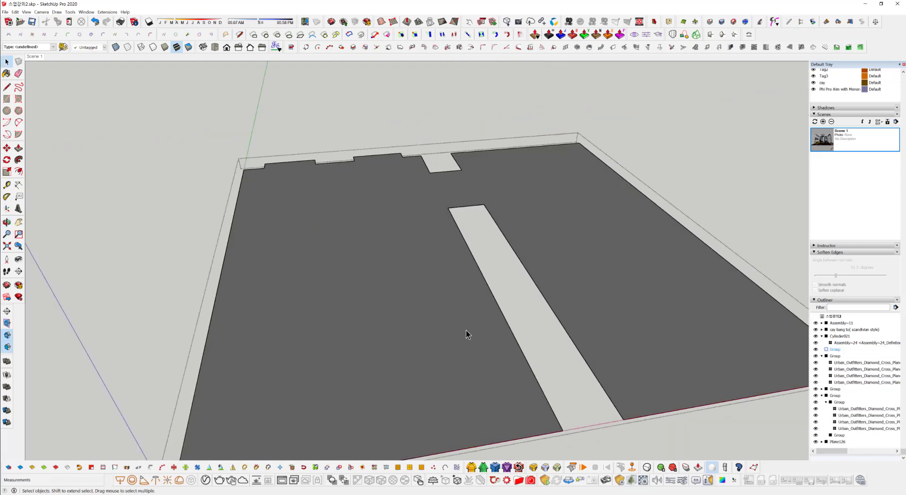
{"action": "left_click", "coordinate": [465, 331]}
{"action": "left_click", "coordinate": [726, 139]}
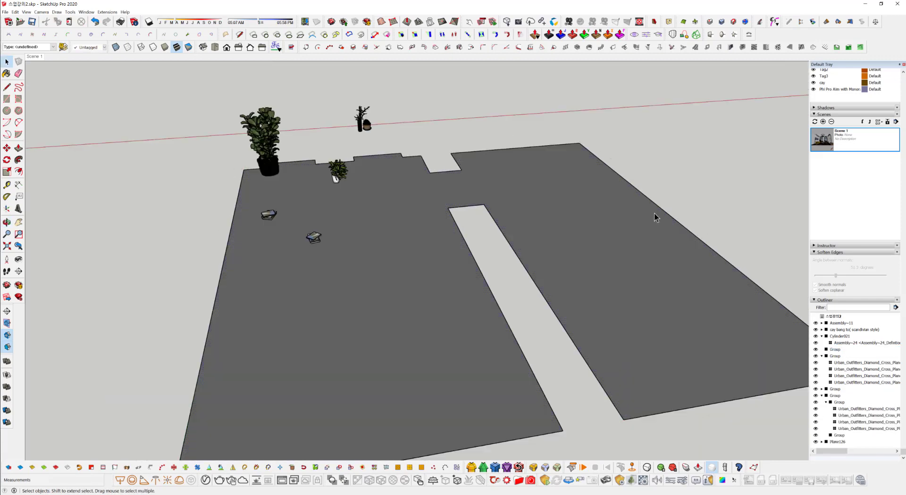
{"action": "left_click", "coordinate": [654, 219]}
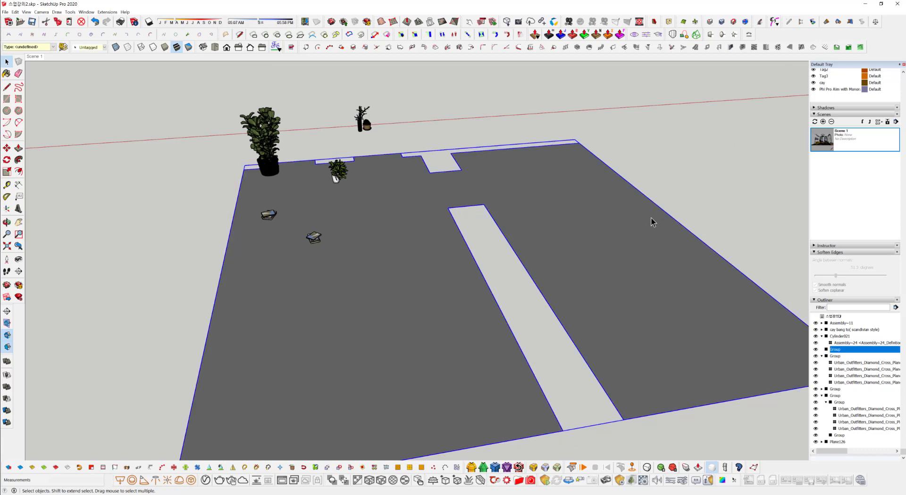
{"action": "middle_click_drag", "start_coordinate": [662, 226], "coordinate": [573, 221]}
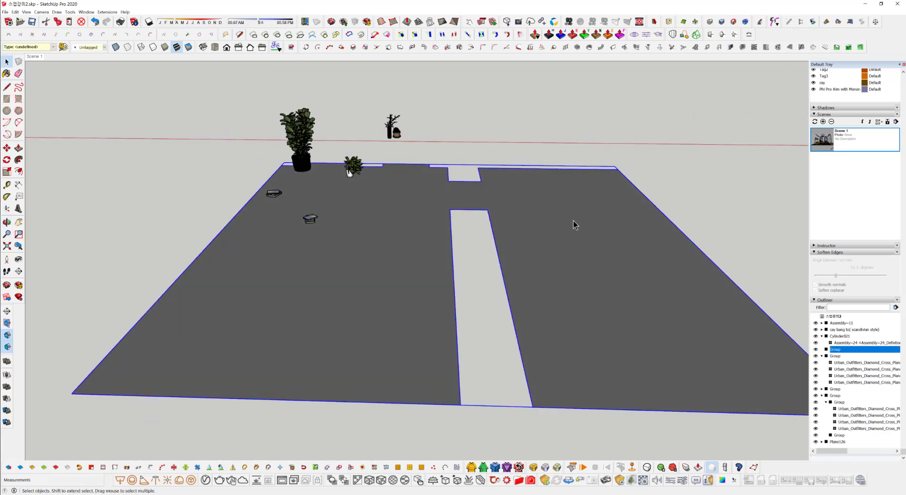
{"action": "key", "text": "Delete"}
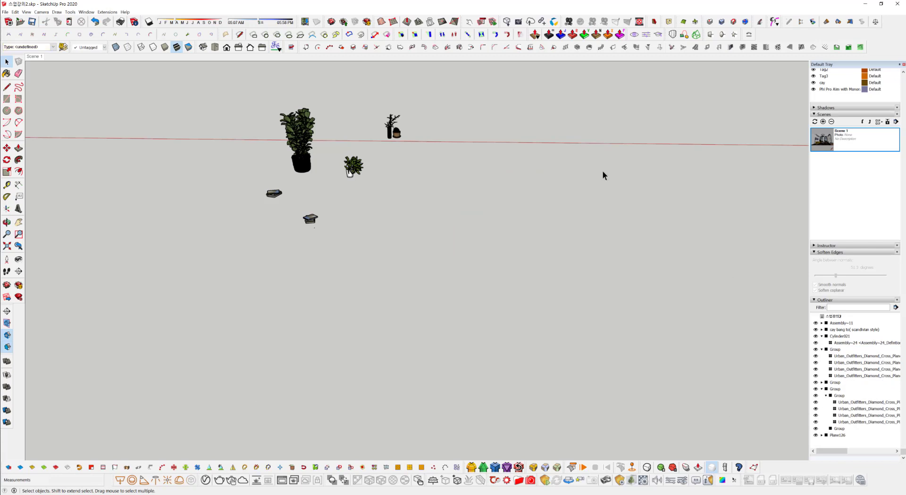
{"action": "middle_click_drag", "start_coordinate": [356, 235], "coordinate": [454, 306]}
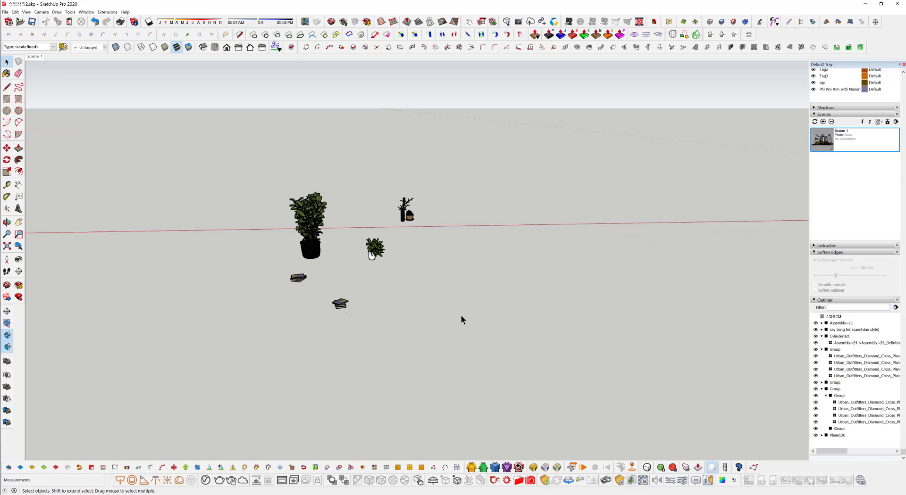
{"action": "key", "text": "ctrl+z"}
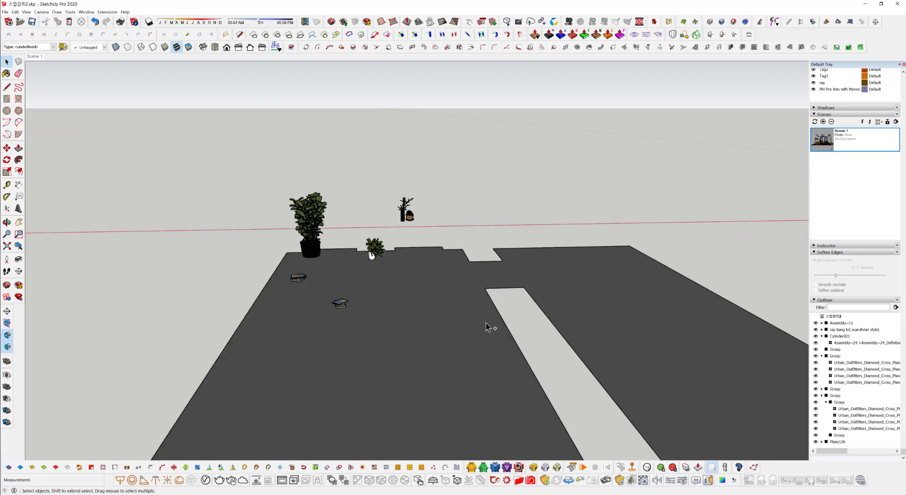
{"action": "key", "text": "Delete"}
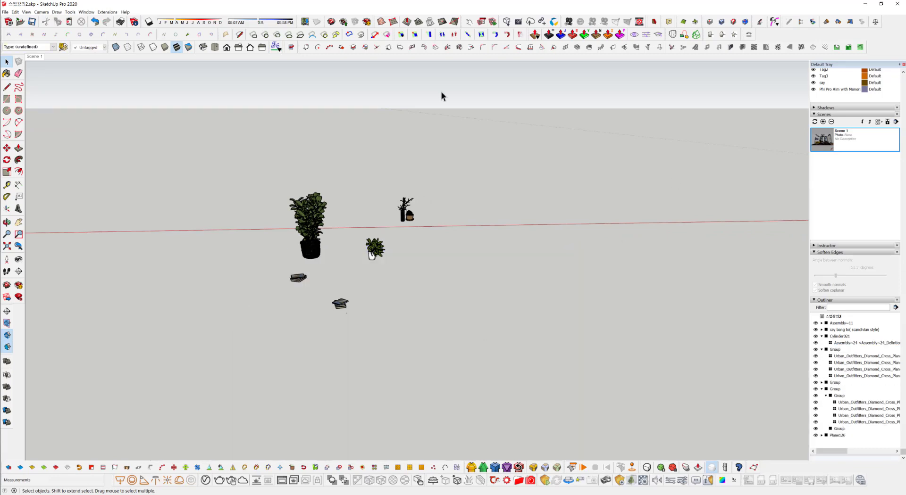
Save the isolated plants and books as a new model file named 화분1
{"action": "scroll", "coordinate": [308, 231], "scroll_direction": "up", "scroll_amount": 3}
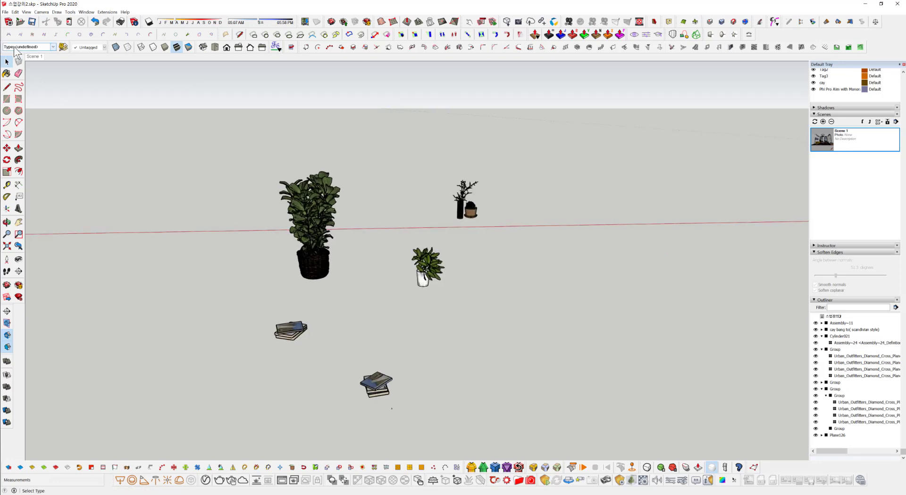
{"action": "left_click", "coordinate": [5, 12]}
{"action": "left_click", "coordinate": [38, 52]}
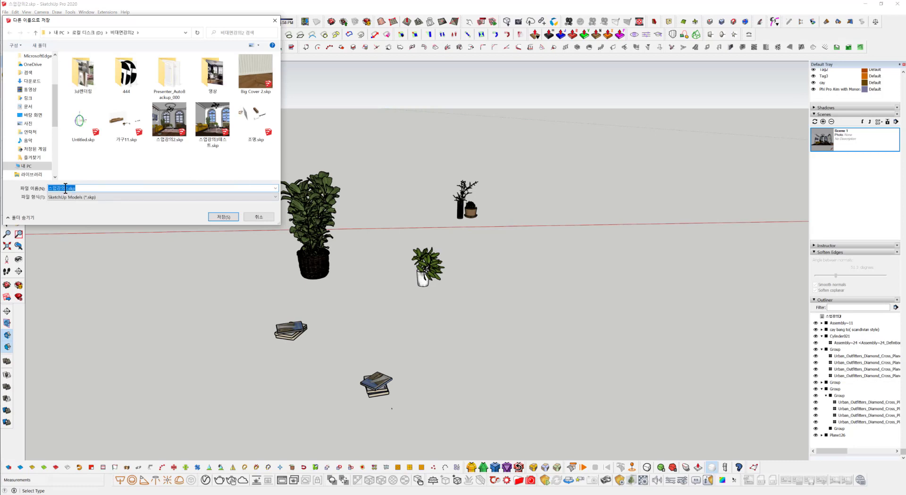
{"action": "left_click", "coordinate": [66, 188]}
{"action": "double_click", "coordinate": [66, 188]}
{"action": "type", "text": "ghk"}
{"action": "left_click", "coordinate": [224, 217]}
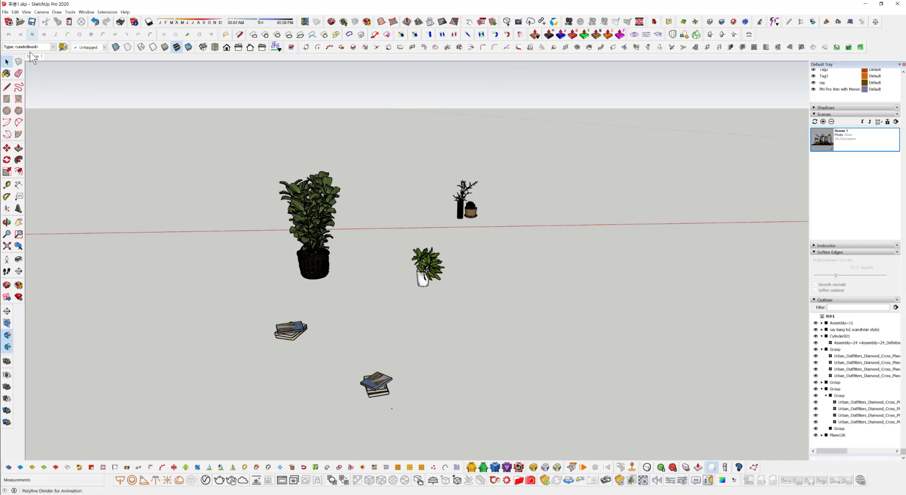
Open the original living room model 스업강의2.skp from the 비대면강의2 folder
{"action": "left_click", "coordinate": [20, 21]}
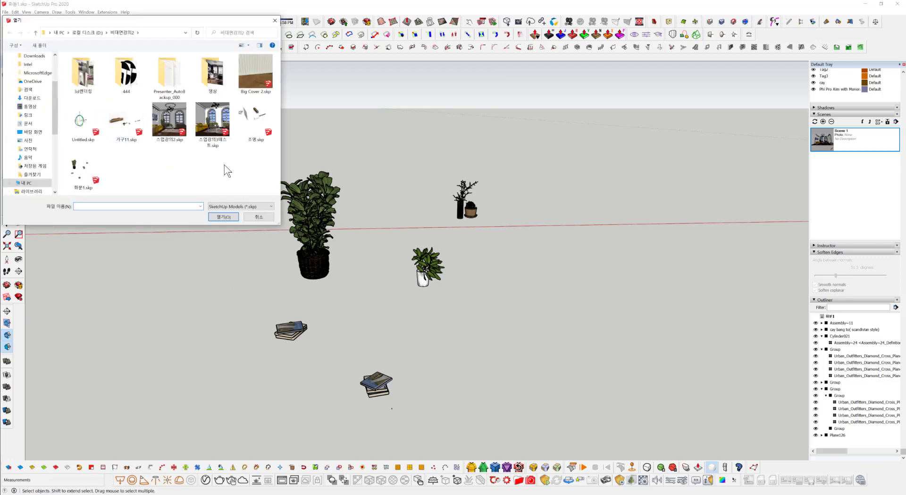
{"action": "left_click", "coordinate": [171, 114]}
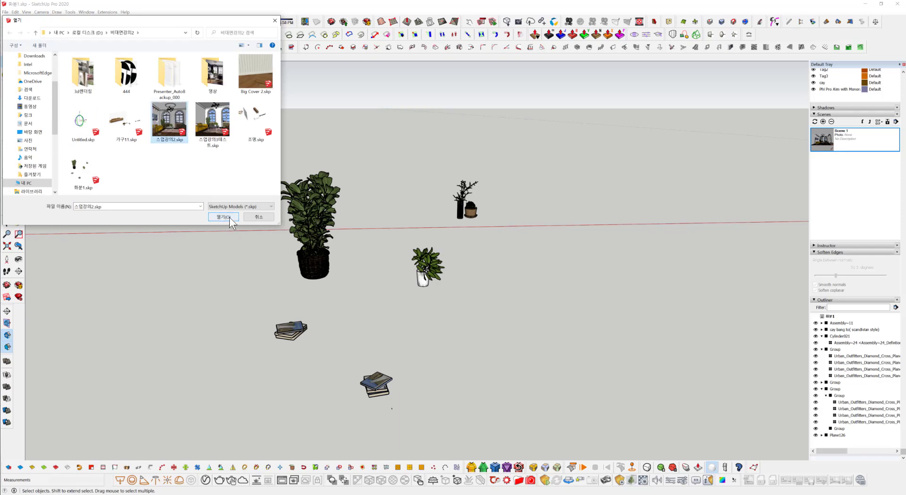
{"action": "left_click", "coordinate": [223, 217]}
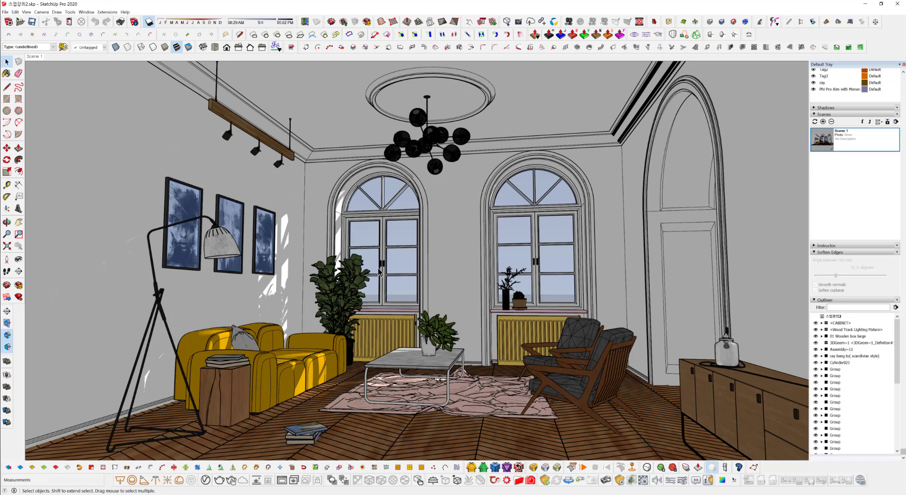
Delete the floor plant, the coffee-table plant with its pot, the windowsill vase with branches and the cactus
{"action": "left_click", "coordinate": [335, 296]}
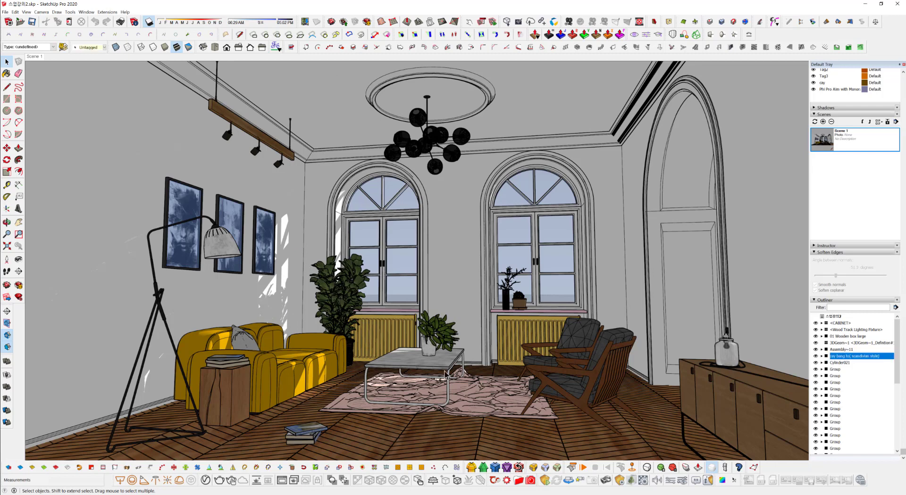
{"action": "left_click", "coordinate": [433, 336]}
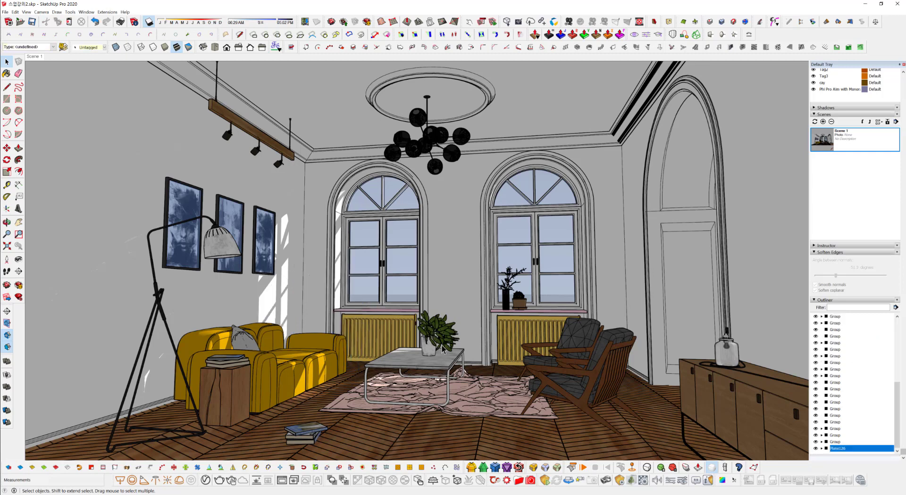
{"action": "key", "text": "Delete"}
{"action": "left_click", "coordinate": [508, 304]}
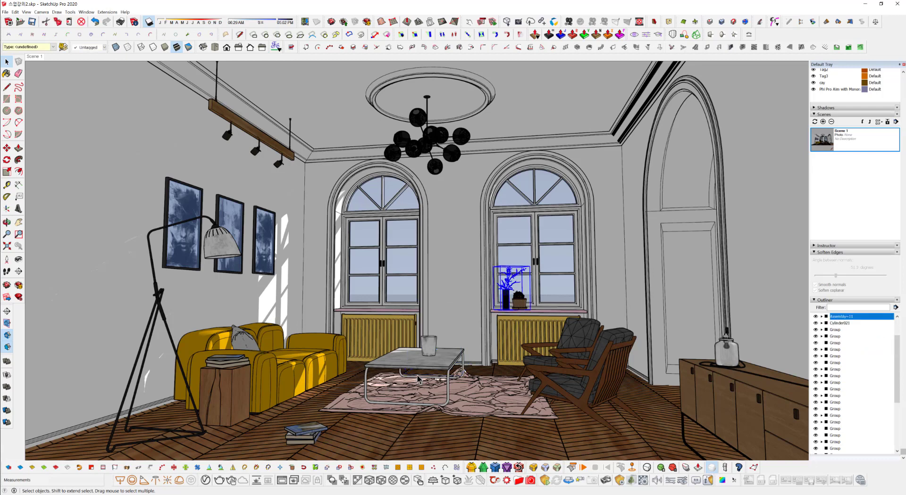
{"action": "key", "text": "Delete"}
{"action": "left_click", "coordinate": [433, 348]}
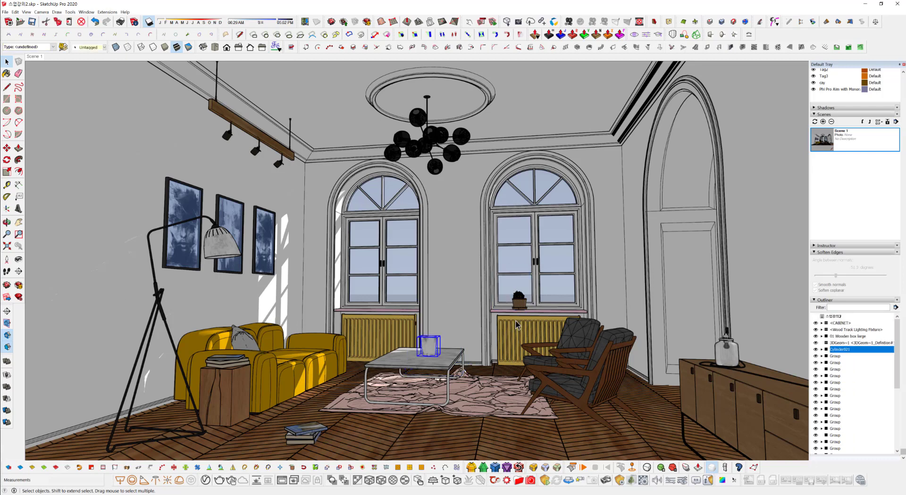
{"action": "key", "text": "Delete"}
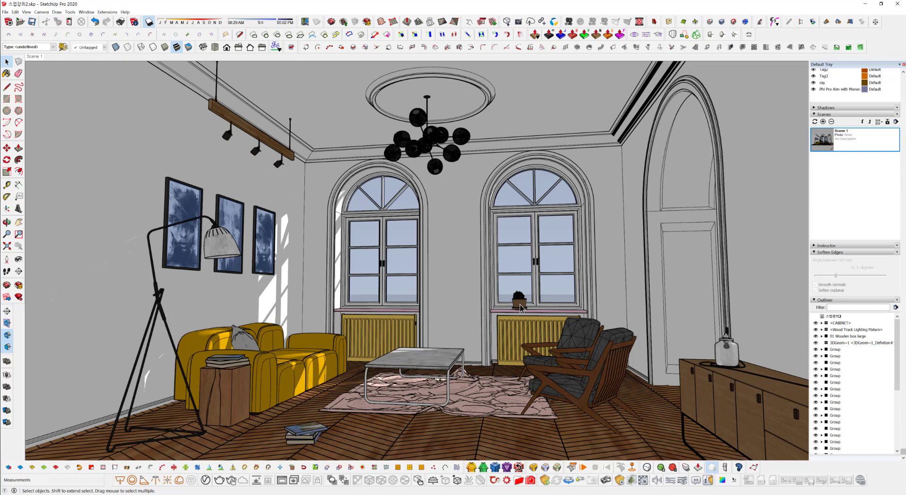
{"action": "left_click", "coordinate": [520, 304]}
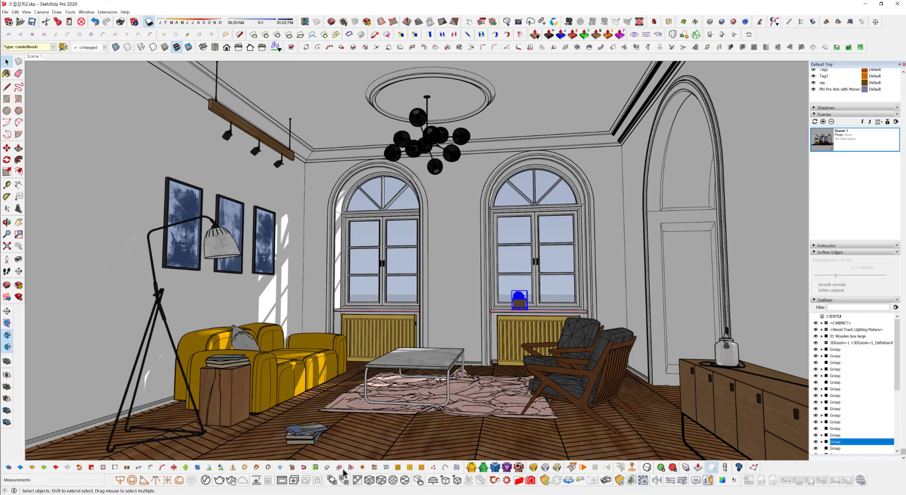
{"action": "key", "text": "Delete"}
Delete the book stack on the floor and the one on the wooden side table
{"action": "left_click", "coordinate": [310, 436]}
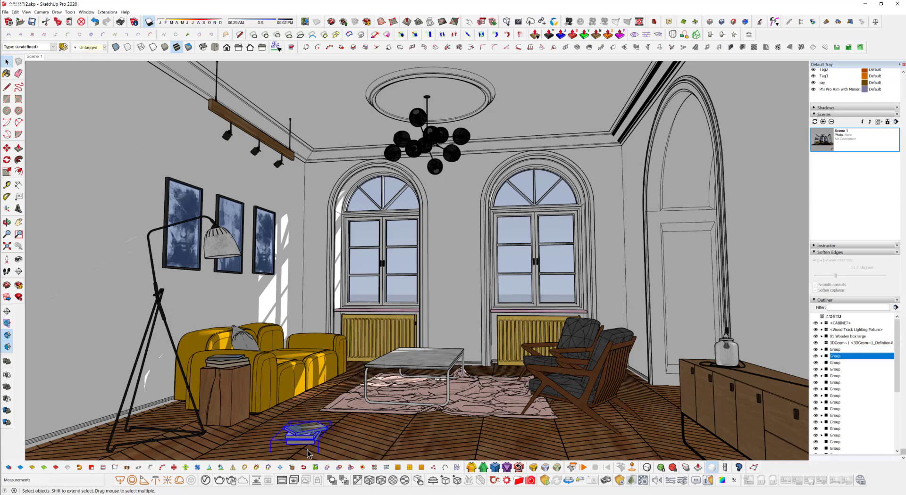
{"action": "key", "text": "Delete"}
{"action": "left_click", "coordinate": [234, 366]}
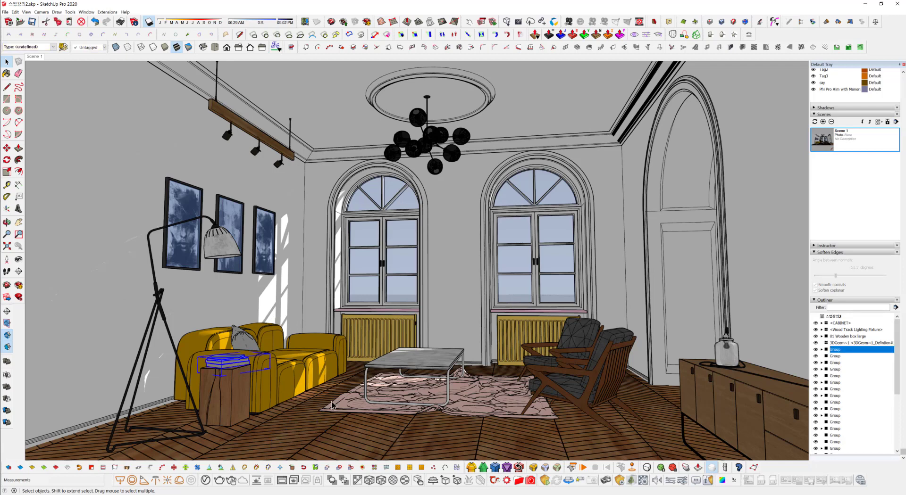
{"action": "key", "text": "Delete"}
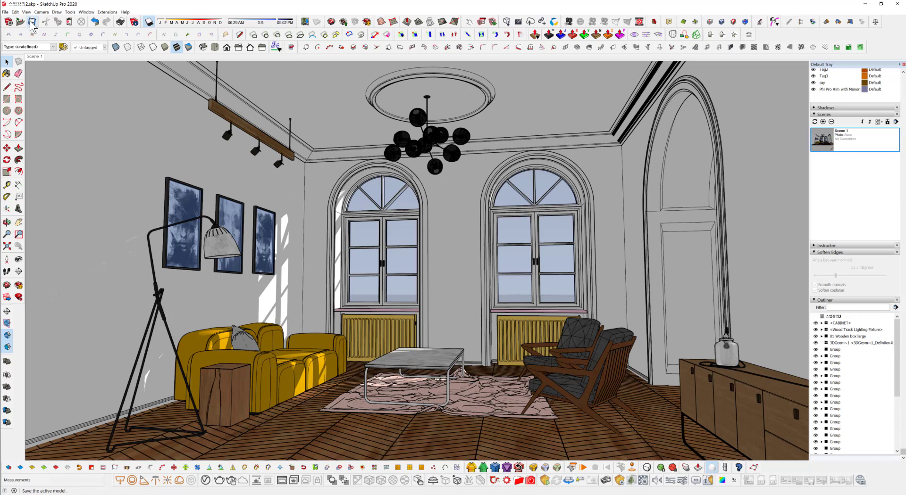
Save the room model without plants and books as a new file named 공간11
{"action": "left_click", "coordinate": [5, 12]}
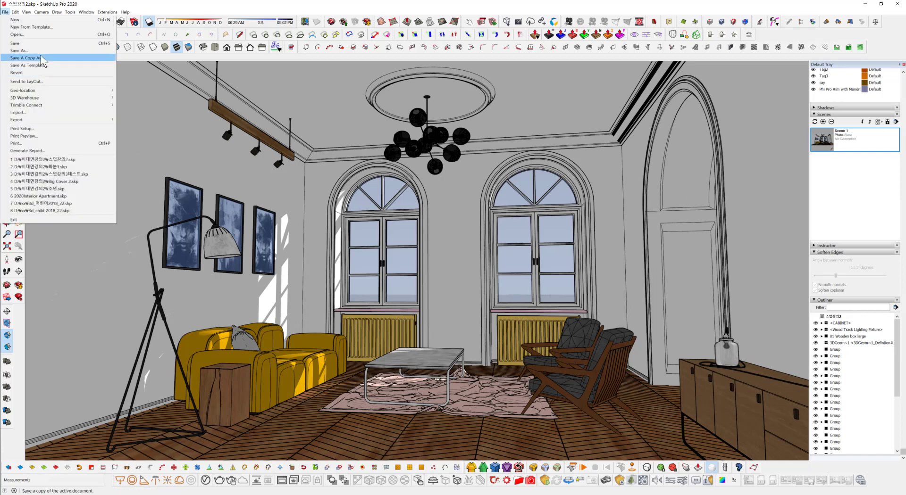
{"action": "left_click", "coordinate": [24, 51]}
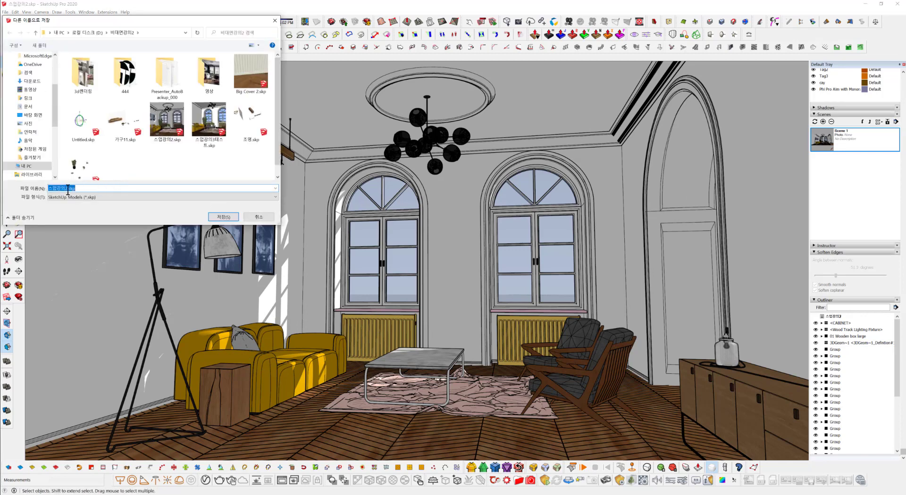
{"action": "left_click_drag", "start_coordinate": [66, 188], "coordinate": [30, 185]}
{"action": "type", "text": "공가"}
{"action": "type", "text": "11"}
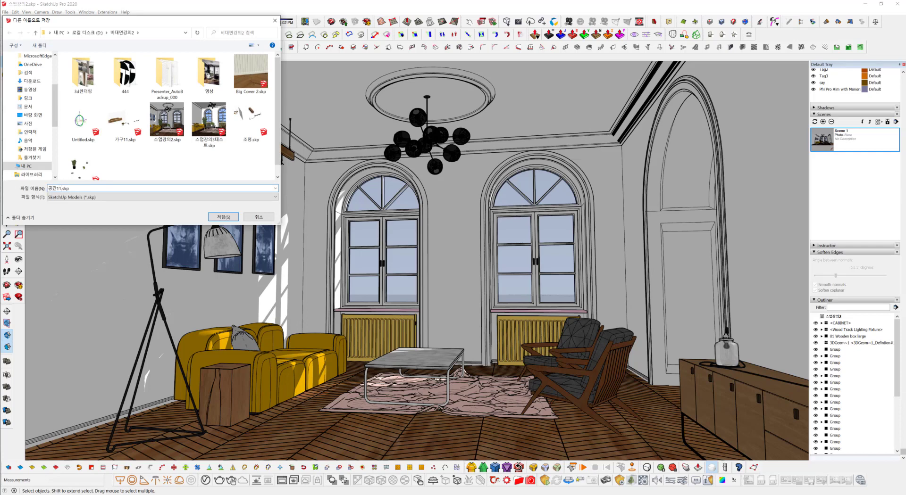
{"action": "left_click", "coordinate": [223, 217]}
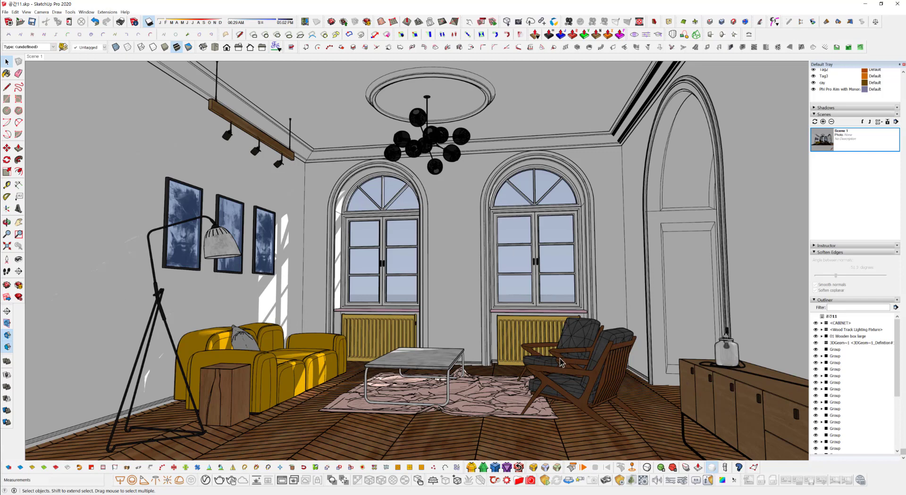
{"action": "left_click", "coordinate": [607, 376]}
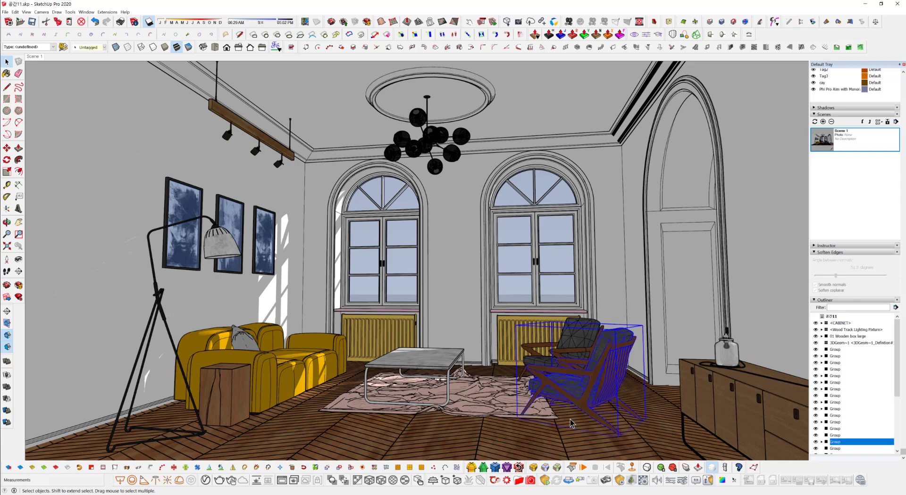
{"action": "left_click", "coordinate": [458, 400], "text": "shift"}
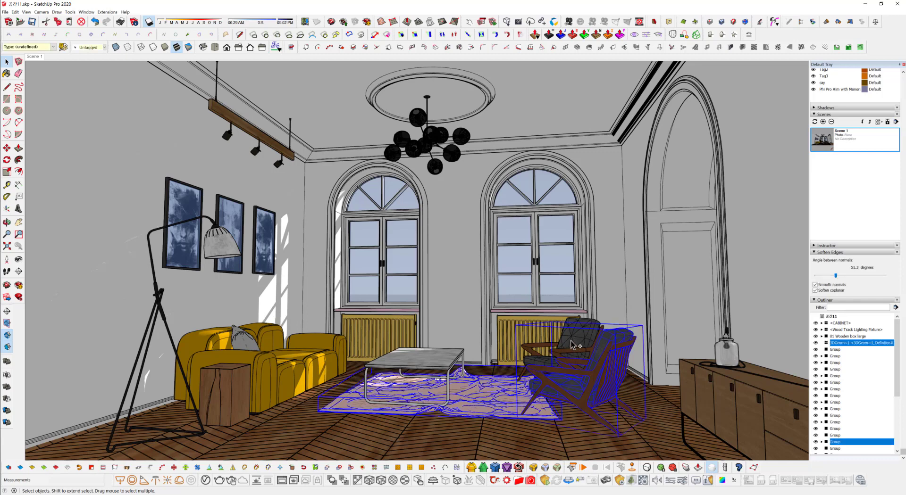
{"action": "left_click", "coordinate": [573, 348], "text": "shift"}
{"action": "left_click", "coordinate": [486, 408]}
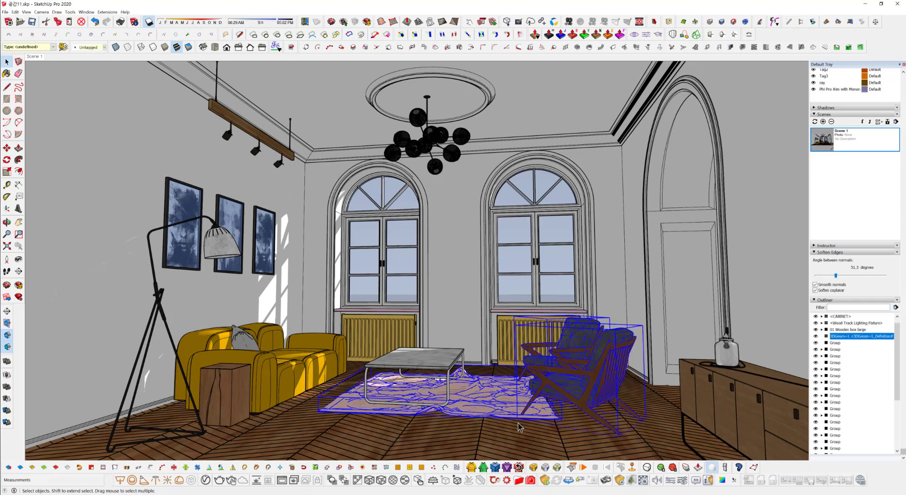
Hide the two armchairs, the wooden side table, the rug and the glass bottle with its cable on the cabinet
{"action": "left_click", "coordinate": [585, 389]}
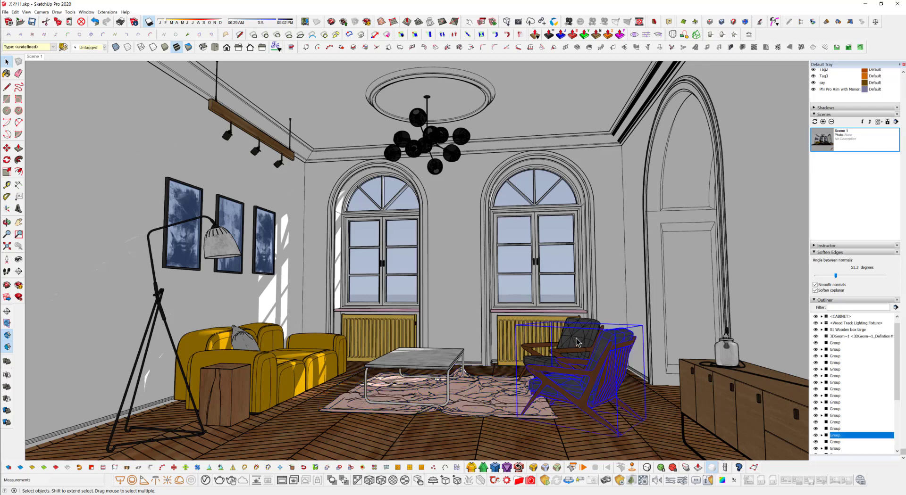
{"action": "left_click", "coordinate": [573, 336], "text": "shift"}
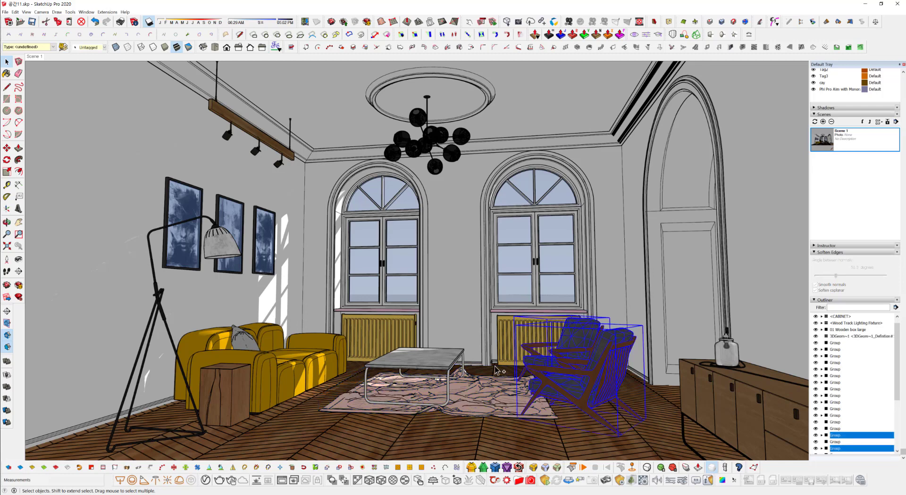
{"action": "left_click", "coordinate": [238, 395], "text": "shift"}
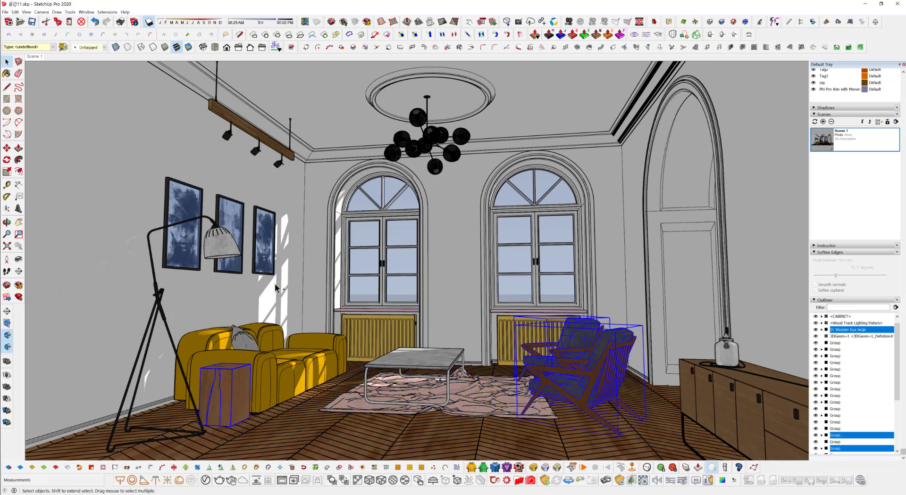
{"action": "left_click", "coordinate": [703, 400], "text": "shift"}
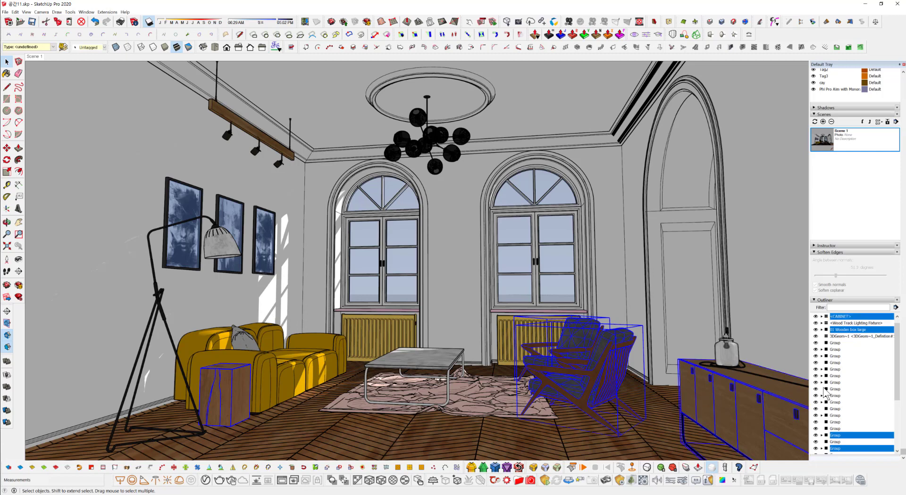
{"action": "left_click", "coordinate": [743, 366], "text": "shift"}
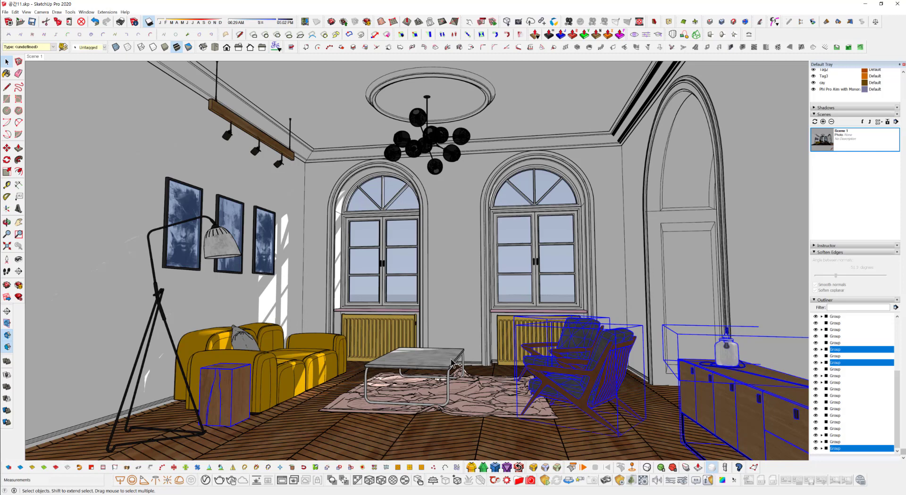
{"action": "left_click", "coordinate": [486, 396], "text": "shift"}
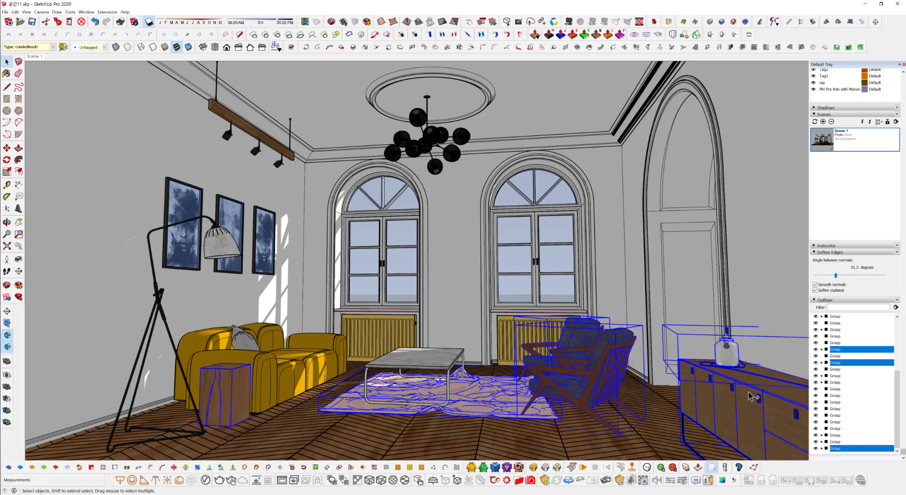
{"action": "left_click", "coordinate": [762, 408], "text": "shift"}
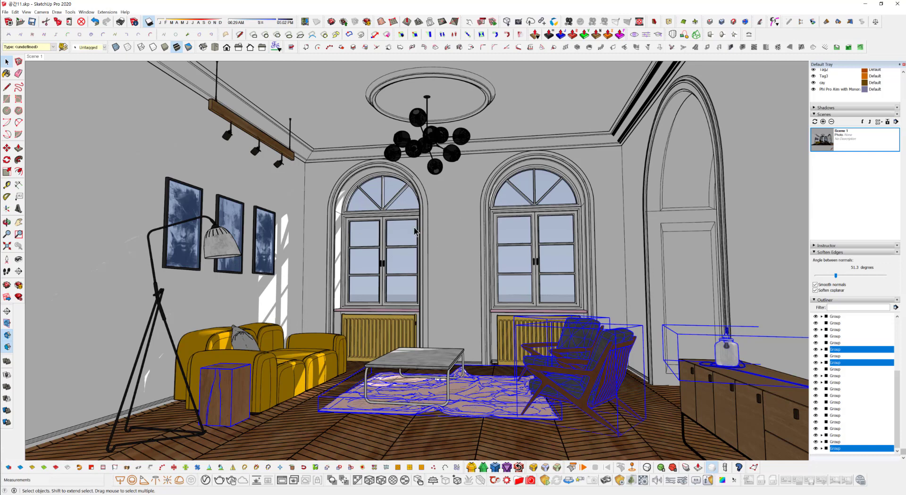
{"action": "right_click", "coordinate": [586, 357]}
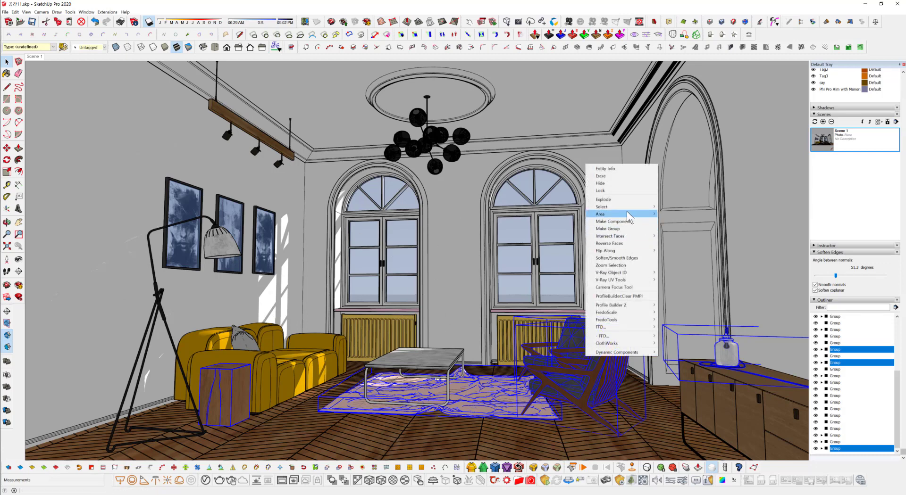
{"action": "left_click", "coordinate": [644, 188]}
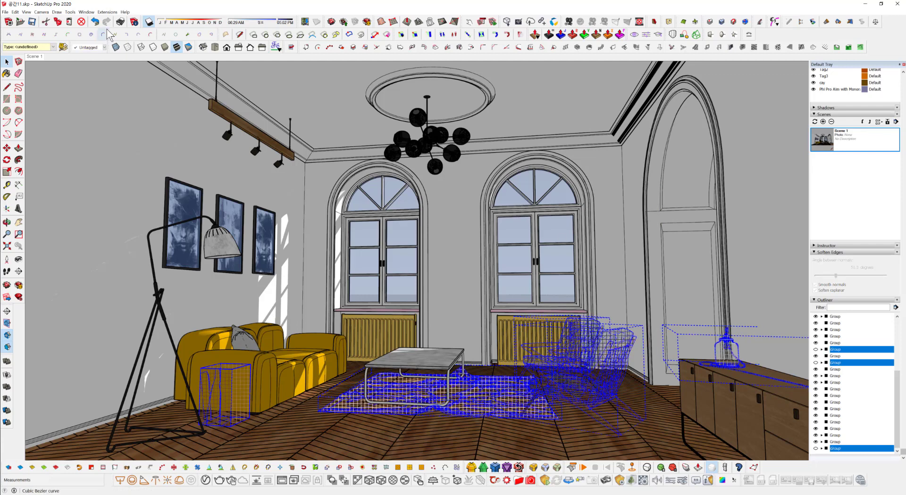
Turn off the display of hidden objects and the shadows
{"action": "left_click", "coordinate": [26, 11]}
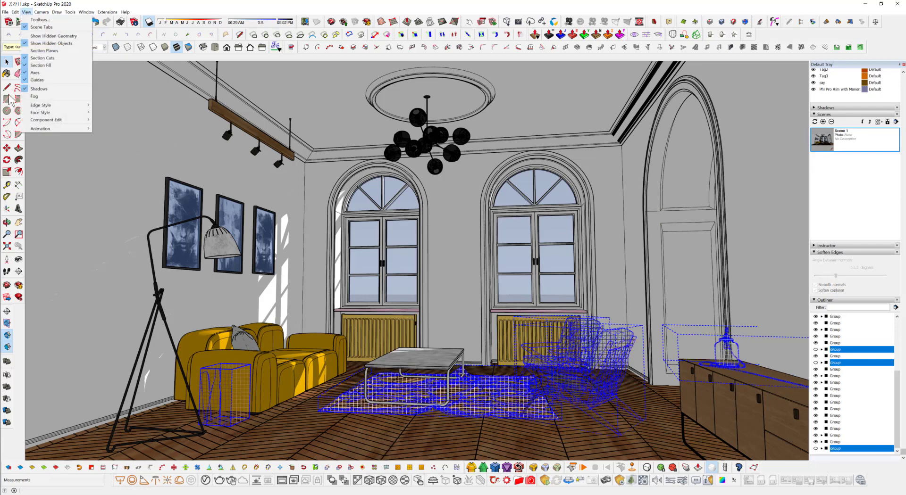
{"action": "left_click", "coordinate": [44, 44]}
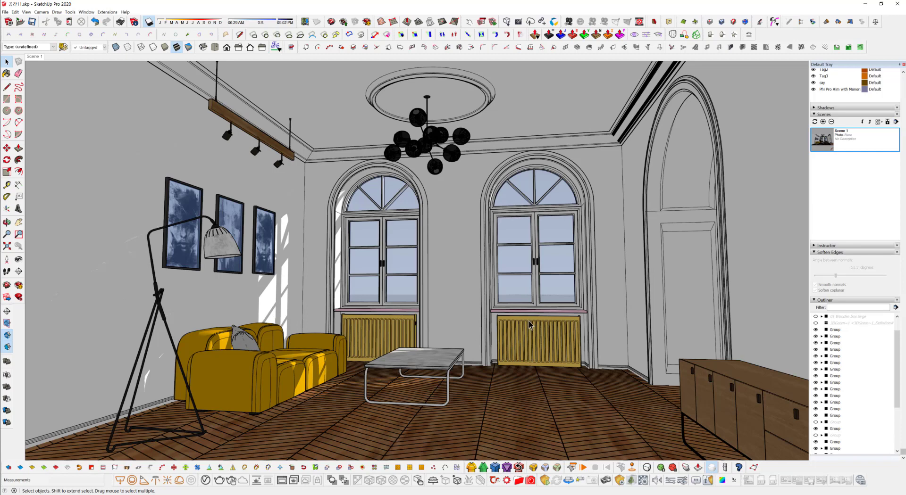
{"action": "left_click", "coordinate": [148, 22]}
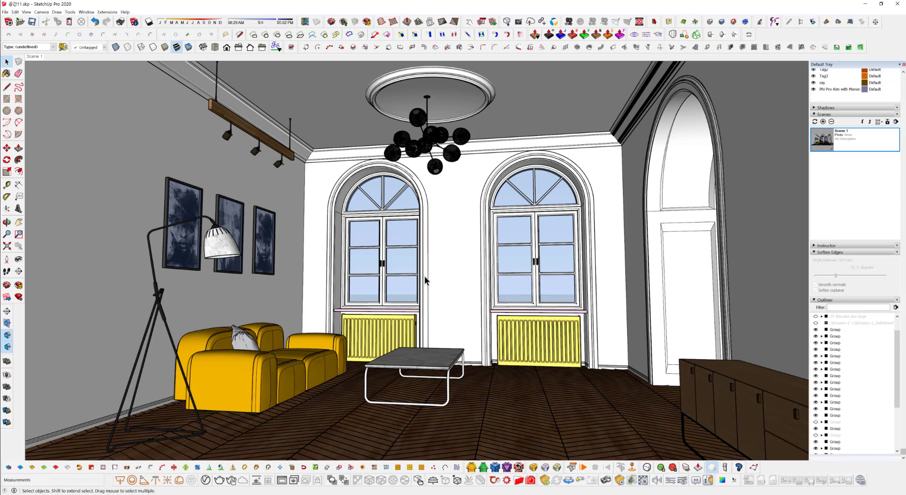
Delete the whole visible room, leaving only the hidden furniture in the model
{"action": "scroll", "coordinate": [423, 278], "scroll_direction": "down", "scroll_amount": 2}
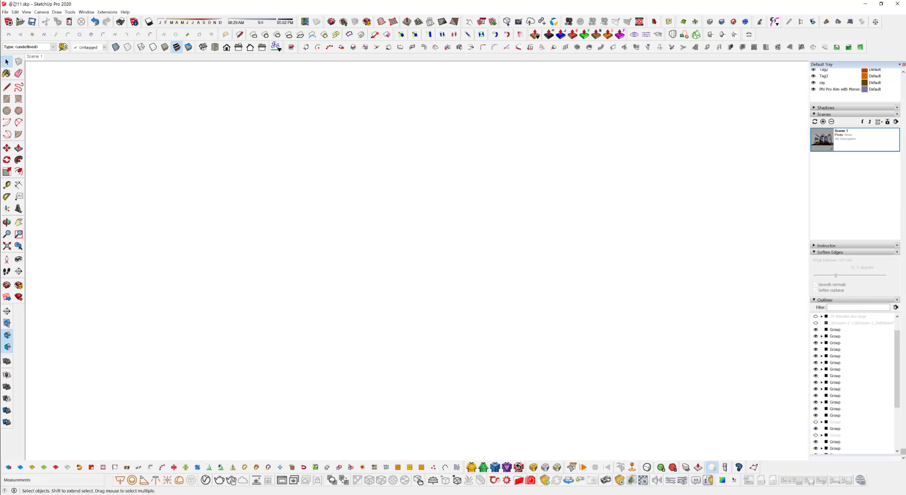
{"action": "left_click", "coordinate": [7, 246]}
{"action": "middle_click_drag", "start_coordinate": [547, 304], "coordinate": [639, 439]}
{"action": "left_click_drag", "start_coordinate": [639, 436], "coordinate": [26, 82]}
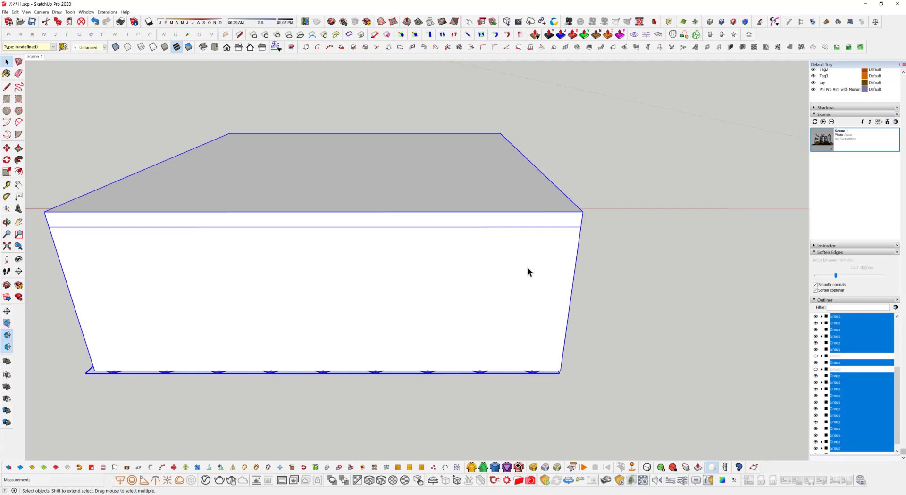
{"action": "key", "text": "Delete"}
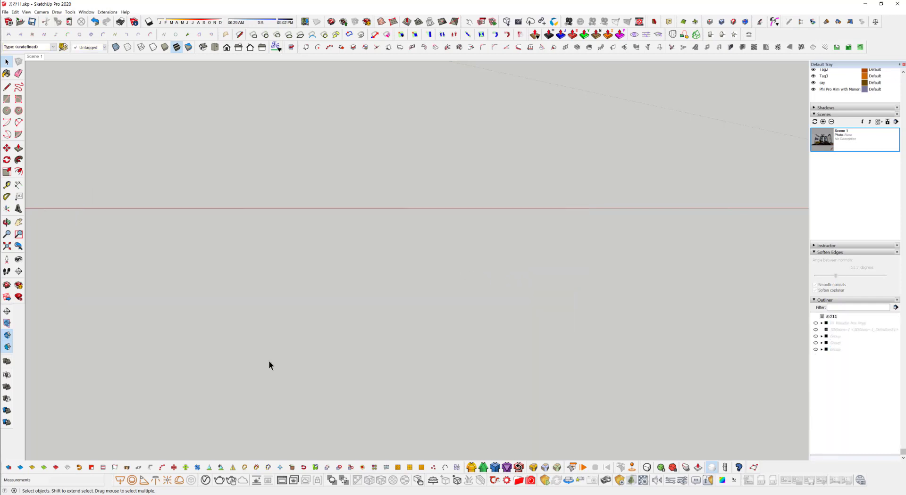
Unhide all the hidden armchairs, side table, rug and glass bottle
{"action": "left_click", "coordinate": [15, 12]}
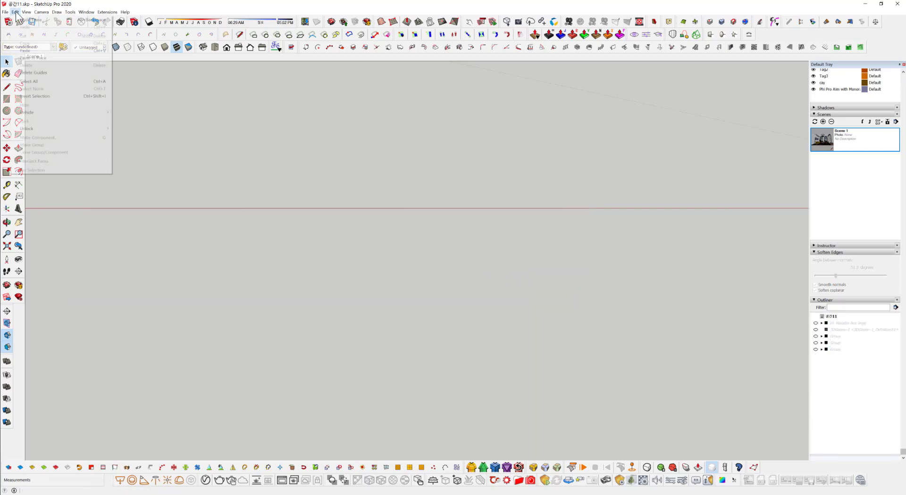
{"action": "mouse_move", "coordinate": [63, 115]}
{"action": "left_click", "coordinate": [126, 126]}
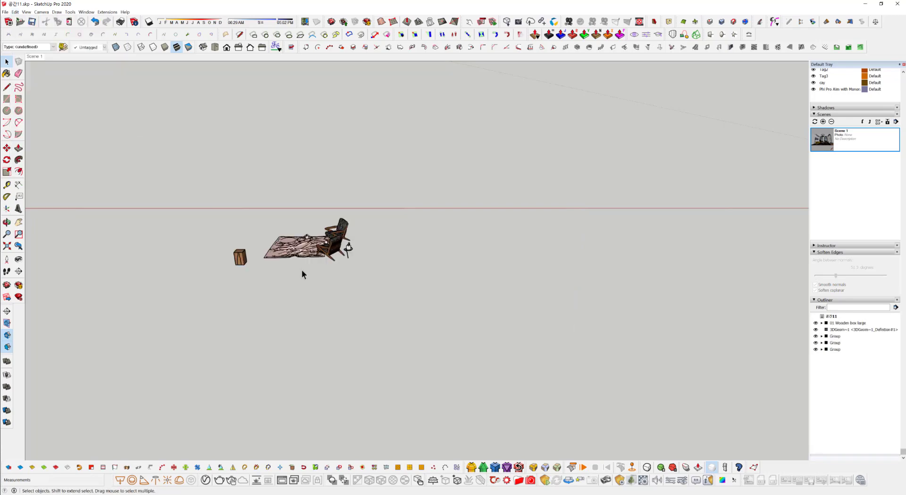
{"action": "scroll", "coordinate": [323, 215], "scroll_direction": "up", "scroll_amount": 6}
{"action": "middle_click_drag", "start_coordinate": [323, 217], "coordinate": [267, 253]}
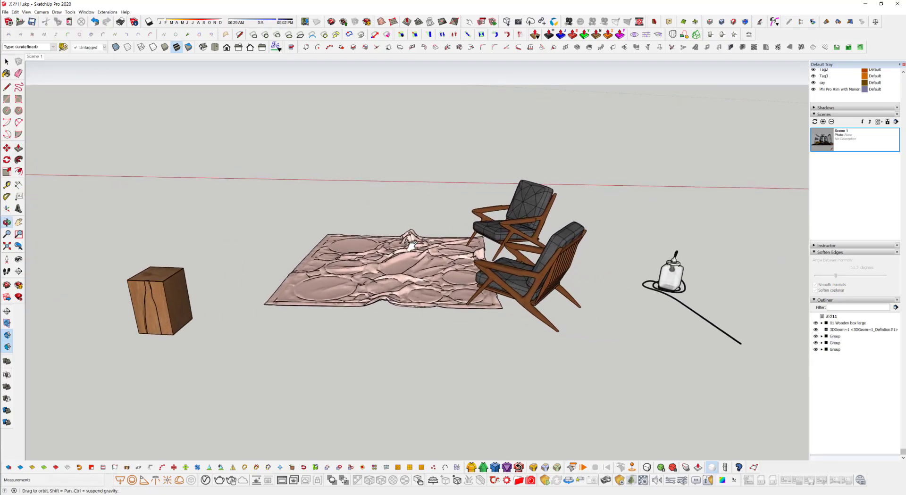
Save the isolated furniture as a new model file named 가구1
{"action": "left_click", "coordinate": [5, 12]}
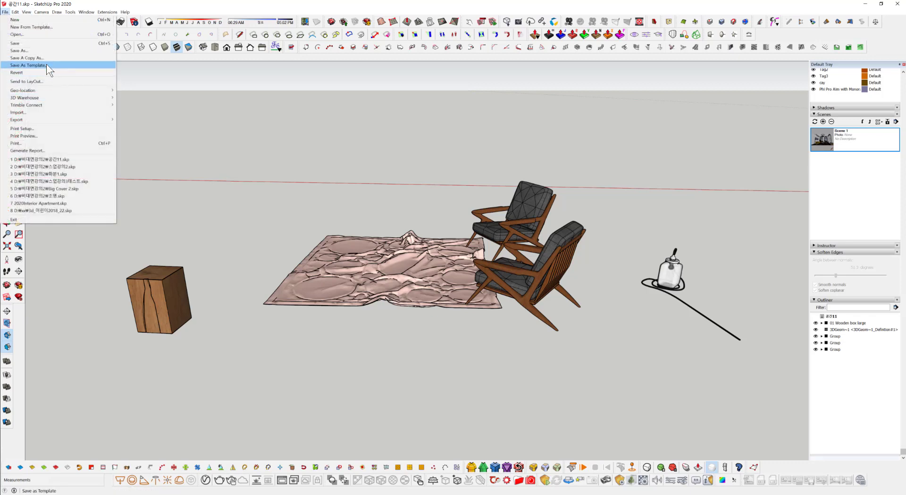
{"action": "left_click", "coordinate": [33, 53]}
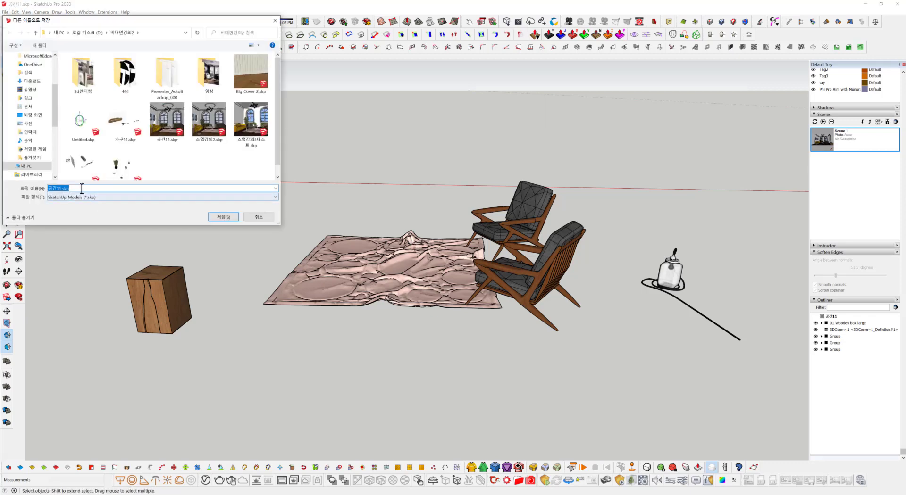
{"action": "left_click_drag", "start_coordinate": [62, 189], "coordinate": [12, 183]}
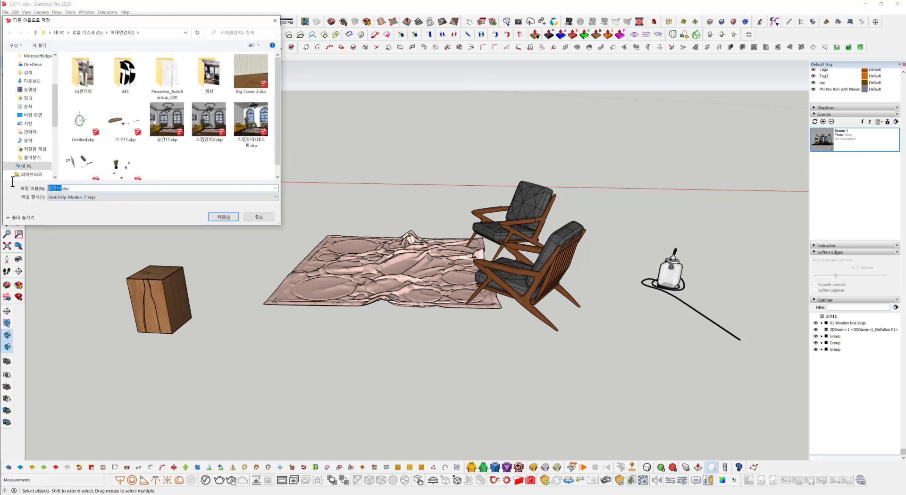
{"action": "key", "text": "BackSpace"}
{"action": "type", "text": "가구1"}
{"action": "left_click", "coordinate": [221, 215]}
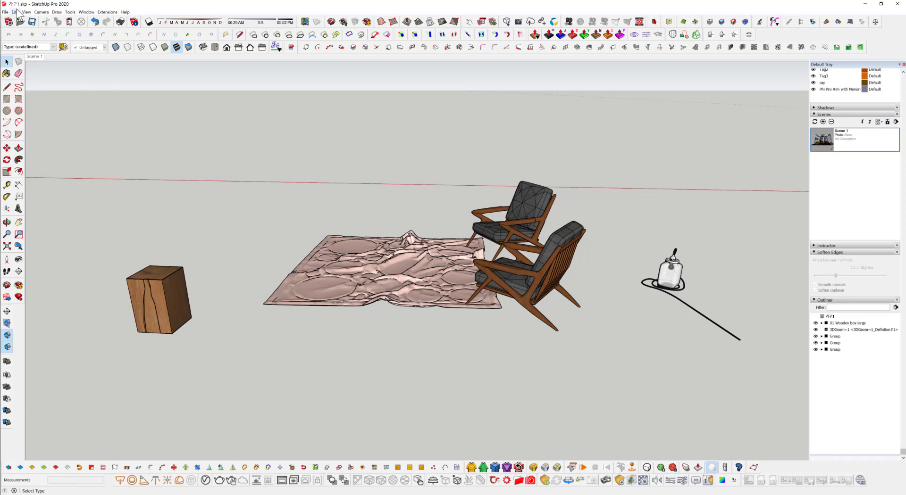
Open the room model 공간11.skp from the 비대면강의2 folder
{"action": "left_click", "coordinate": [20, 22]}
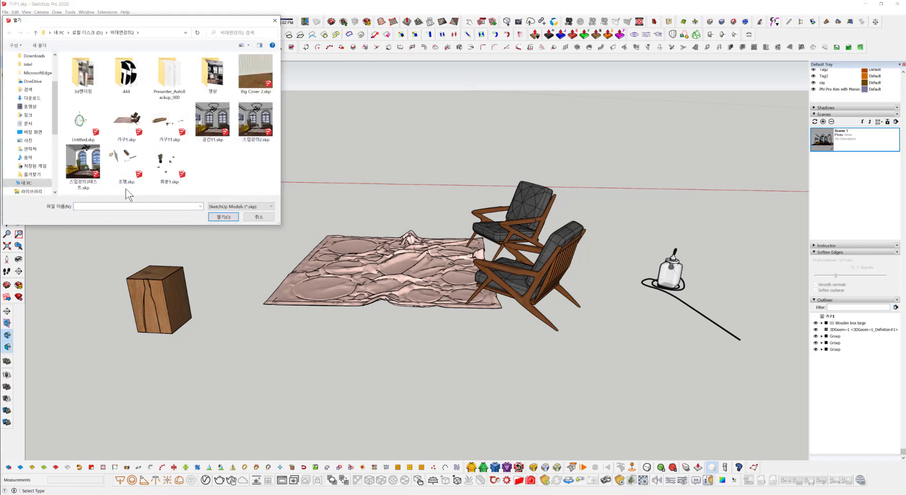
{"action": "left_click", "coordinate": [212, 125]}
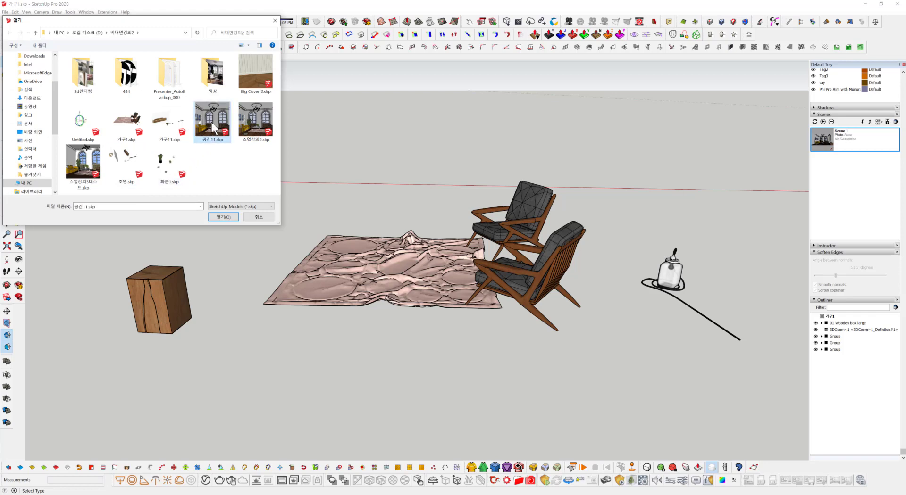
{"action": "left_click", "coordinate": [223, 217]}
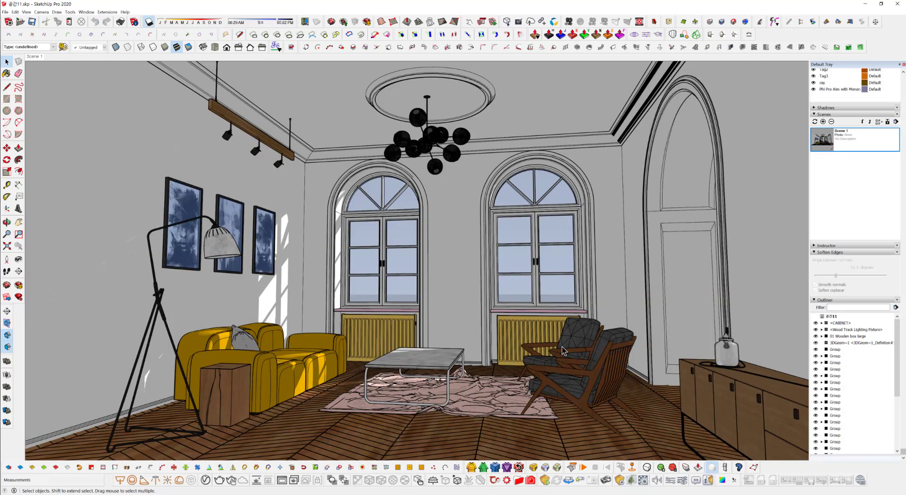
Delete the two wooden armchairs with dark cushions from the room
{"action": "left_click", "coordinate": [595, 368]}
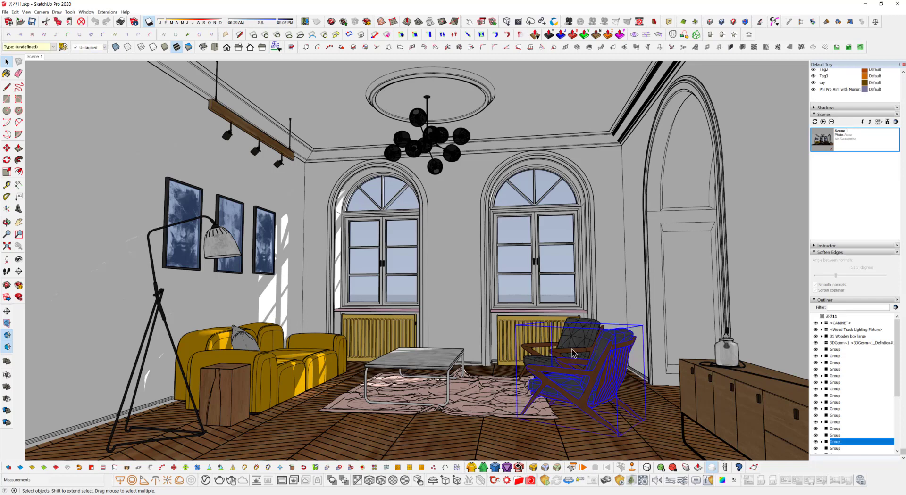
{"action": "key", "text": "Delete"}
{"action": "left_click", "coordinate": [578, 380]}
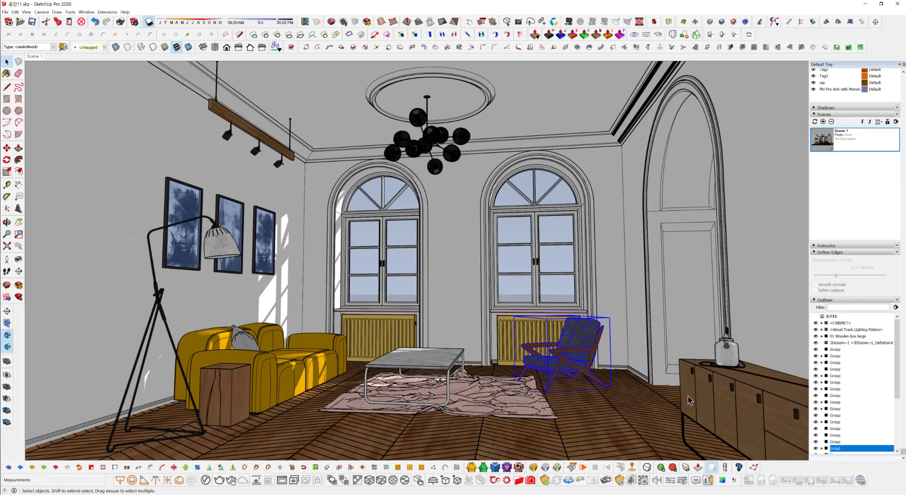
{"action": "key", "text": "Delete"}
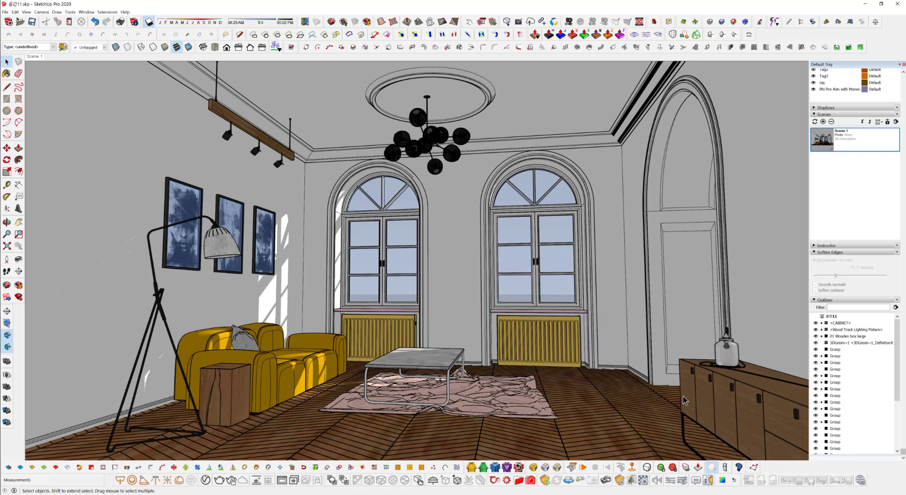
Delete the pink rug, the glass bottle on the cabinet and the wooden box side table beside the sofa
{"action": "left_click", "coordinate": [559, 425]}
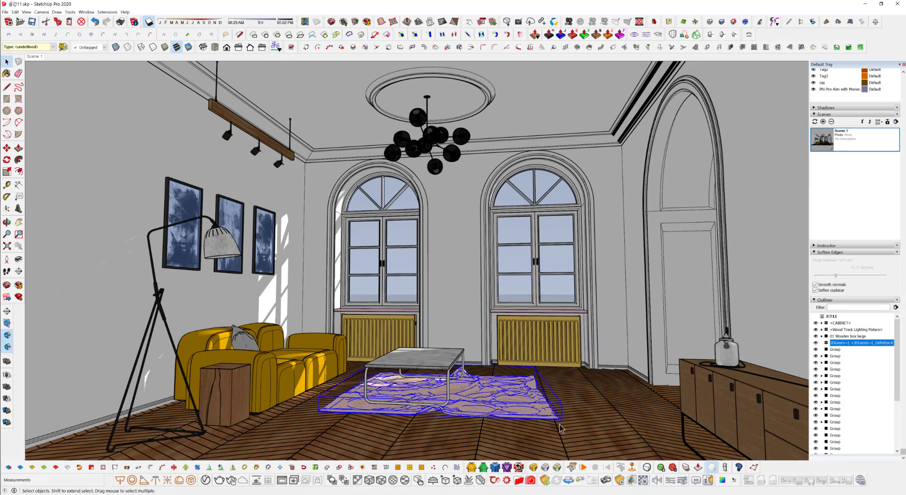
{"action": "key", "text": "Delete"}
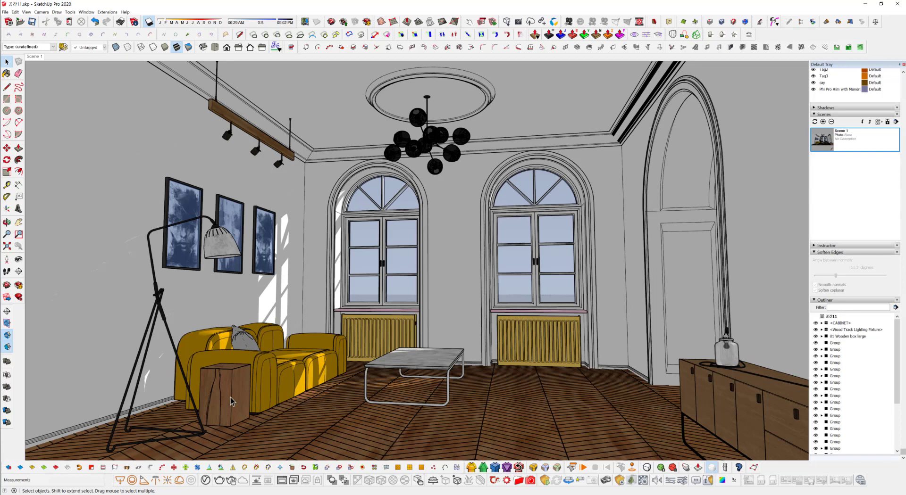
{"action": "left_click", "coordinate": [714, 410]}
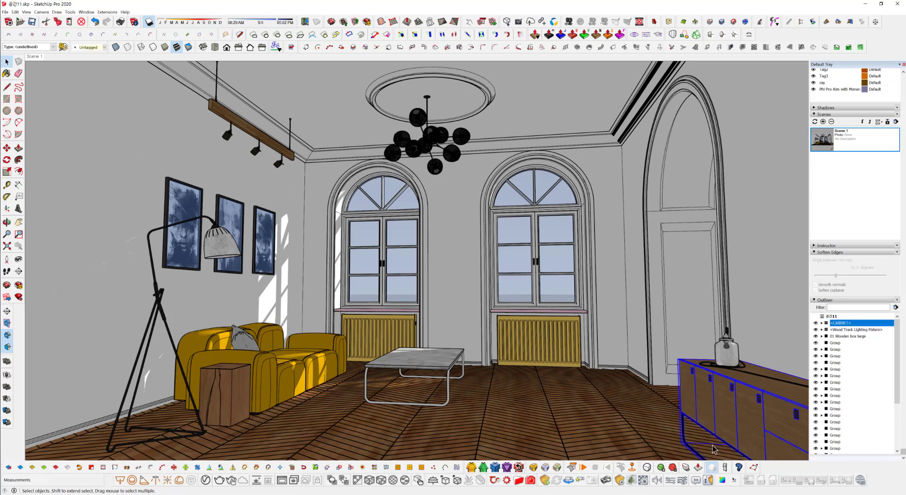
{"action": "left_click", "coordinate": [733, 356]}
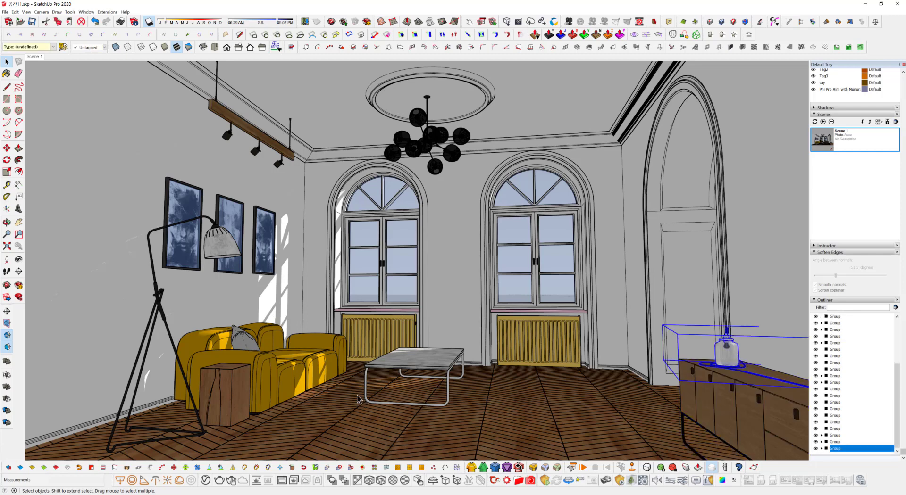
{"action": "key", "text": "Delete"}
{"action": "left_click", "coordinate": [235, 394]}
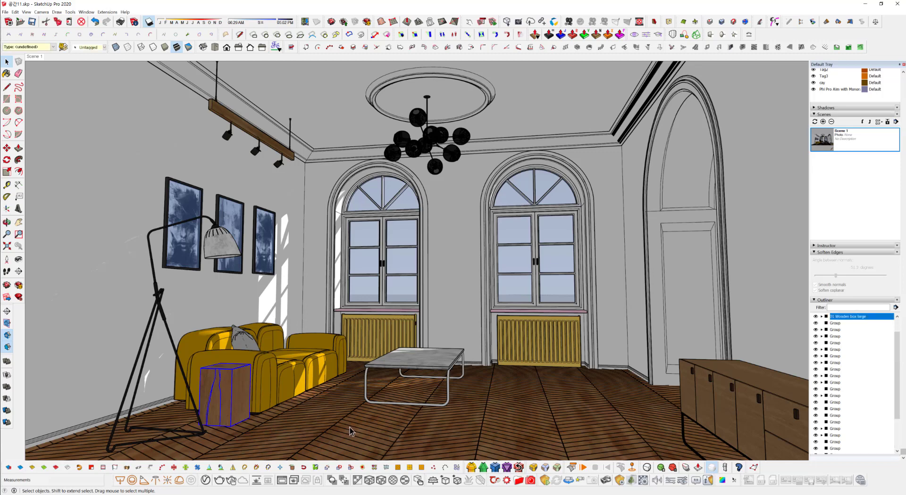
{"action": "key", "text": "Delete"}
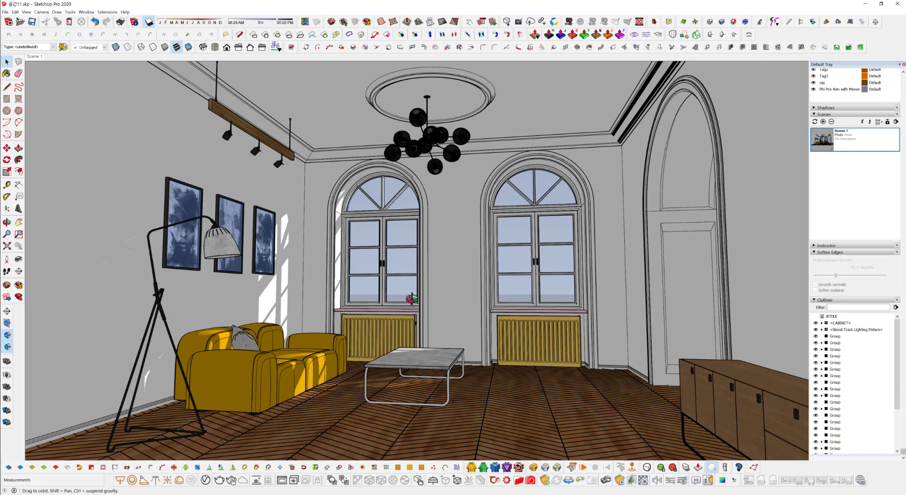
Turn off shadows in the room model and save the file
{"action": "middle_click_drag", "start_coordinate": [389, 360], "coordinate": [483, 309]}
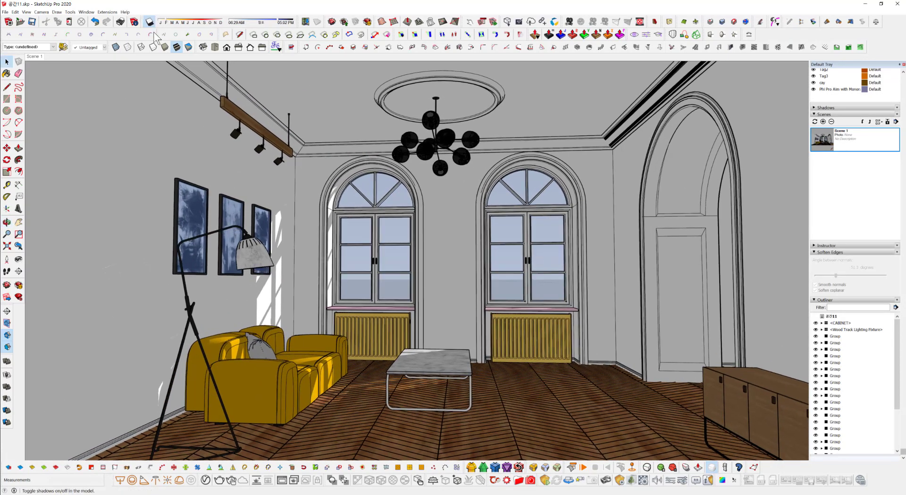
{"action": "left_click", "coordinate": [150, 21]}
{"action": "middle_click_drag", "start_coordinate": [480, 363], "coordinate": [467, 358]}
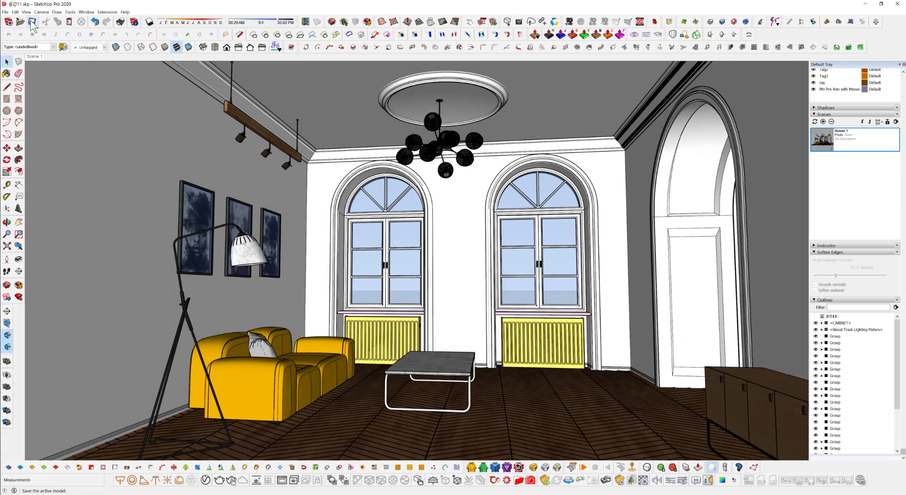
{"action": "left_click", "coordinate": [32, 22]}
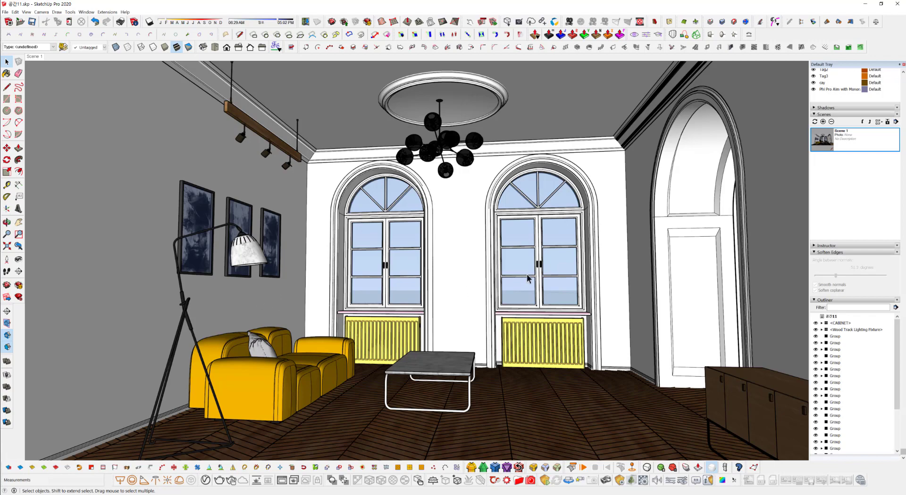
Examine the room with its remaining sofa, coffee table, lamps and cabinet from several angles
{"action": "middle_click_drag", "start_coordinate": [528, 279], "coordinate": [469, 317]}
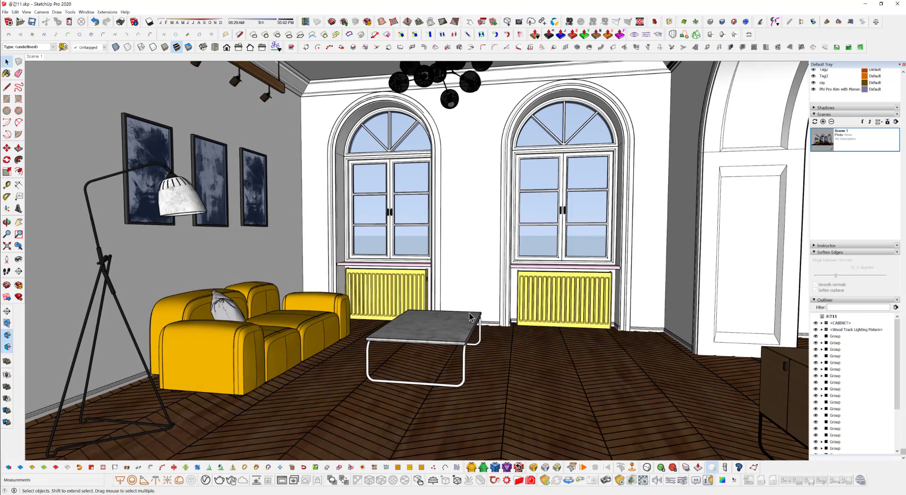
{"action": "scroll", "coordinate": [458, 330], "scroll_direction": "up", "scroll_amount": 3}
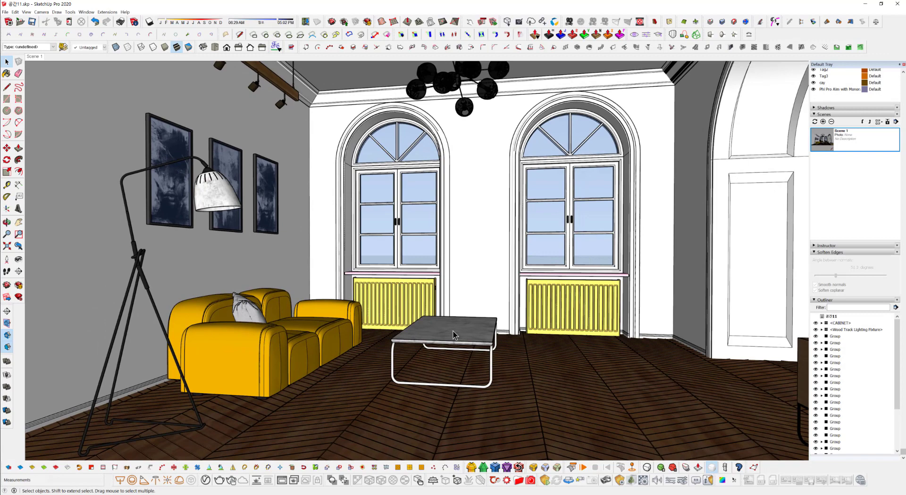
{"action": "middle_click_drag", "start_coordinate": [453, 332], "coordinate": [433, 336]}
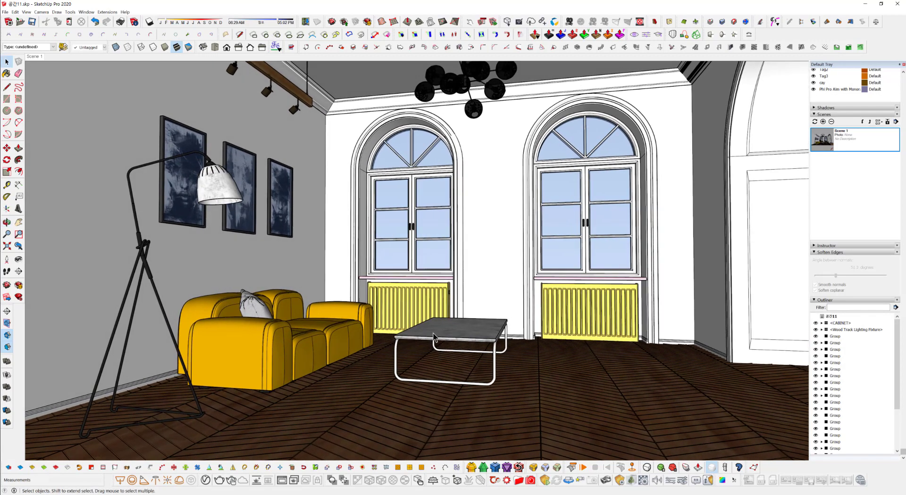
{"action": "middle_click_drag", "start_coordinate": [480, 265], "coordinate": [471, 255]}
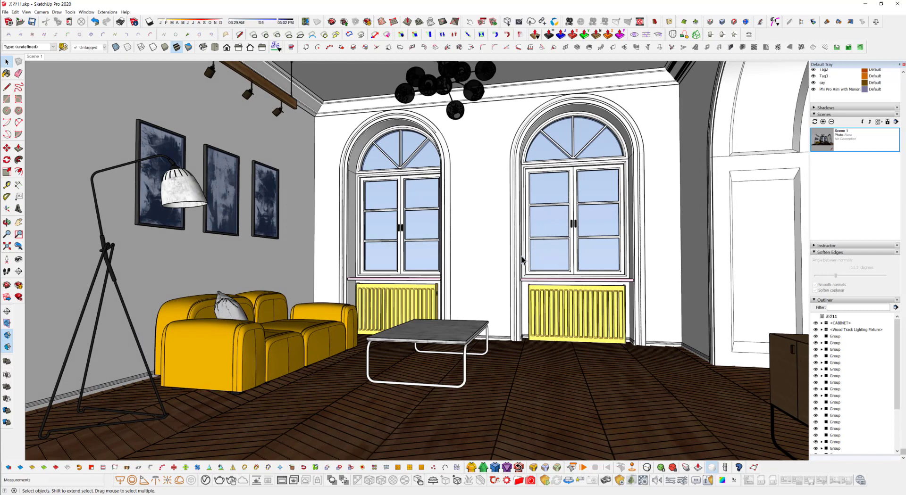
{"action": "middle_click_drag", "start_coordinate": [476, 285], "coordinate": [479, 287]}
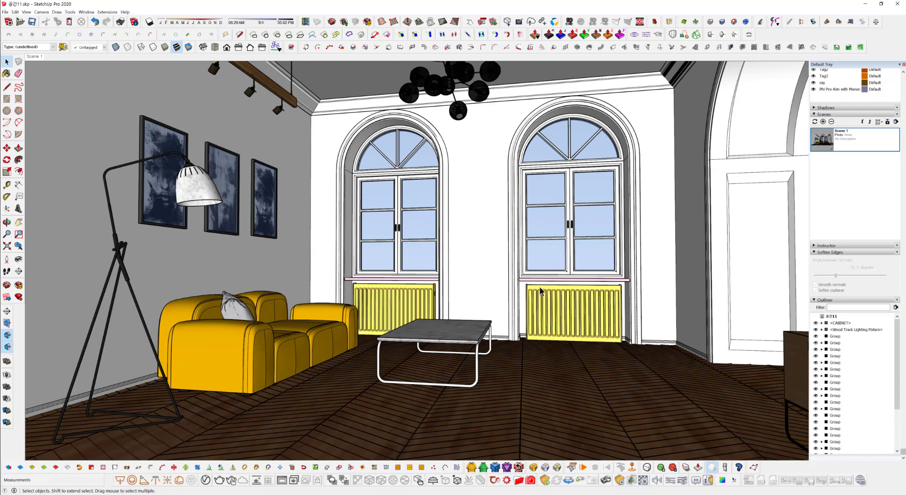
{"action": "mouse_move", "coordinate": [542, 292]}
{"action": "middle_mouse_down"}
{"action": "mouse_move", "coordinate": [543, 338]}
{"action": "mouse_move", "coordinate": [528, 303]}
{"action": "middle_mouse_up"}
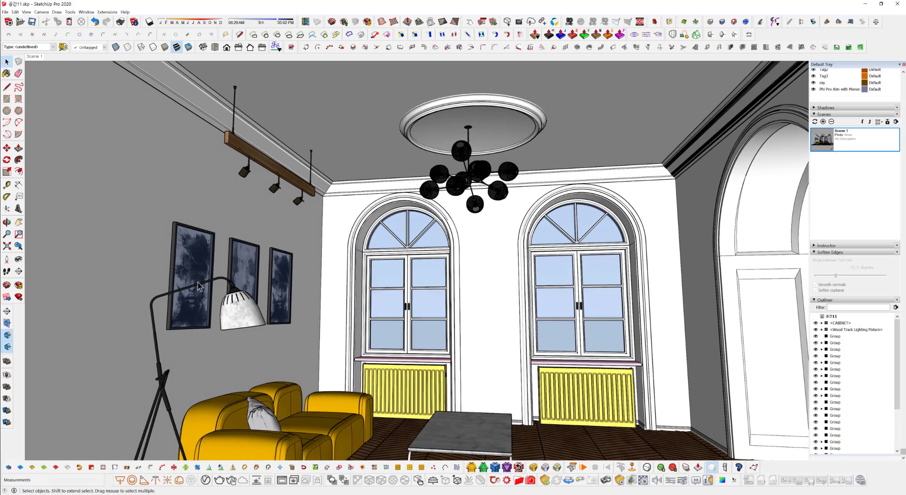
{"action": "middle_click_drag", "start_coordinate": [371, 326], "coordinate": [348, 258], "text": "shift"}
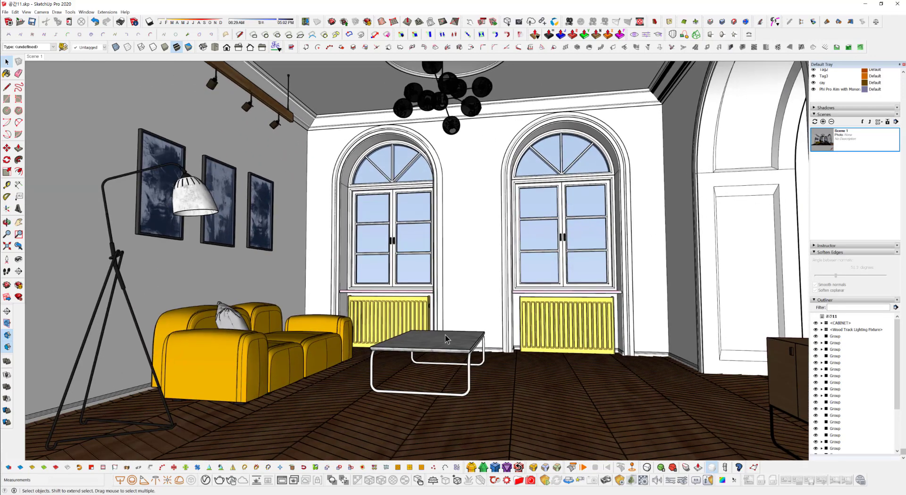
{"action": "middle_click_drag", "start_coordinate": [445, 335], "coordinate": [484, 358]}
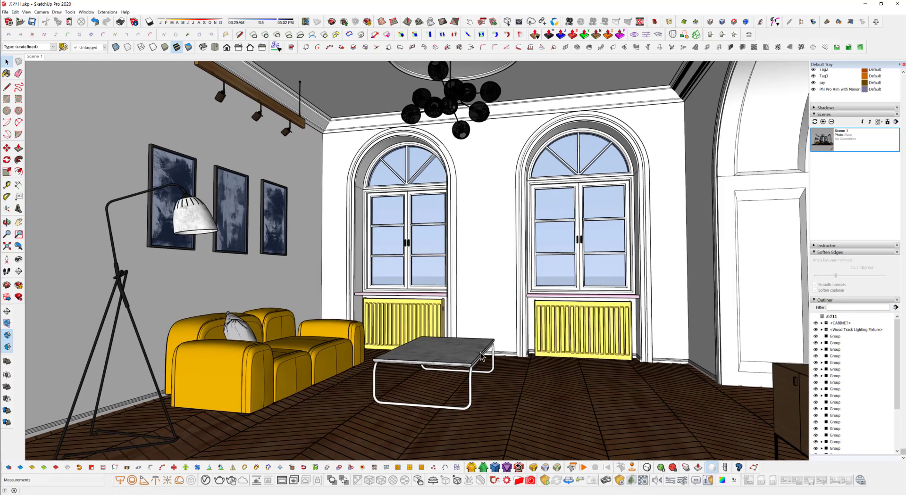